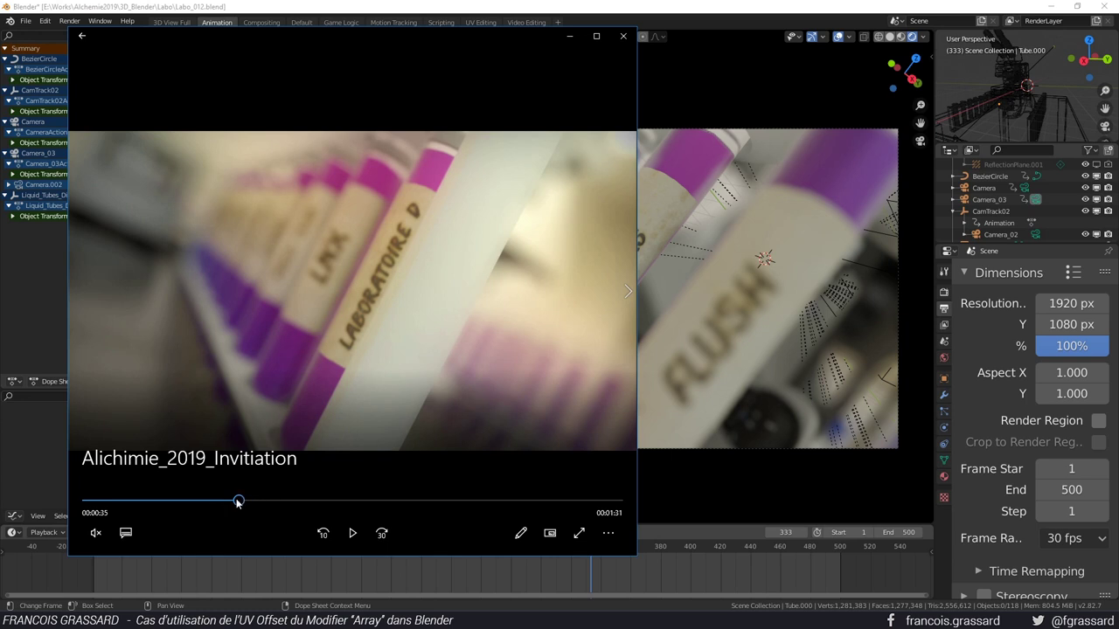
# Step: Scrub the Alichimie invitation video in Movies & TV forward to about 0:36
pyautogui.moveTo(236, 501); pyautogui.dragTo(240, 501)
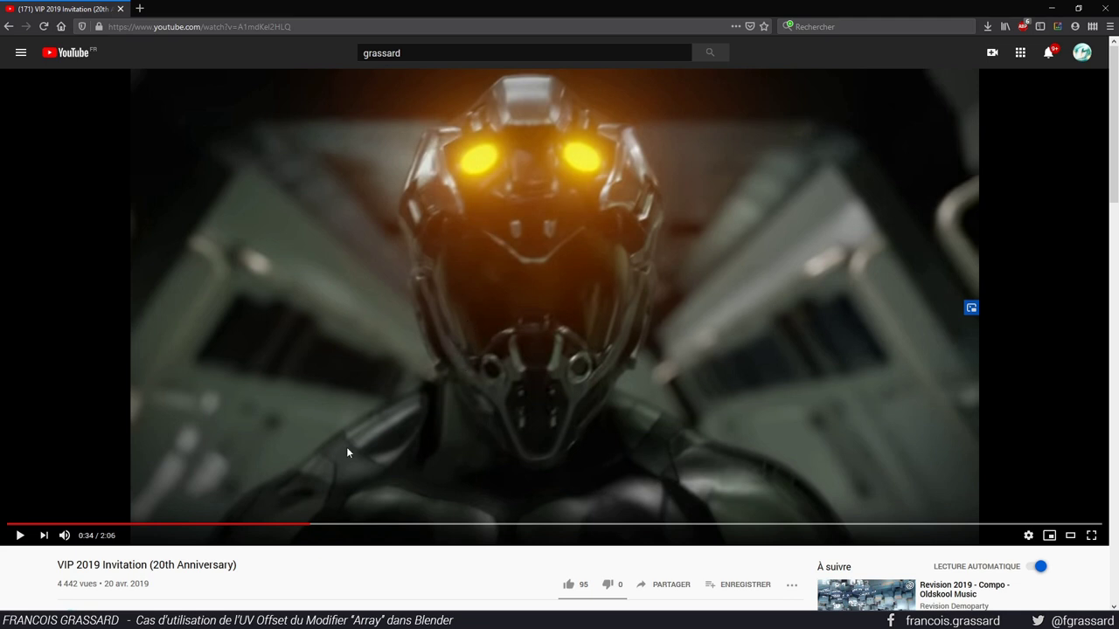
# Step: Bring the Movies & TV invitation video in front of YouTube and widen its window
pyautogui.hotkey('alt', 'Tab')
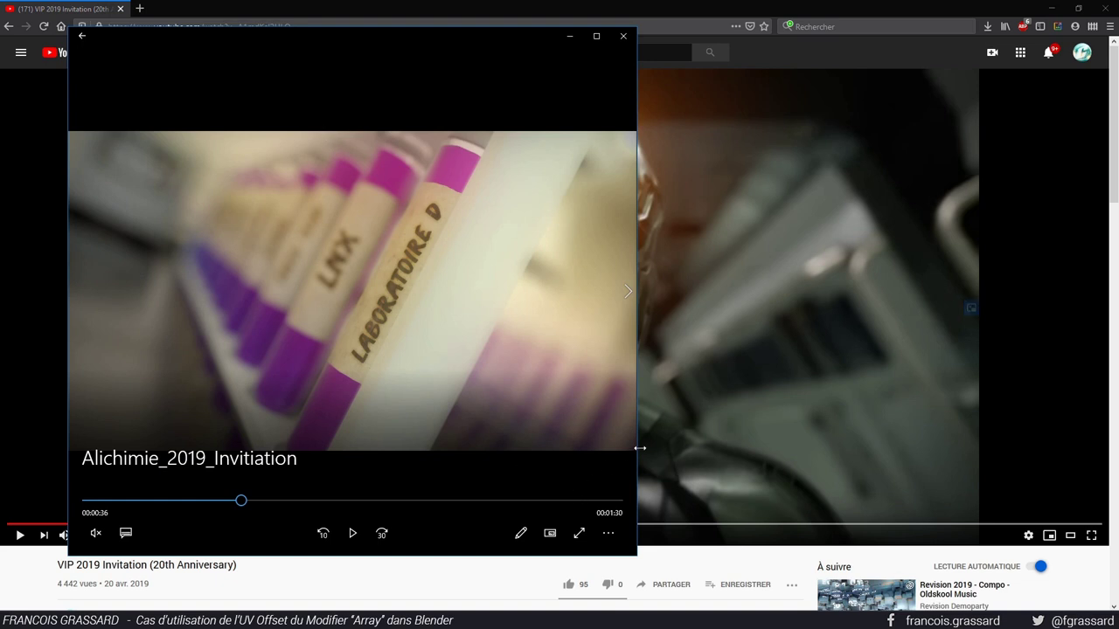
pyautogui.moveTo(637, 470)
pyautogui.mouseDown()
pyautogui.moveTo(923, 471)
pyautogui.moveTo(893, 476)
pyautogui.mouseUp()
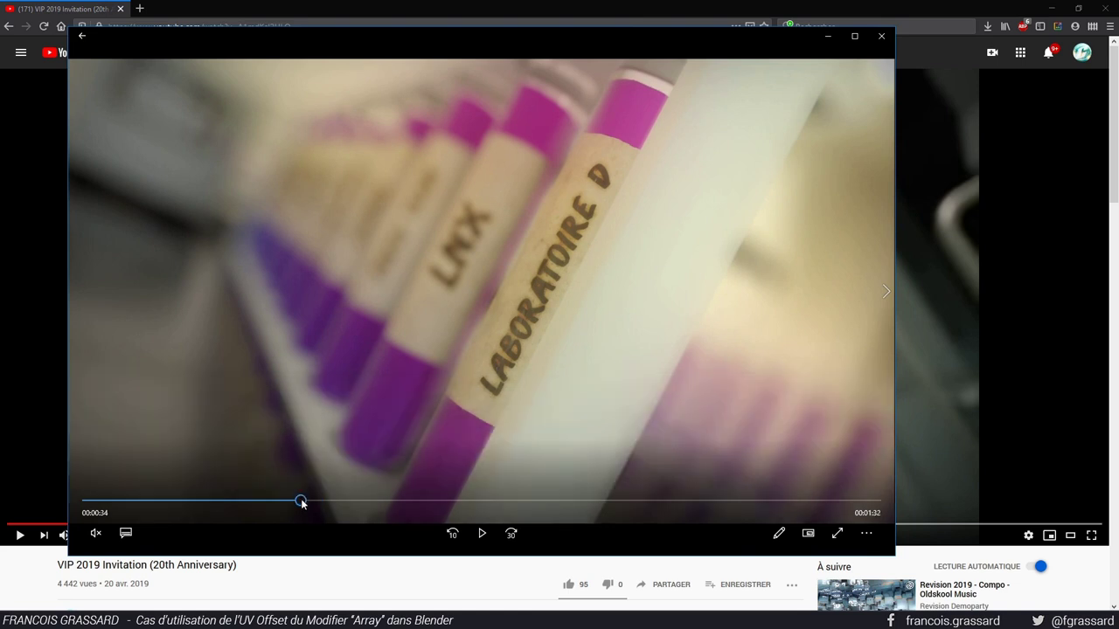
pyautogui.moveTo(303, 503); pyautogui.dragTo(316, 501)
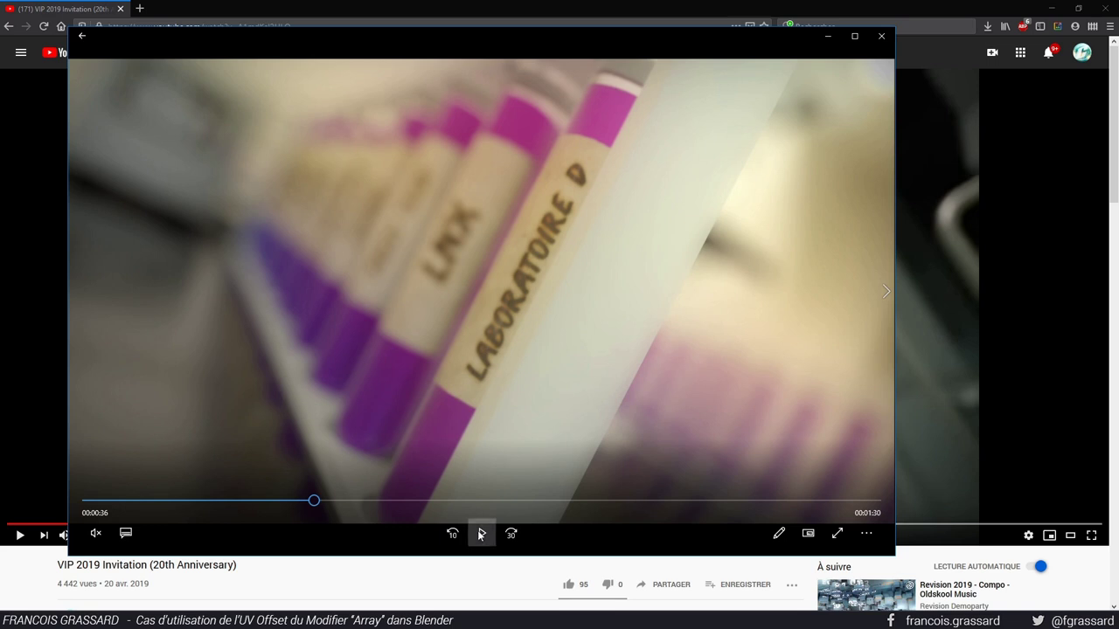
# Step: Play the video, pause on MJJ PROD, and scrub through the FLUSH, POPSY TEAM and UNDEAD SCENERS tubes
pyautogui.click(481, 534)
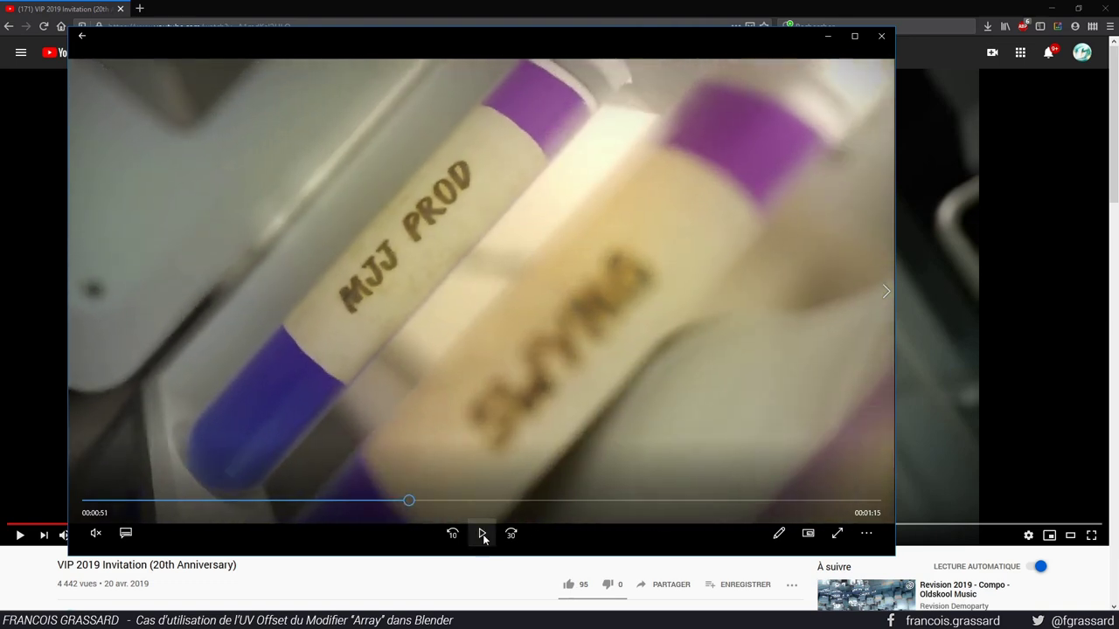
pyautogui.click(481, 533)
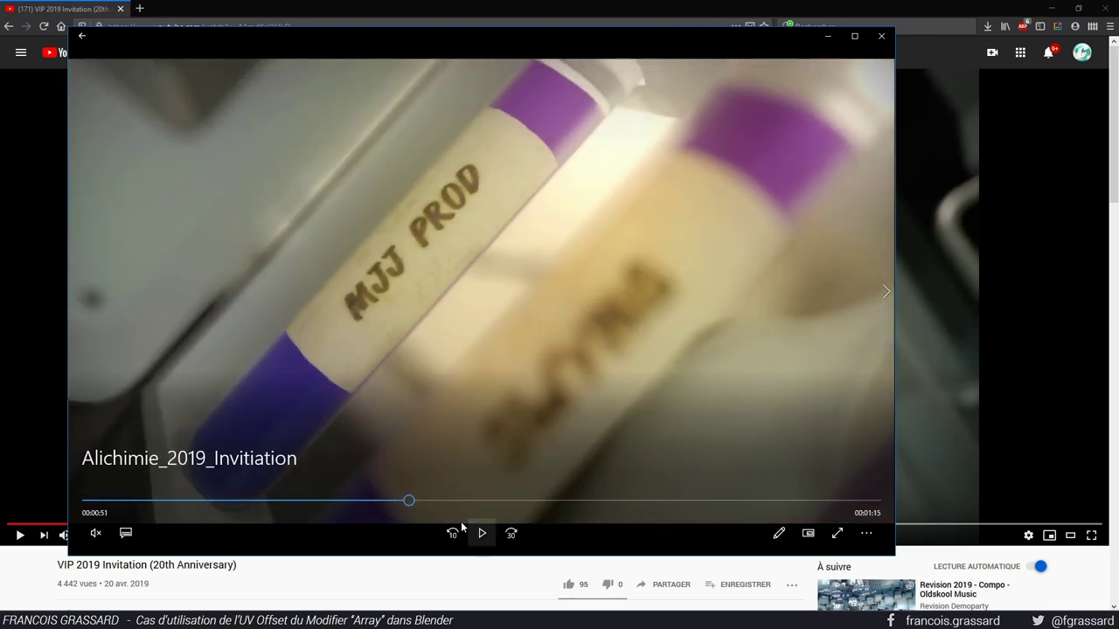
pyautogui.moveTo(409, 500); pyautogui.dragTo(319, 499)
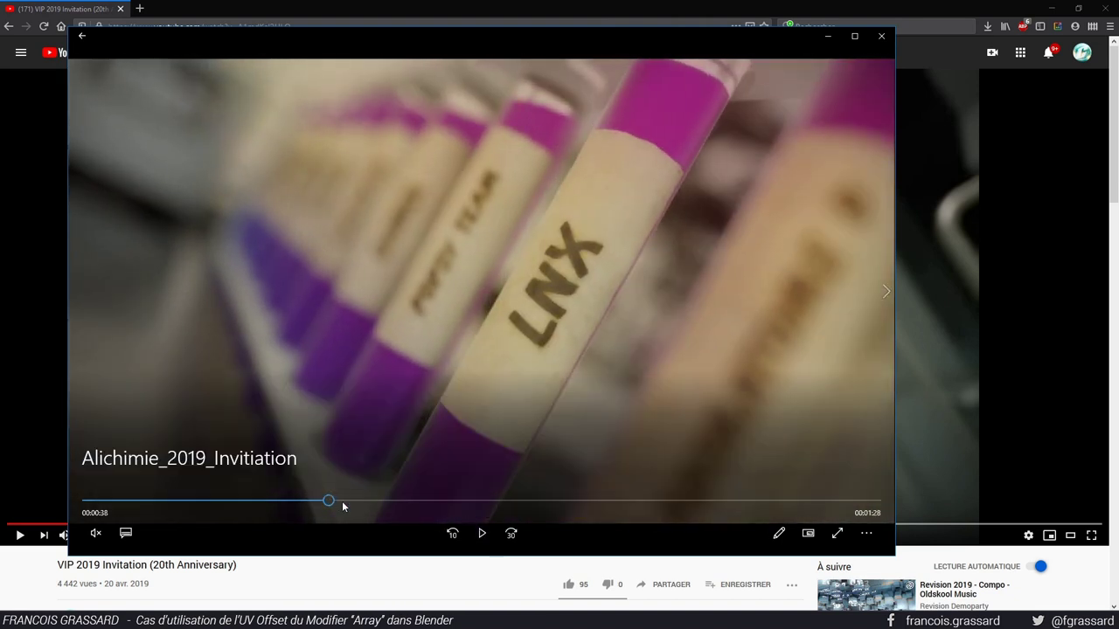
pyautogui.moveTo(330, 508); pyautogui.dragTo(341, 507)
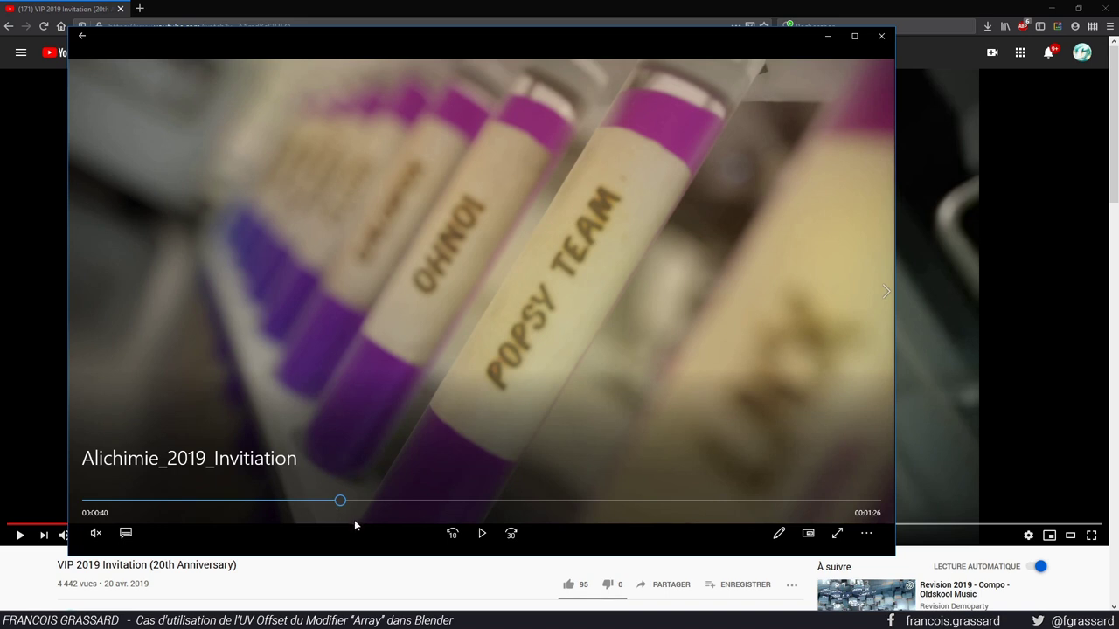
pyautogui.moveTo(355, 505); pyautogui.dragTo(371, 505)
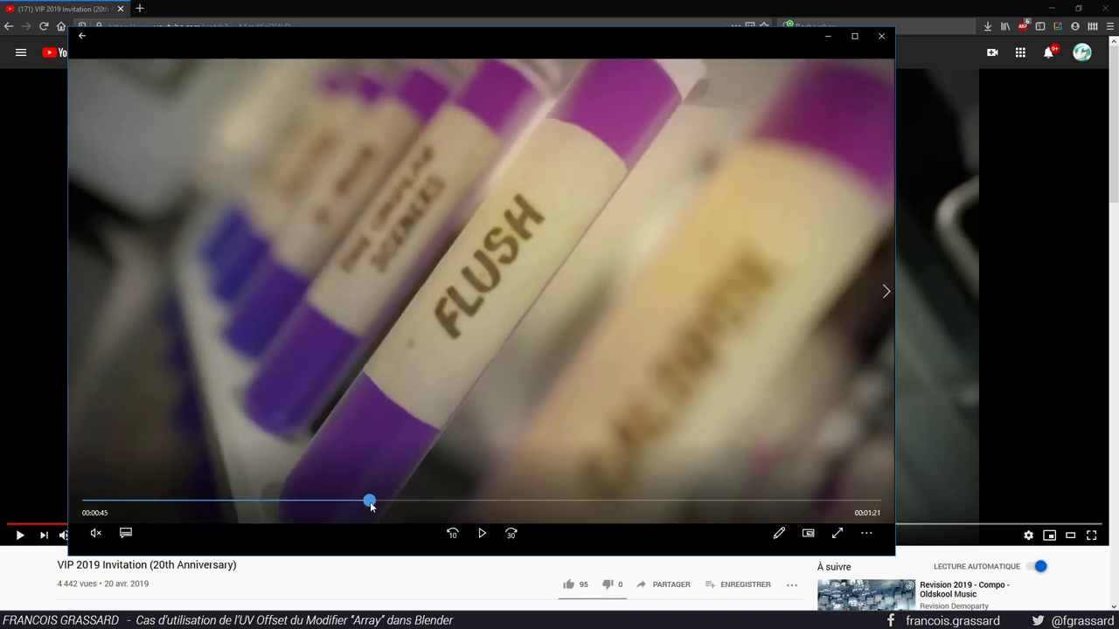
pyautogui.moveTo(371, 506); pyautogui.dragTo(382, 500)
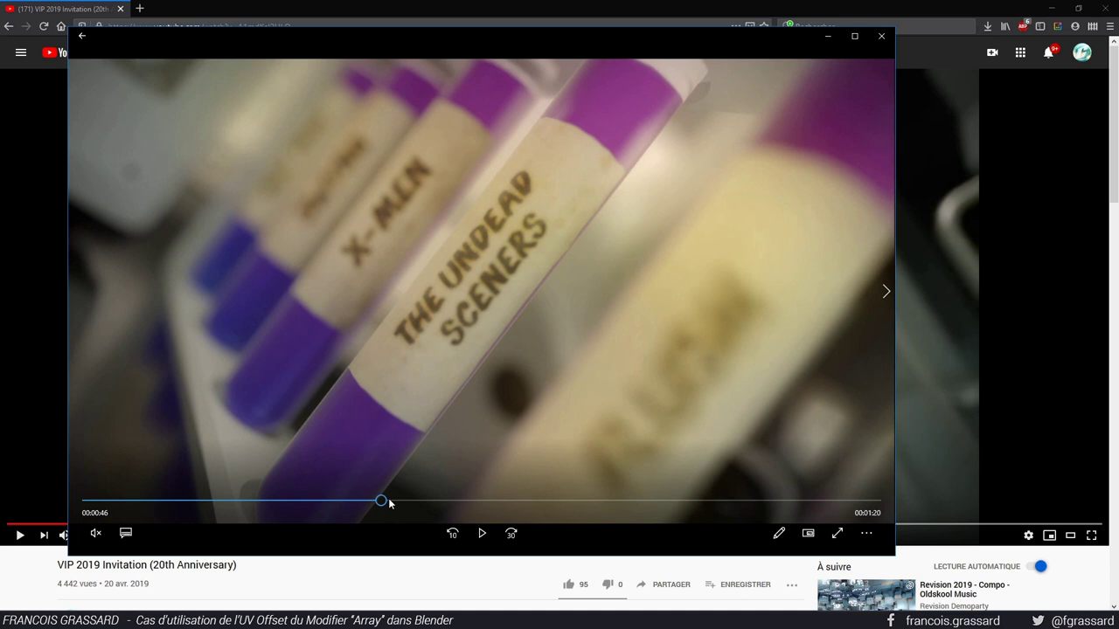
# Step: Scrub between 0:28 and 0:56 and settle on the X-MEN tube shot at 0:48
pyautogui.click(389, 502)
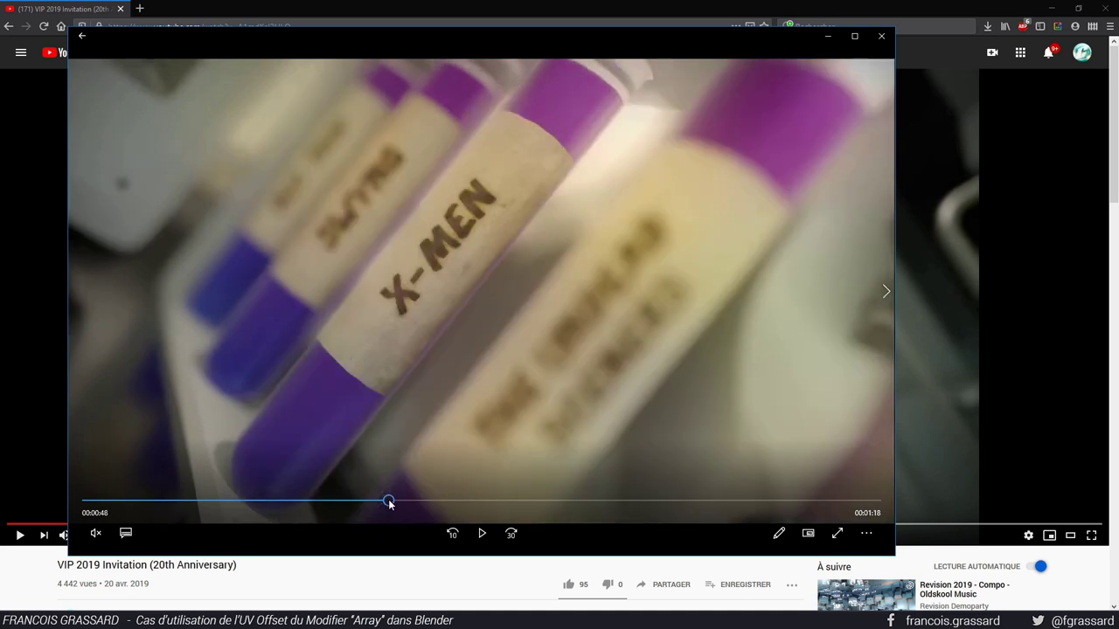
pyautogui.moveTo(389, 504); pyautogui.dragTo(393, 501)
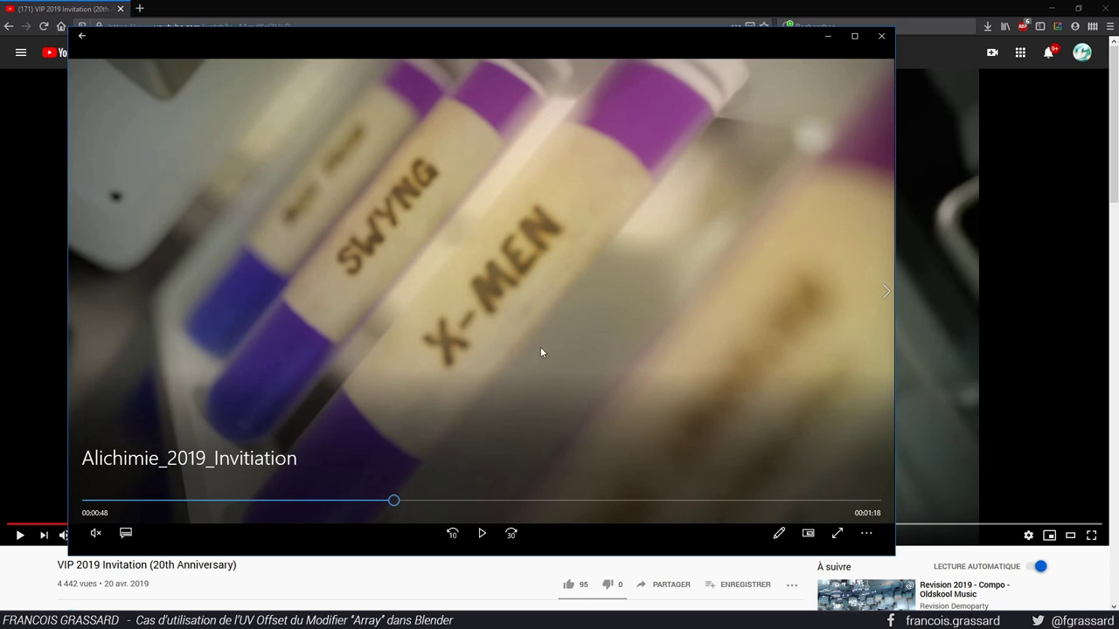
pyautogui.moveTo(404, 506)
pyautogui.mouseDown()
pyautogui.moveTo(267, 500)
pyautogui.moveTo(271, 512)
pyautogui.mouseUp()
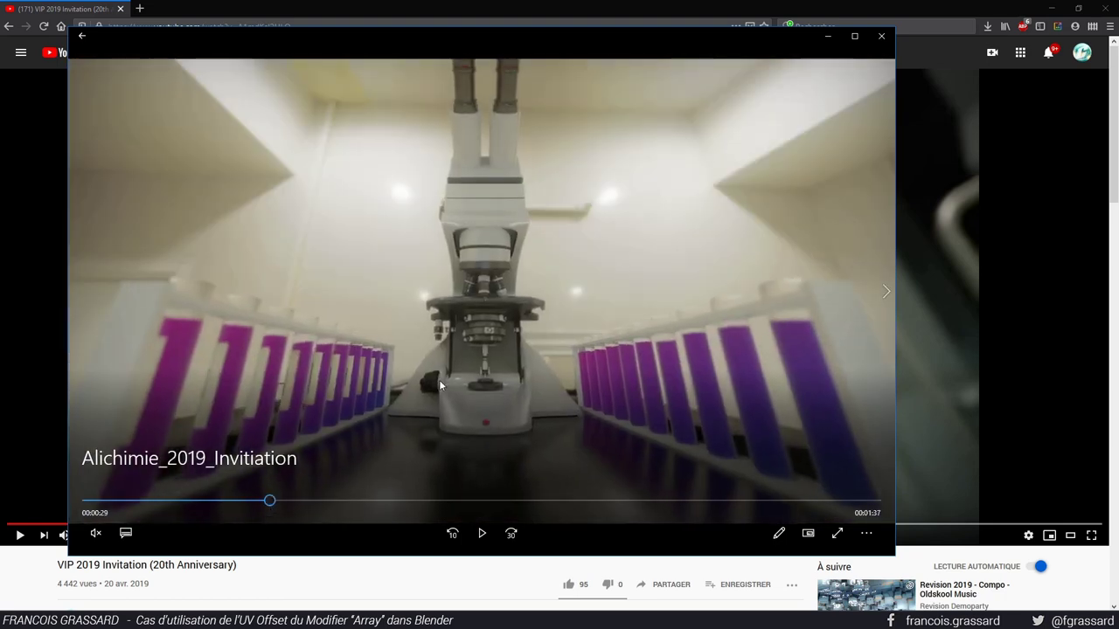
pyautogui.moveTo(271, 512); pyautogui.dragTo(378, 505)
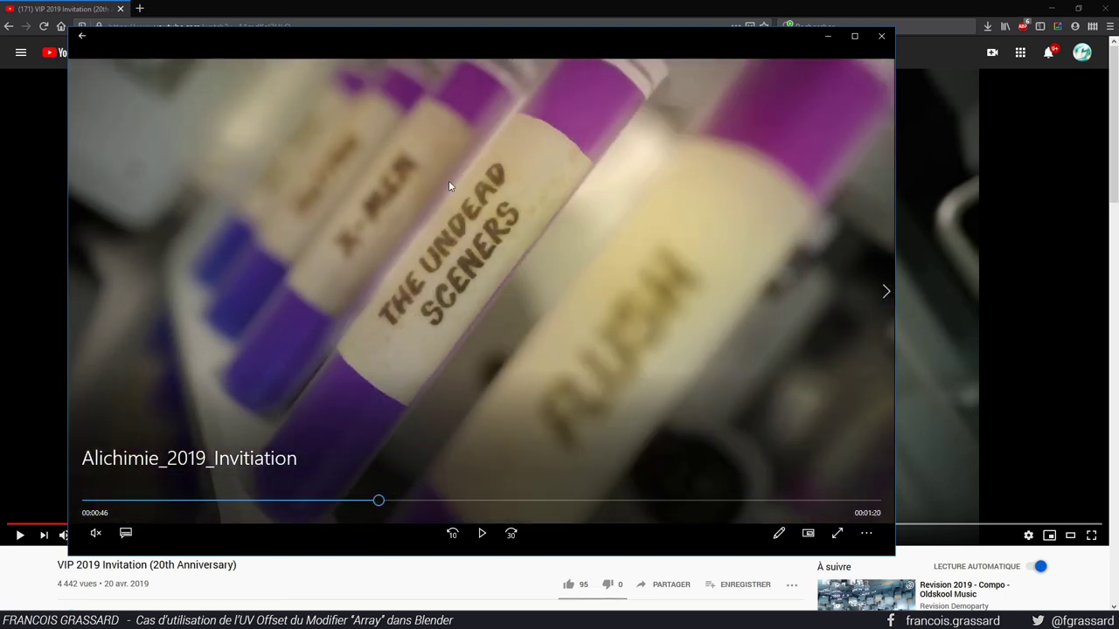
pyautogui.click(438, 500)
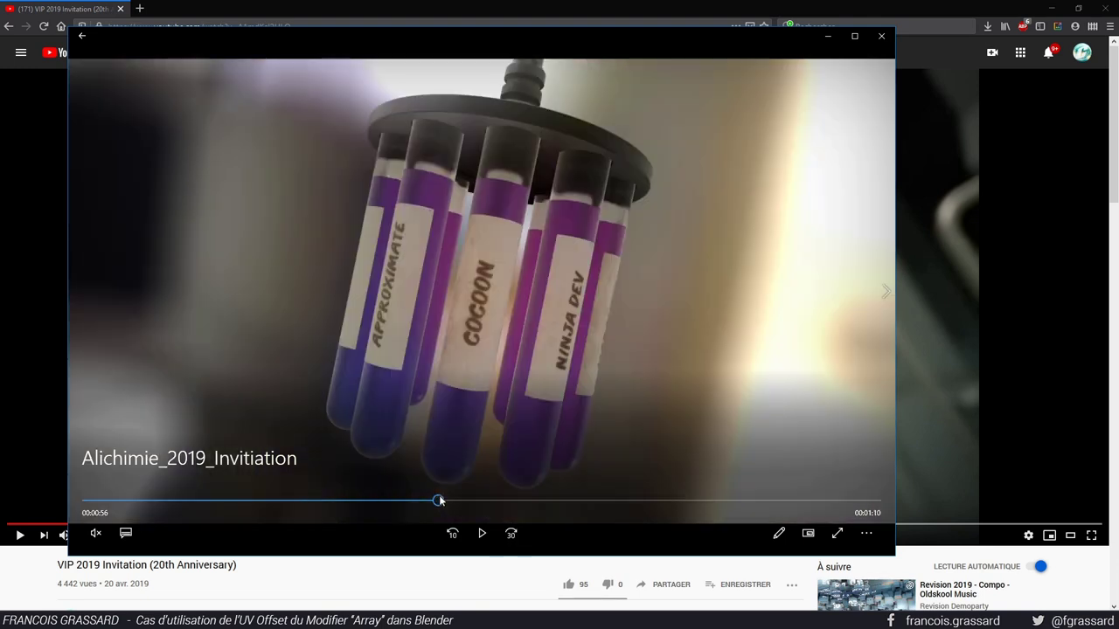
pyautogui.moveTo(439, 500); pyautogui.dragTo(388, 503)
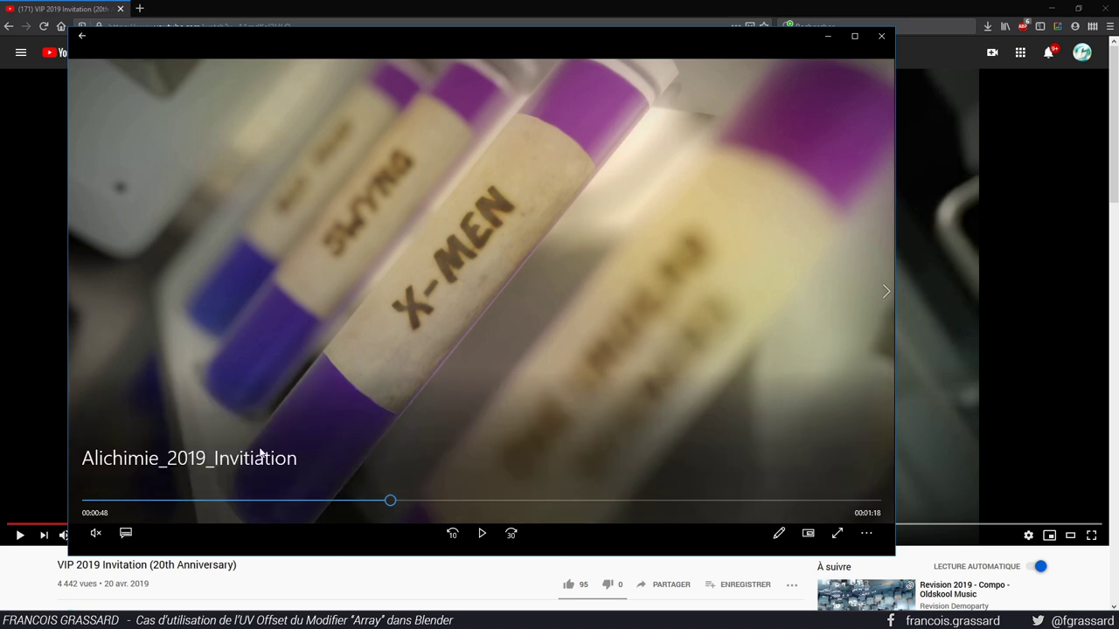
# Step: Return to Blender and play the Labo_012 camera animation from the start frame
pyautogui.click(131, 568)
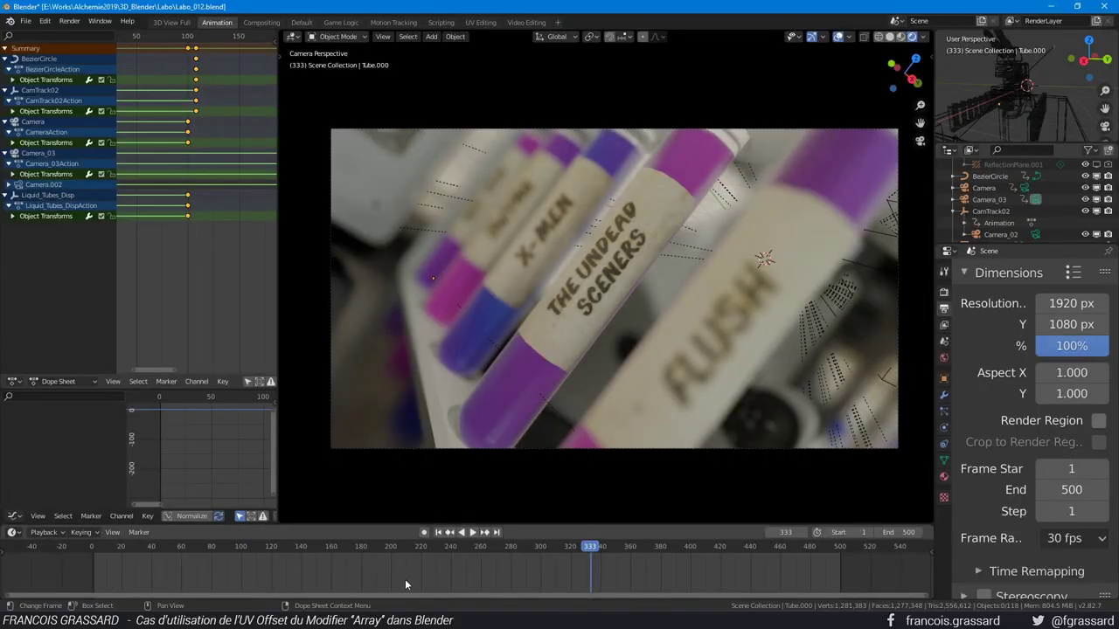
pyautogui.hotkey('alt', 'Tab')
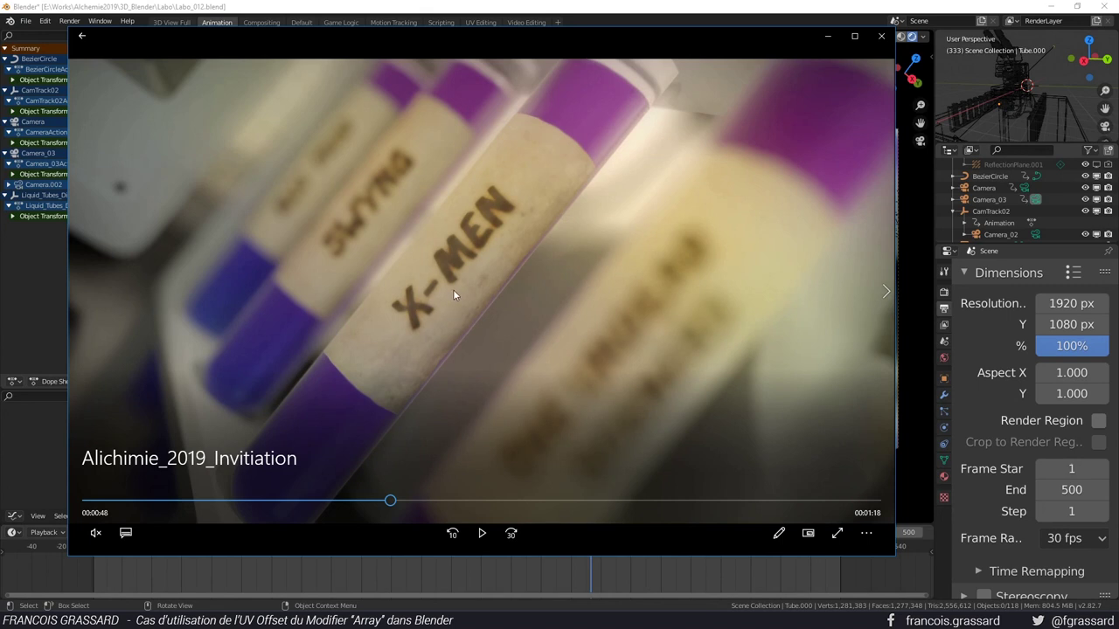
pyautogui.hotkey('alt', 'Tab')
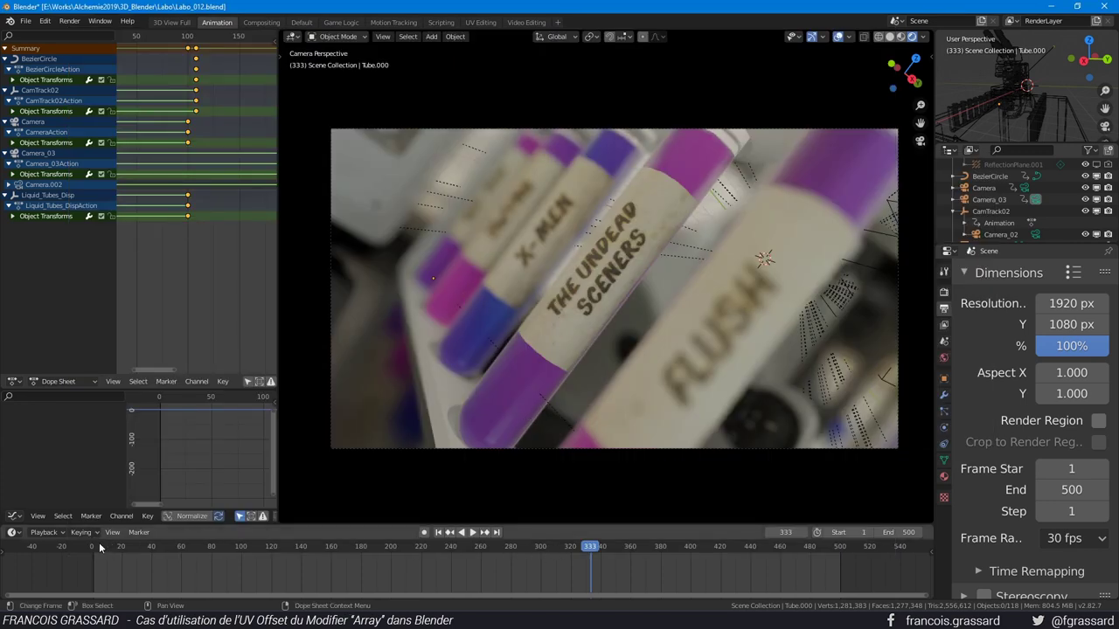
pyautogui.click(100, 545)
pyautogui.press('space')
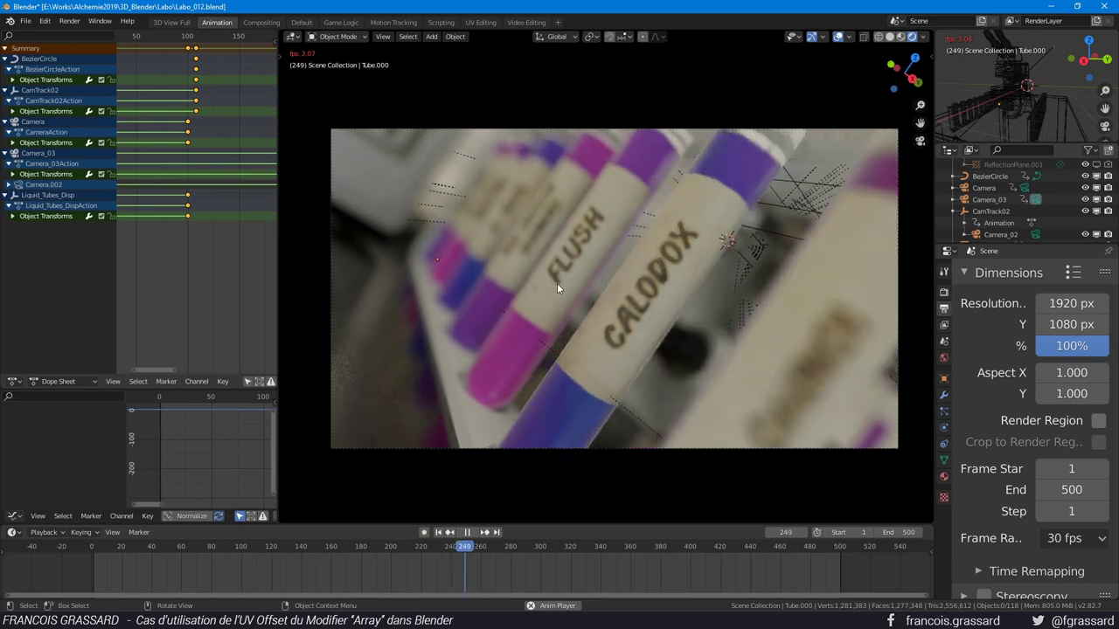
# Step: Stop playback at frame 268 and isolate the selected tube rack in Local View
pyautogui.press('space')
pyautogui.click(547, 250)
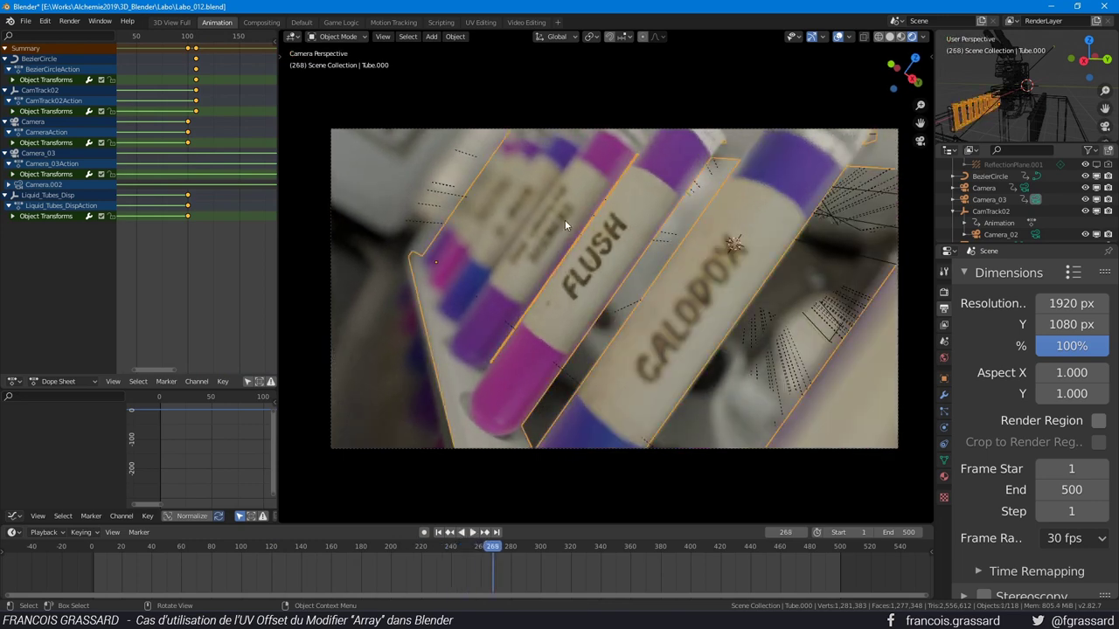
pyautogui.press('KP_0')
pyautogui.moveTo(573, 274)
pyautogui.mouseDown(button='middle')
pyautogui.moveTo(551, 315)
pyautogui.moveTo(524, 242)
pyautogui.moveTo(512, 248)
pyautogui.moveTo(435, 218)
pyautogui.mouseUp(button='middle')
pyautogui.press('KP_7')
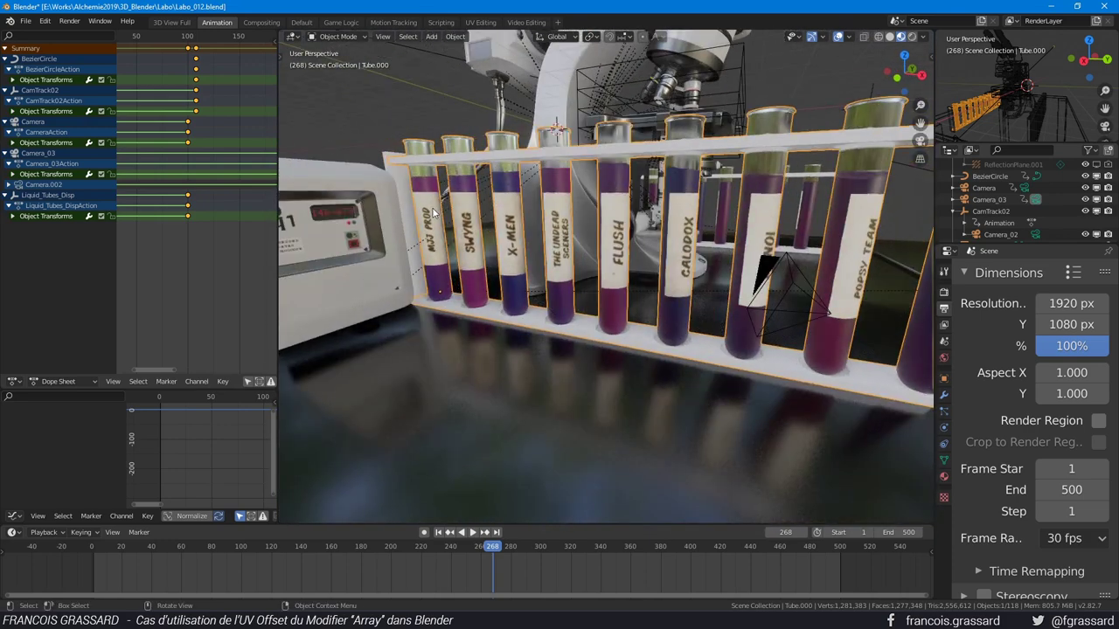
pyautogui.press('KP_Divide')
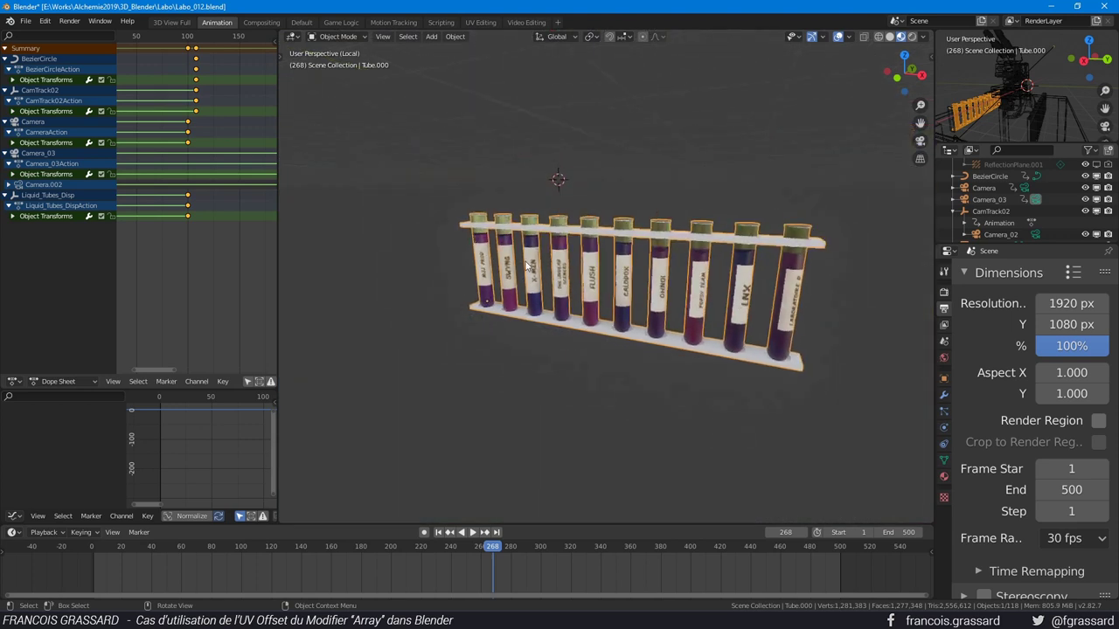
pyautogui.moveTo(434, 219); pyautogui.dragTo(544, 280, button='middle')
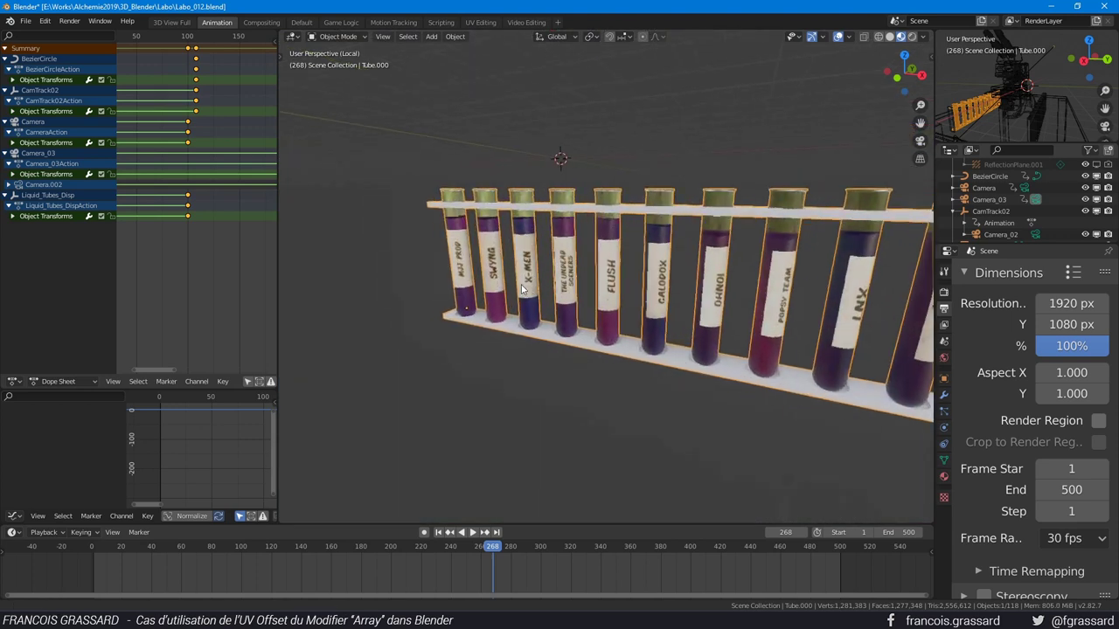
# Step: Show the tube rack's Array modifier settings and reduce Count to a single tube
pyautogui.click(943, 395)
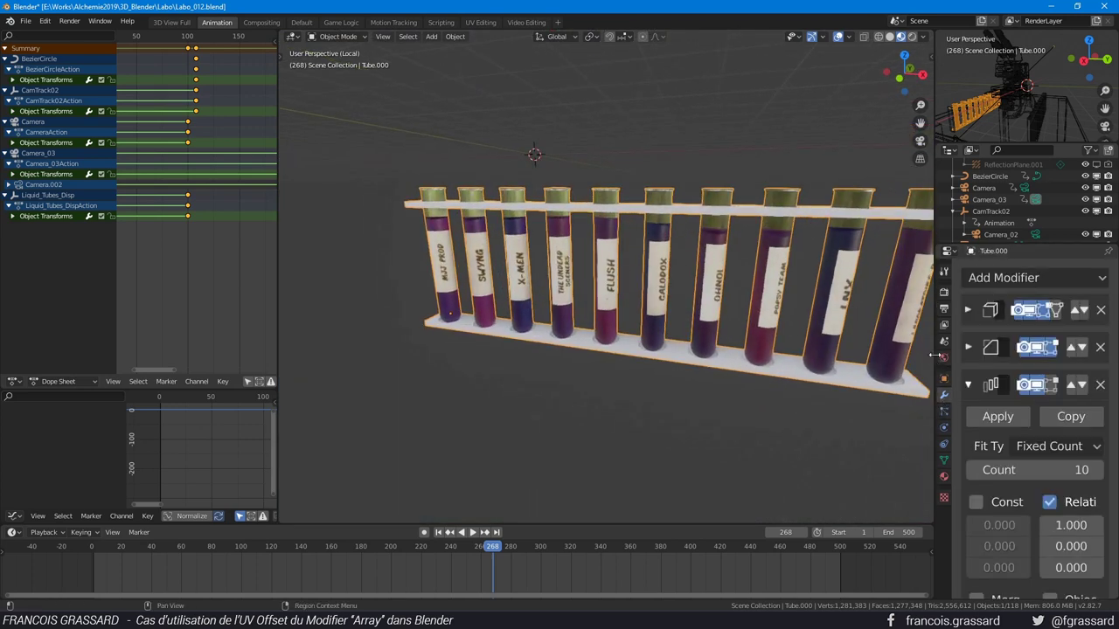
pyautogui.moveTo(935, 358); pyautogui.dragTo(796, 327)
pyautogui.scroll(-3, 930, 266)
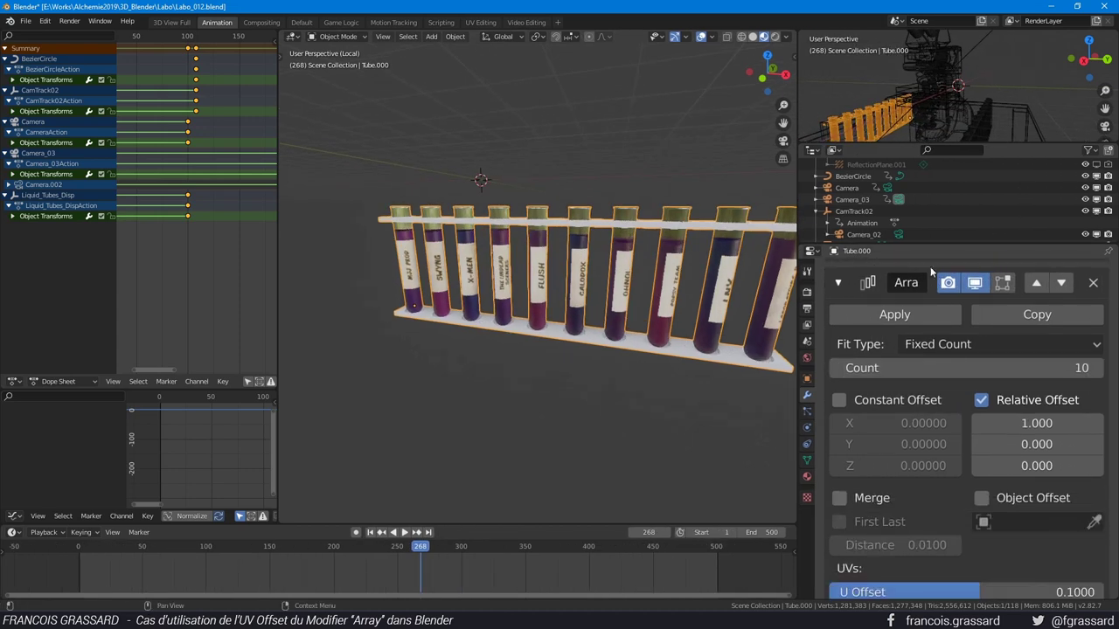
pyautogui.moveTo(949, 236); pyautogui.dragTo(948, 187)
pyautogui.scroll(3, 969, 395)
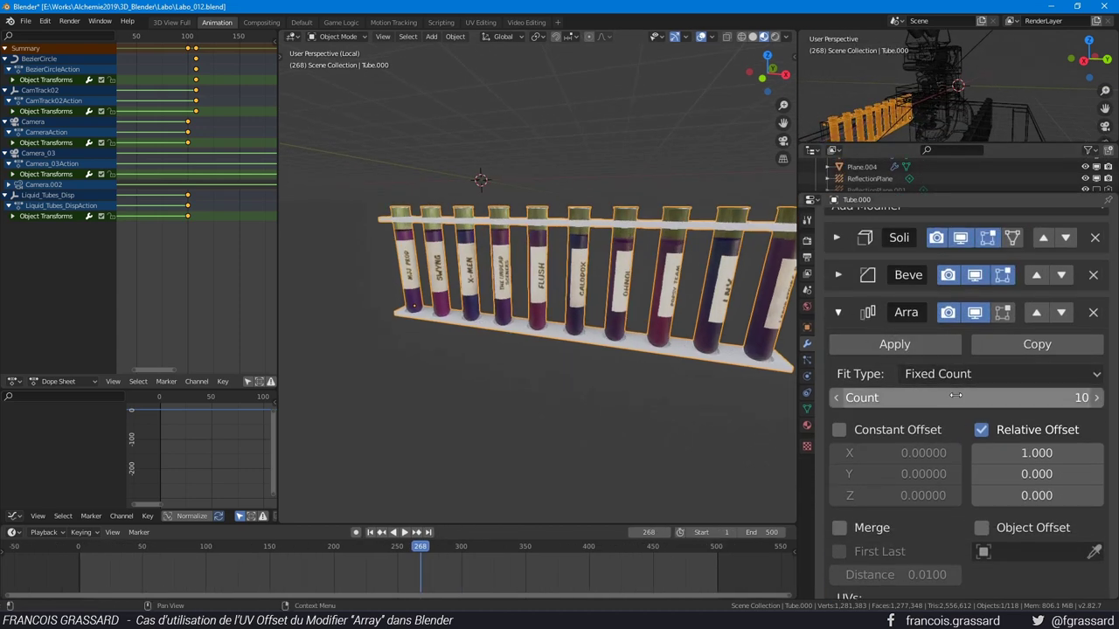
pyautogui.moveTo(953, 398); pyautogui.dragTo(866, 398)
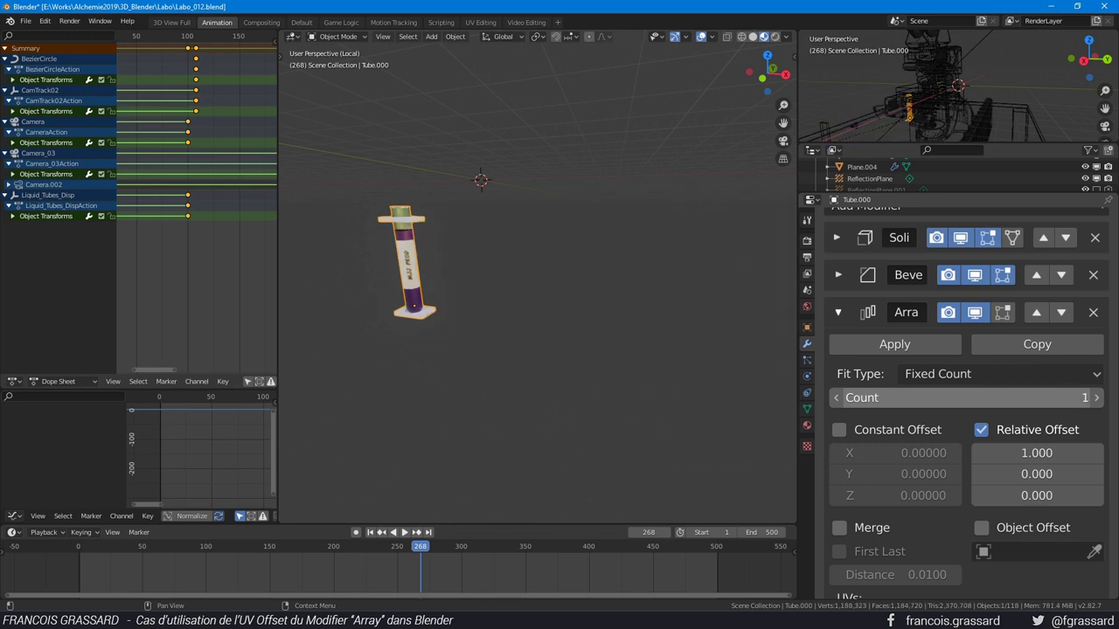
pyautogui.scroll(2, 575, 326)
pyautogui.scroll(2, 575, 326)
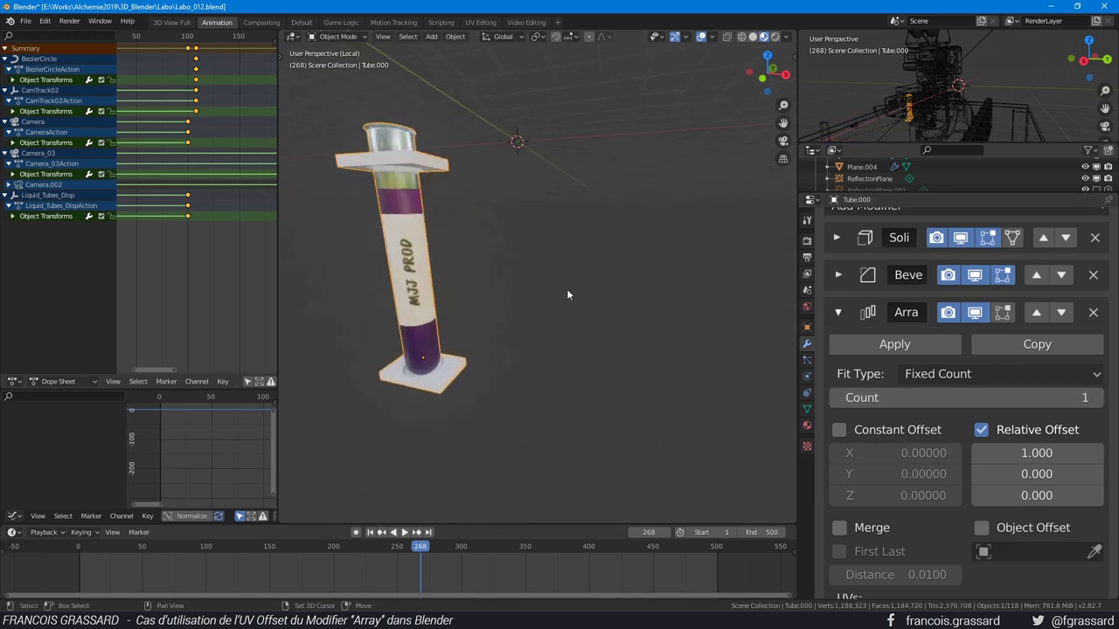
pyautogui.scroll(2, 602, 300)
# Step: Raise the Array Count step by step from 1 to 5 tubes
pyautogui.click(1097, 398)
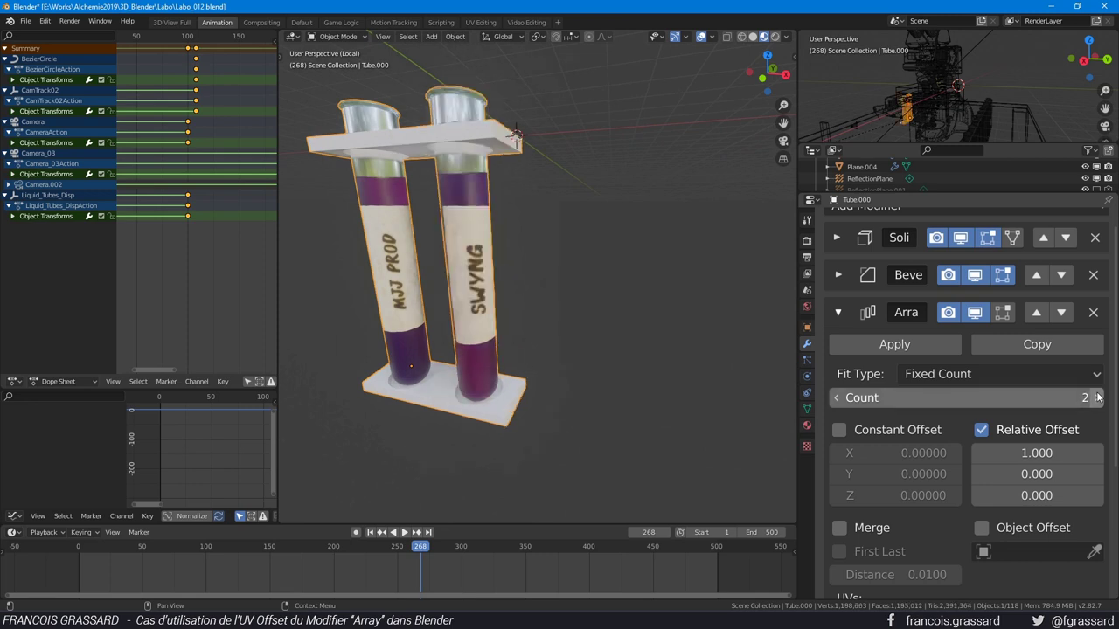
pyautogui.scroll(-2, 962, 428)
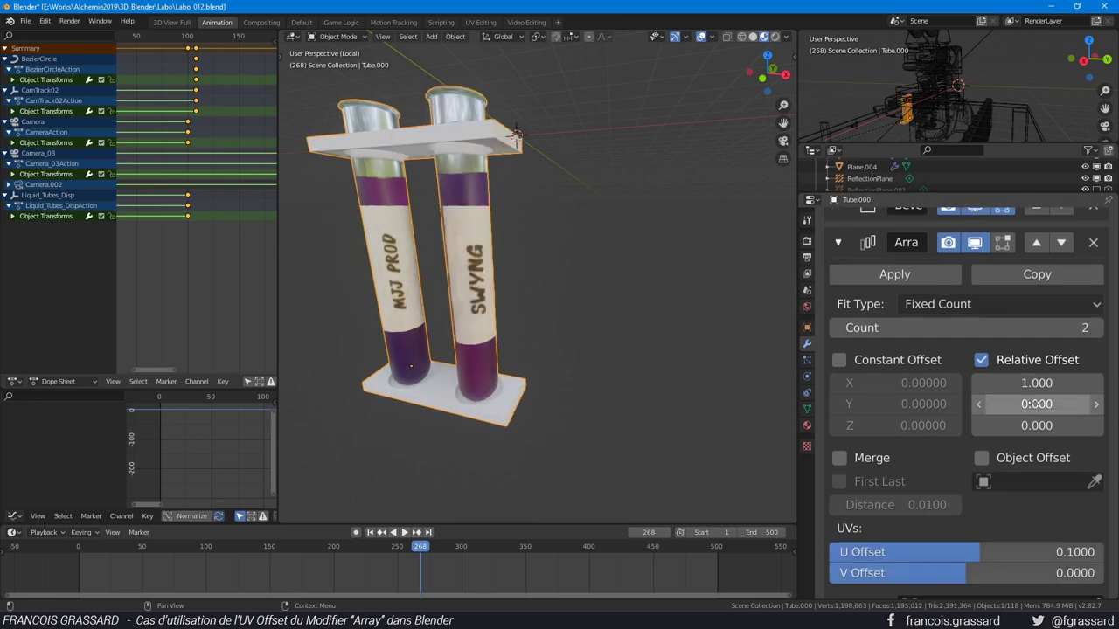
pyautogui.scroll(2, 961, 428)
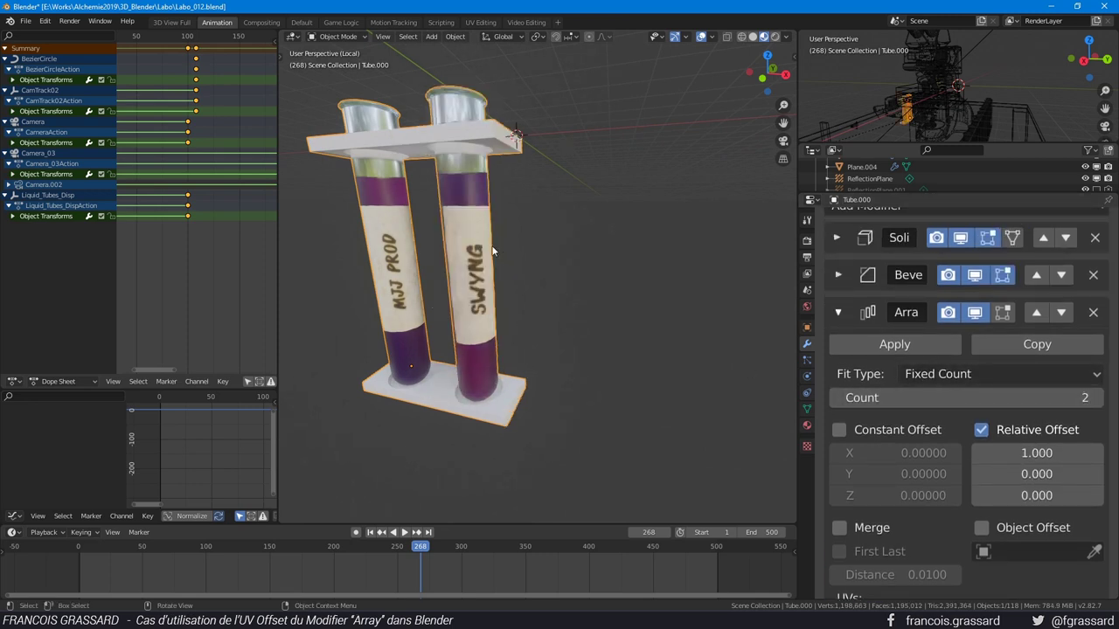
pyautogui.moveTo(1088, 397); pyautogui.dragTo(1103, 398)
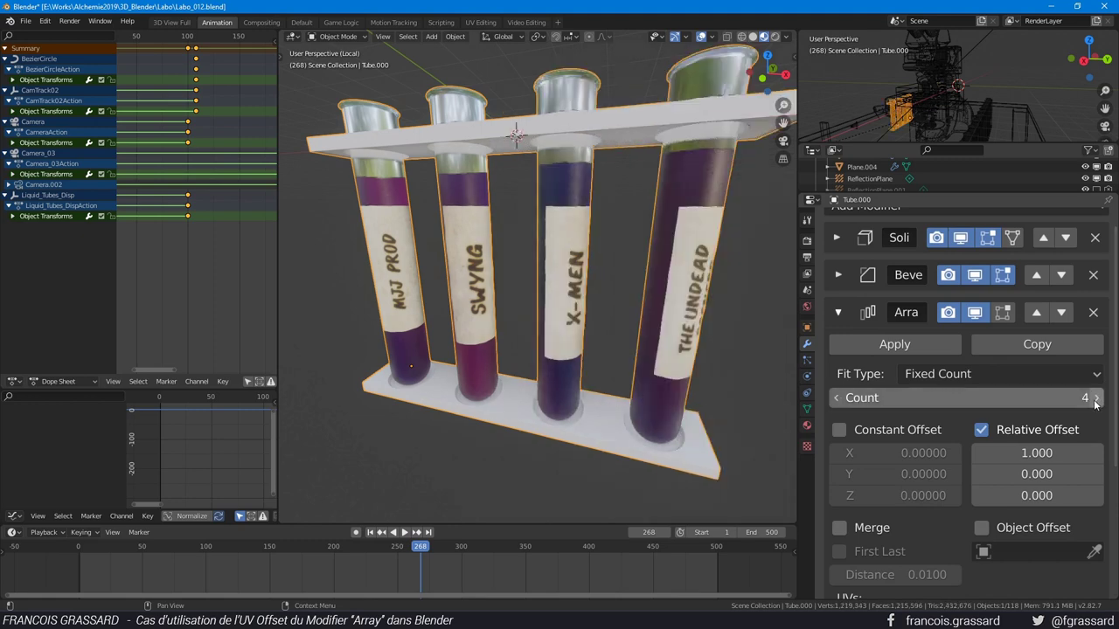
pyautogui.keyDown('shift'); pyautogui.moveTo(682, 331); pyautogui.dragTo(574, 307, button='middle'); pyautogui.keyUp('shift')
pyautogui.scroll(-1, 573, 307)
pyautogui.scroll(-1, 642, 335)
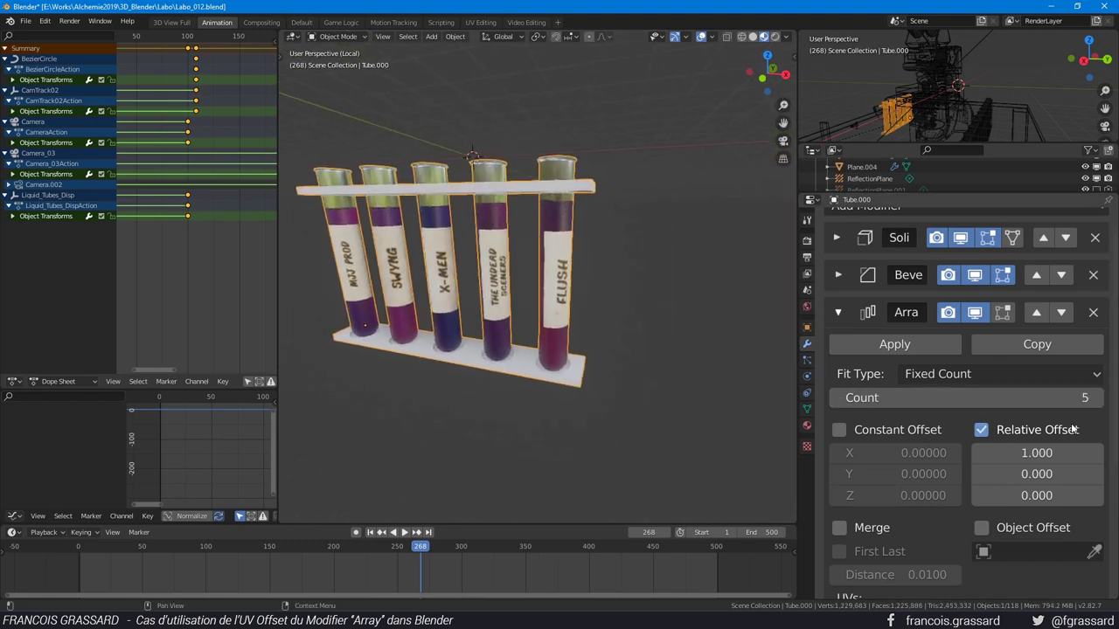
# Step: Keep raising the Array Count to 11, the eleventh tube repeating the MJJ PROD label
pyautogui.moveTo(1103, 404); pyautogui.dragTo(1112, 397)
pyautogui.moveTo(630, 377); pyautogui.dragTo(483, 374, button='middle')
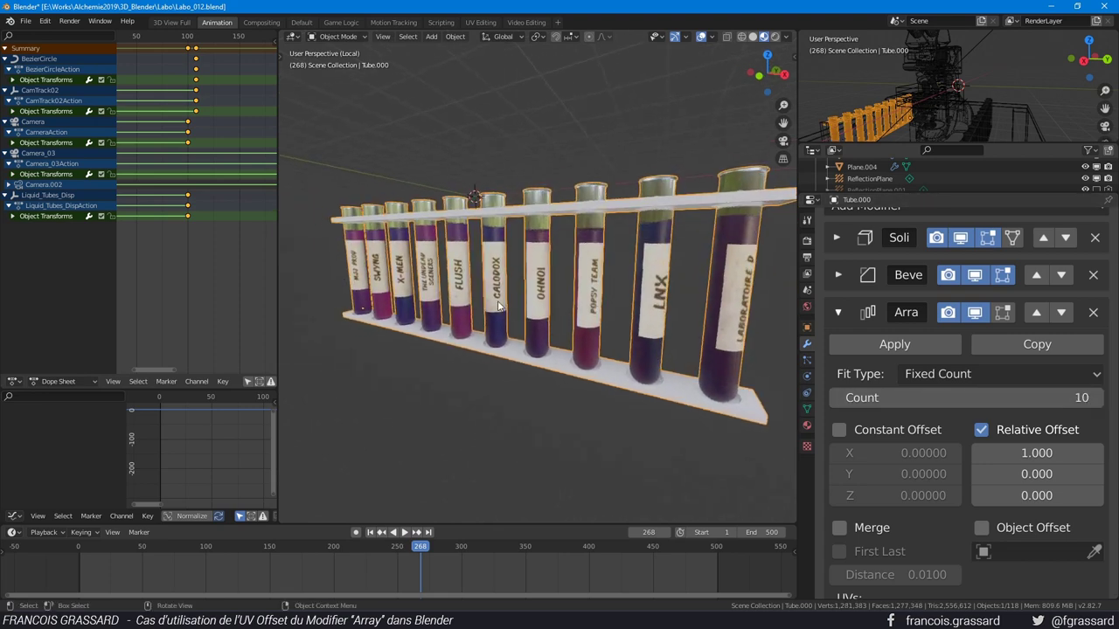
pyautogui.keyDown('shift'); pyautogui.moveTo(711, 307); pyautogui.dragTo(678, 300, button='middle'); pyautogui.keyUp('shift')
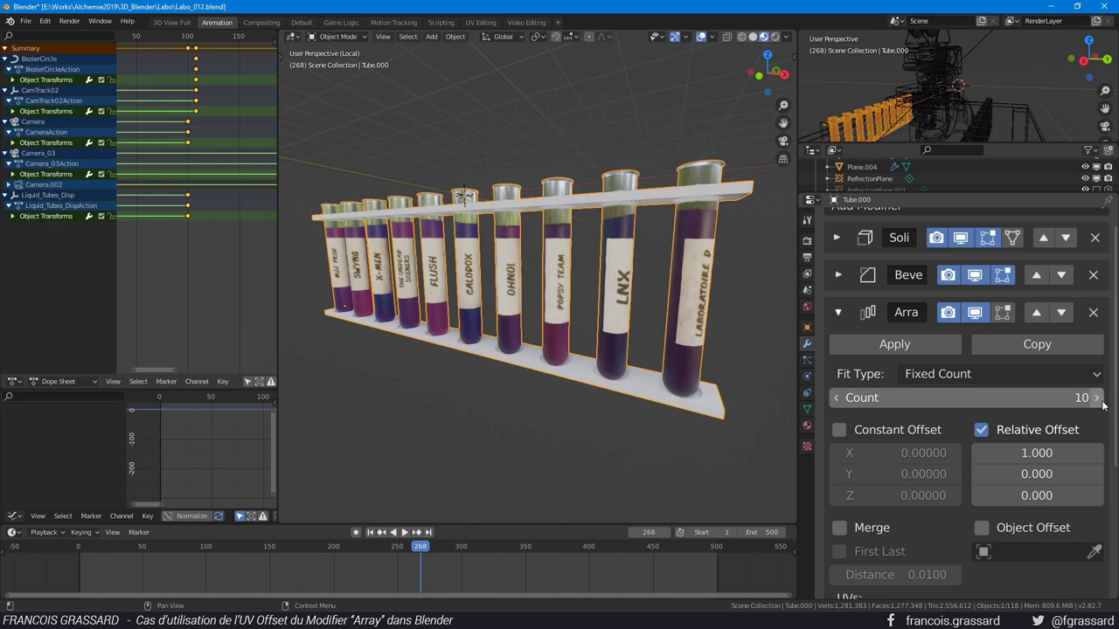
pyautogui.moveTo(1103, 398); pyautogui.dragTo(1112, 397)
pyautogui.moveTo(723, 285); pyautogui.dragTo(714, 296, button='middle')
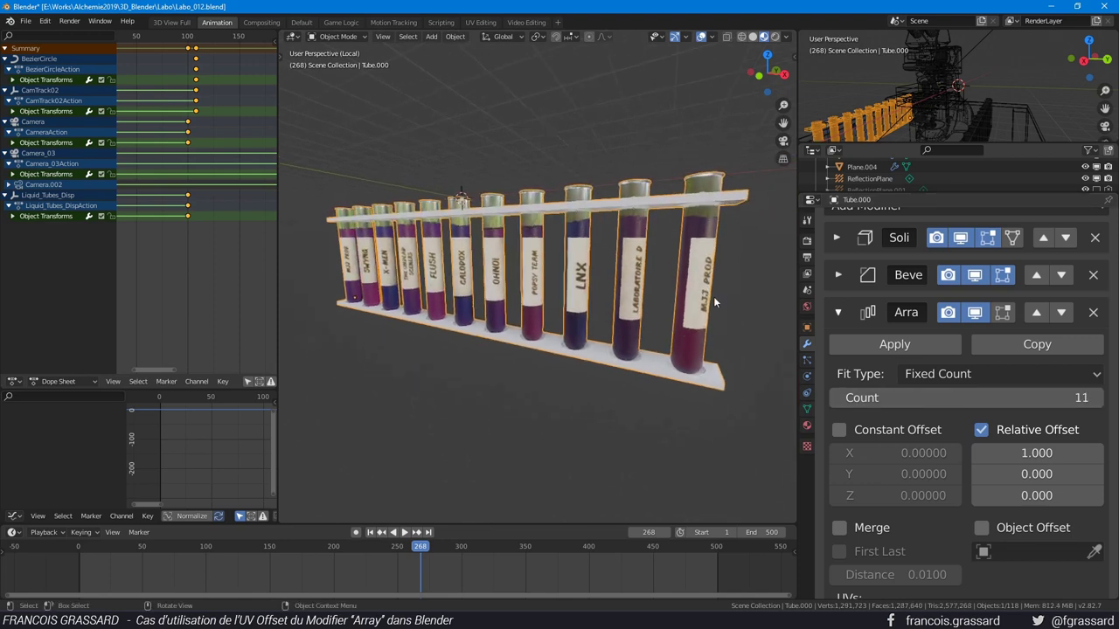
pyautogui.moveTo(345, 276); pyautogui.dragTo(331, 274, button='middle')
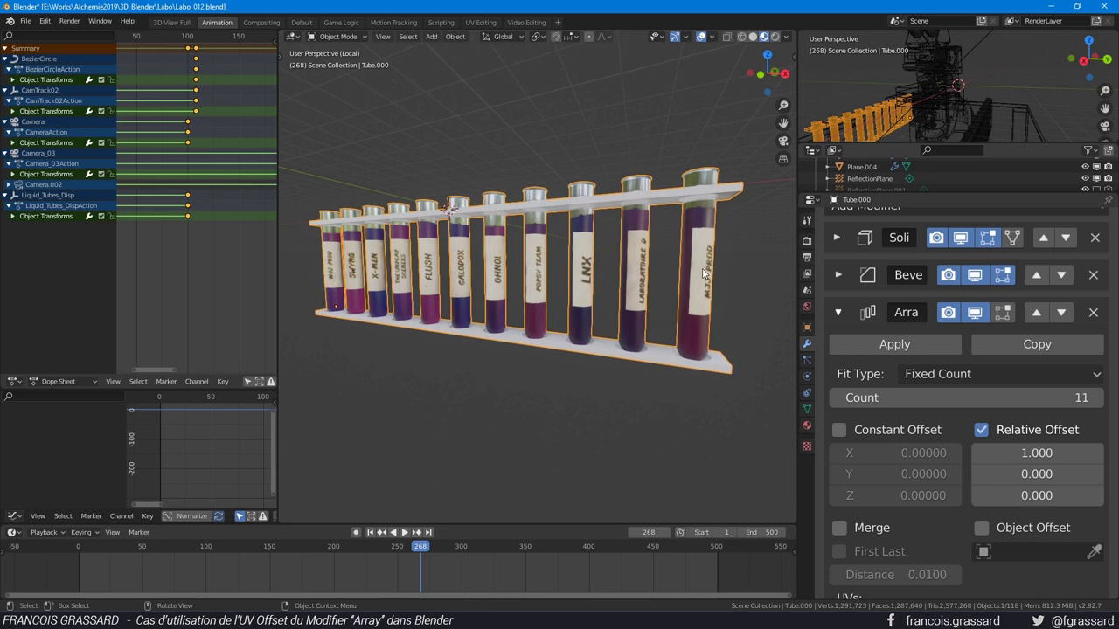
# Step: Set the Array Count to 20 and inspect the longer rack in a maximized viewport
pyautogui.doubleClick(1040, 399)
pyautogui.write('20')
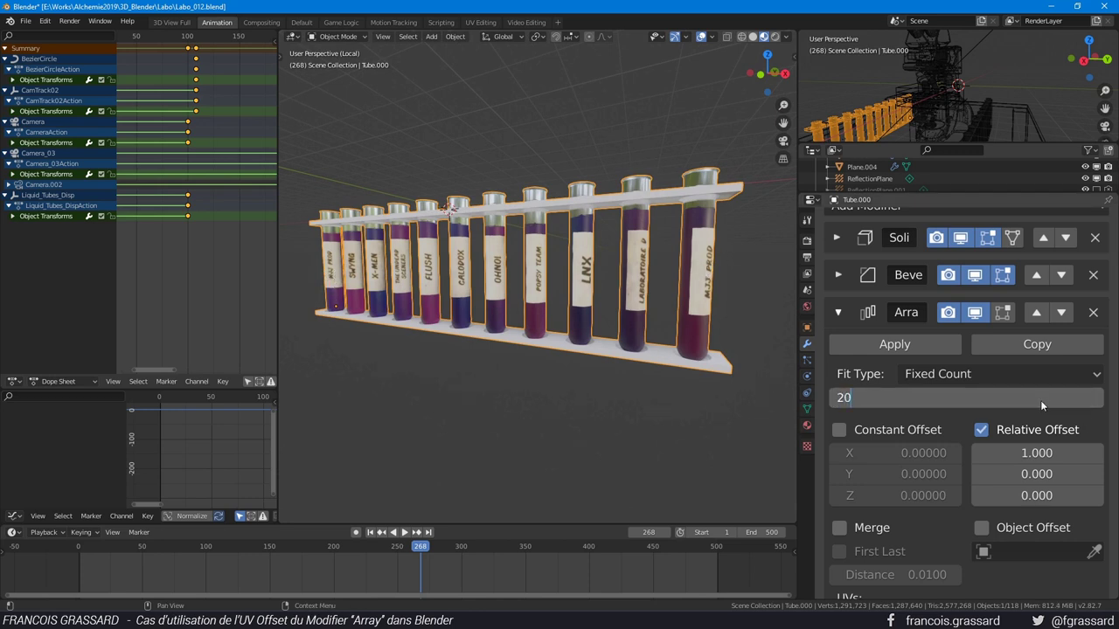
pyautogui.press('Return')
pyautogui.moveTo(677, 361)
pyautogui.mouseDown(button='middle')
pyautogui.moveTo(486, 329)
pyautogui.moveTo(685, 374)
pyautogui.moveTo(546, 360)
pyautogui.moveTo(431, 282)
pyautogui.mouseUp(button='middle')
pyautogui.hotkey('ctrl', 'space')
pyautogui.scroll(2, 684, 374)
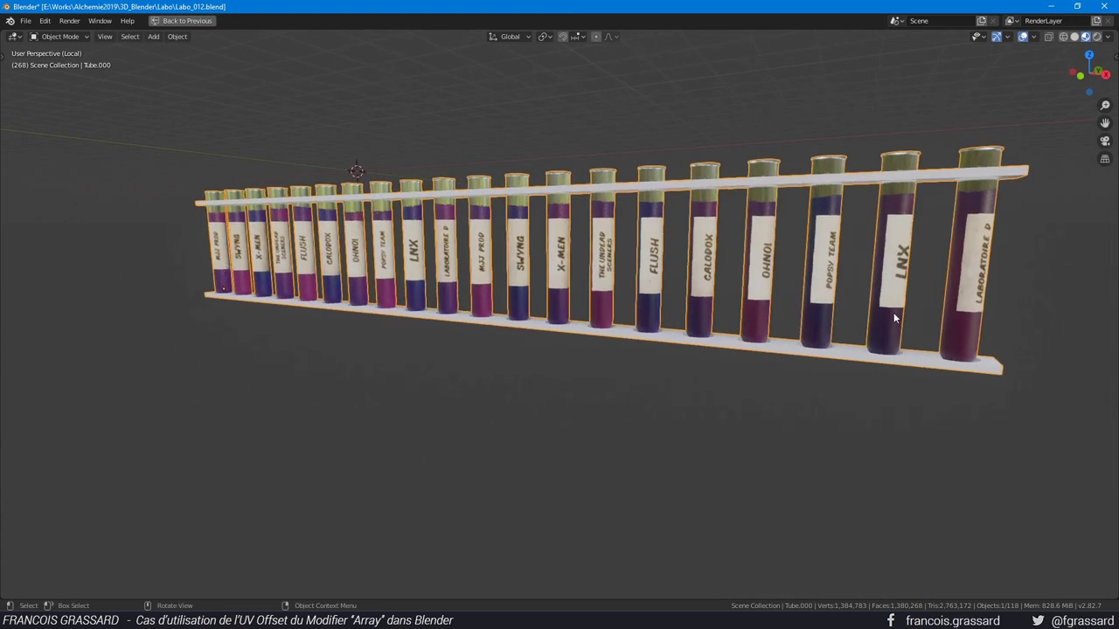
pyautogui.hotkey('ctrl', 'space')
# Step: Set the Array Count to 50 and view the full row of tubes maximized and level
pyautogui.click(1011, 397)
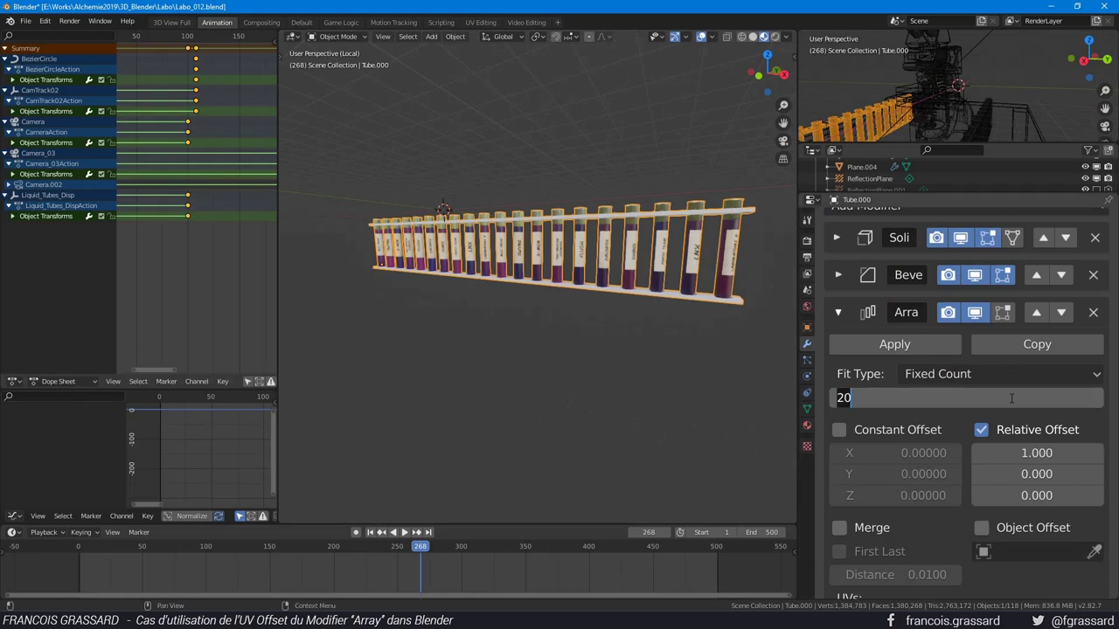
pyautogui.write('50')
pyautogui.press('Return')
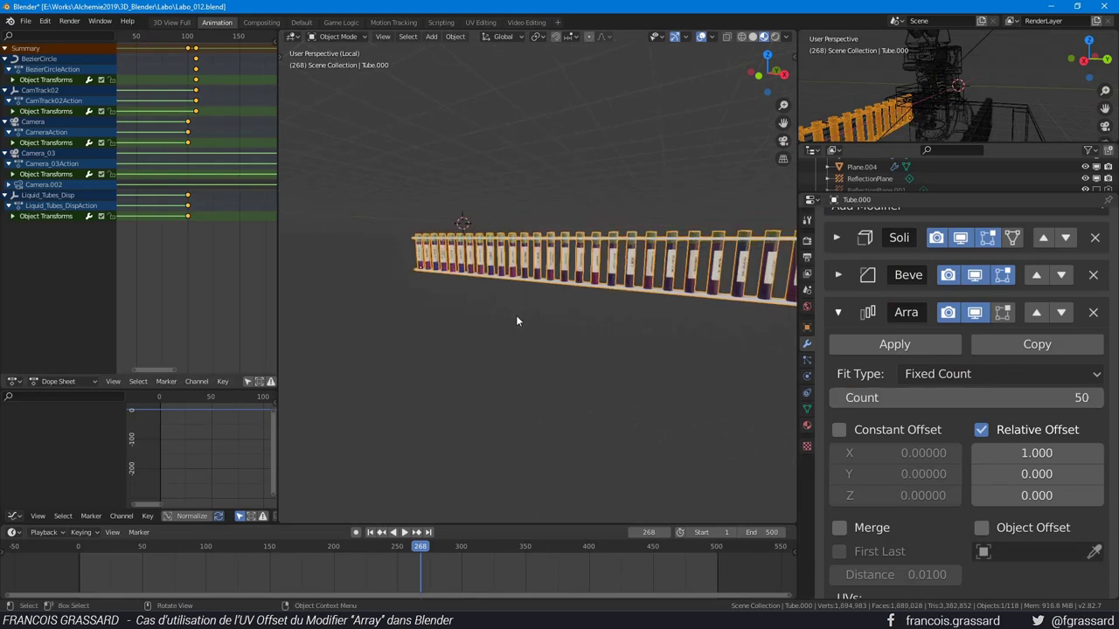
pyautogui.hotkey('ctrl', 'space')
pyautogui.moveTo(507, 325); pyautogui.dragTo(656, 366, button='middle')
pyautogui.scroll(-3, 638, 409)
pyautogui.moveTo(637, 409)
pyautogui.mouseDown(button='middle')
pyautogui.moveTo(624, 383)
pyautogui.moveTo(714, 412)
pyautogui.moveTo(501, 280)
pyautogui.mouseUp(button='middle')
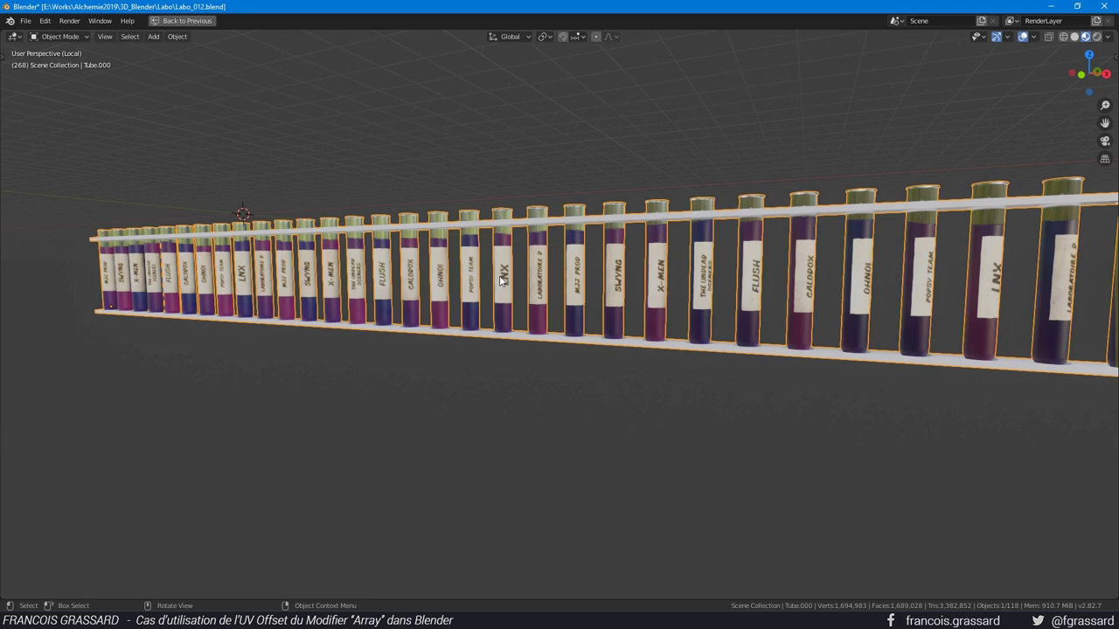
# Step: Orbit and zoom along the 50-tube rack to inspect the repeating label stickers
pyautogui.moveTo(501, 280); pyautogui.dragTo(522, 302, button='middle')
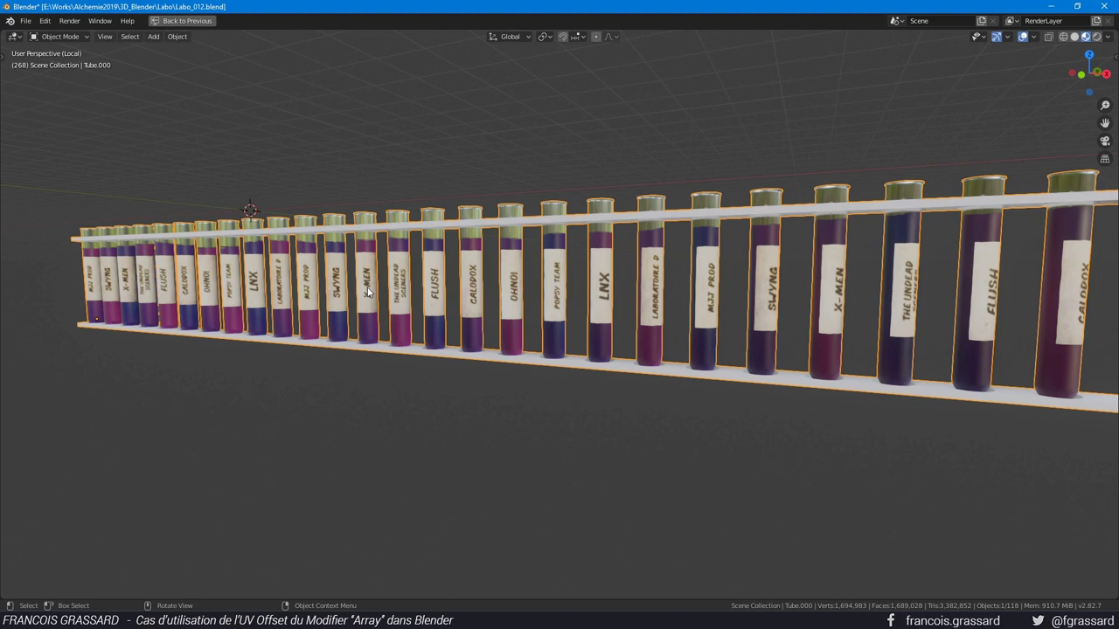
pyautogui.scroll(2, 367, 280)
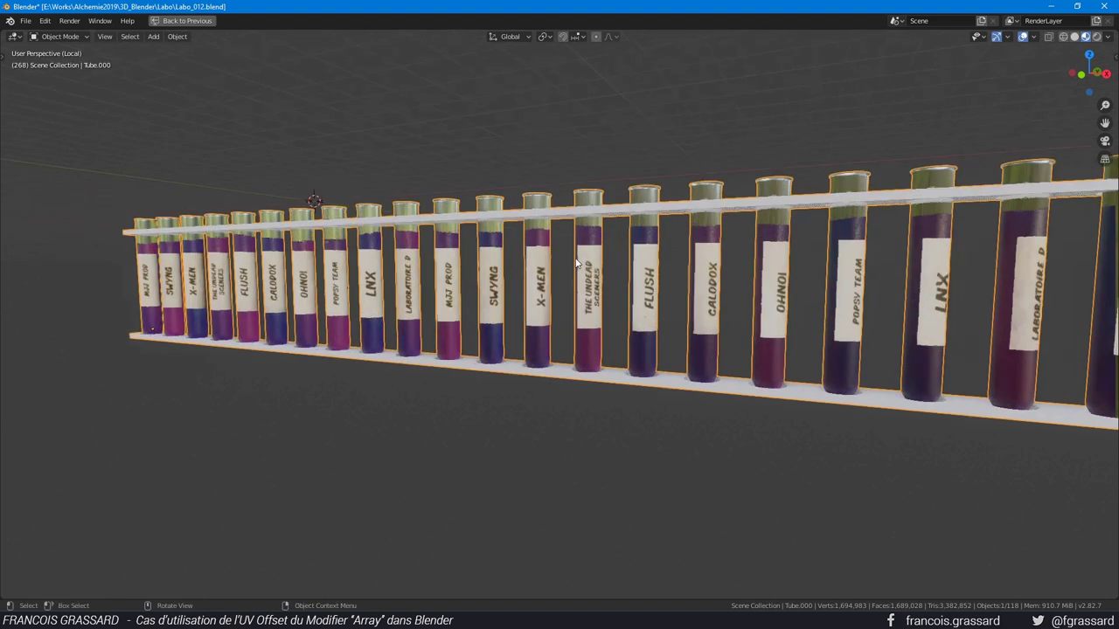
pyautogui.scroll(2, 393, 267)
pyautogui.scroll(2, 417, 258)
pyautogui.moveTo(417, 253); pyautogui.dragTo(929, 353, button='middle')
pyautogui.moveTo(523, 298); pyautogui.dragTo(629, 338, button='middle')
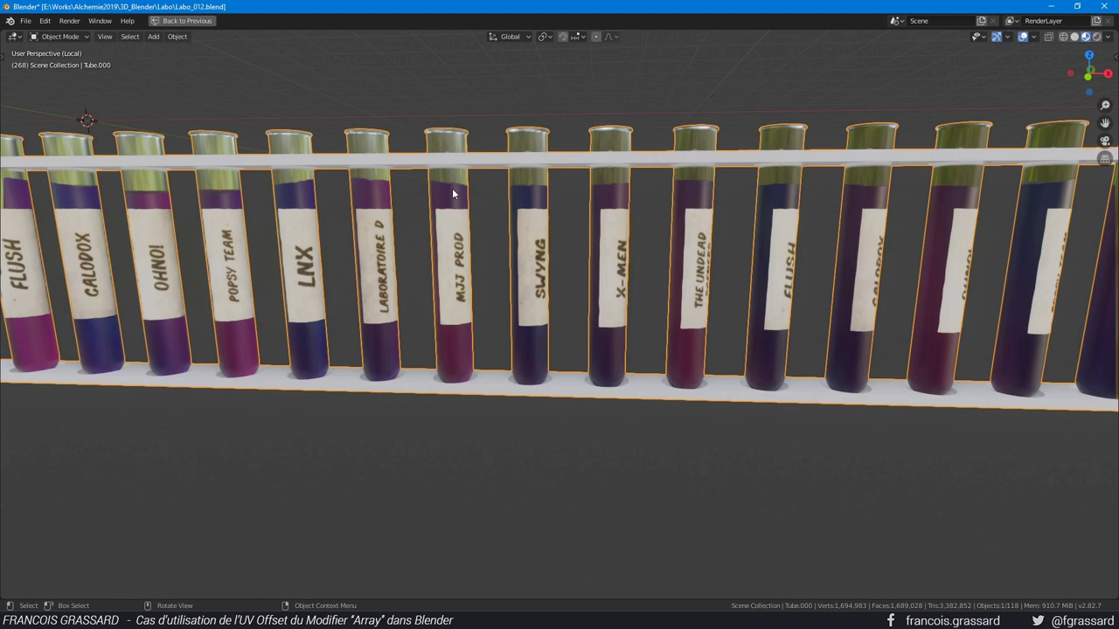
pyautogui.scroll(2, 472, 197)
pyautogui.scroll(1, 505, 206)
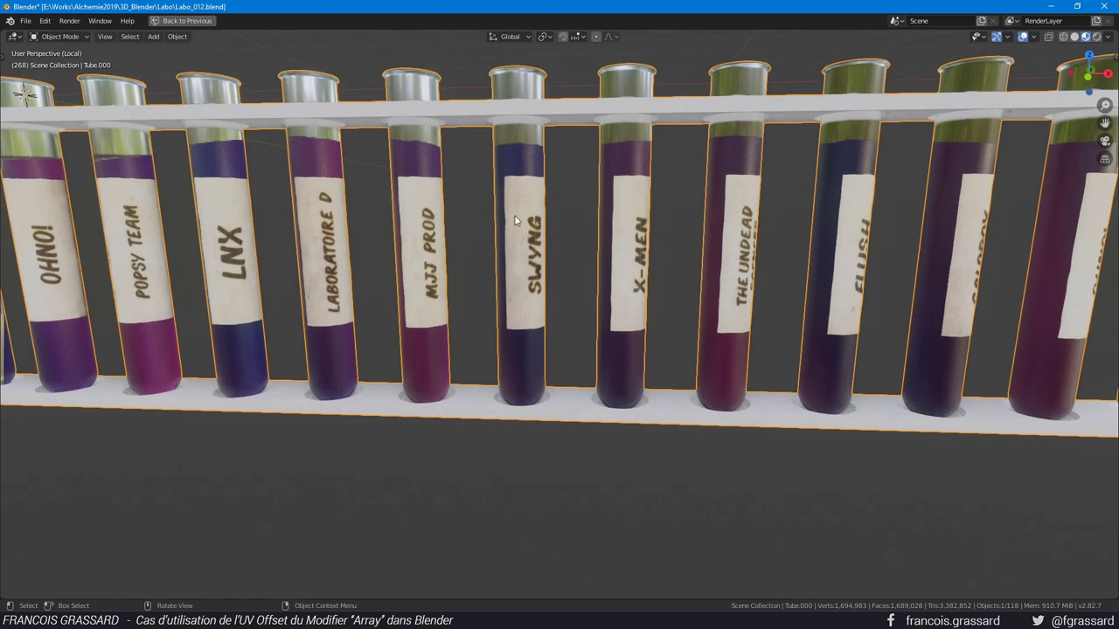
pyautogui.scroll(-6, 514, 215)
pyautogui.scroll(-3, 514, 215)
pyautogui.scroll(4, 562, 328)
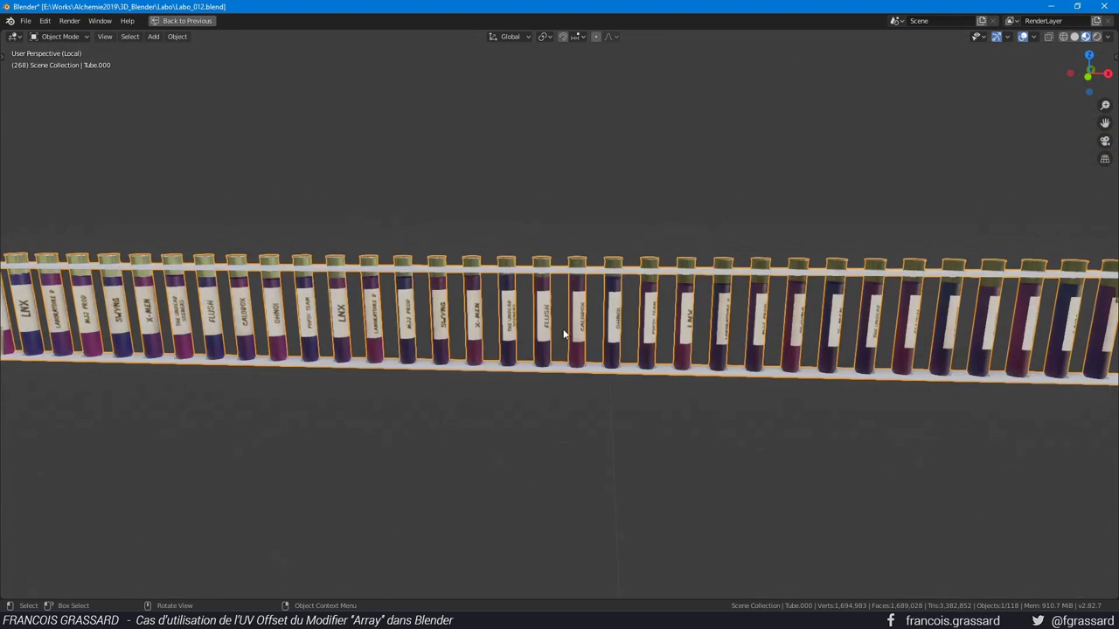
pyautogui.scroll(5, 349, 316)
pyautogui.scroll(2, 349, 315)
# Step: Finish zooming over the labels and restore the full Animation workspace layout
pyautogui.scroll(2, 438, 250)
pyautogui.scroll(1, 529, 274)
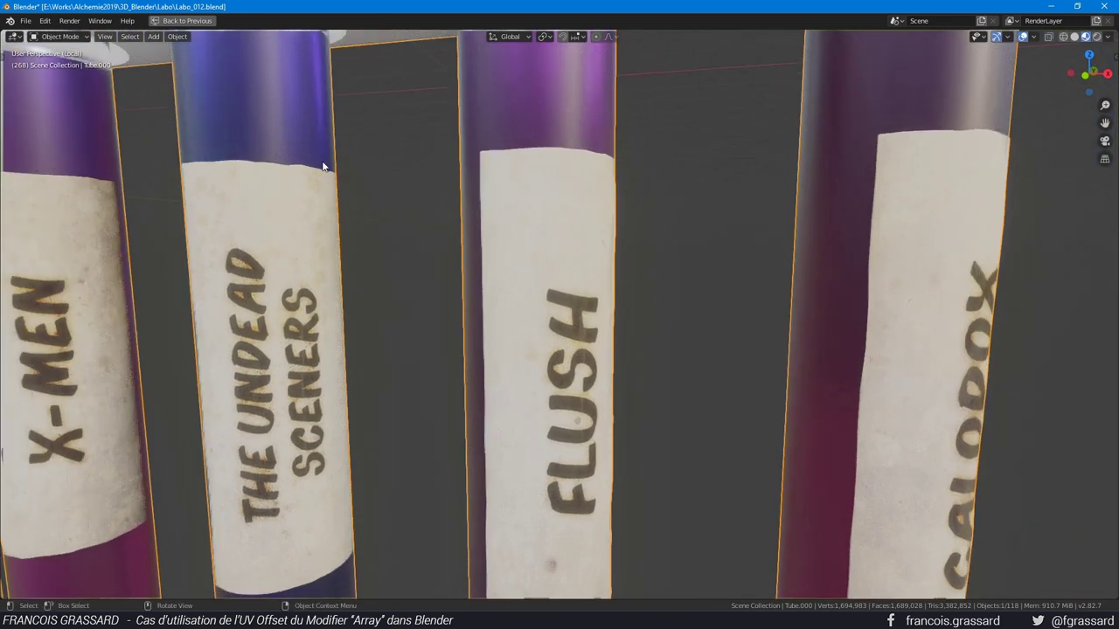
pyautogui.scroll(-1, 606, 163)
pyautogui.scroll(-4, 641, 254)
pyautogui.scroll(1, 639, 268)
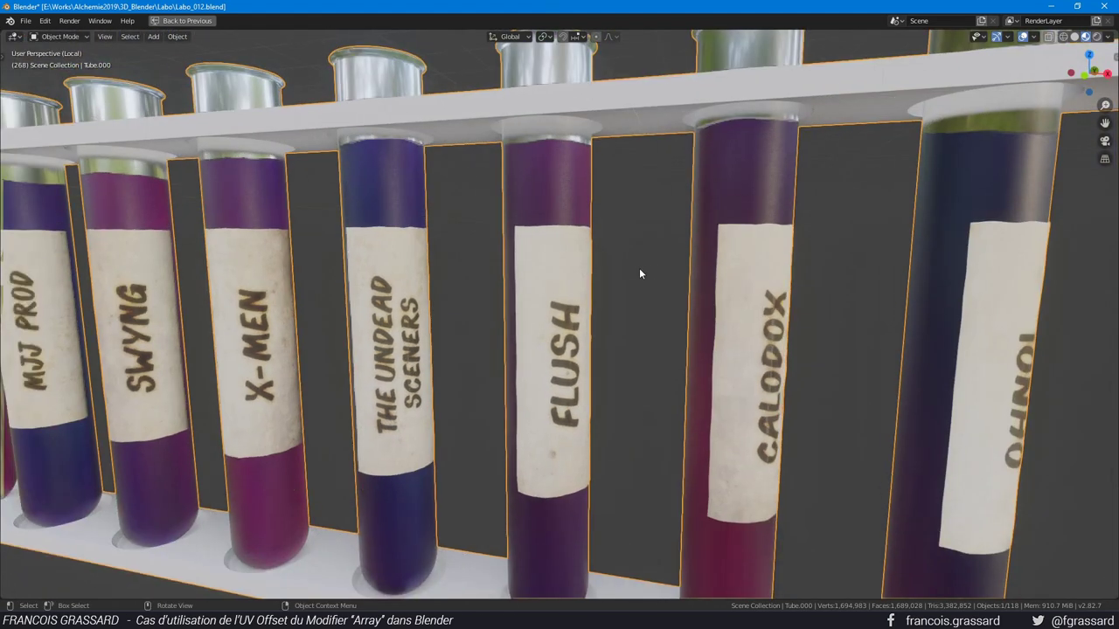
pyautogui.scroll(-4, 639, 267)
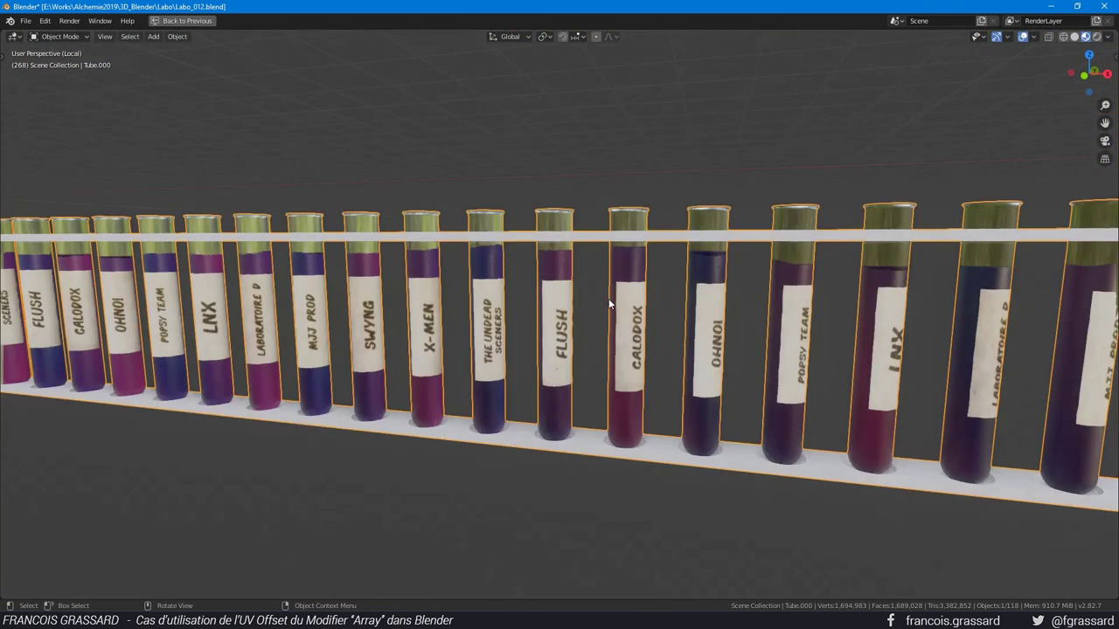
pyautogui.scroll(-3, 609, 305)
pyautogui.scroll(-2, 724, 295)
pyautogui.scroll(5, 691, 239)
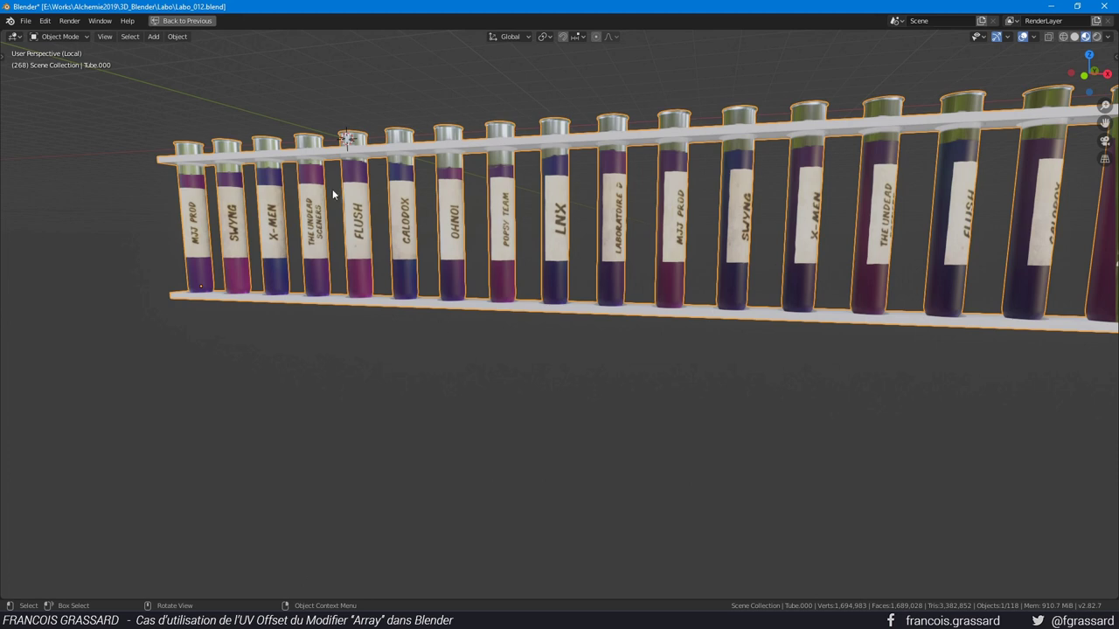
pyautogui.click(176, 21)
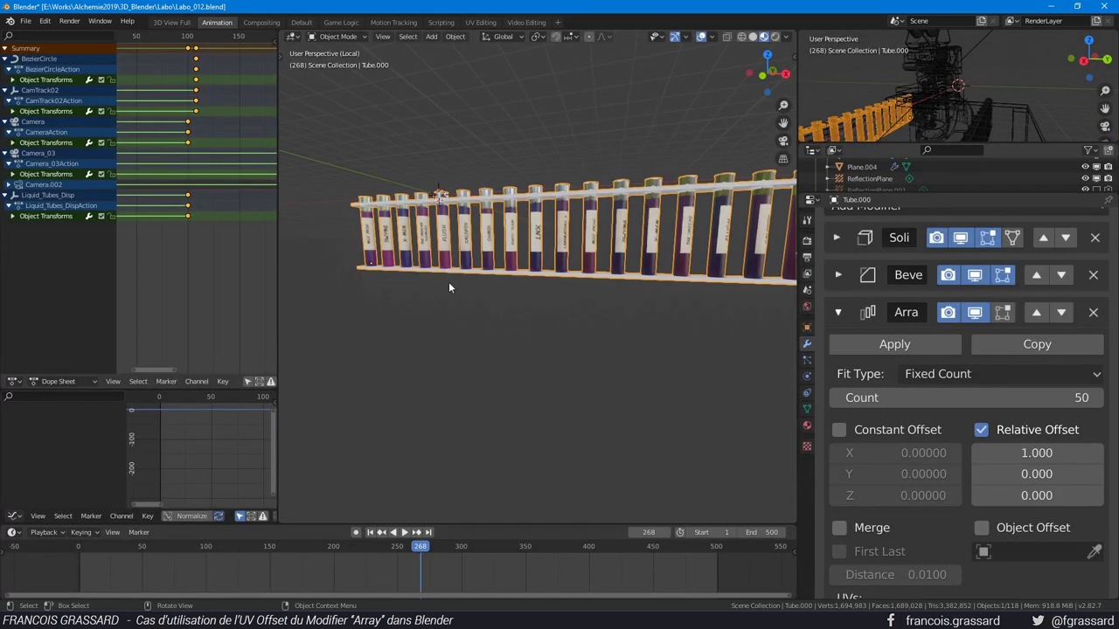
# Step: Inspect the 50-tube rack at U Offset 0.1 from above and the side, briefly checking the reference video
pyautogui.scroll(-2, 992, 326)
pyautogui.scroll(-3, 955, 332)
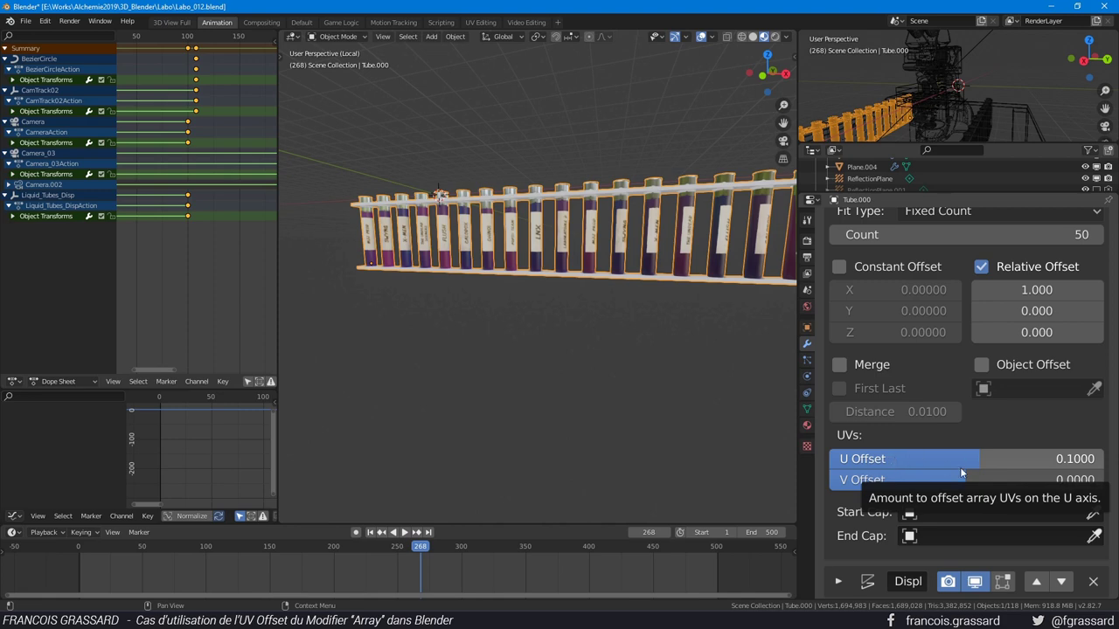
pyautogui.moveTo(529, 316)
pyautogui.mouseDown(button='middle')
pyautogui.moveTo(533, 258)
pyautogui.moveTo(537, 380)
pyautogui.mouseUp(button='middle')
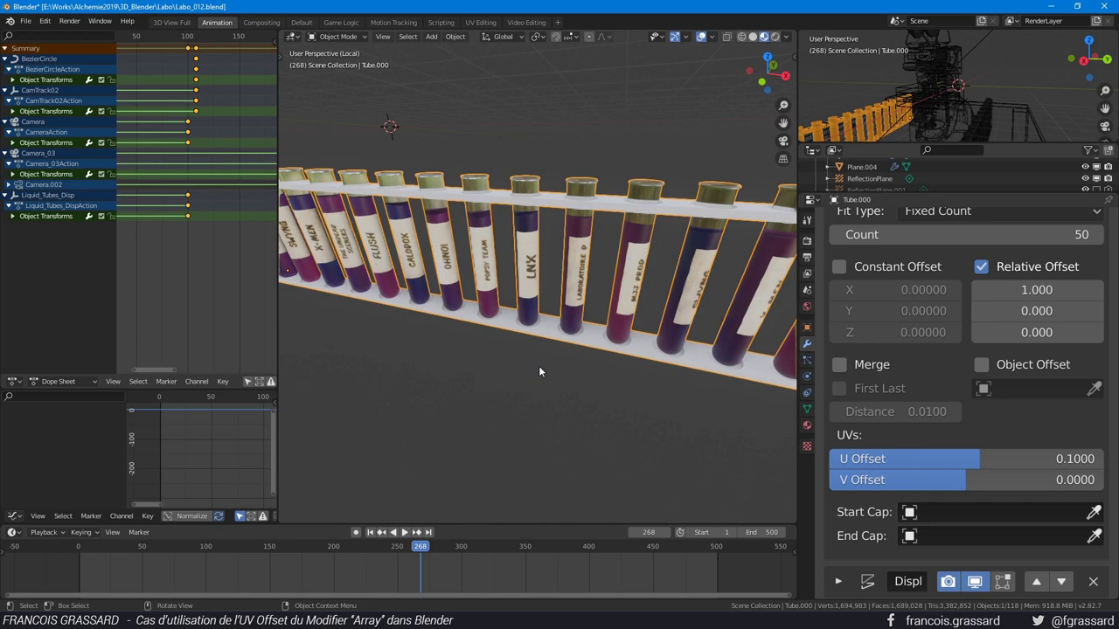
pyautogui.hotkey('alt', 'Tab')
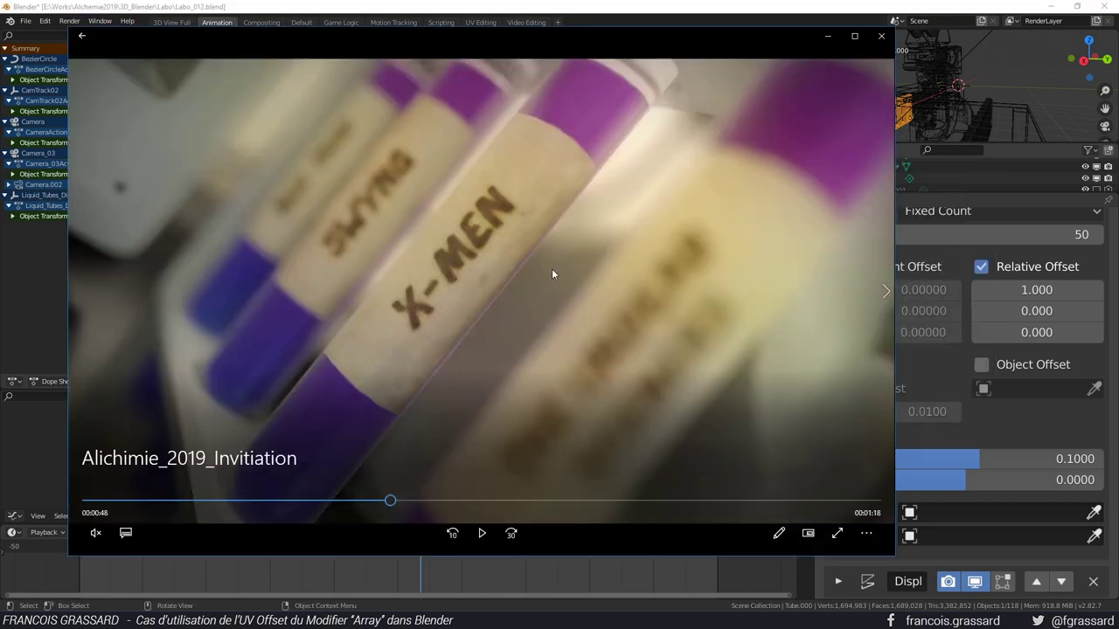
pyautogui.hotkey('alt', 'Tab')
pyautogui.scroll(-2, 523, 236)
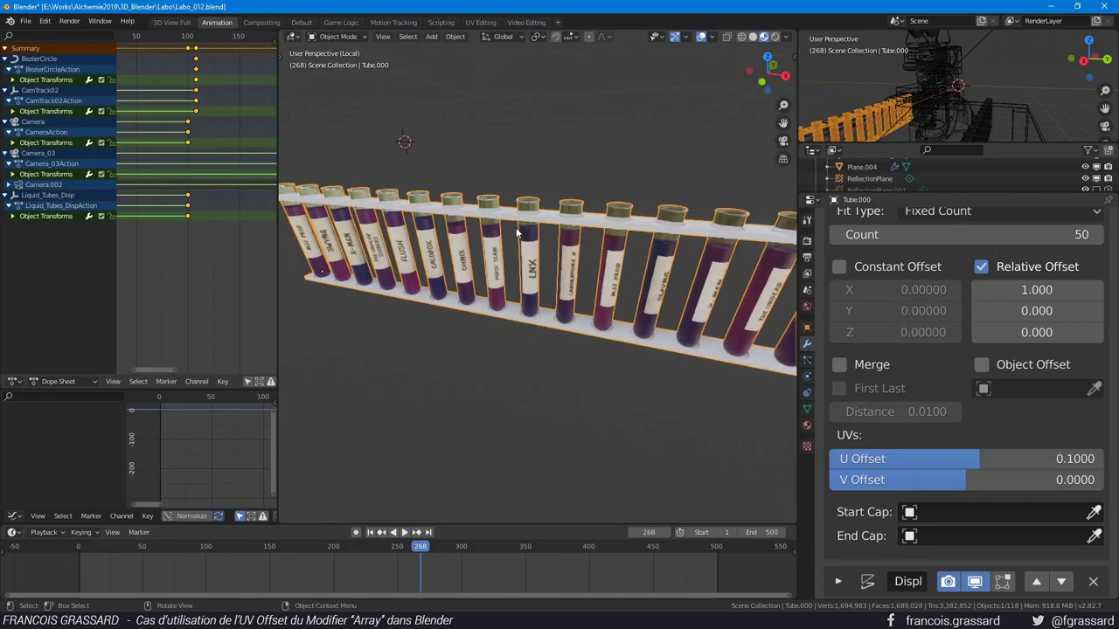
pyautogui.moveTo(494, 216); pyautogui.dragTo(495, 188, button='middle')
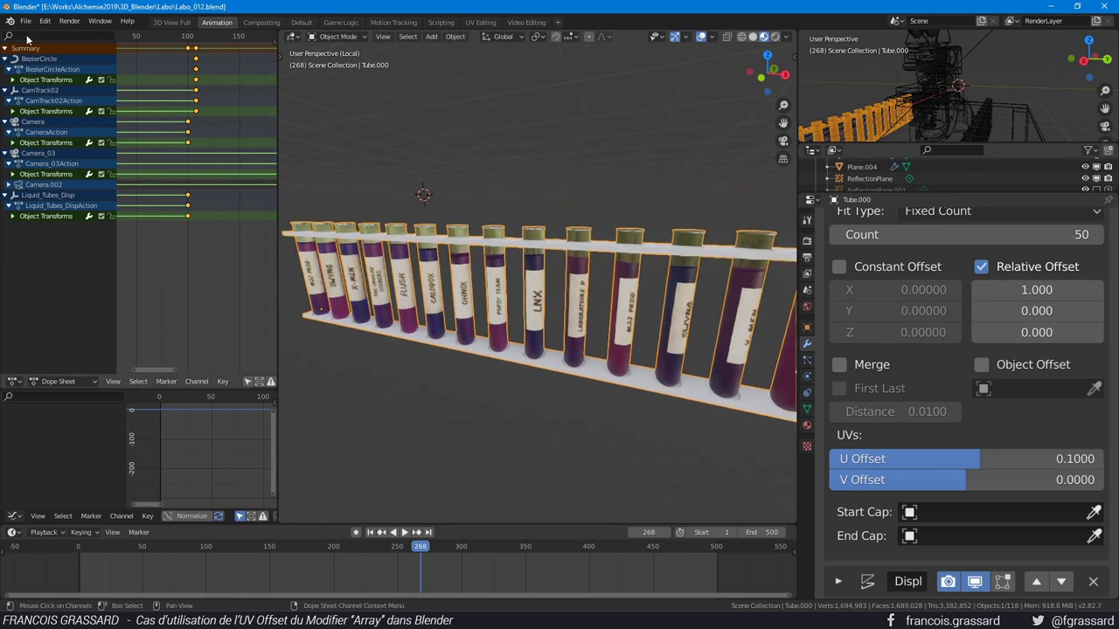
pyautogui.scroll(-1, 540, 279)
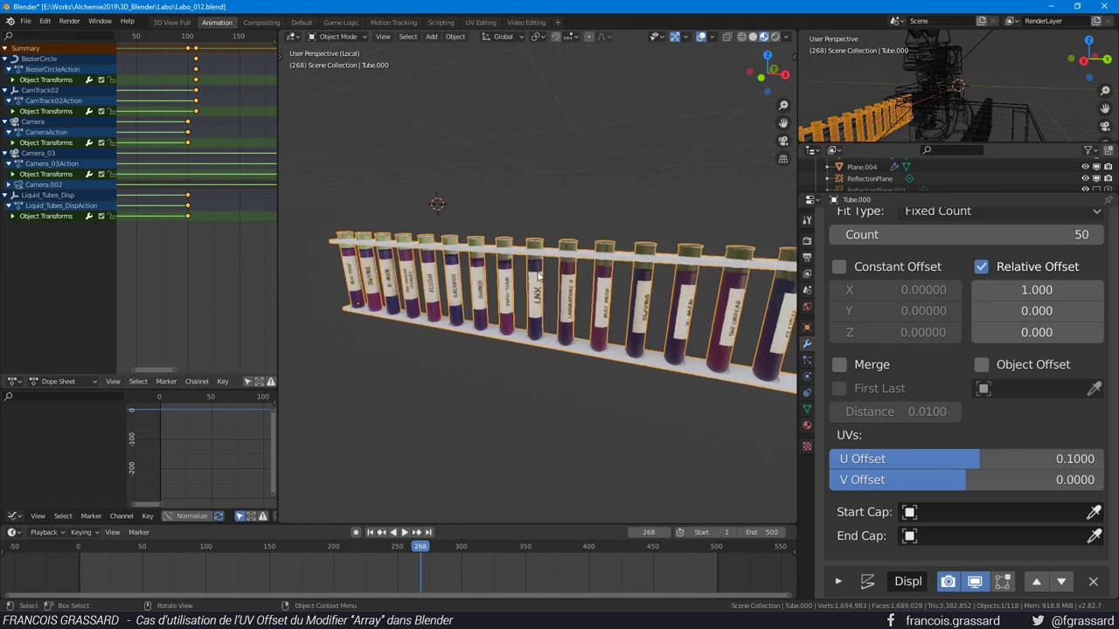
pyautogui.scroll(1, 539, 276)
pyautogui.scroll(1, 539, 276)
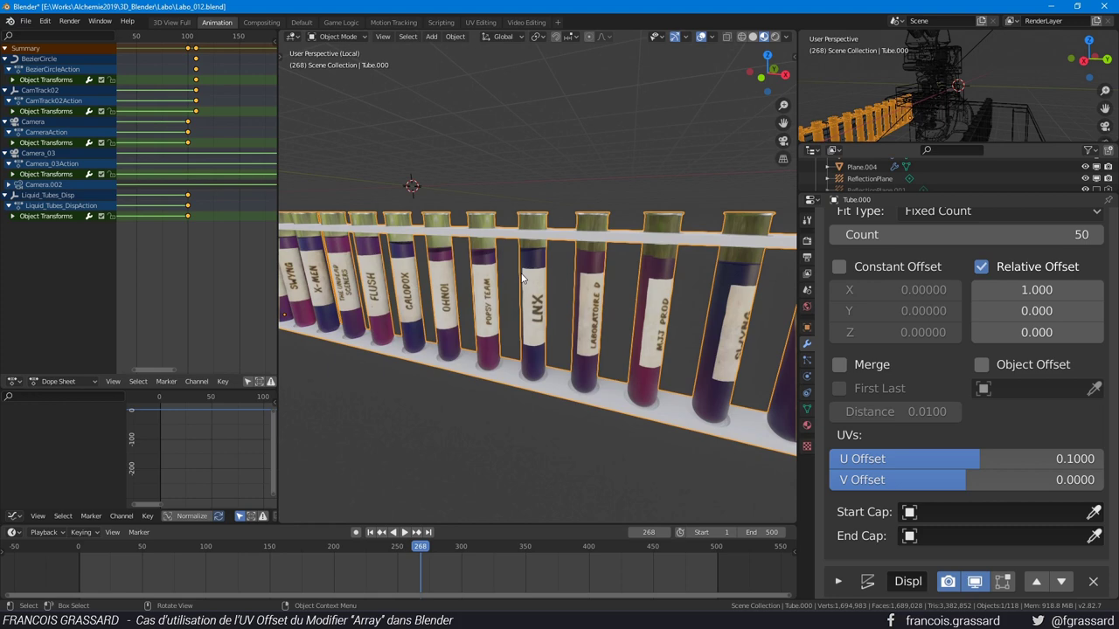
# Step: Open UMap.jpg from the Textures_Lab folder full screen to view the Santa wrapper photo
pyautogui.hotkey('alt', 'Tab')
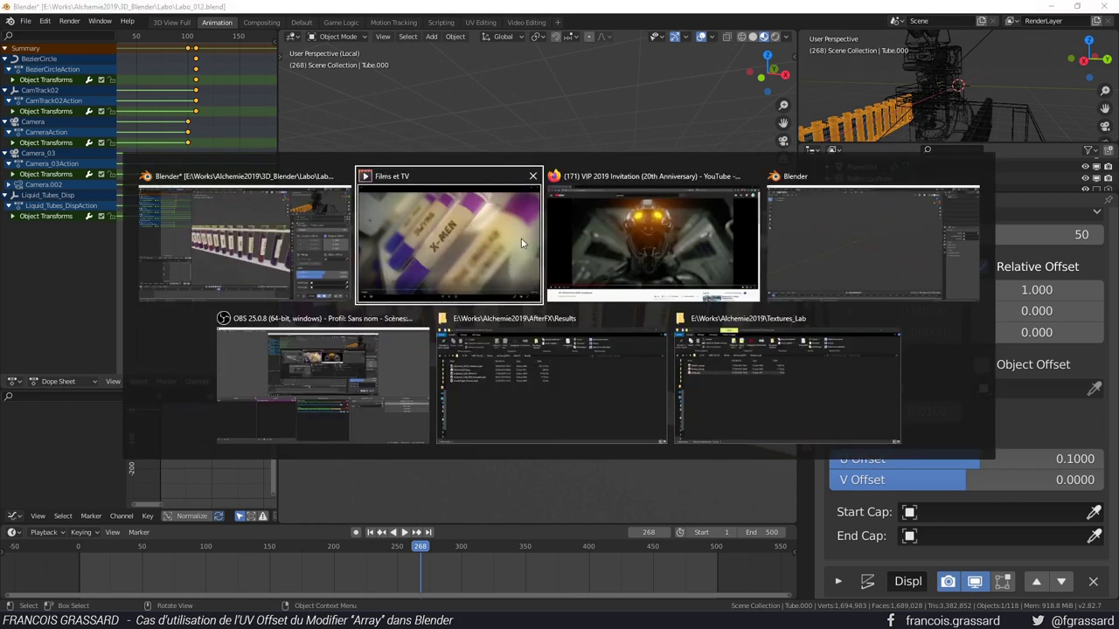
pyautogui.click(752, 404)
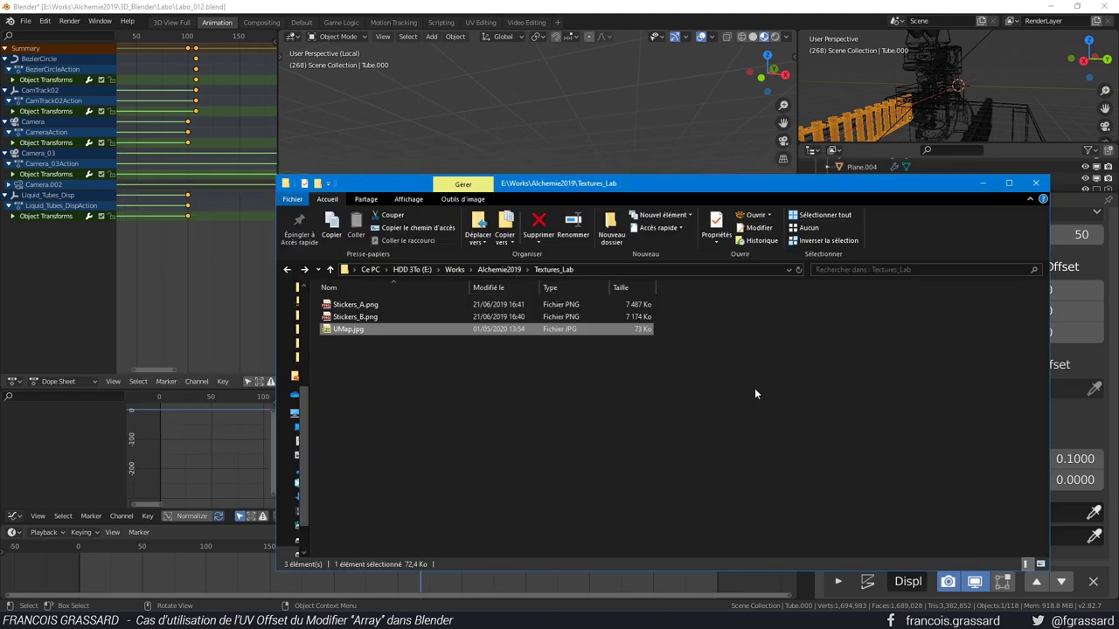
pyautogui.doubleClick(357, 329)
pyautogui.doubleClick(744, 317)
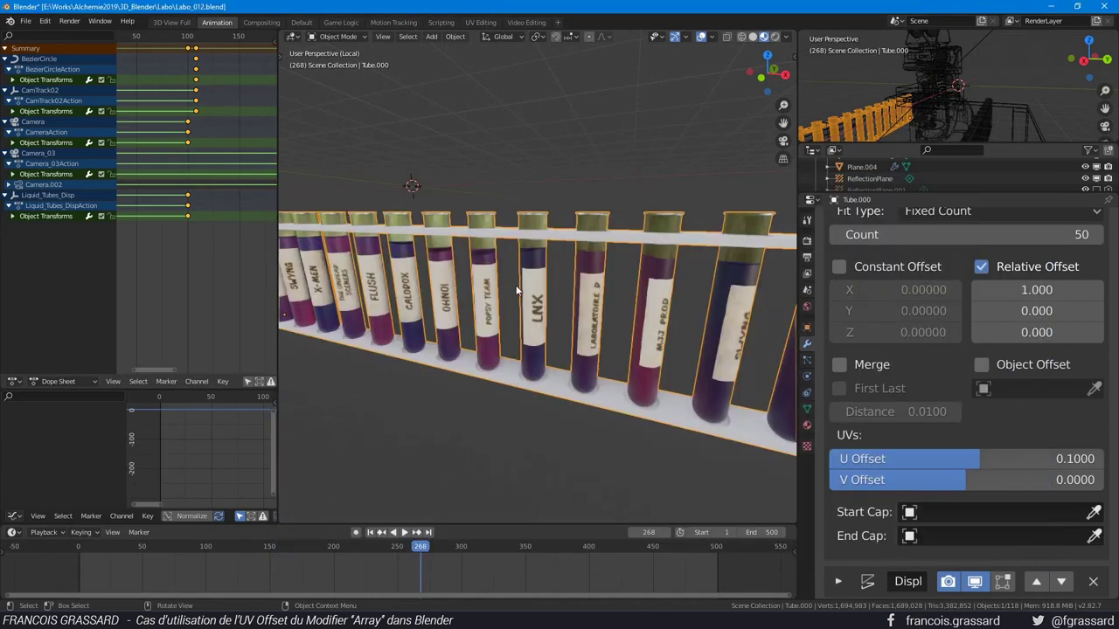
# Step: Move to the second Blender window and add a Mesh > Cube to its empty scene
pyautogui.hotkey('alt', 'Tab')
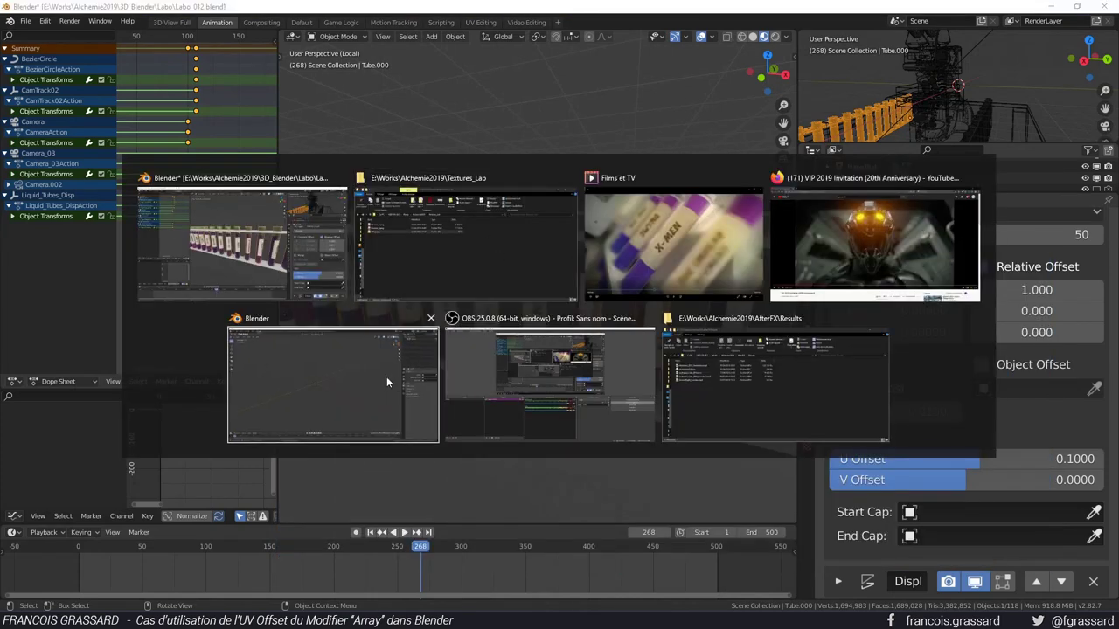
pyautogui.click(387, 377)
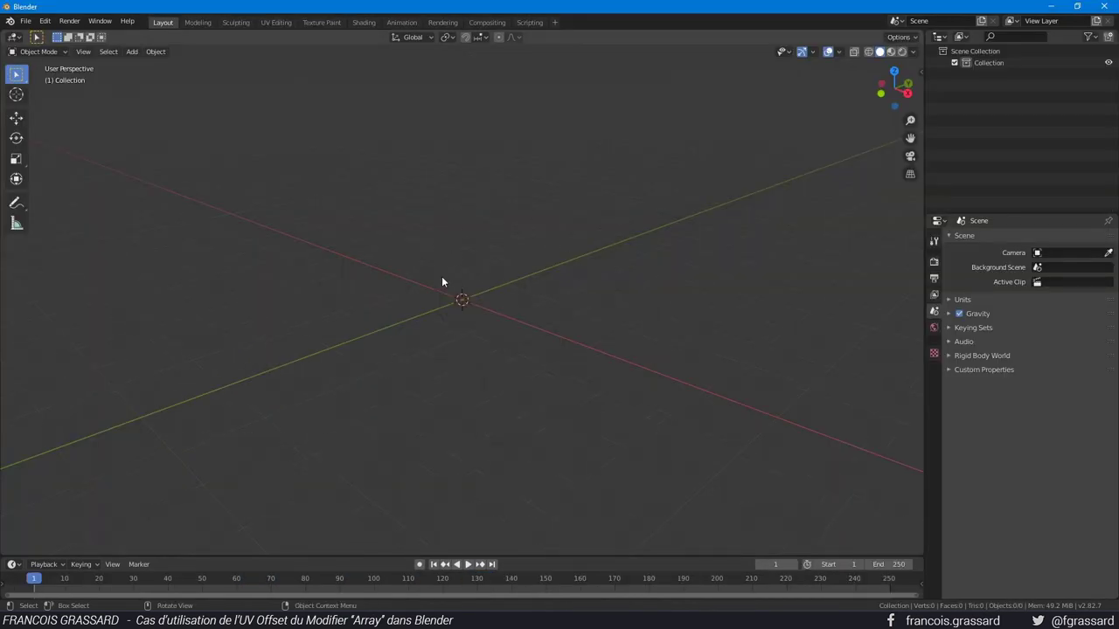
pyautogui.hotkey('shift', 'a')
pyautogui.click(530, 294)
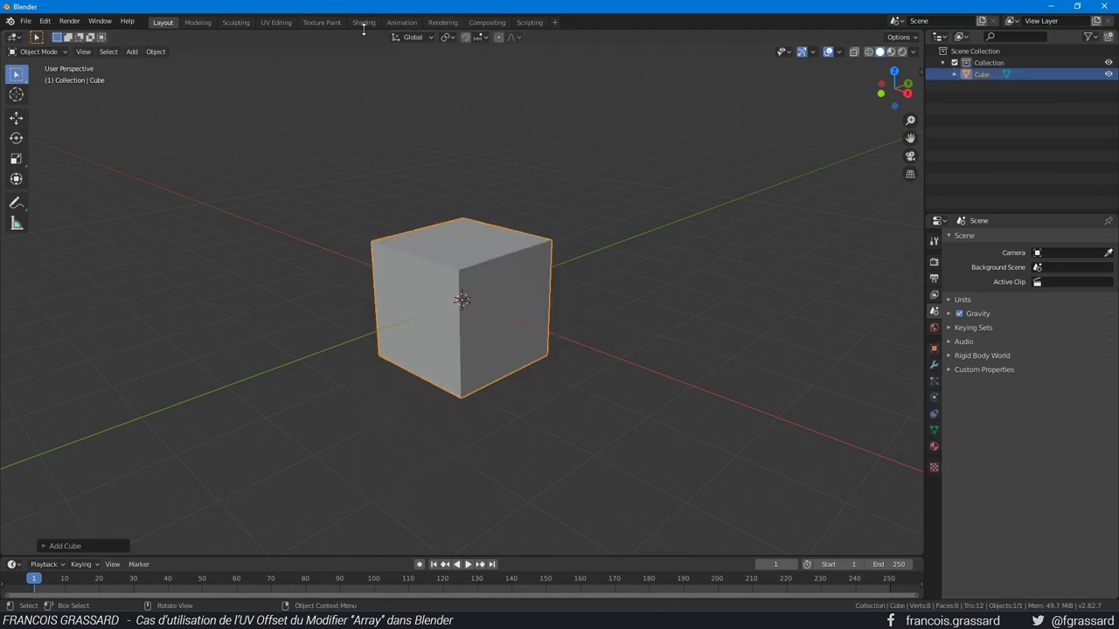
# Step: Show the cube in the UV Editing workspace, zoomed and orbited into view
pyautogui.click(277, 24)
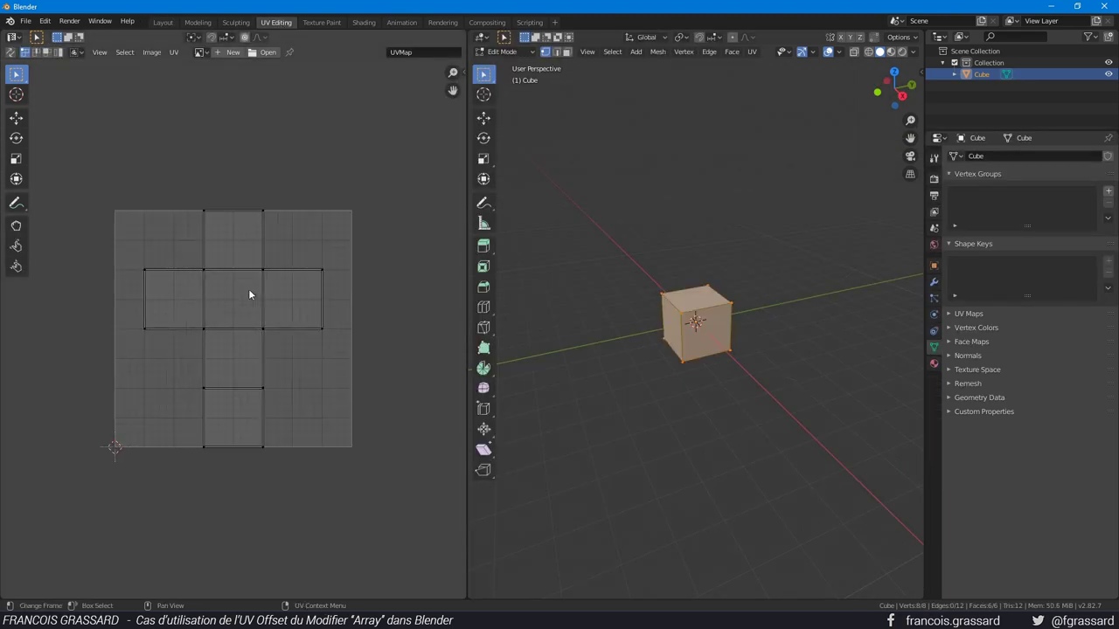
pyautogui.scroll(1, 249, 294)
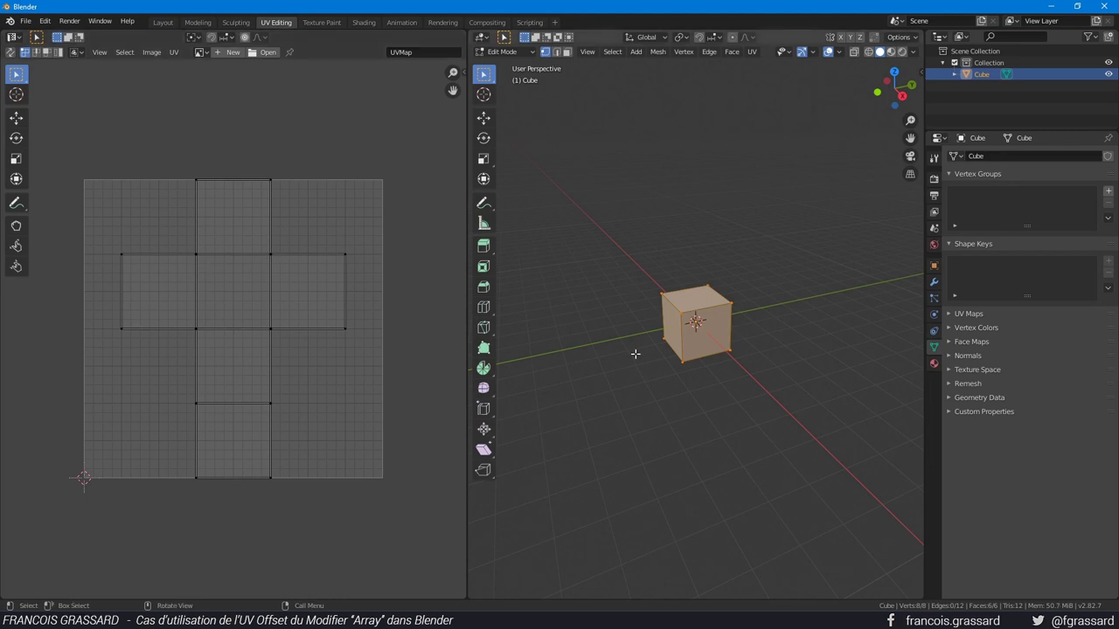
pyautogui.moveTo(753, 309); pyautogui.dragTo(707, 341, button='middle')
pyautogui.scroll(2, 707, 341)
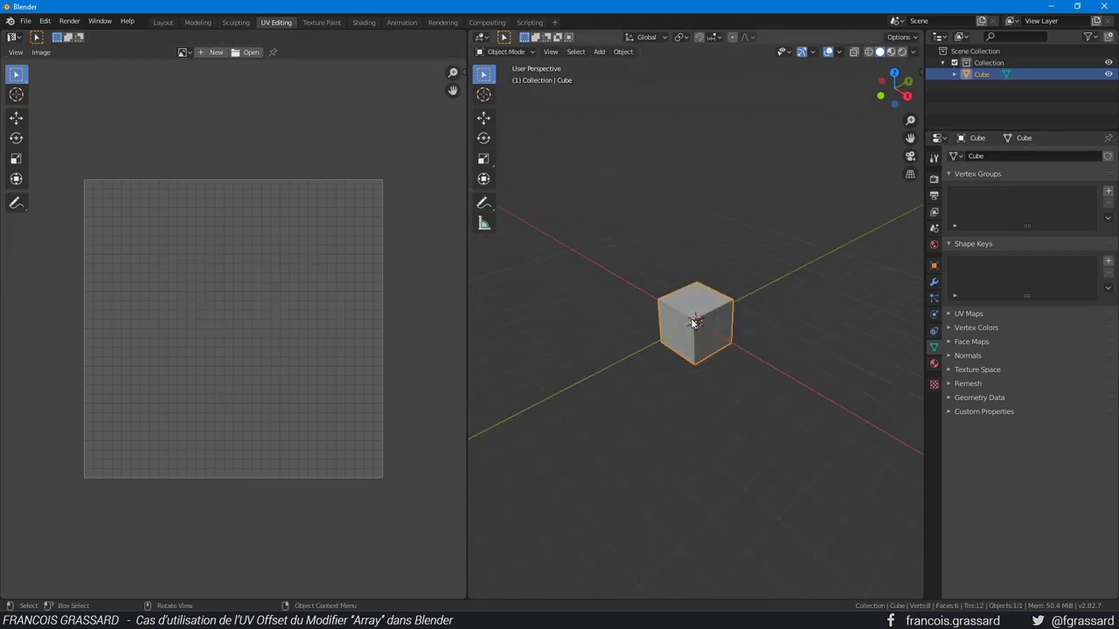
pyautogui.scroll(2, 707, 341)
# Step: Select the whole cube and give it a new material, Material.001
pyautogui.press('a')
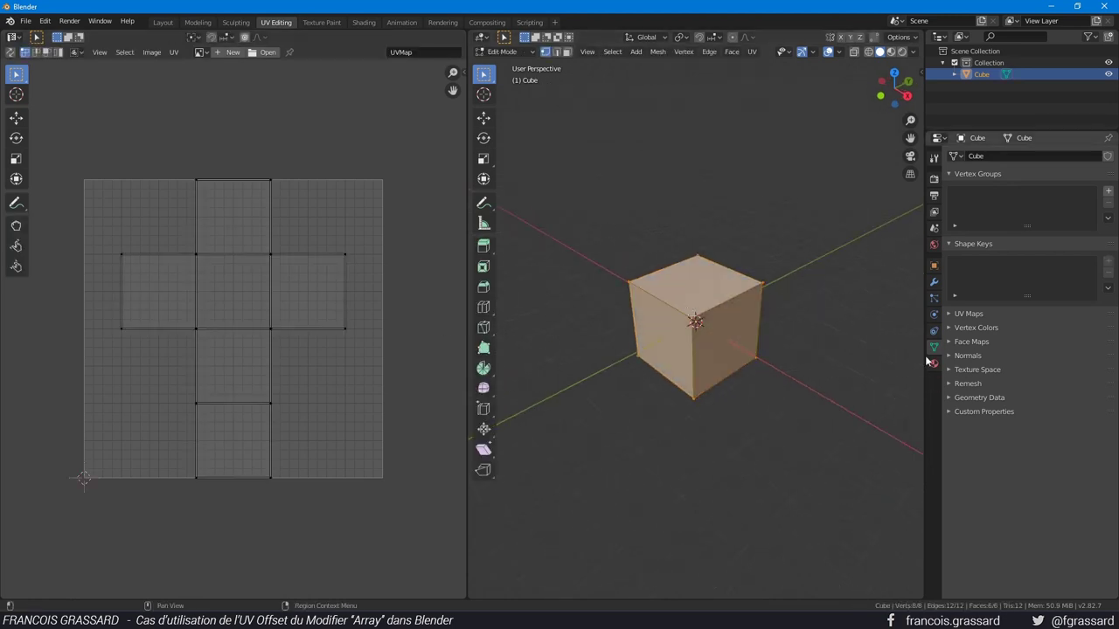
pyautogui.click(934, 364)
pyautogui.click(1007, 205)
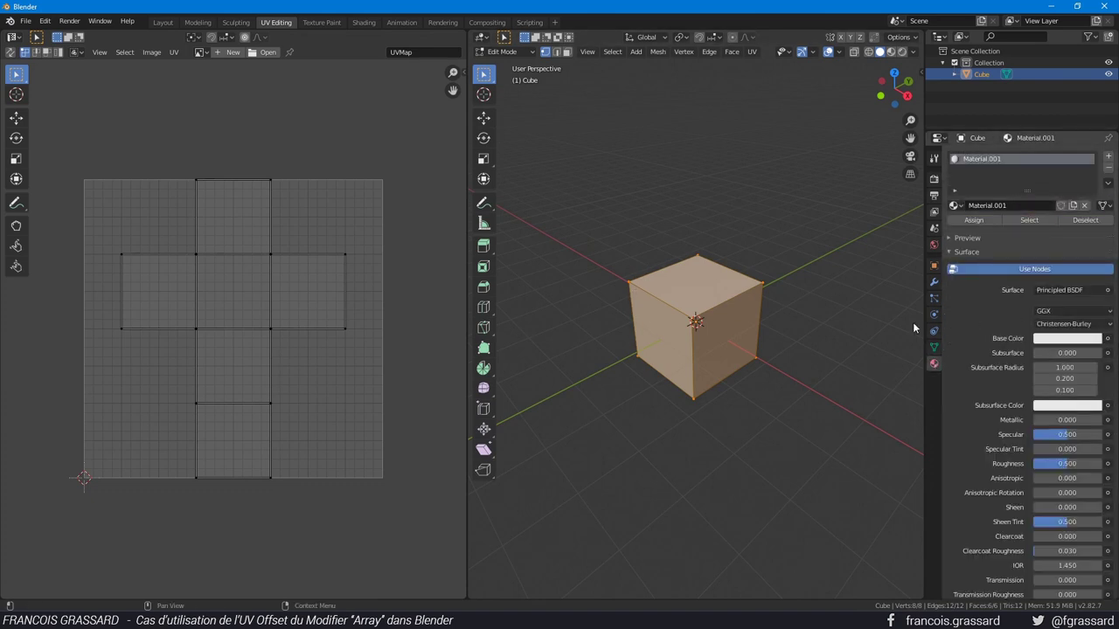
pyautogui.hotkey('alt', 'Tab')
# Step: Copy the Textures_Lab folder path and set the material's Base Color to Image Texture
pyautogui.click(643, 269)
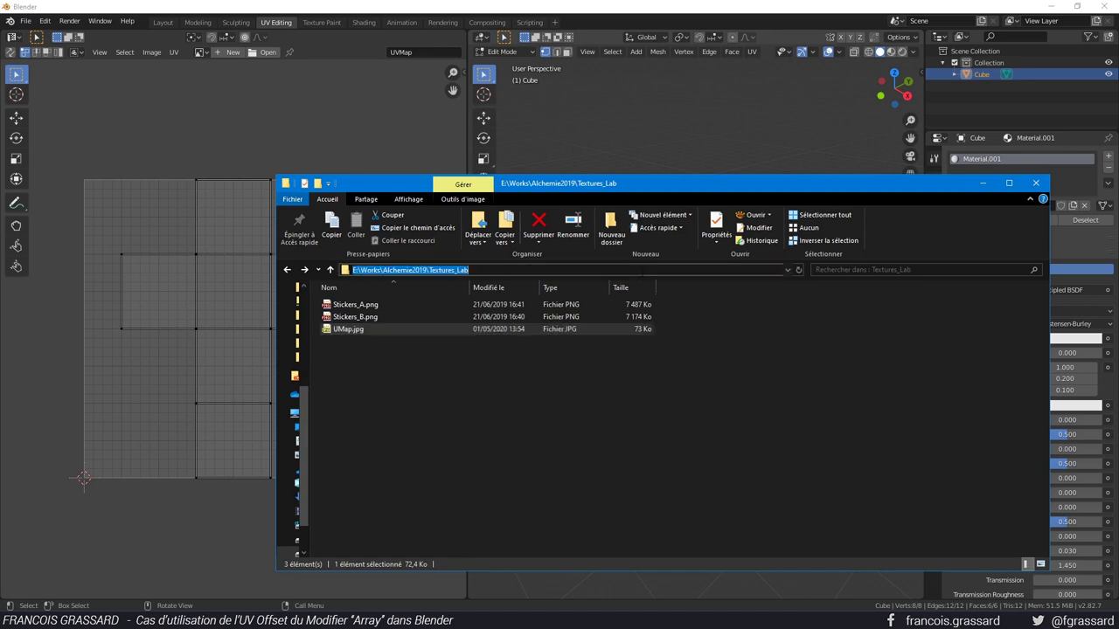
pyautogui.hotkey('alt', 'Tab')
pyautogui.click(1108, 339)
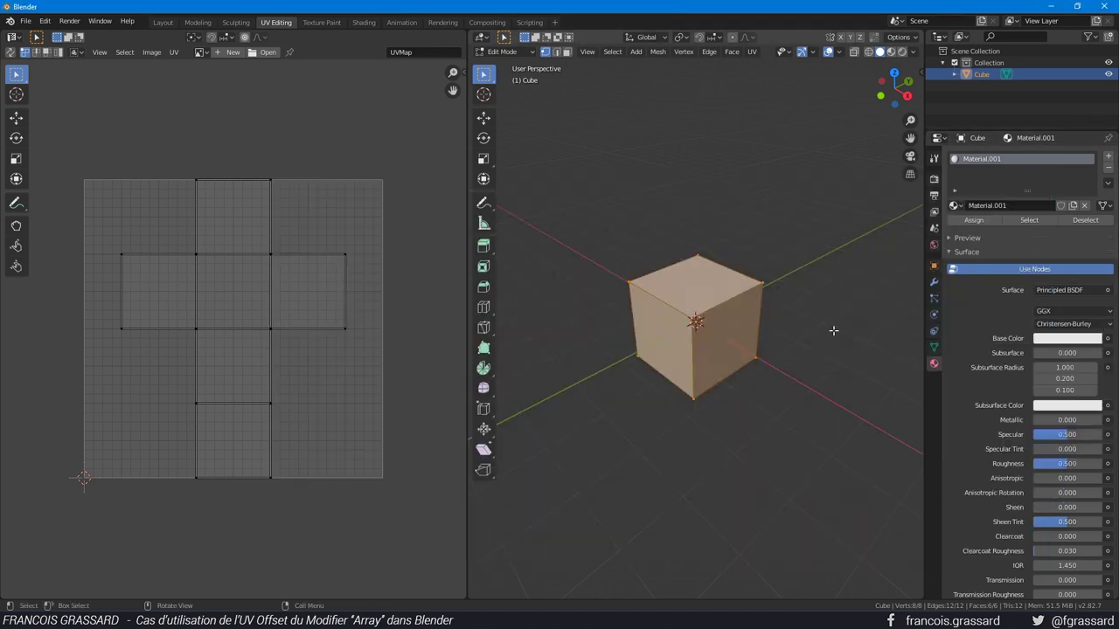
pyautogui.click(1108, 339)
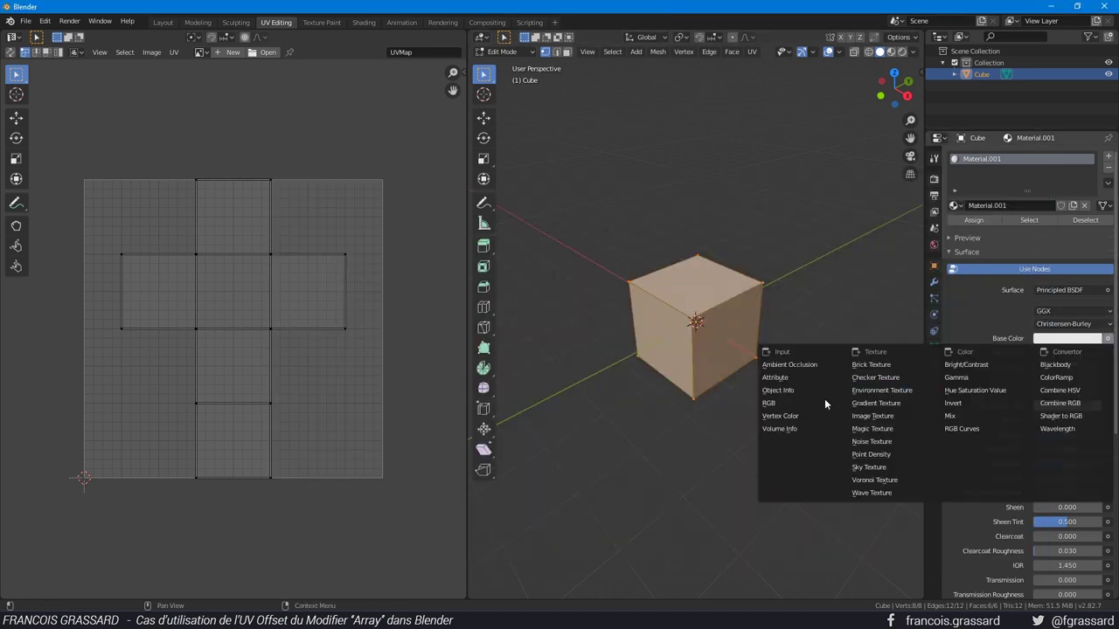
pyautogui.click(874, 417)
# Step: Load UMap.jpg from the pasted Textures_Lab path into the Image Texture
pyautogui.click(1099, 353)
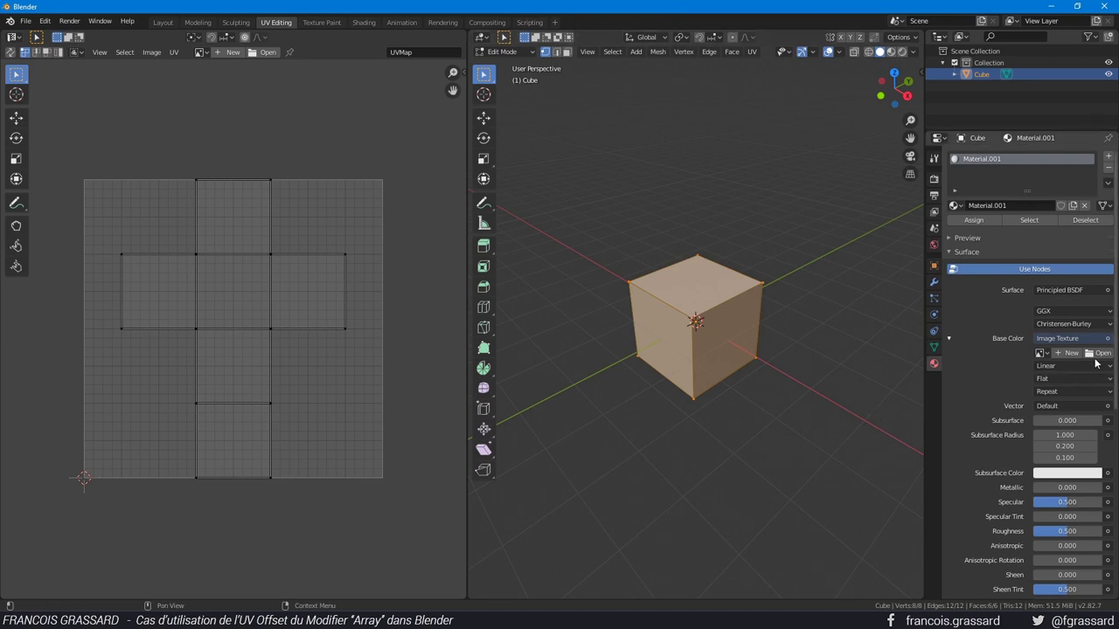
pyautogui.click(369, 41)
pyautogui.write('E:\\Works\\Alchemie2019\\Textures_Lab\\')
pyautogui.press('Return')
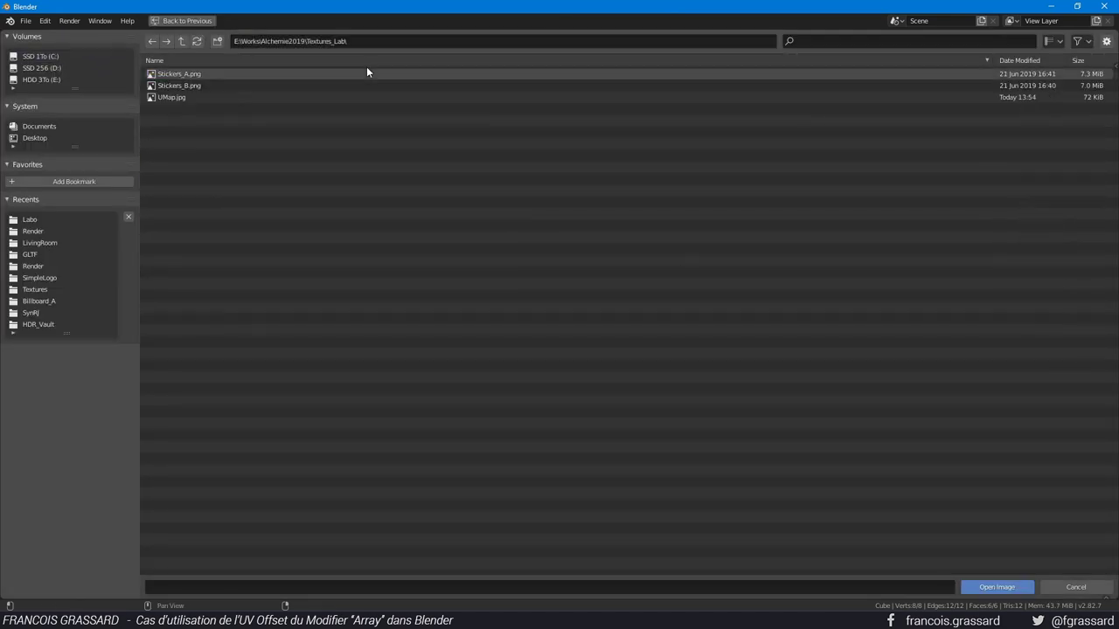
pyautogui.doubleClick(165, 100)
# Step: Switch the viewport to Material Preview and frame the textured cube and full image
pyautogui.scroll(-4, 270, 232)
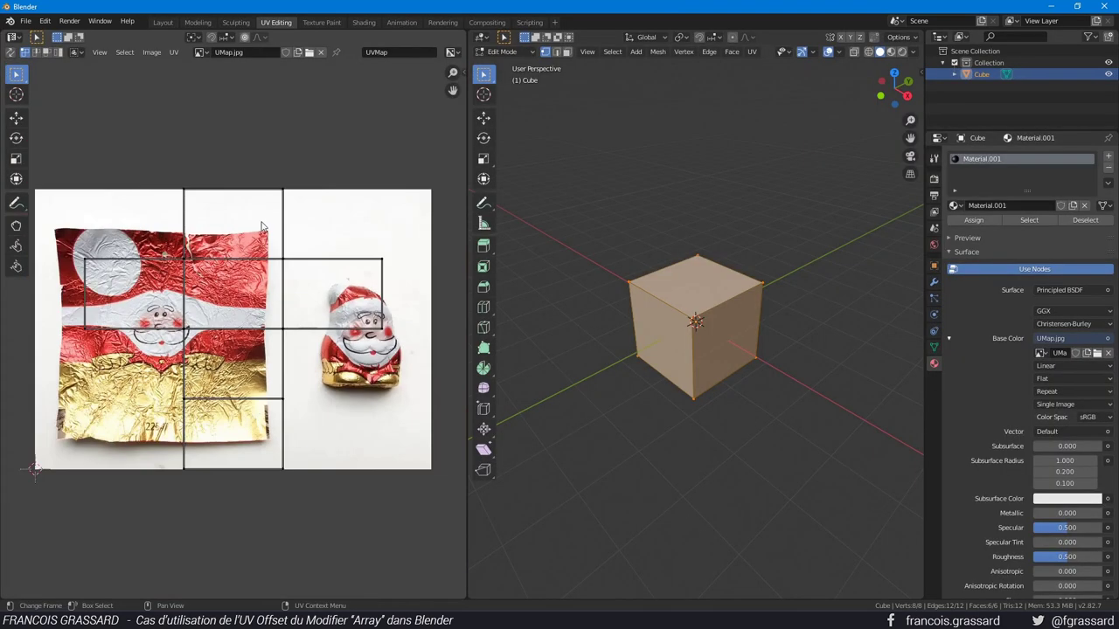
pyautogui.scroll(2, 270, 232)
pyautogui.click(890, 52)
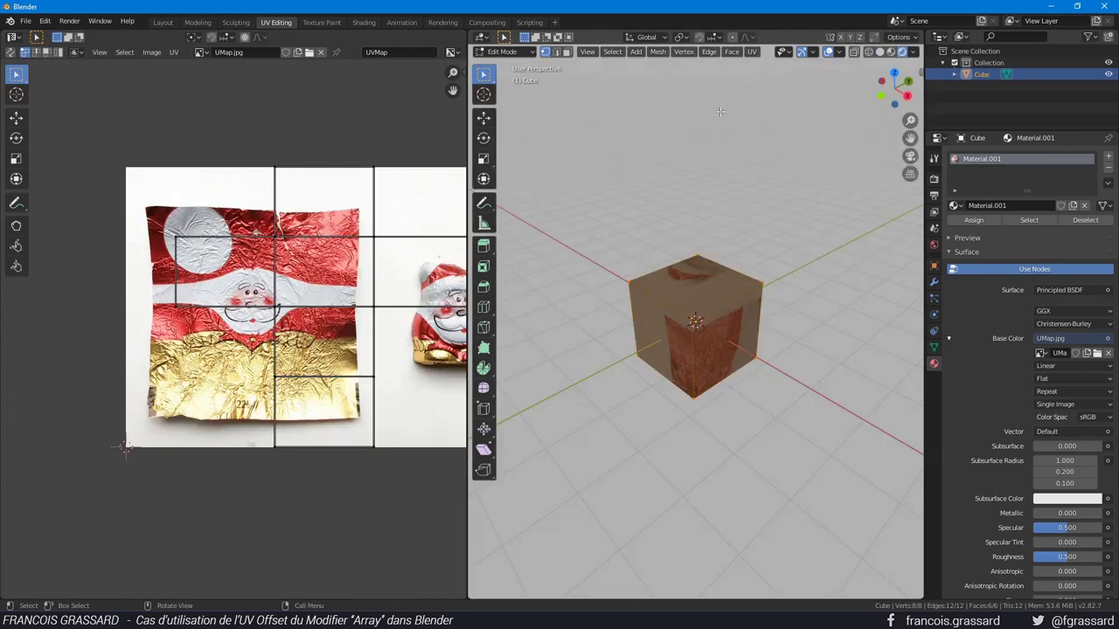
pyautogui.scroll(4, 697, 323)
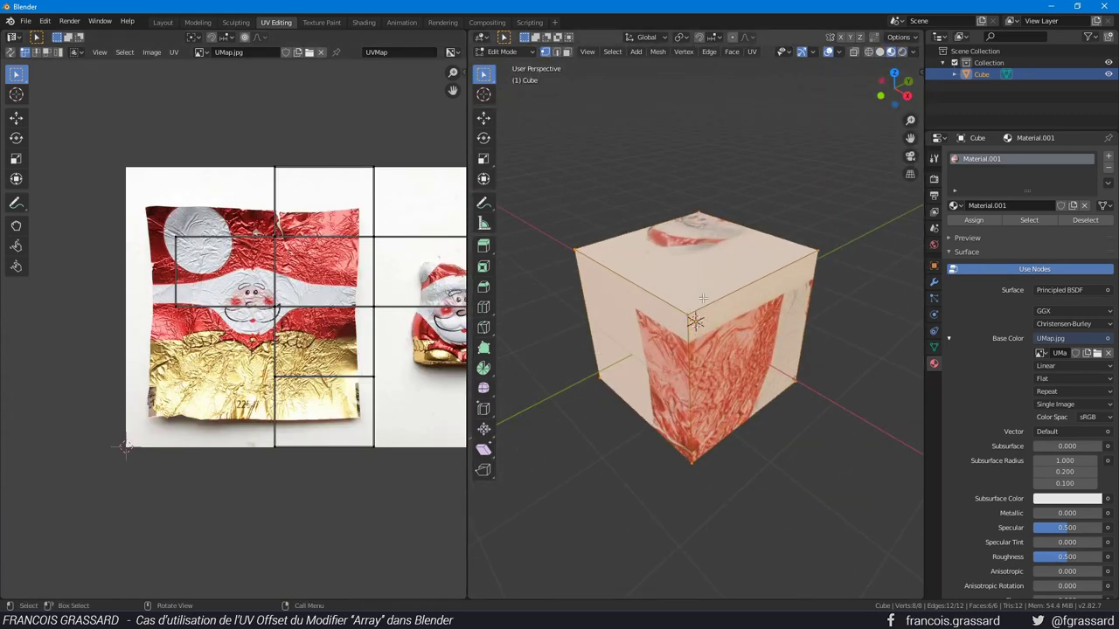
pyautogui.moveTo(376, 298); pyautogui.dragTo(293, 305, button='middle')
pyautogui.moveTo(729, 286); pyautogui.dragTo(696, 262, button='middle')
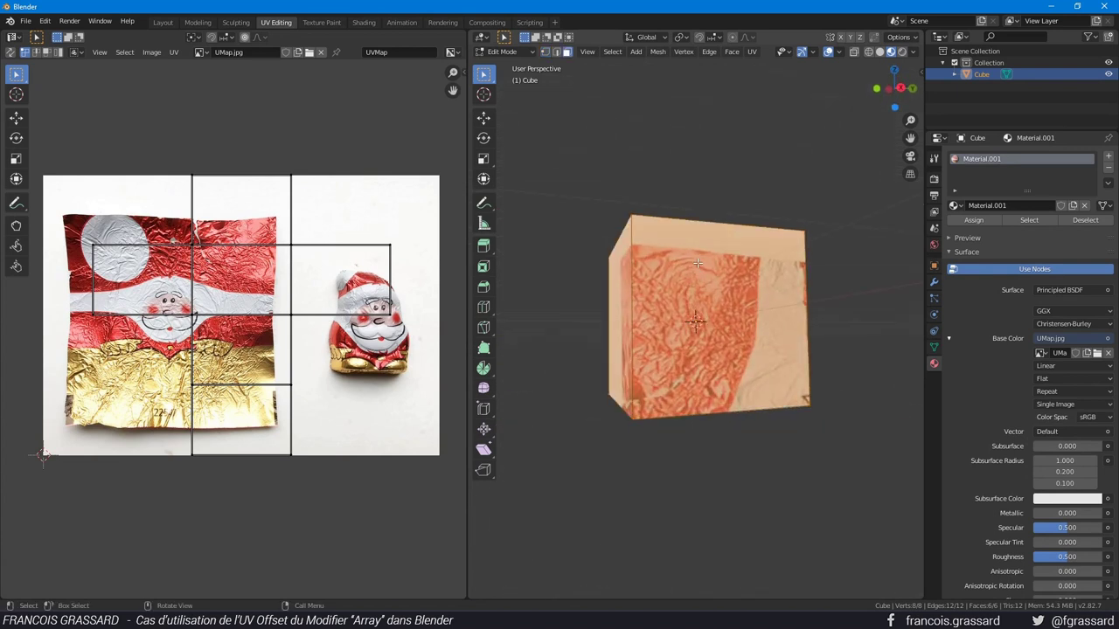
# Step: Select individual cube faces to see which UV region of UMap.jpg each uses
pyautogui.click(703, 281)
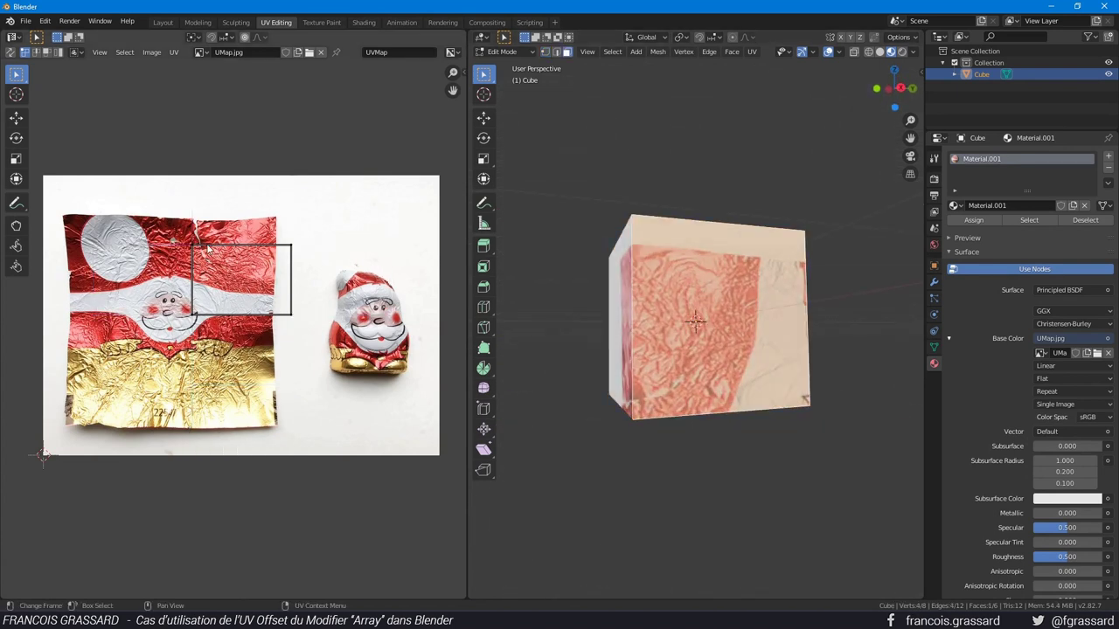
pyautogui.press('a')
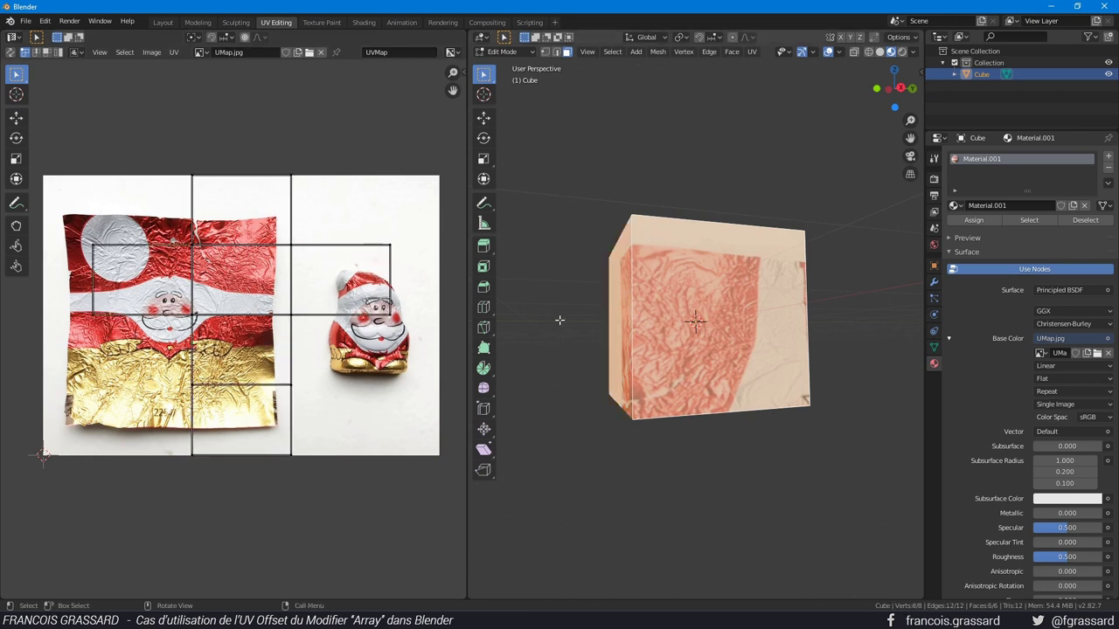
pyautogui.moveTo(562, 320); pyautogui.dragTo(594, 367, button='middle')
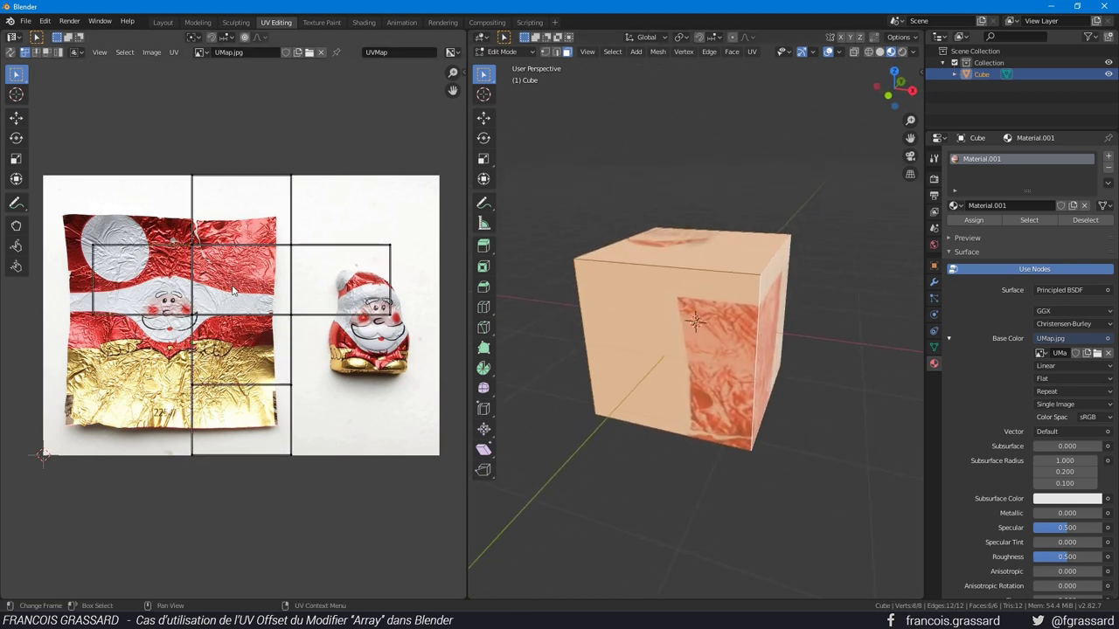
pyautogui.moveTo(757, 351); pyautogui.dragTo(734, 350, button='middle')
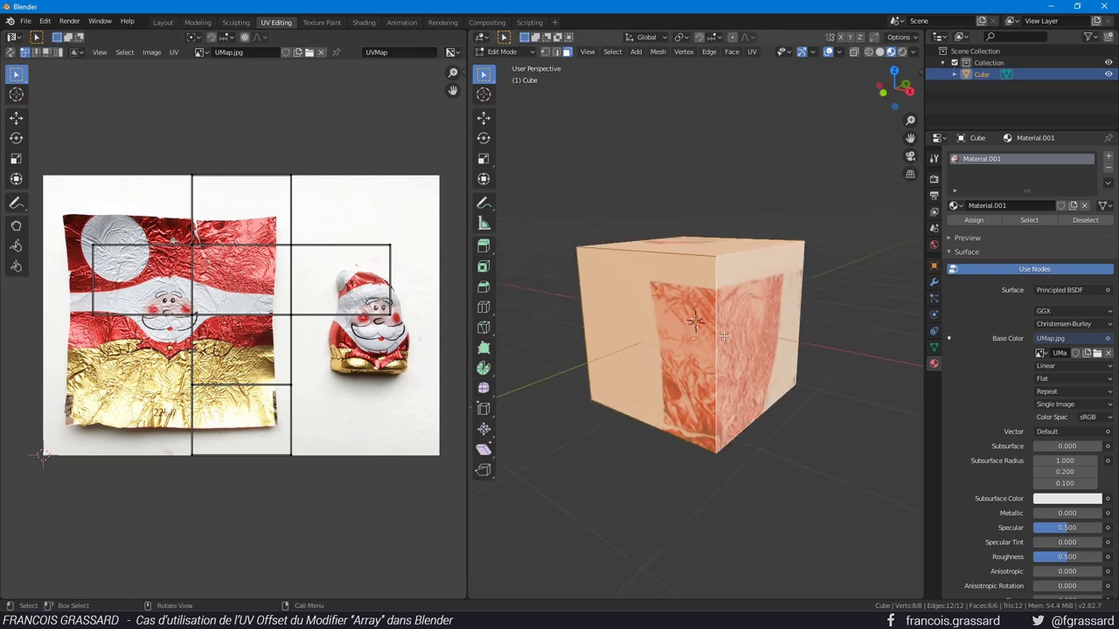
pyautogui.click(754, 316)
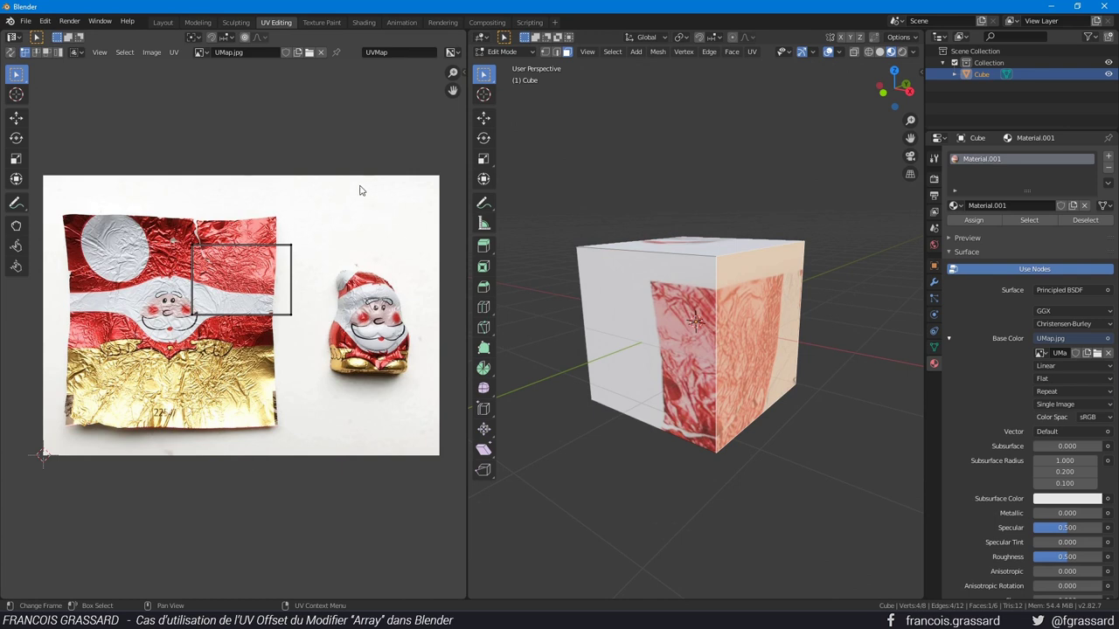
# Step: Turn on UV sync selection and select the cube's left face to see its UV square
pyautogui.click(9, 53)
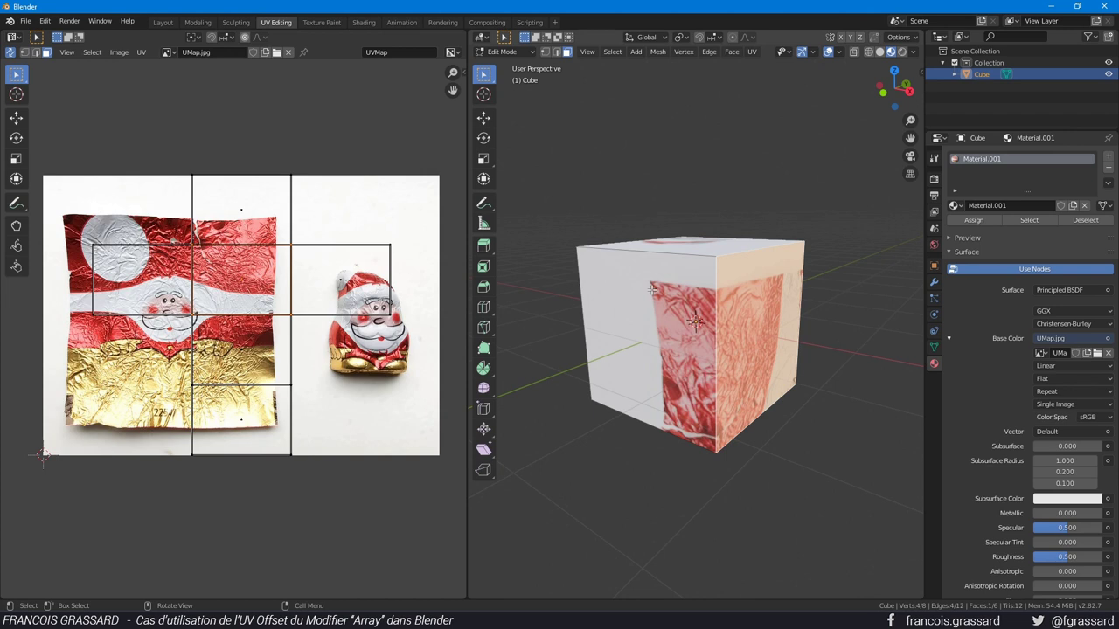
pyautogui.click(652, 289)
pyautogui.moveTo(652, 289); pyautogui.dragTo(752, 292, button='middle')
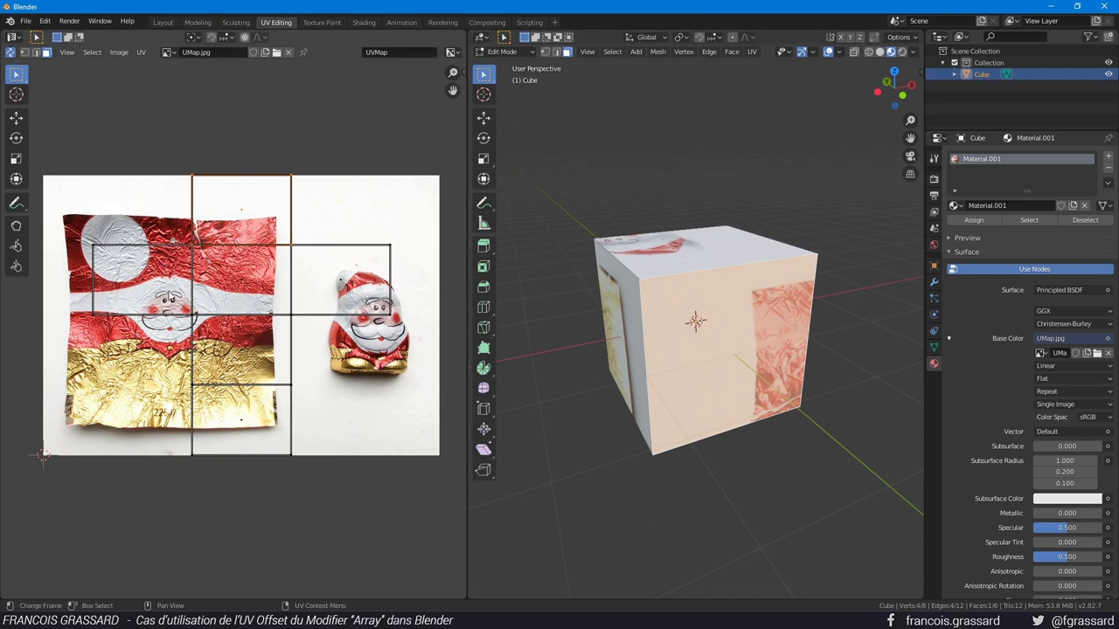
pyautogui.moveTo(702, 346); pyautogui.dragTo(725, 285, button='middle')
# Step: Zoom and orbit the 3D view to see the whole textured cube
pyautogui.scroll(4, 724, 285)
pyautogui.scroll(2, 725, 285)
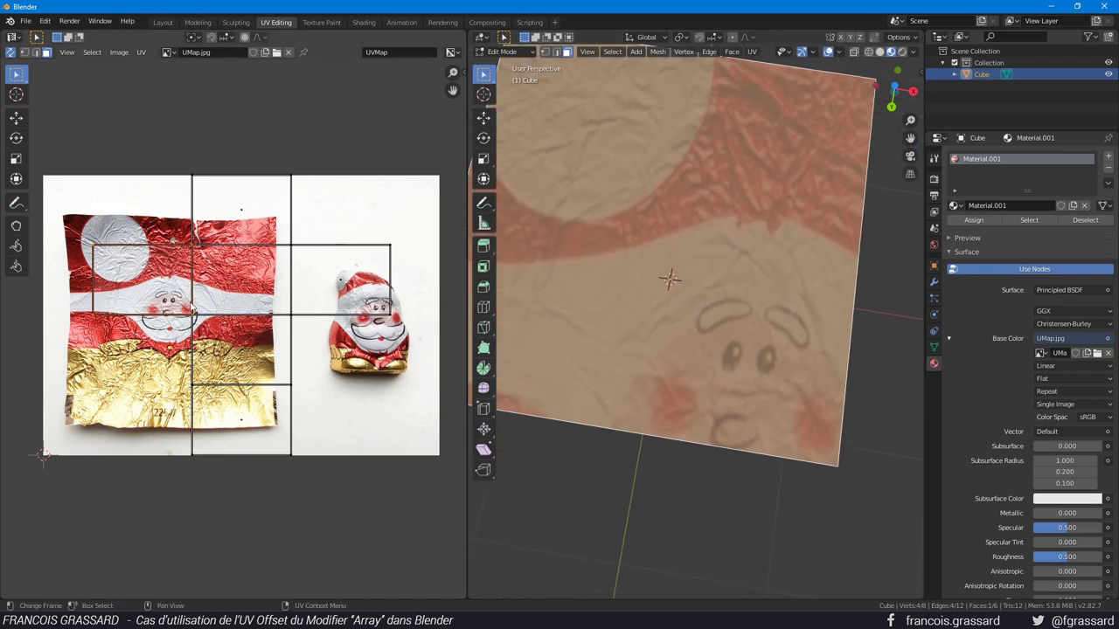
pyautogui.scroll(2, 150, 300)
pyautogui.scroll(2, 150, 301)
pyautogui.scroll(1, 151, 301)
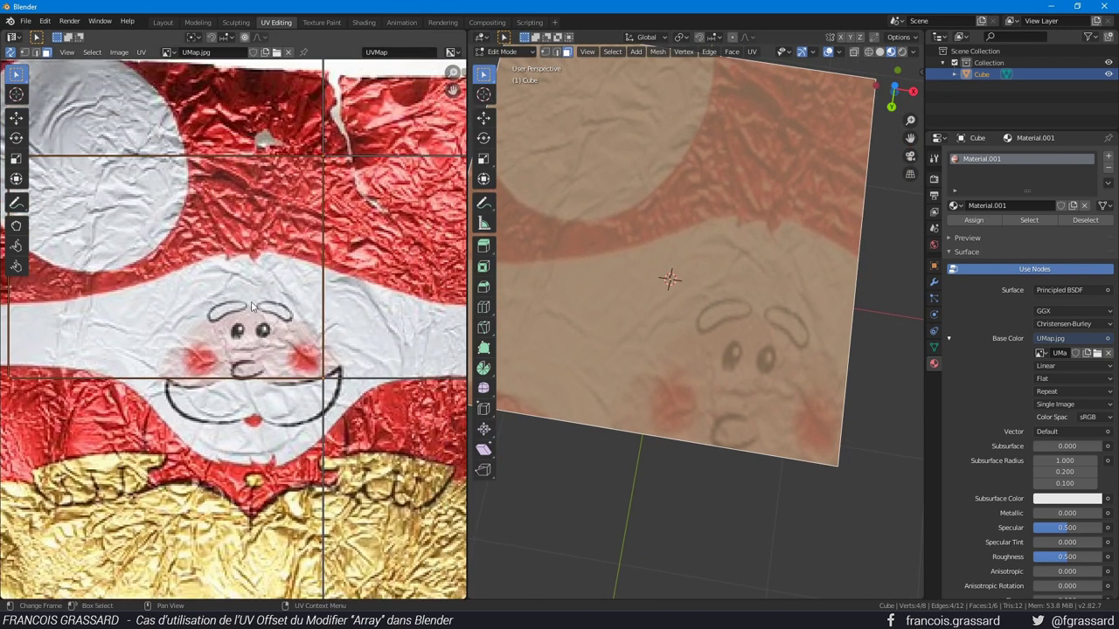
pyautogui.scroll(-2, 305, 336)
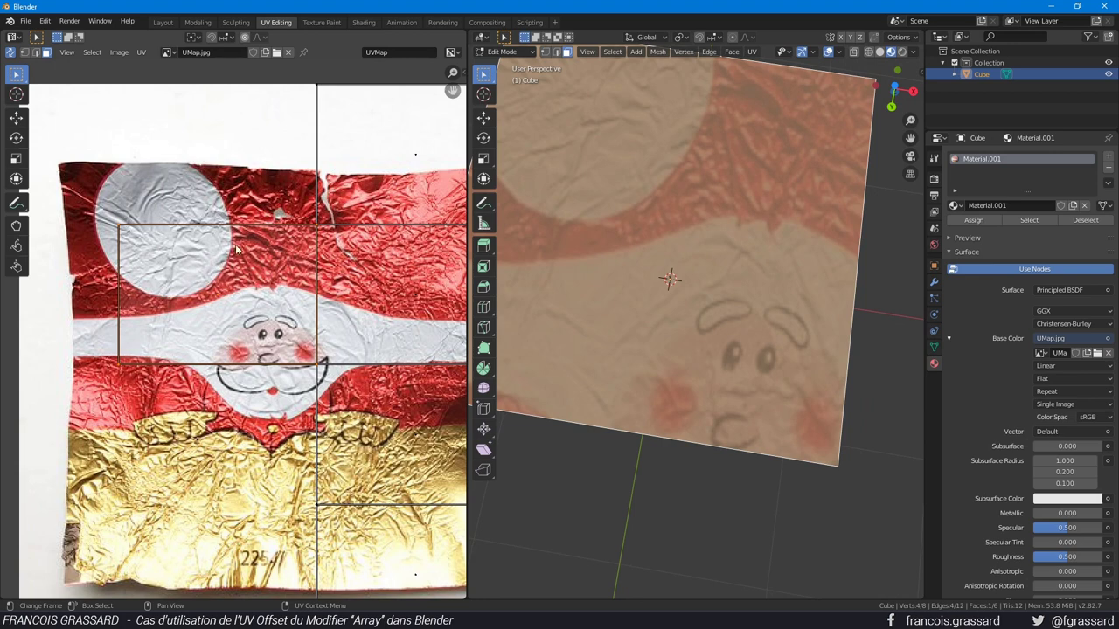
pyautogui.scroll(-5, 627, 208)
pyautogui.scroll(1, 627, 208)
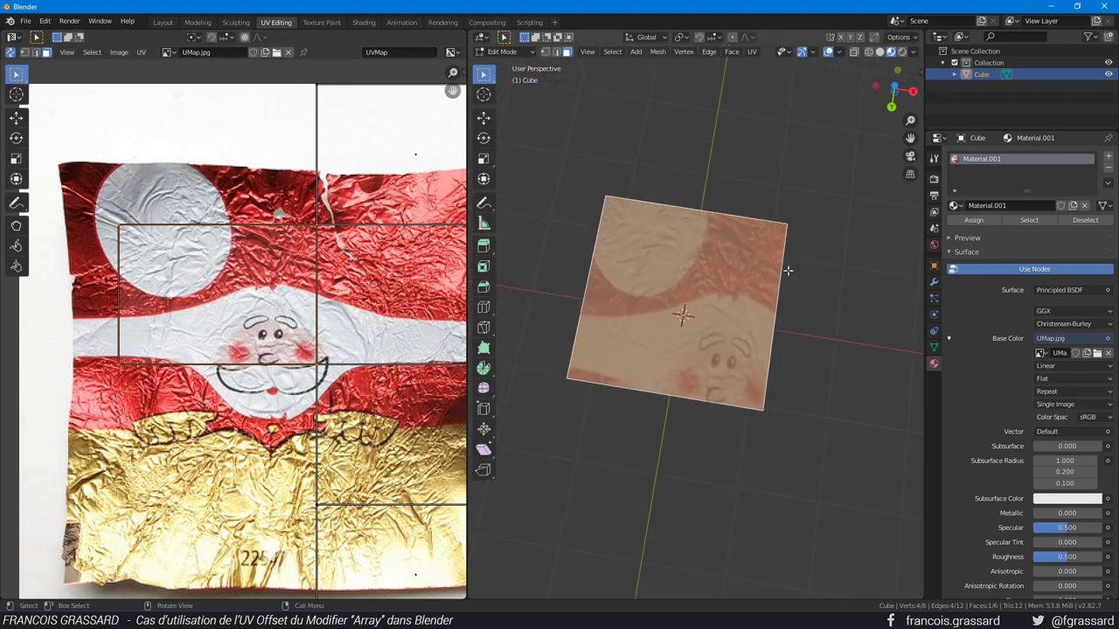
pyautogui.moveTo(787, 271); pyautogui.dragTo(631, 364, button='middle')
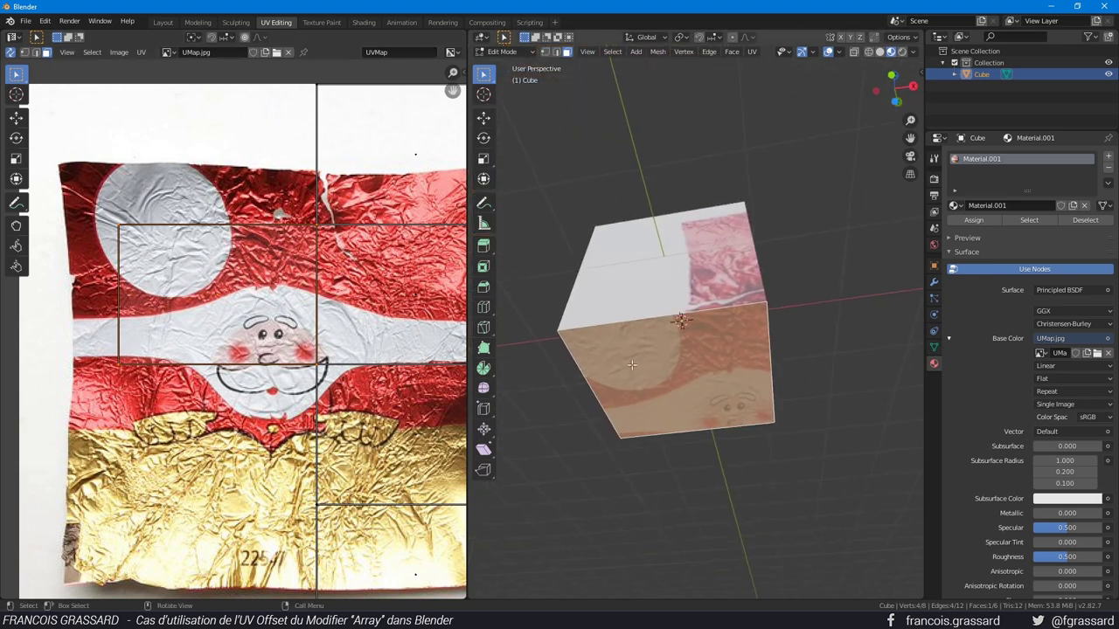
# Step: Move the cube's UV area on the wrapper image and narrow it horizontally
pyautogui.press('g')
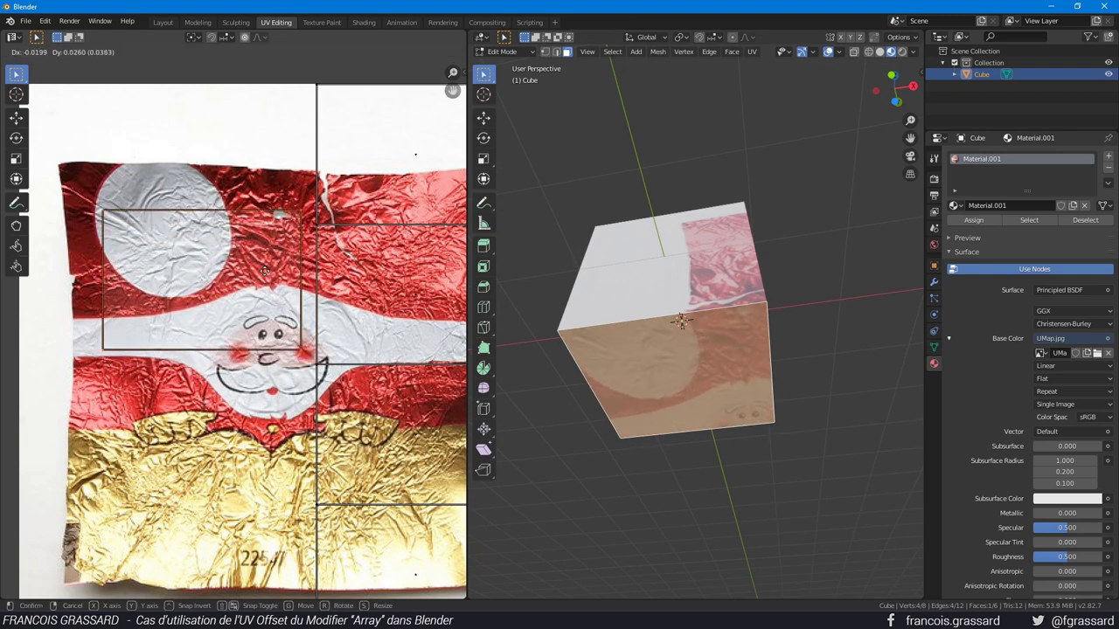
pyautogui.click(281, 286)
pyautogui.moveTo(682, 350); pyautogui.dragTo(743, 280, button='middle')
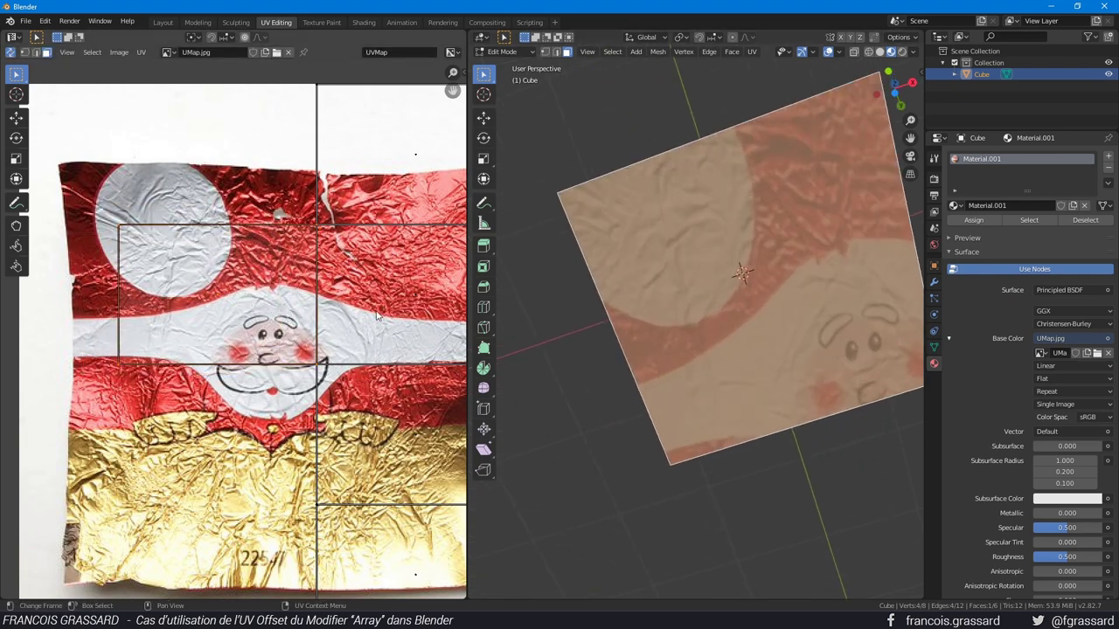
pyautogui.press('s')
pyautogui.press('x')
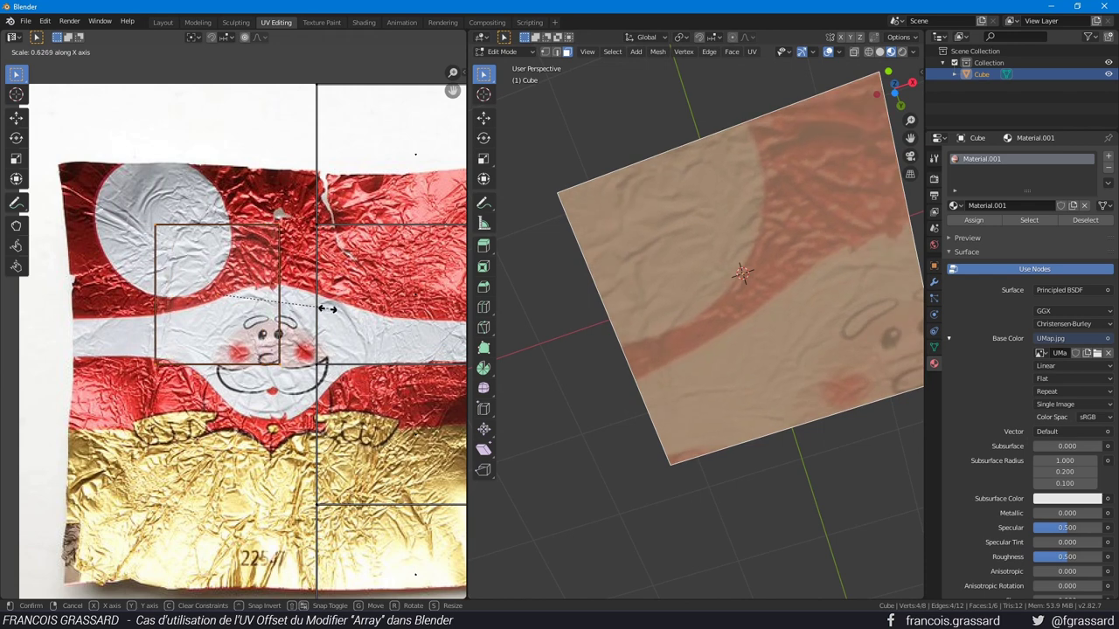
pyautogui.click(326, 308)
# Step: Reposition and rescale the UV area until it tightly frames Santa's face
pyautogui.press('g')
pyautogui.click(328, 369)
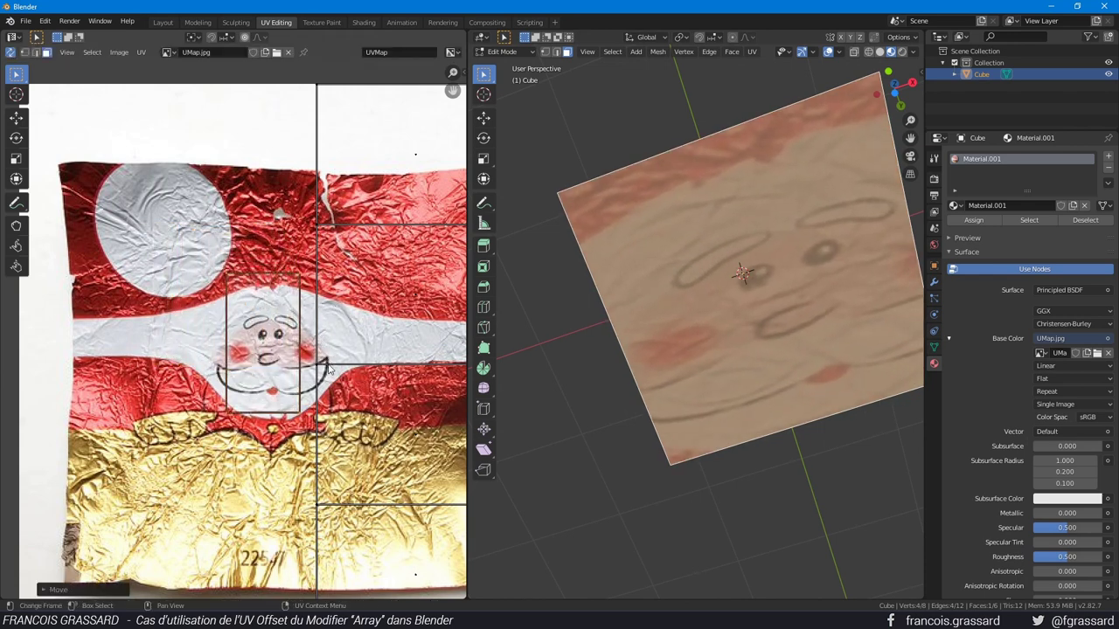
pyautogui.press('s')
pyautogui.click(334, 354)
pyautogui.press('s')
pyautogui.press('x')
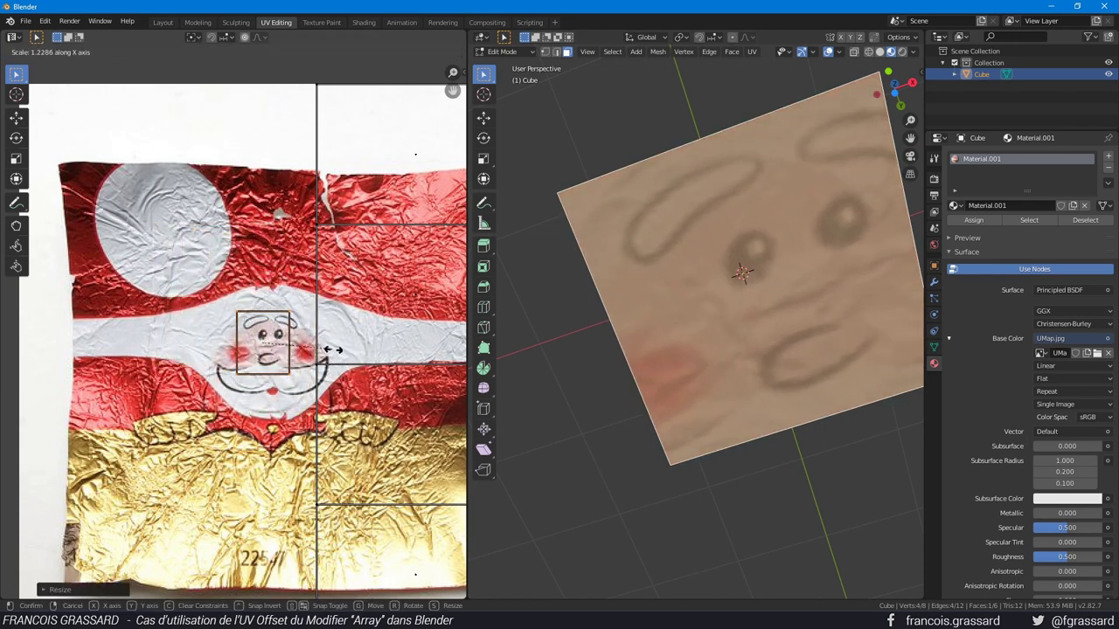
pyautogui.click(403, 411)
pyautogui.press('g')
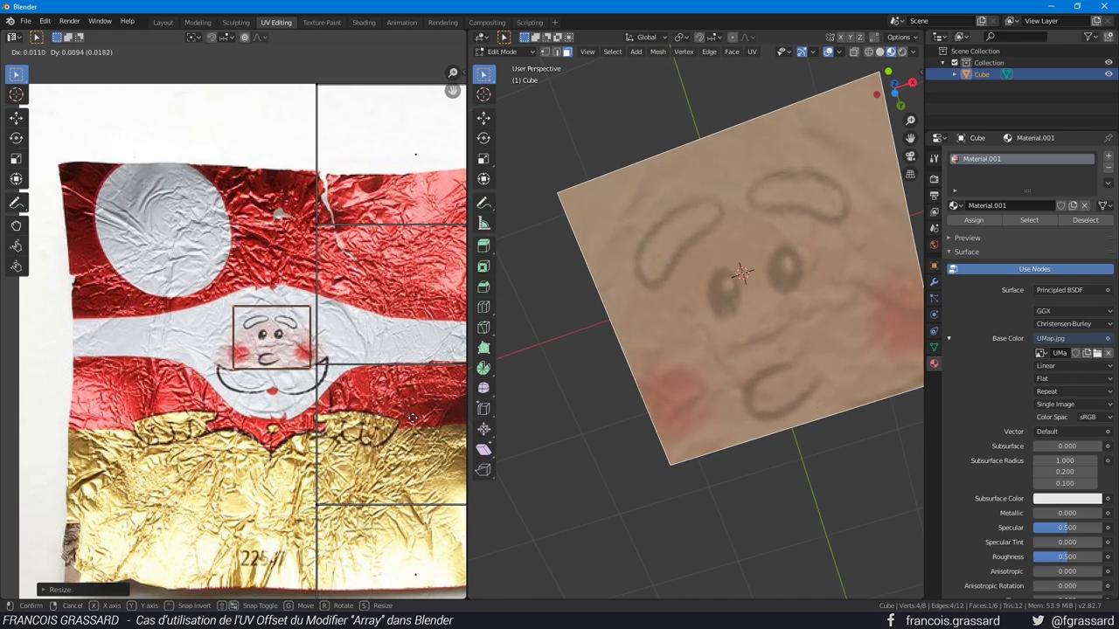
pyautogui.click(412, 418)
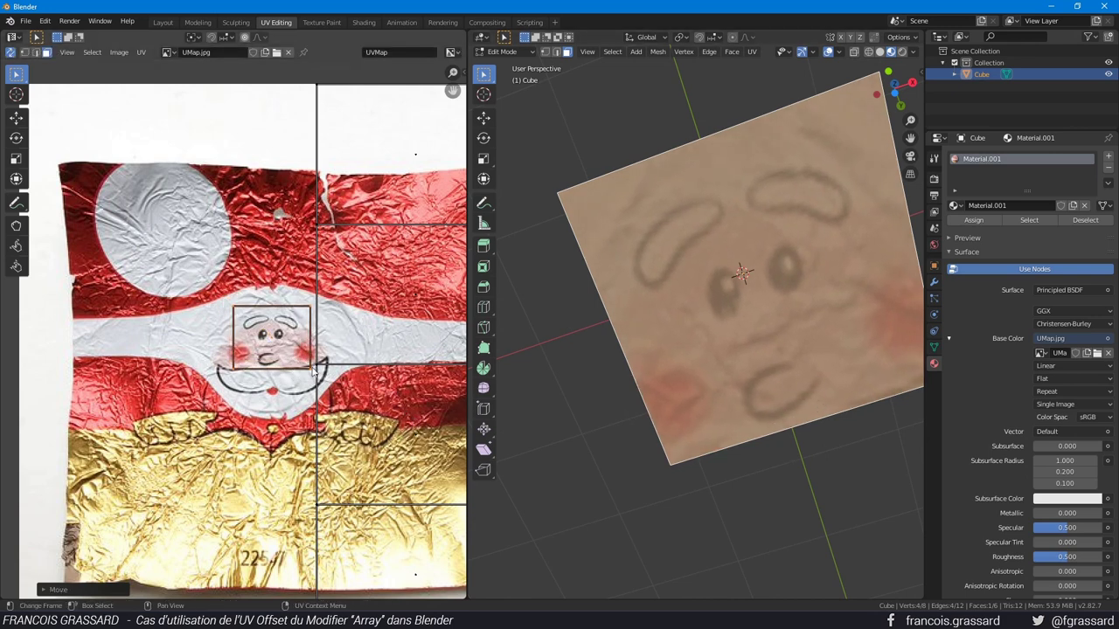
# Step: Orbit the cube to check the mapped face, then bring up the Textures_Lab folder
pyautogui.moveTo(740, 333); pyautogui.dragTo(804, 380, button='middle')
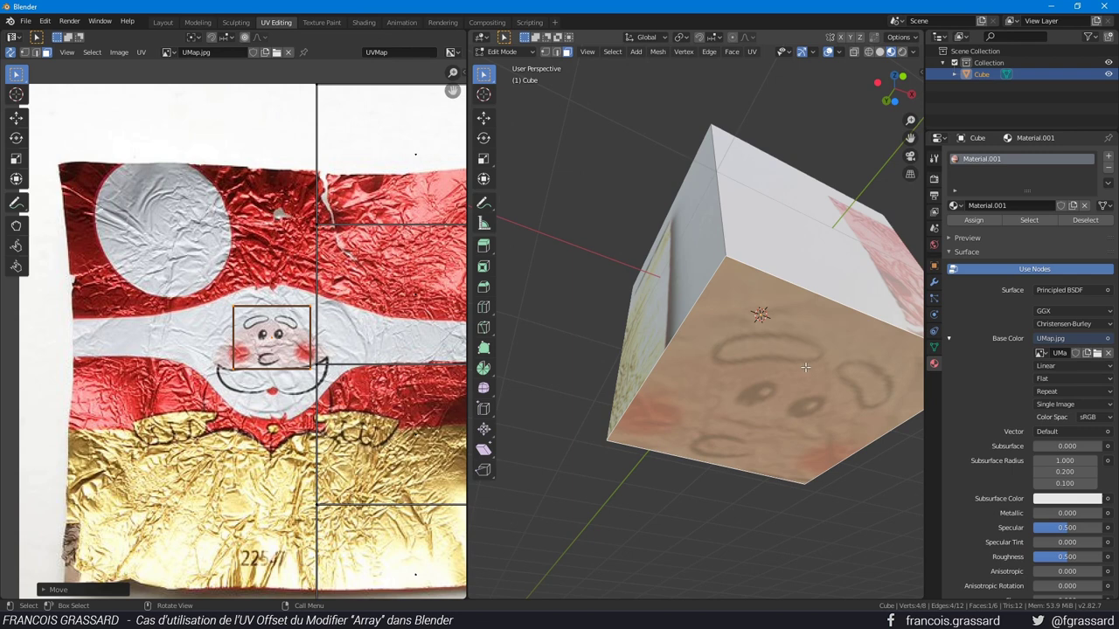
pyautogui.moveTo(804, 367); pyautogui.dragTo(750, 363, button='middle')
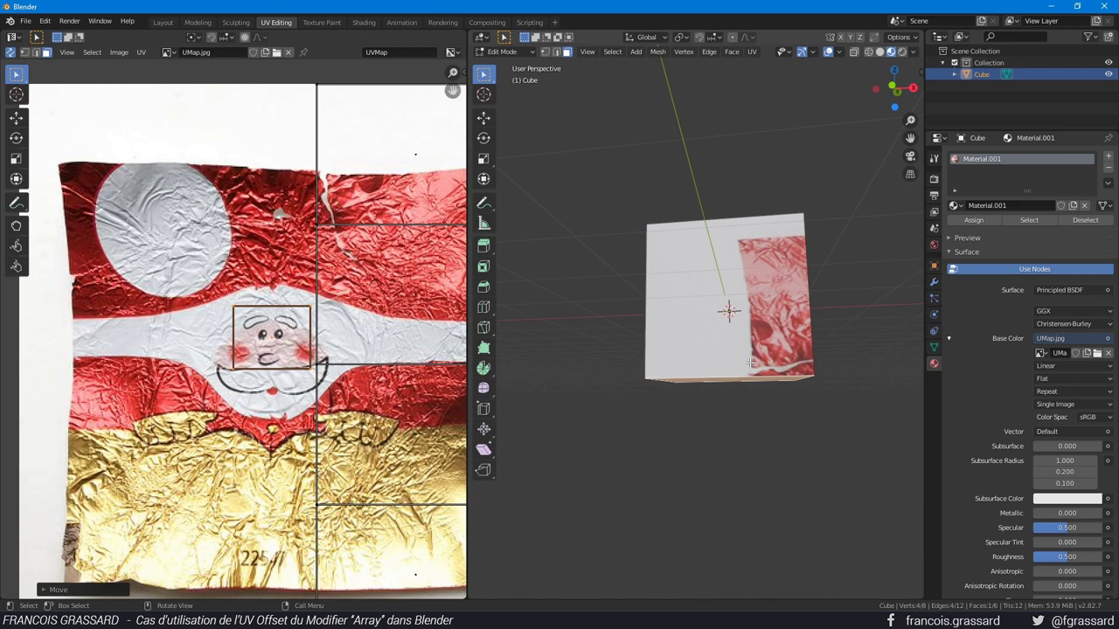
pyautogui.hotkey('alt', 'Tab')
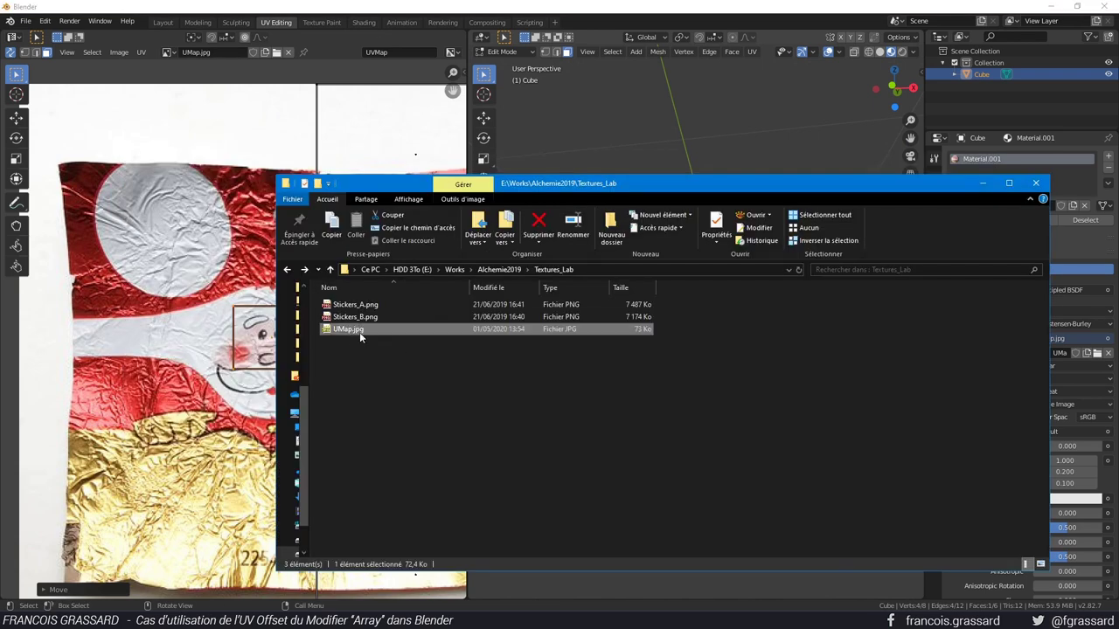
# Step: Preview UMap.jpg in XnView, close XnView and Explorer, then start File > New in Blender
pyautogui.doubleClick(351, 333)
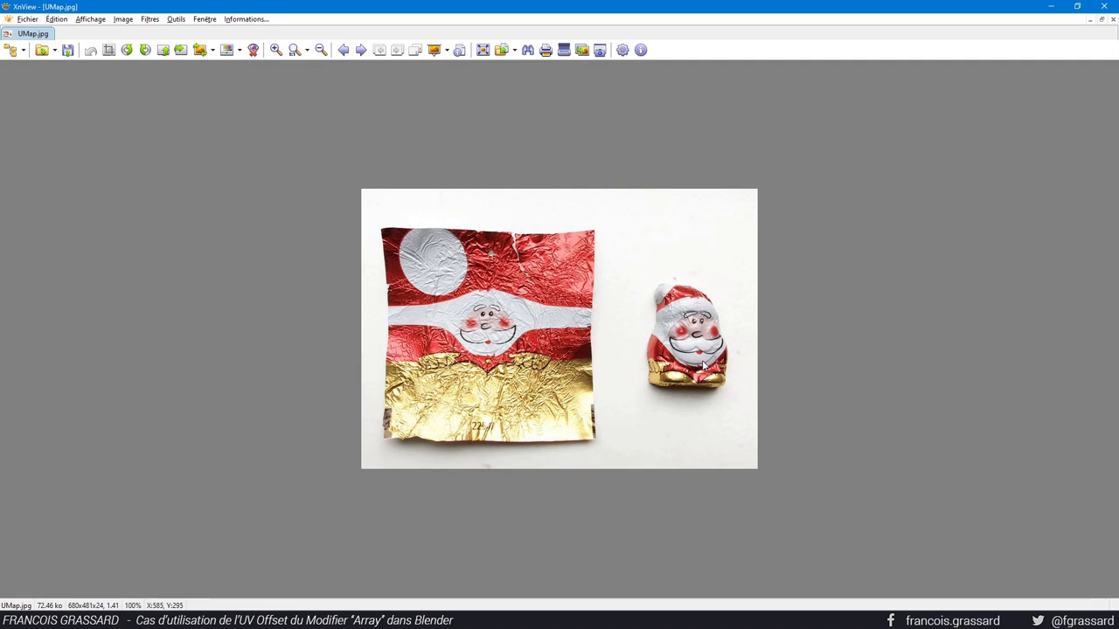
pyautogui.hotkey('alt', 'F4')
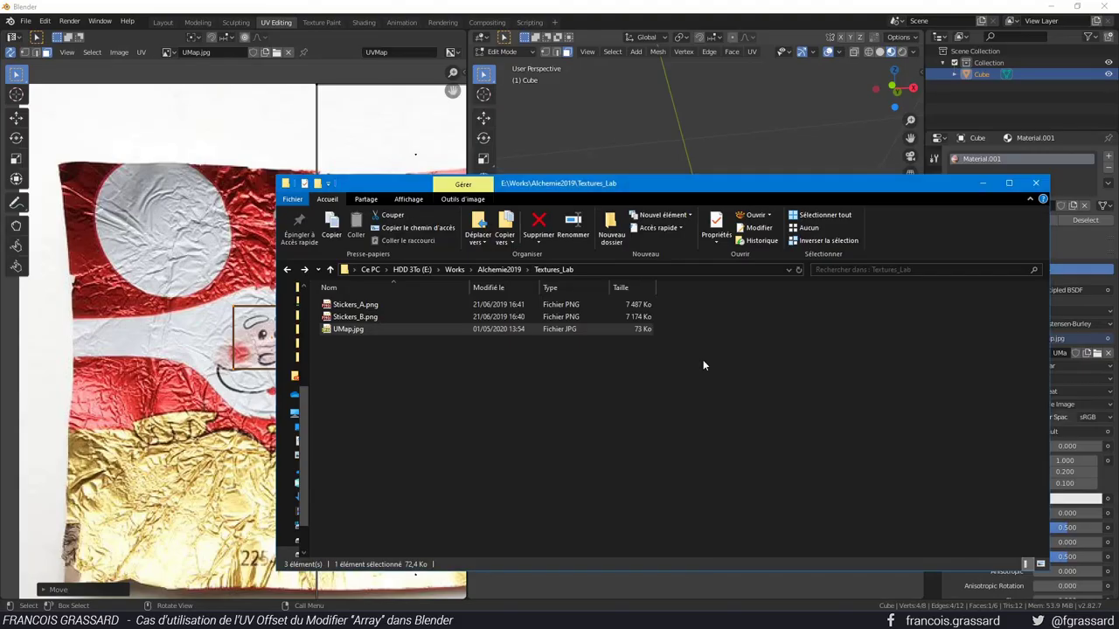
pyautogui.hotkey('alt', 'F4')
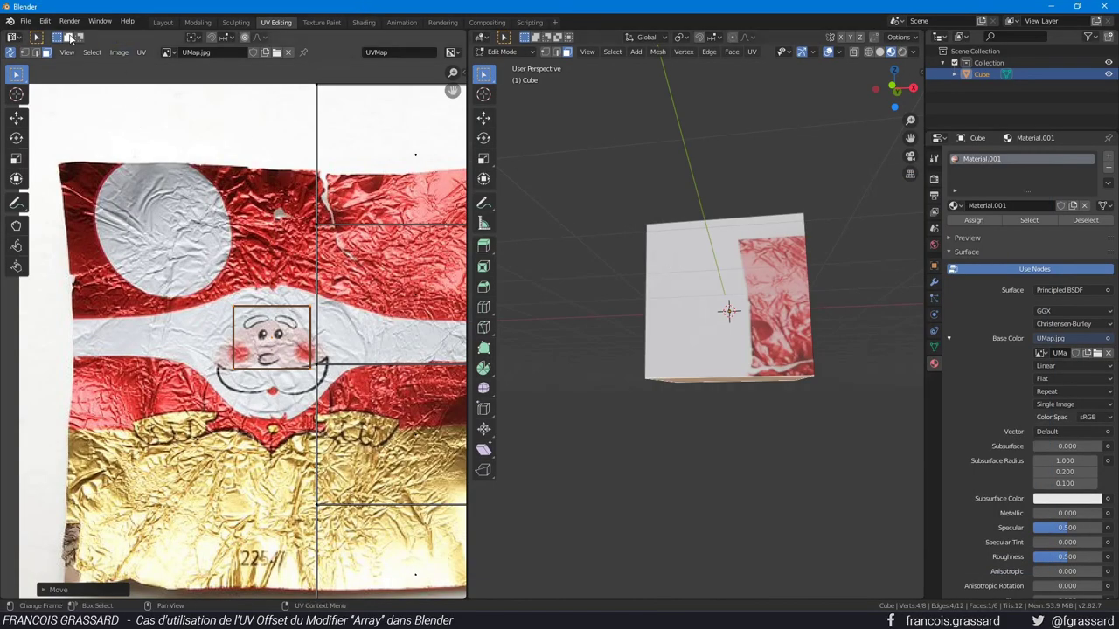
pyautogui.click(25, 20)
# Step: Start a new General scene, discarding the unsaved cube file with Don't Save
pyautogui.click(204, 33)
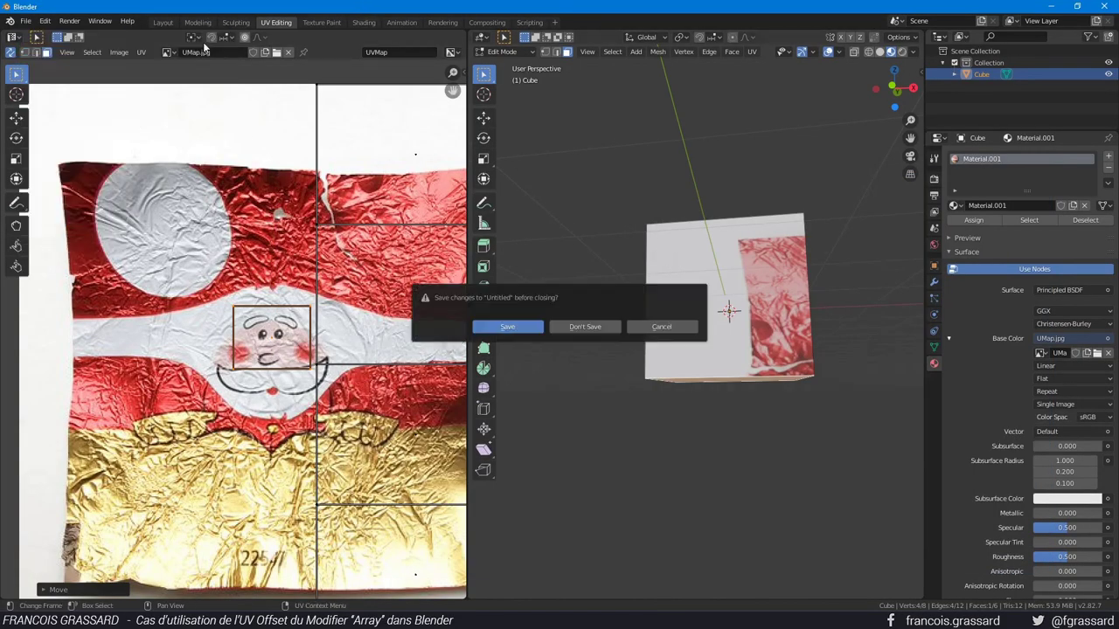
pyautogui.click(569, 327)
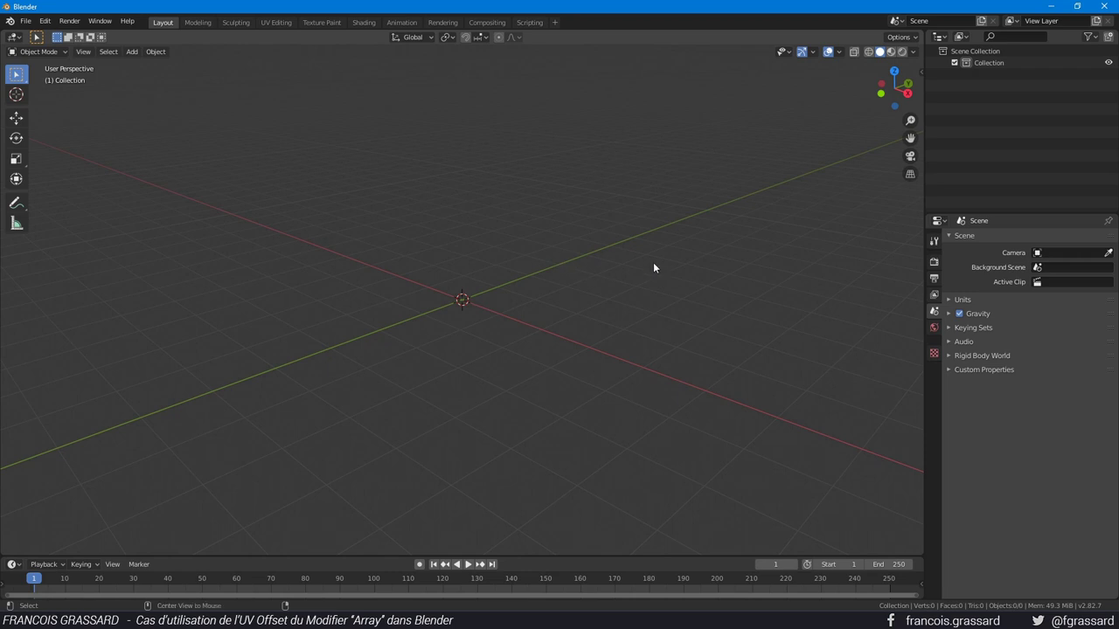
pyautogui.hotkey('alt', 'Tab')
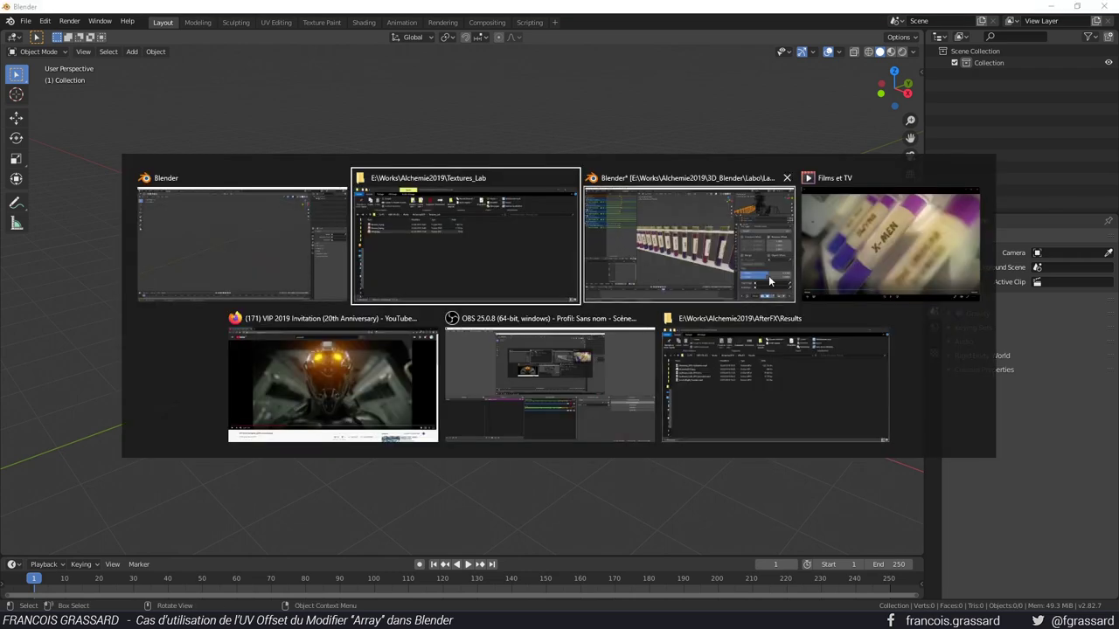
# Step: Glance at the finished test-tube scene, then open Stickers_A.png from Textures_Lab in XnView
pyautogui.click(616, 258)
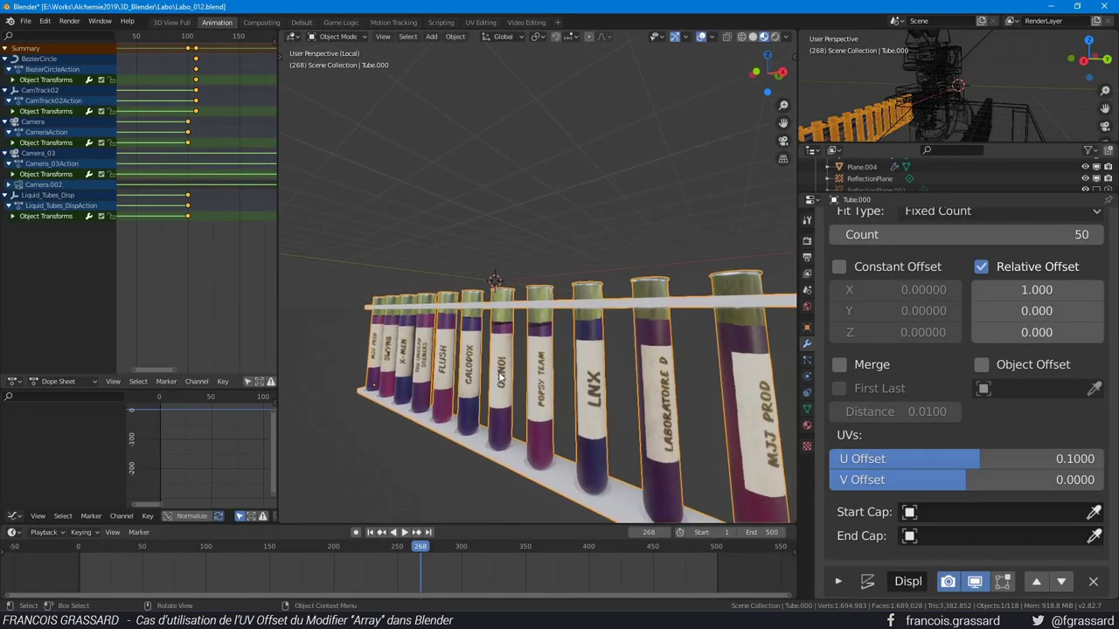
pyautogui.hotkey('alt', 'Tab')
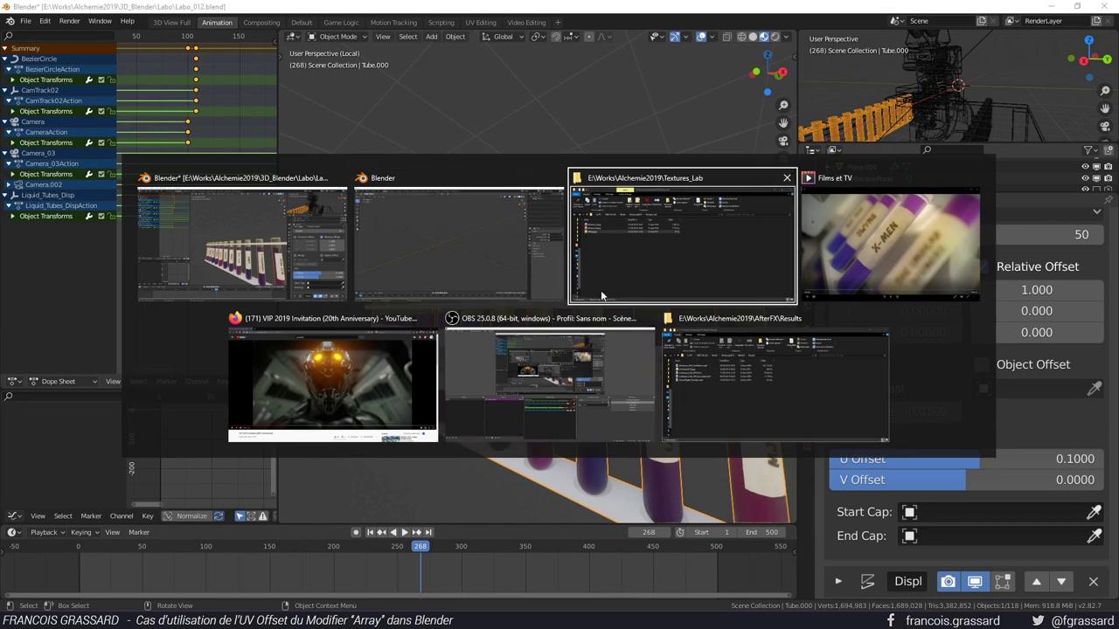
pyautogui.click(609, 251)
pyautogui.doubleClick(354, 306)
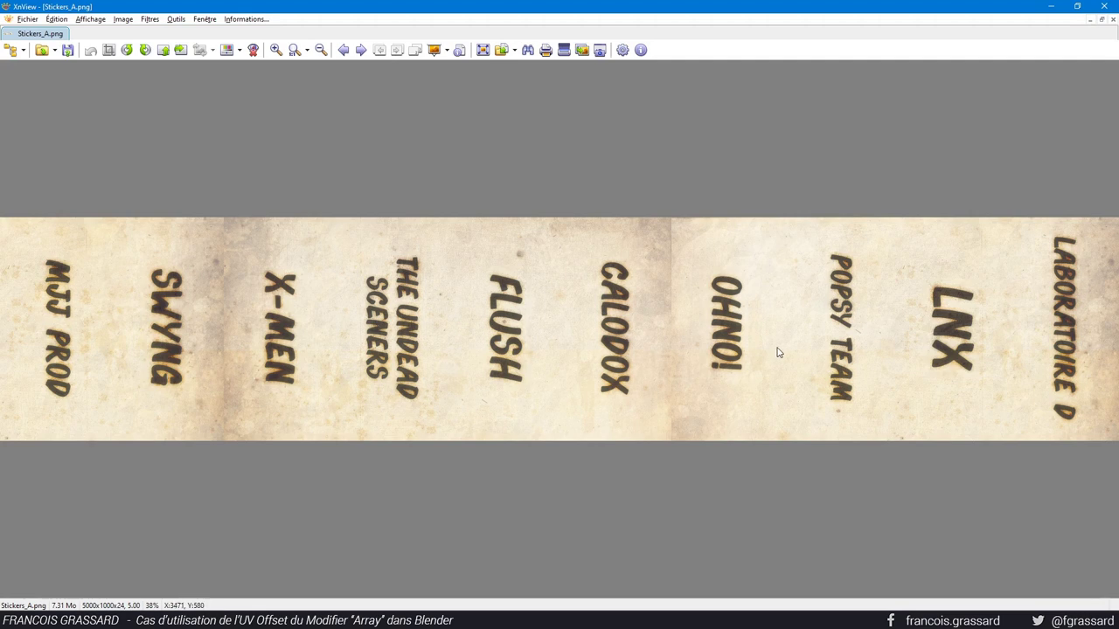
# Step: Page between Stickers_A.png and Stickers_B.png, close XnView and return to the empty Blender scene
pyautogui.press('pagedown')
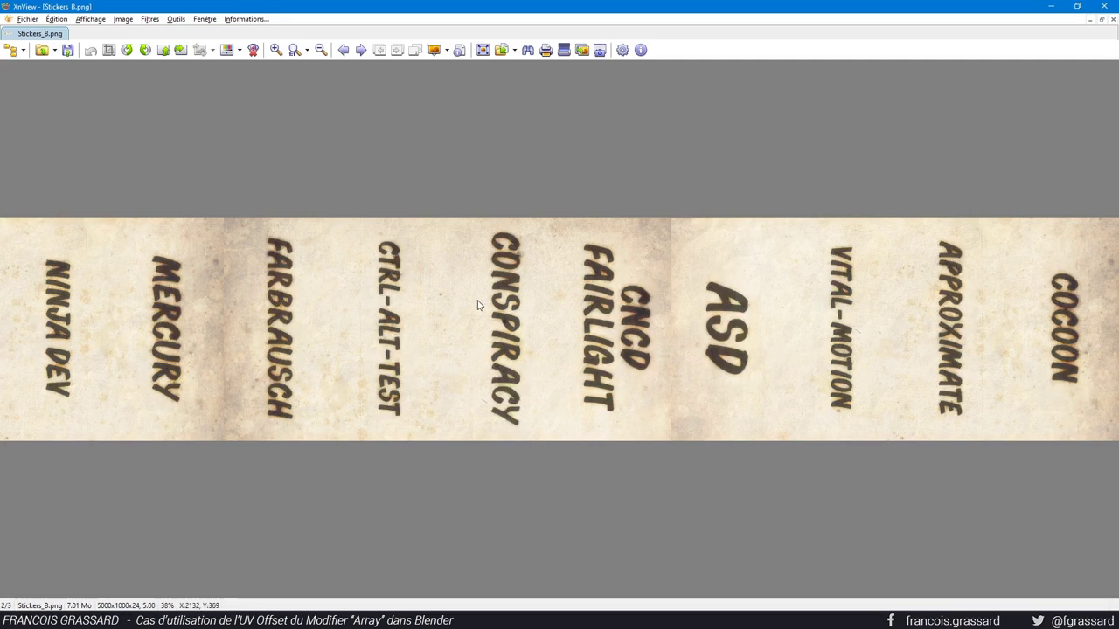
pyautogui.press('pageup')
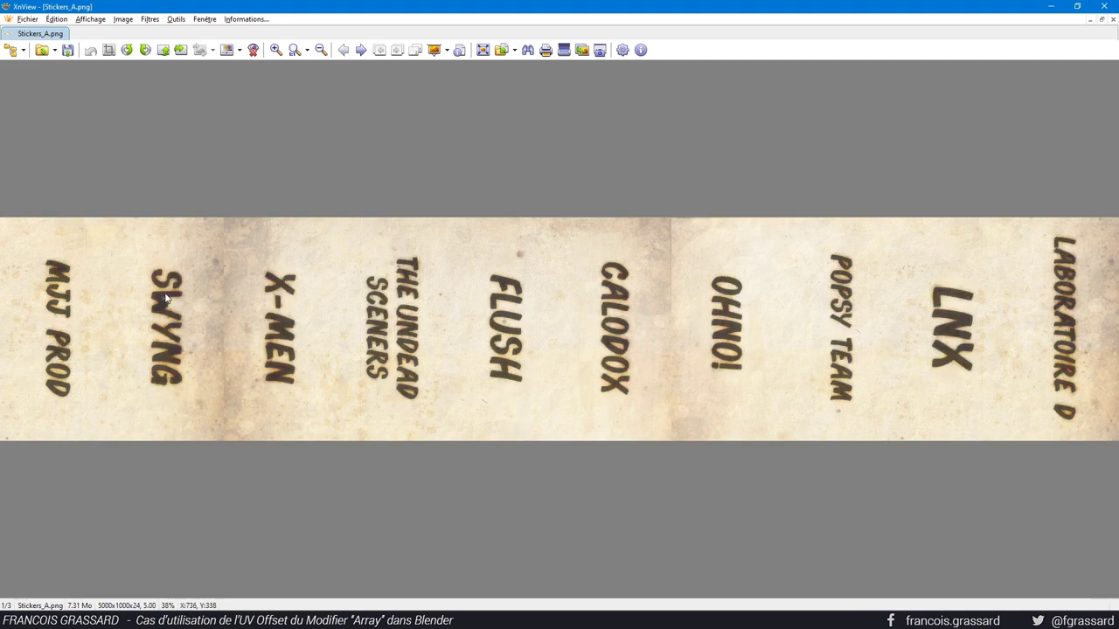
pyautogui.press('Escape')
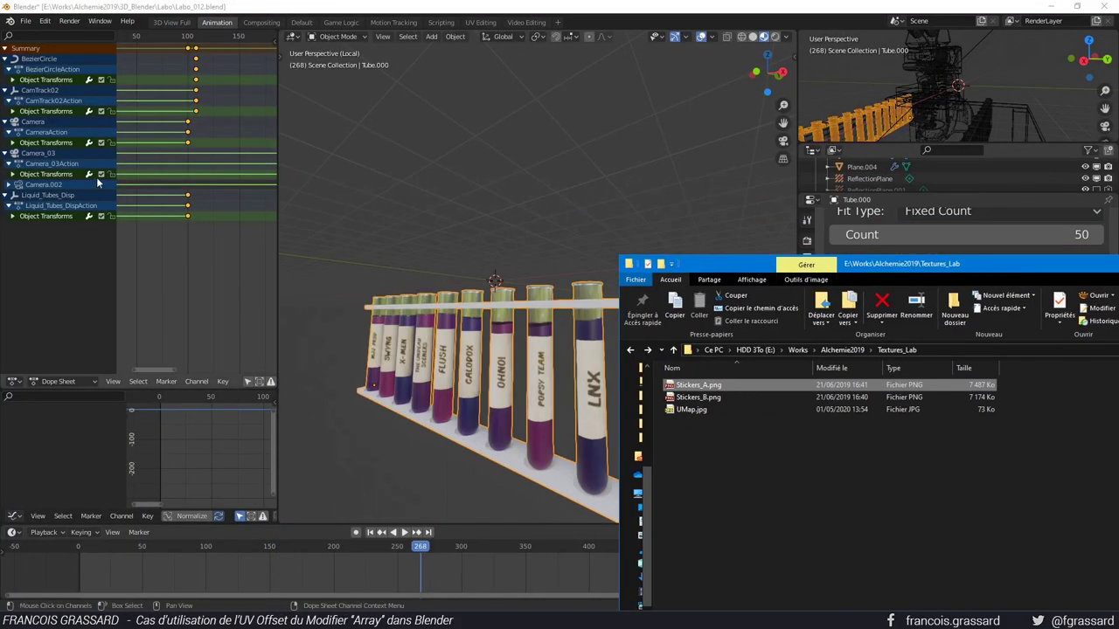
pyautogui.hotkey('alt', 'Tab')
pyautogui.hotkey('shift', 'a')
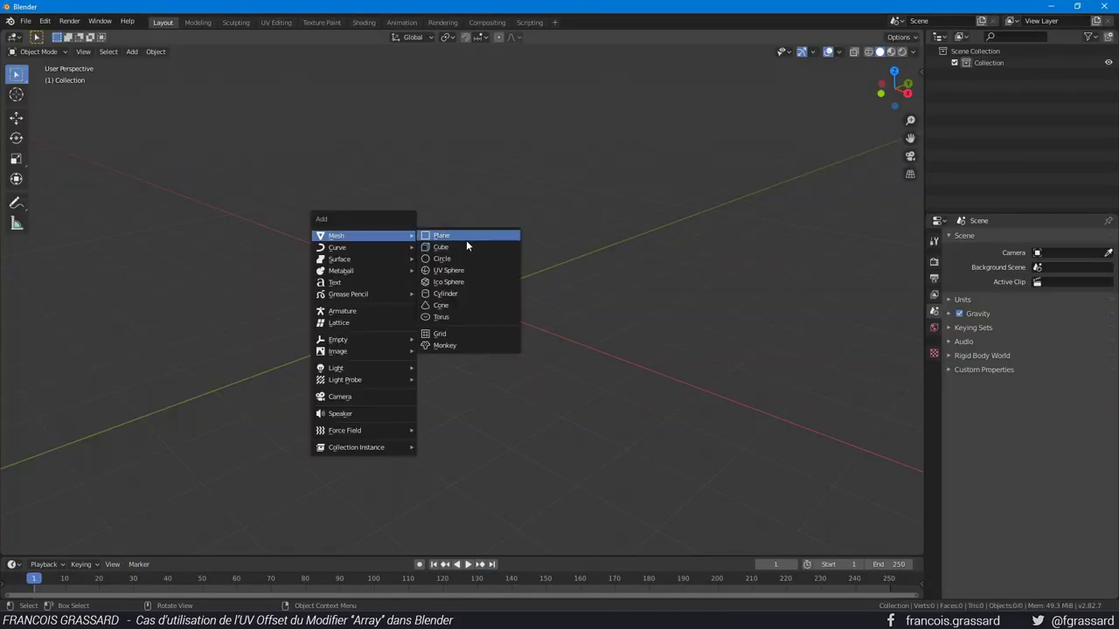
# Step: Add a plane, switch to UV Editing, and give the plane a new material
pyautogui.click(466, 242)
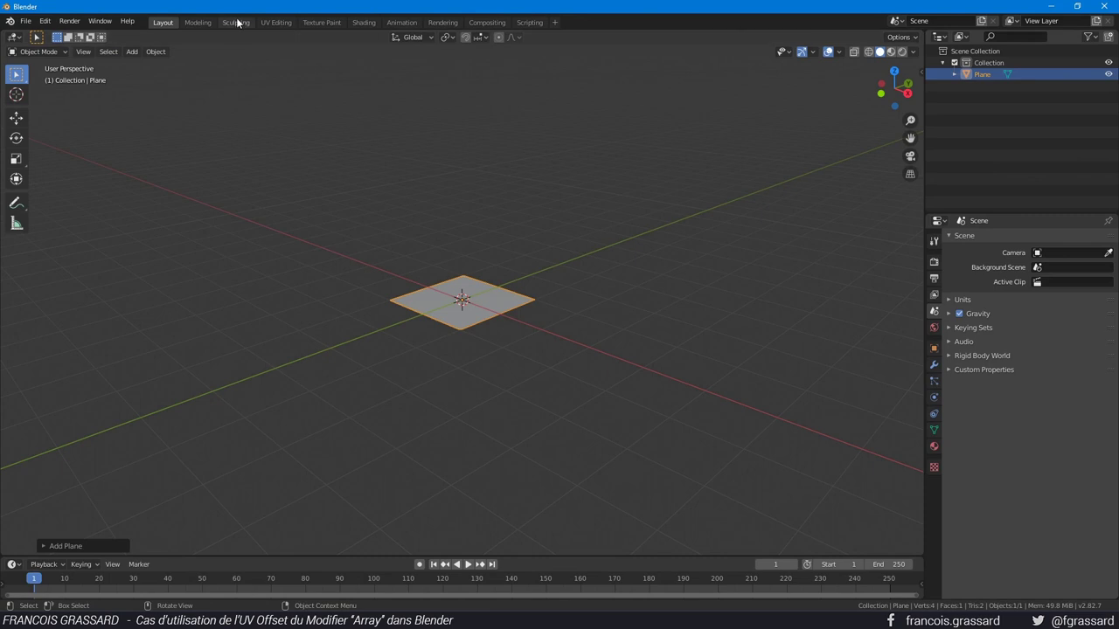
pyautogui.click(275, 22)
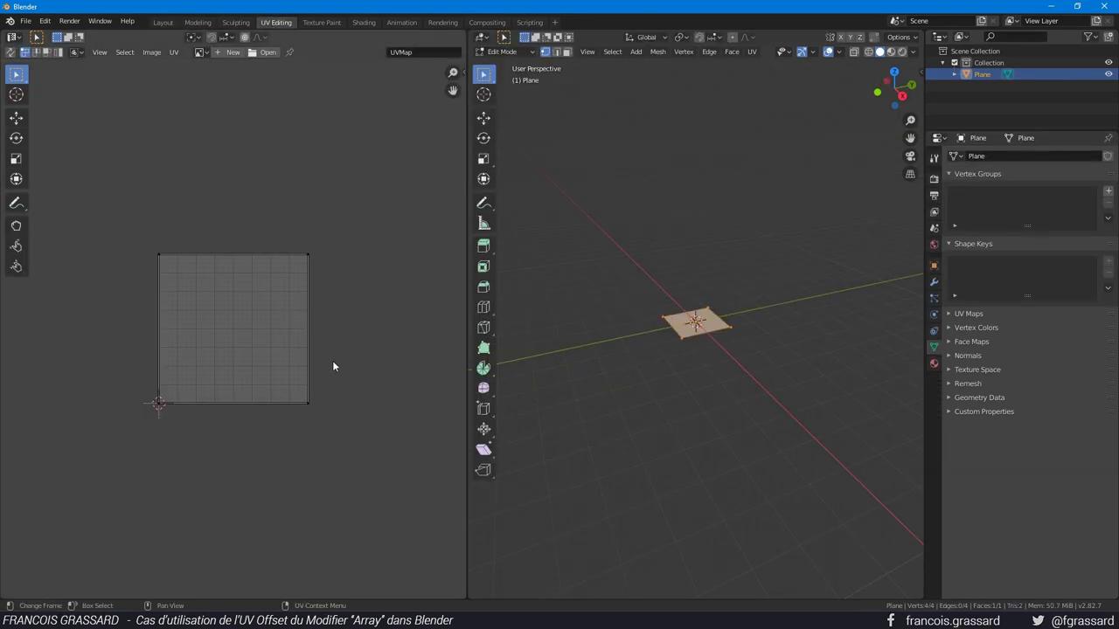
pyautogui.click(934, 363)
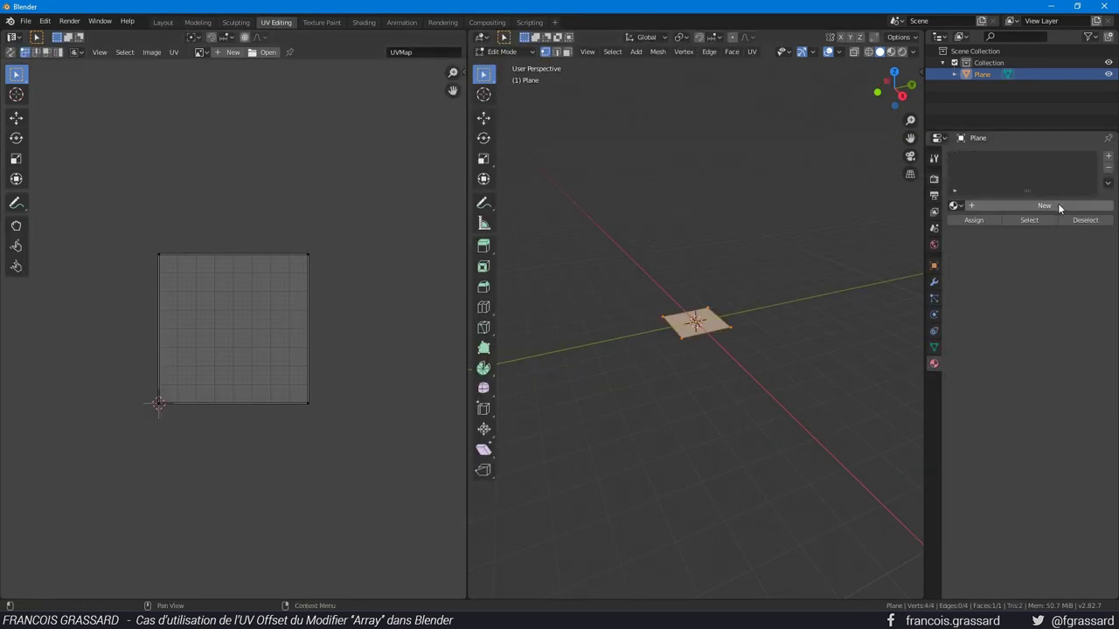
pyautogui.click(1045, 205)
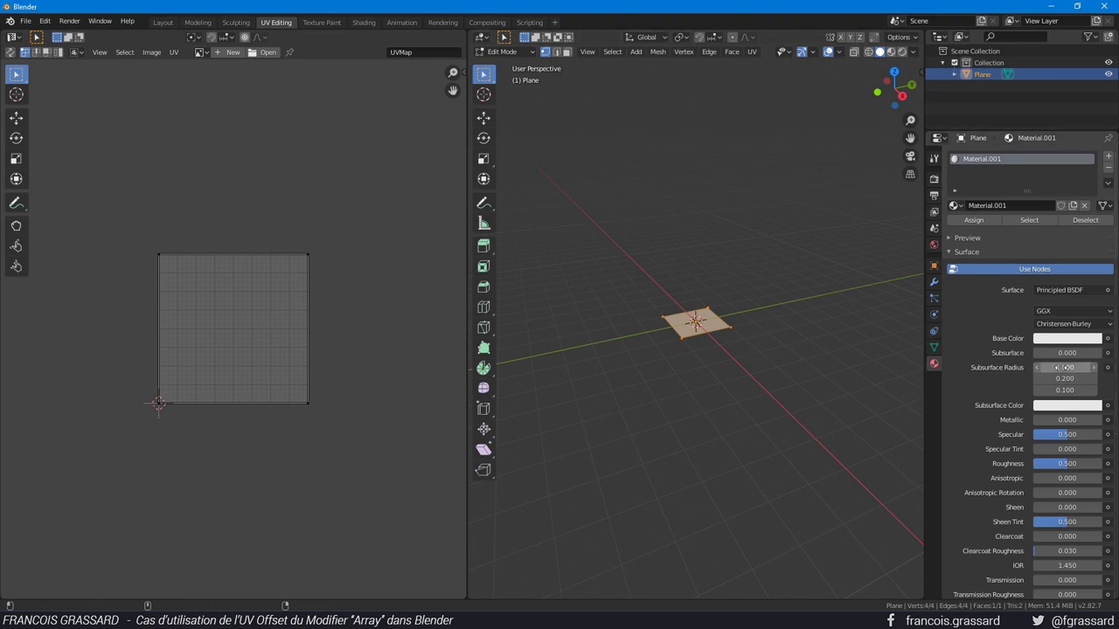
# Step: Set the plane's Base Color to an Image Texture and browse for its image
pyautogui.click(1107, 338)
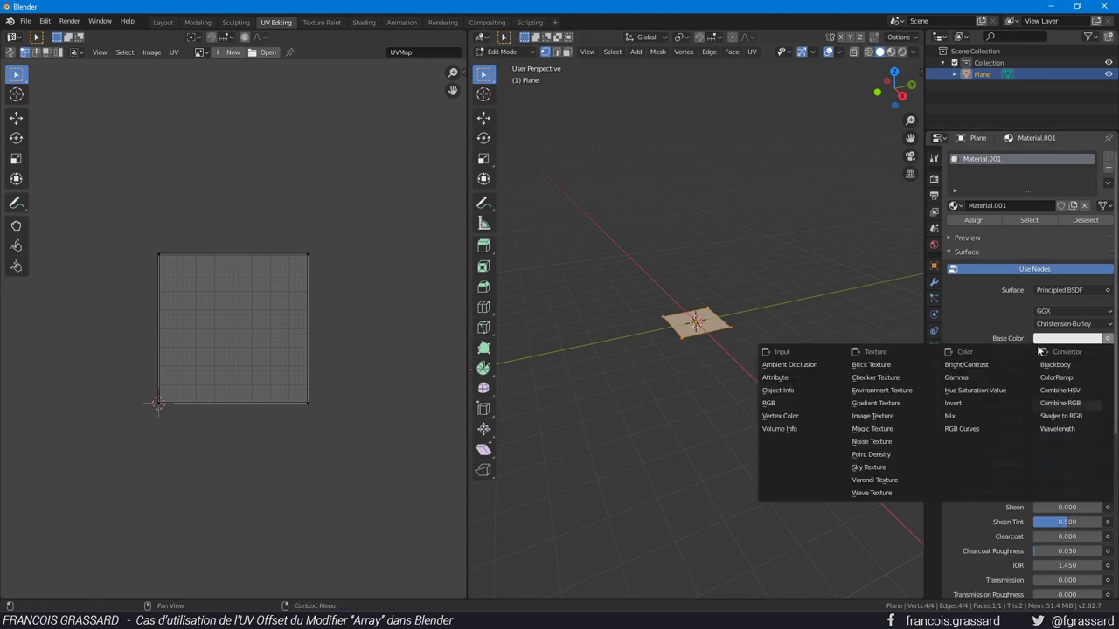
pyautogui.click(886, 418)
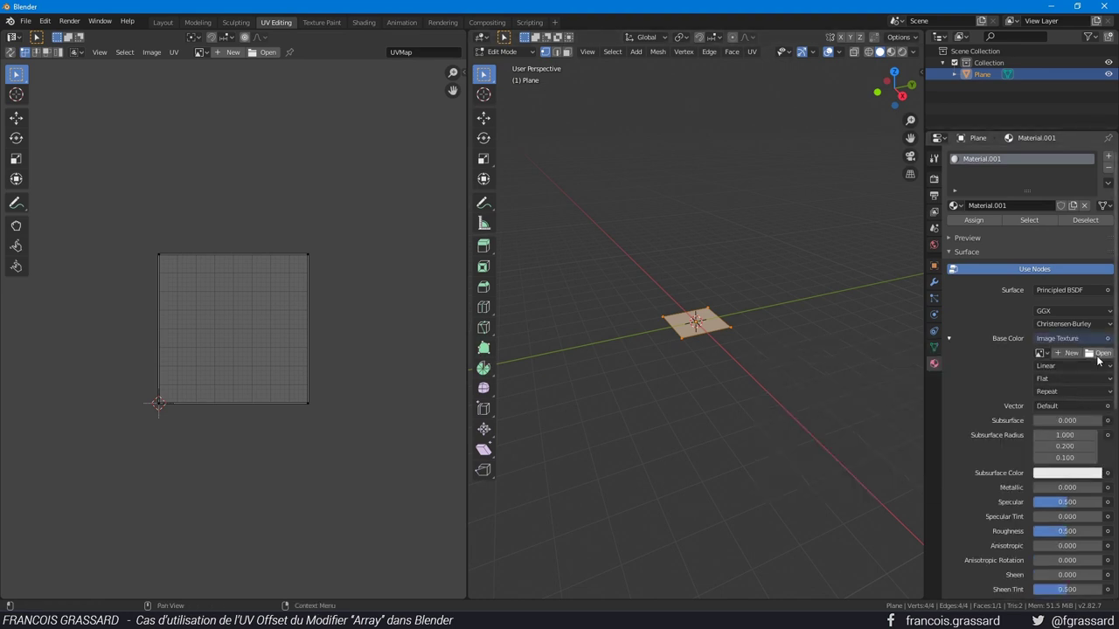
pyautogui.click(1098, 356)
# Step: Load Stickers_A.png from Textures_Lab as base colour and view the textured plane in Material Preview
pyautogui.click(73, 221)
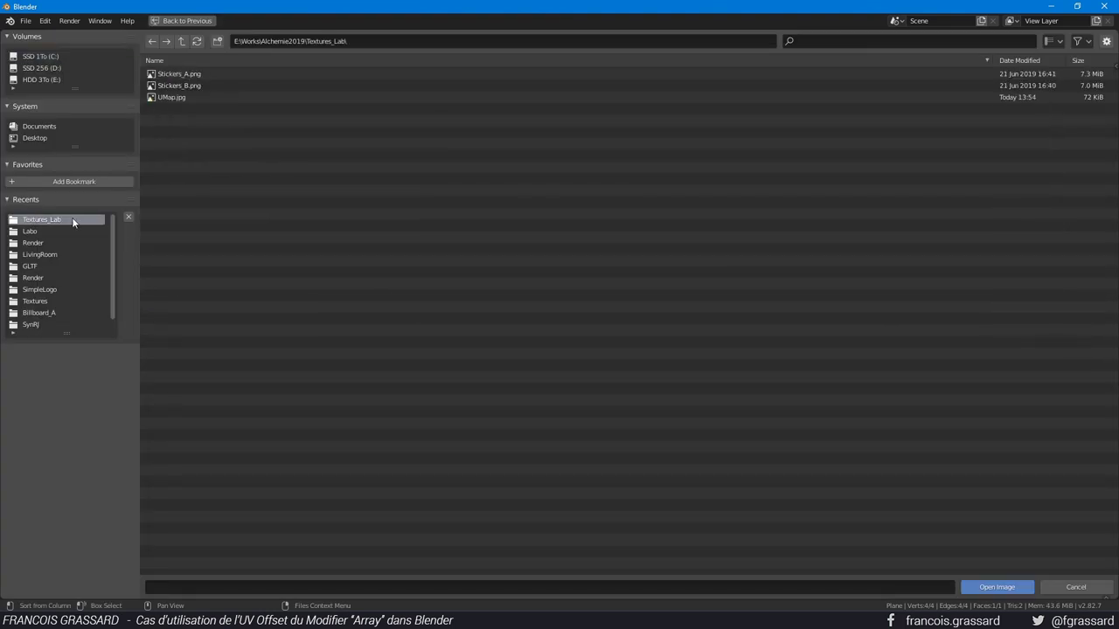
pyautogui.doubleClick(180, 75)
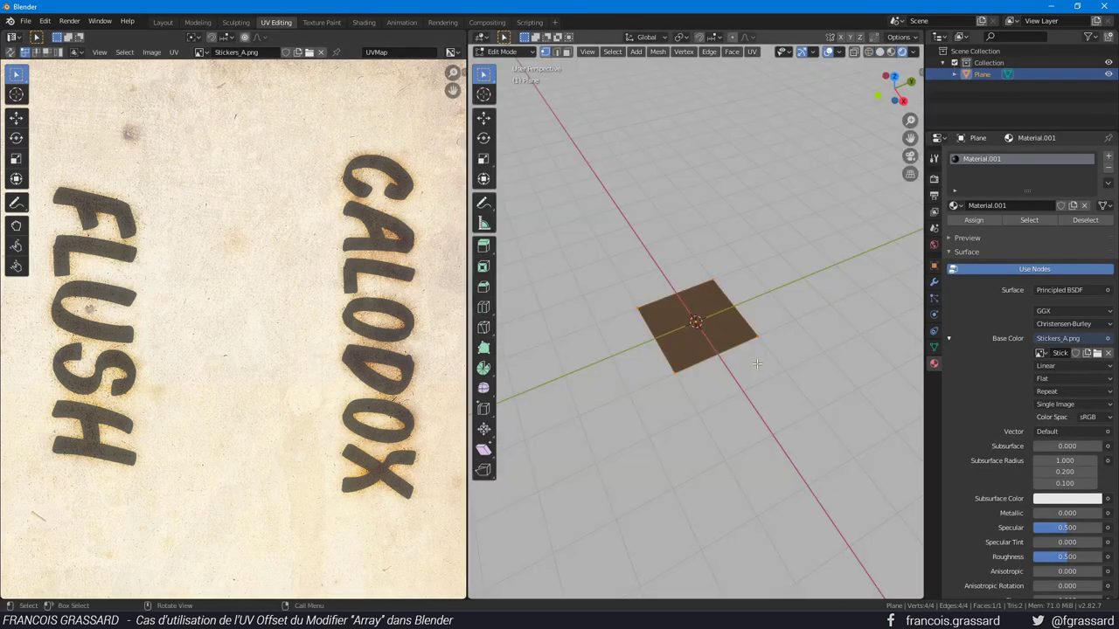
pyautogui.moveTo(693, 337); pyautogui.dragTo(812, 400, button='middle')
pyautogui.scroll(3, 812, 399)
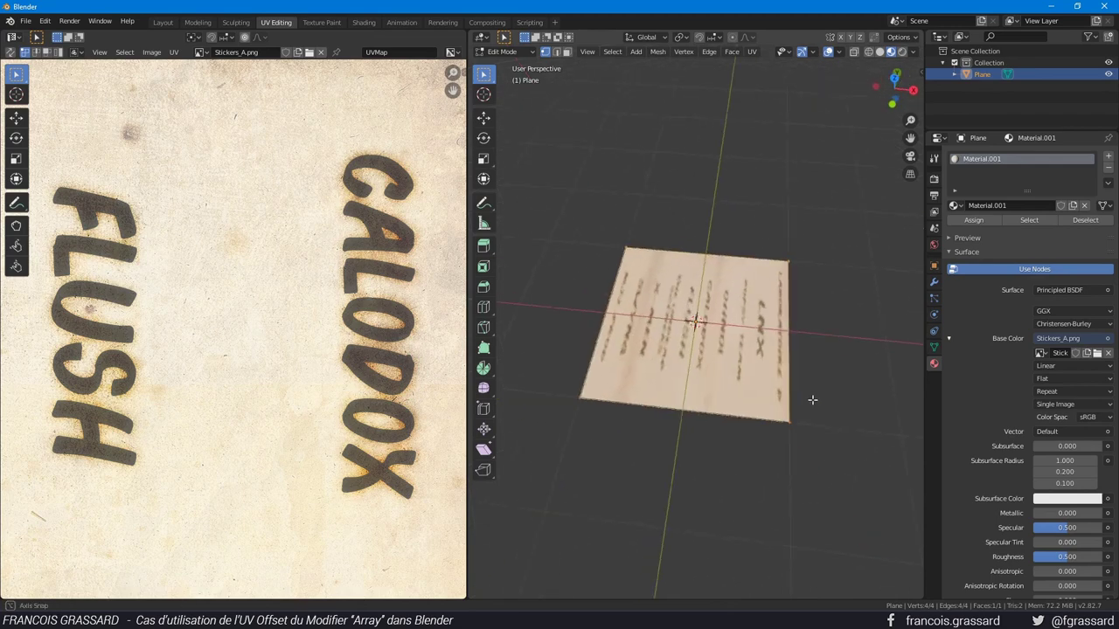
pyautogui.scroll(-4, 233, 332)
pyautogui.scroll(-4, 233, 333)
pyautogui.moveTo(699, 349)
pyautogui.mouseDown(button='middle')
pyautogui.moveTo(758, 366)
pyautogui.moveTo(801, 330)
pyautogui.mouseUp(button='middle')
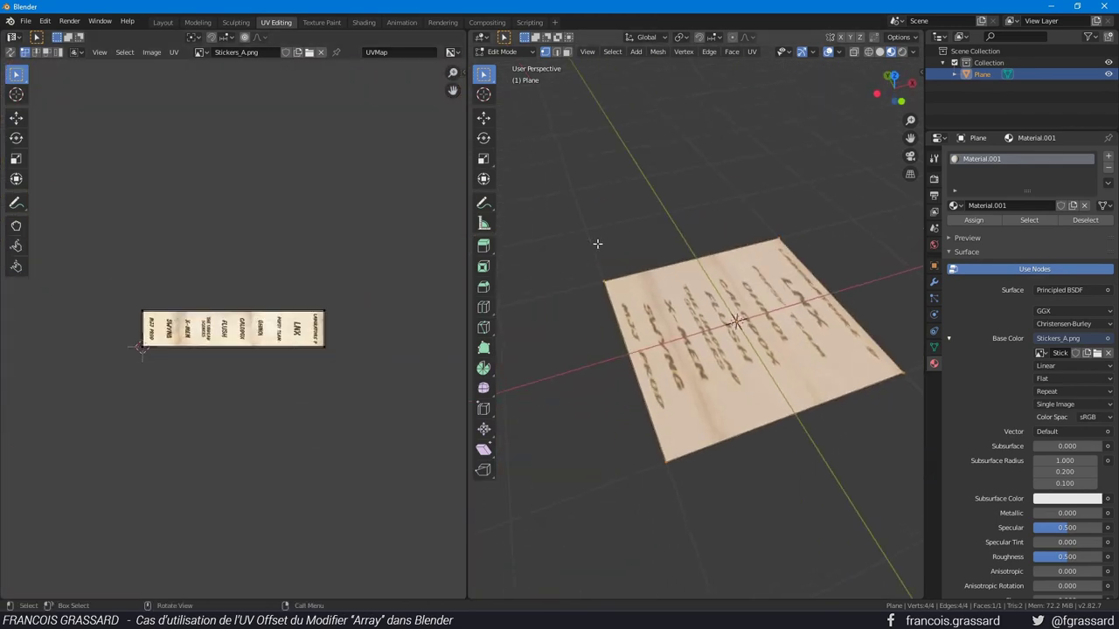
pyautogui.click(606, 281)
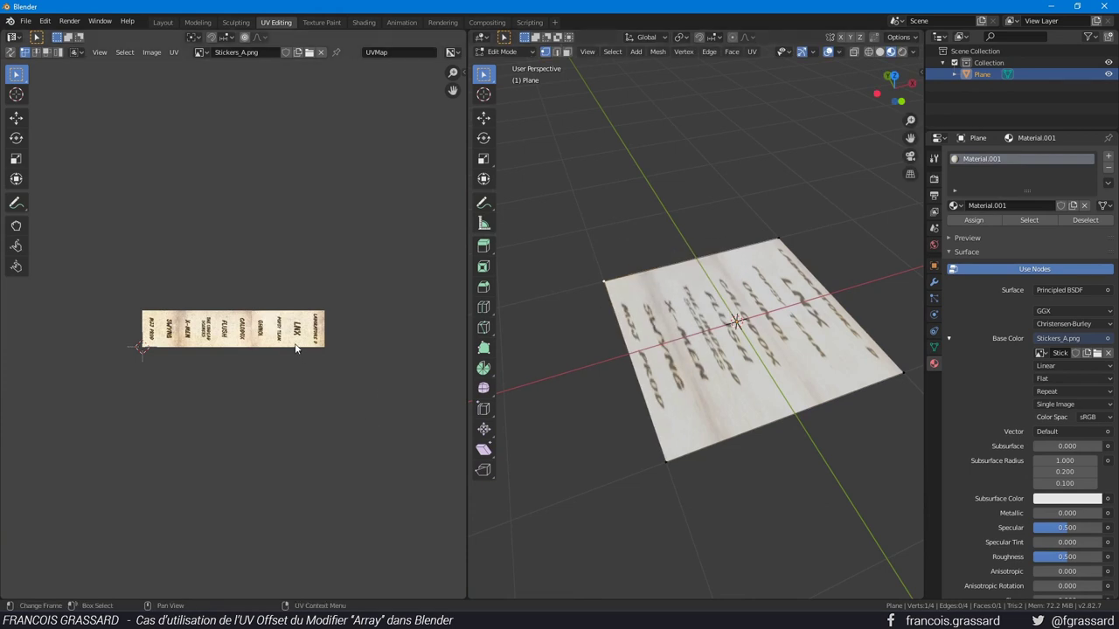
# Step: Select the whole plane and enable UV Sync Selection in the UV editor
pyautogui.scroll(4, 295, 348)
pyautogui.press('a')
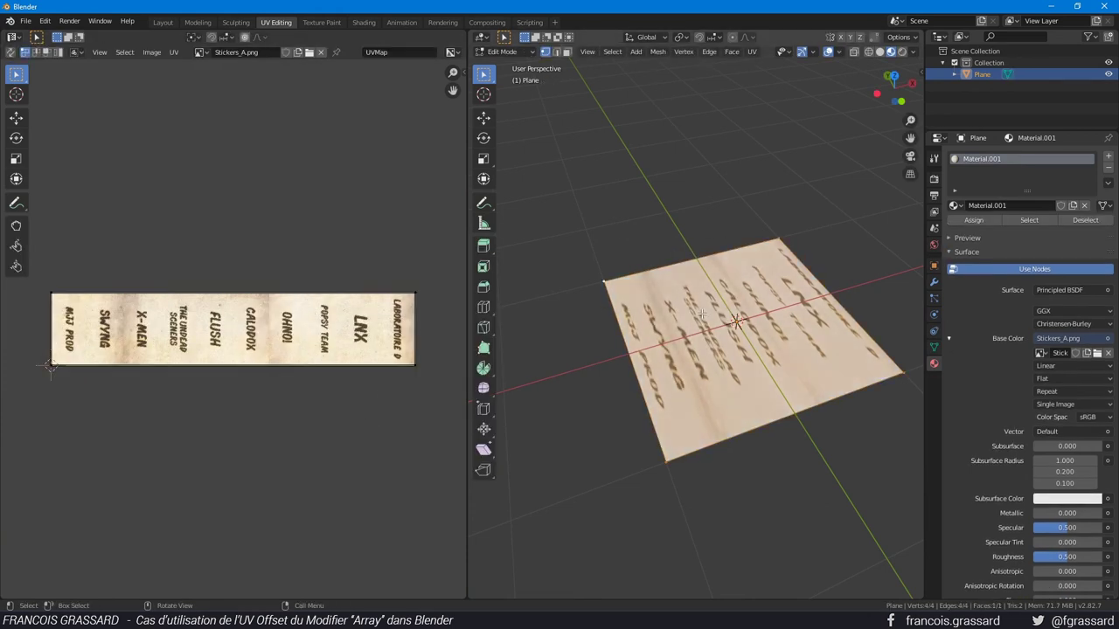
pyautogui.scroll(-1, 56, 341)
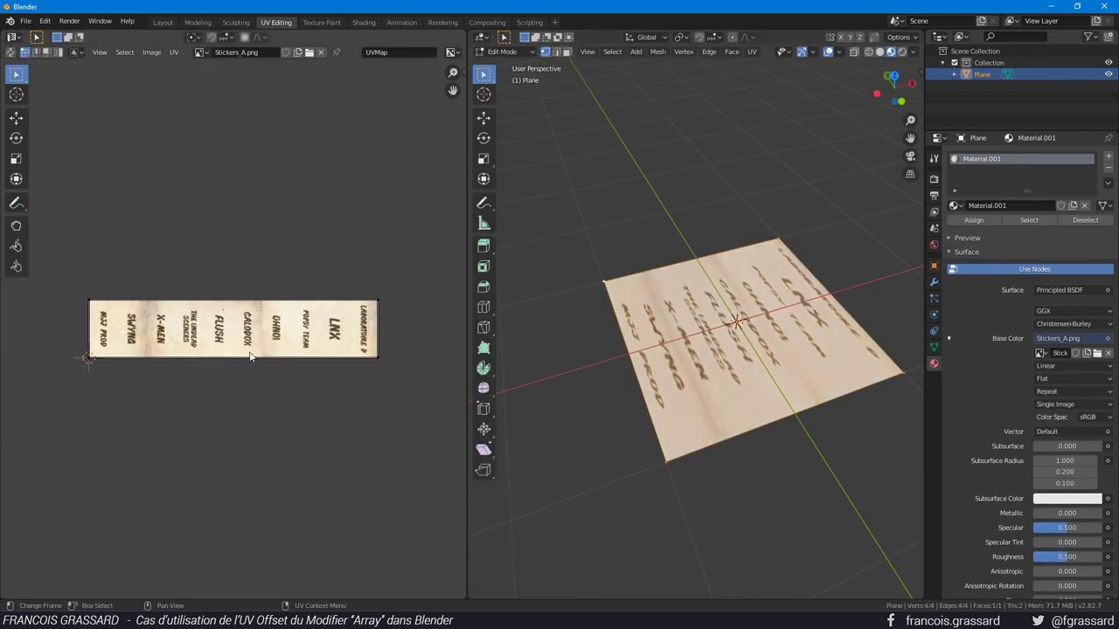
pyautogui.click(11, 53)
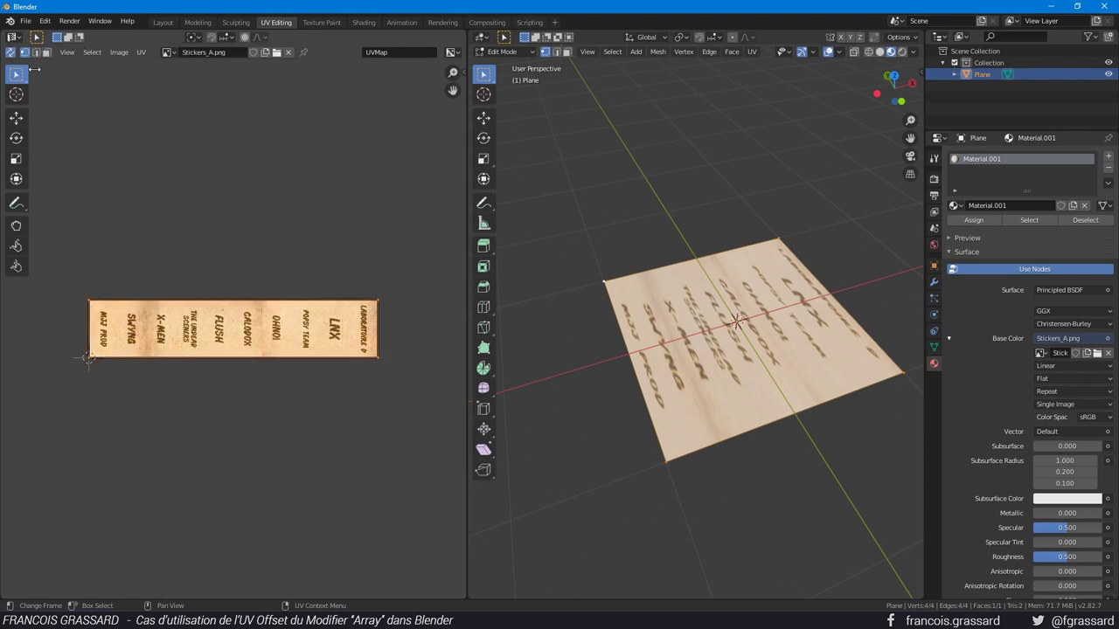
# Step: Box-select the two vertices of the plane's left edge from a top-down view
pyautogui.click(607, 279)
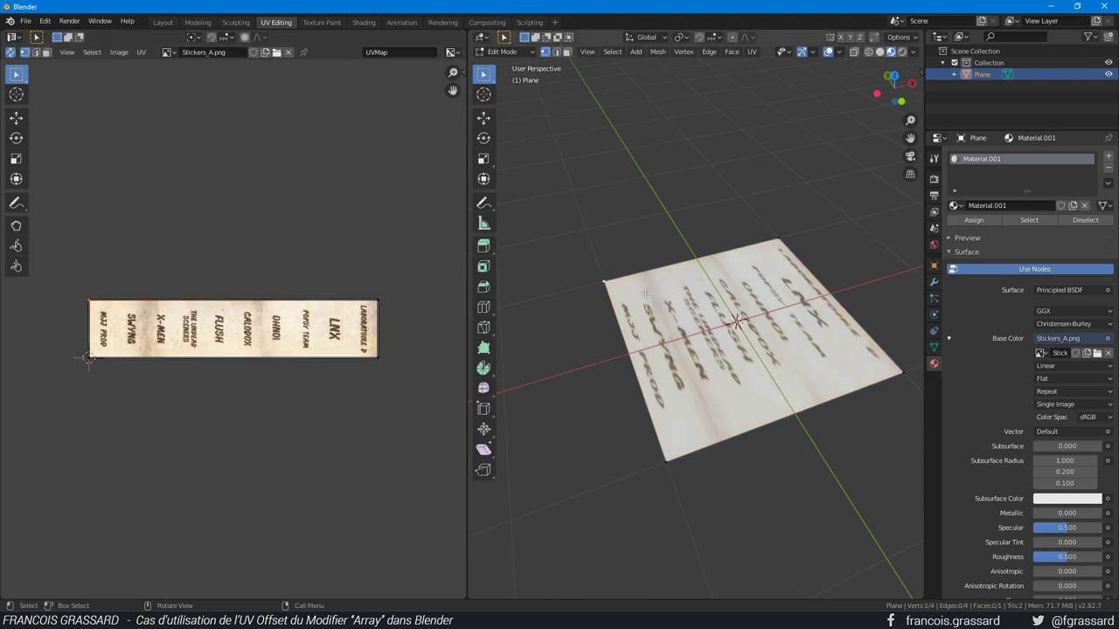
pyautogui.scroll(3, 104, 315)
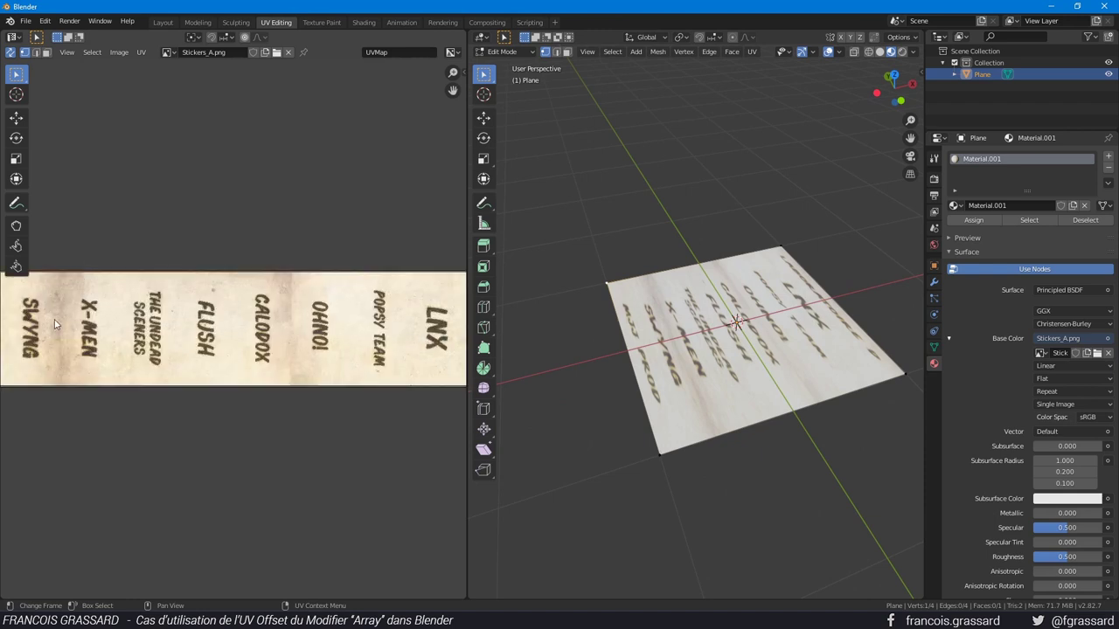
pyautogui.scroll(-2, 150, 326)
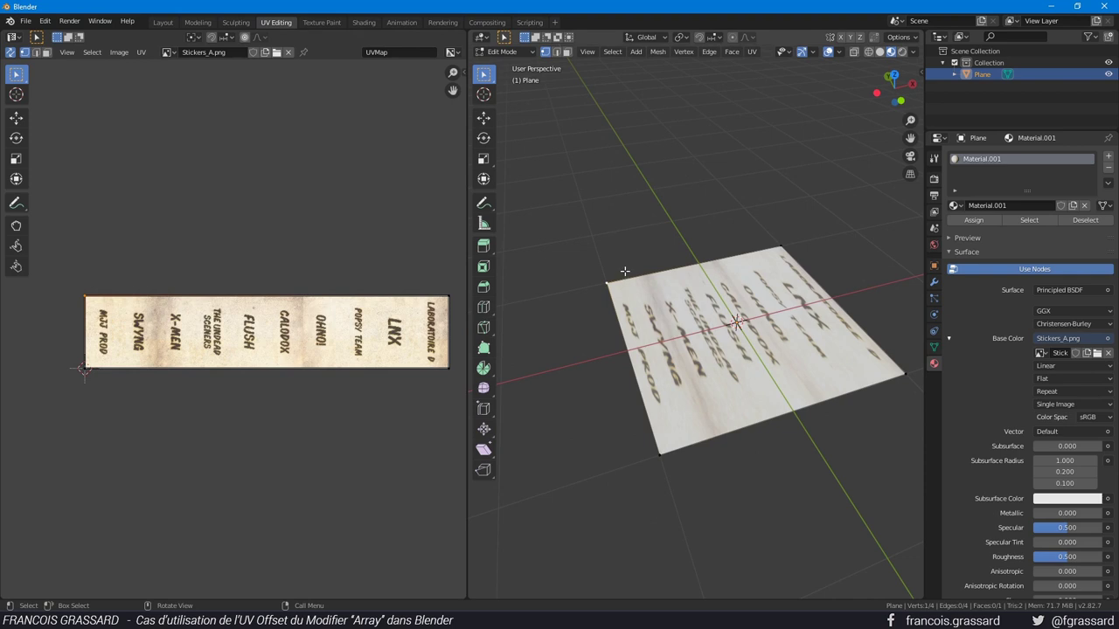
pyautogui.moveTo(624, 270); pyautogui.dragTo(713, 324, button='middle')
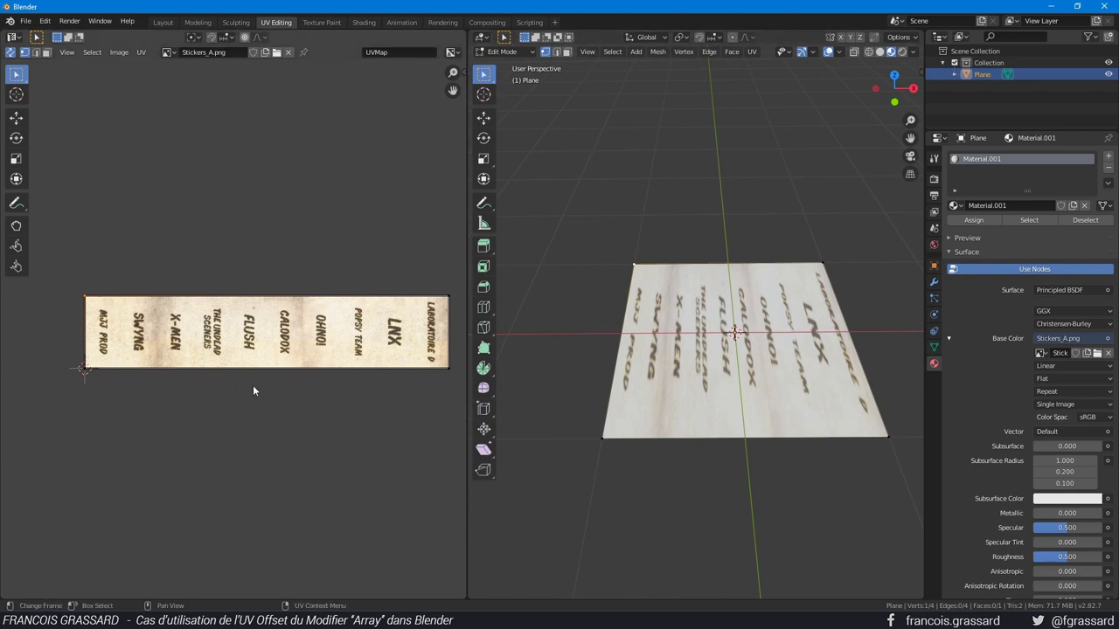
pyautogui.moveTo(673, 385)
pyautogui.mouseDown(button='middle')
pyautogui.moveTo(712, 420)
pyautogui.moveTo(711, 225)
pyautogui.mouseUp(button='middle')
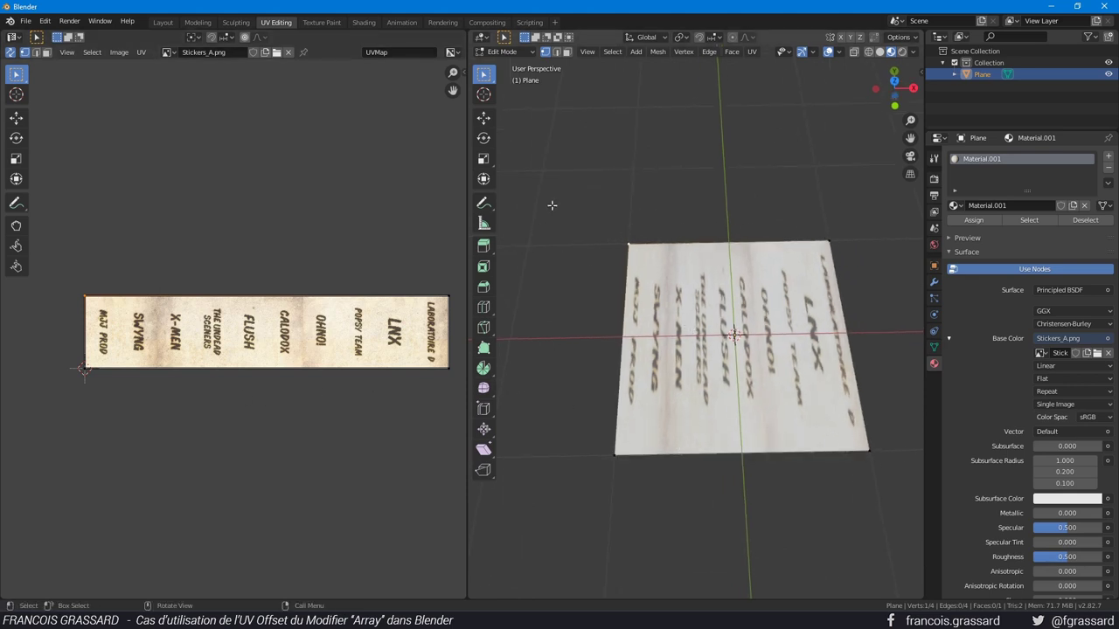
pyautogui.moveTo(552, 203); pyautogui.dragTo(656, 525)
pyautogui.scroll(4, 63, 353)
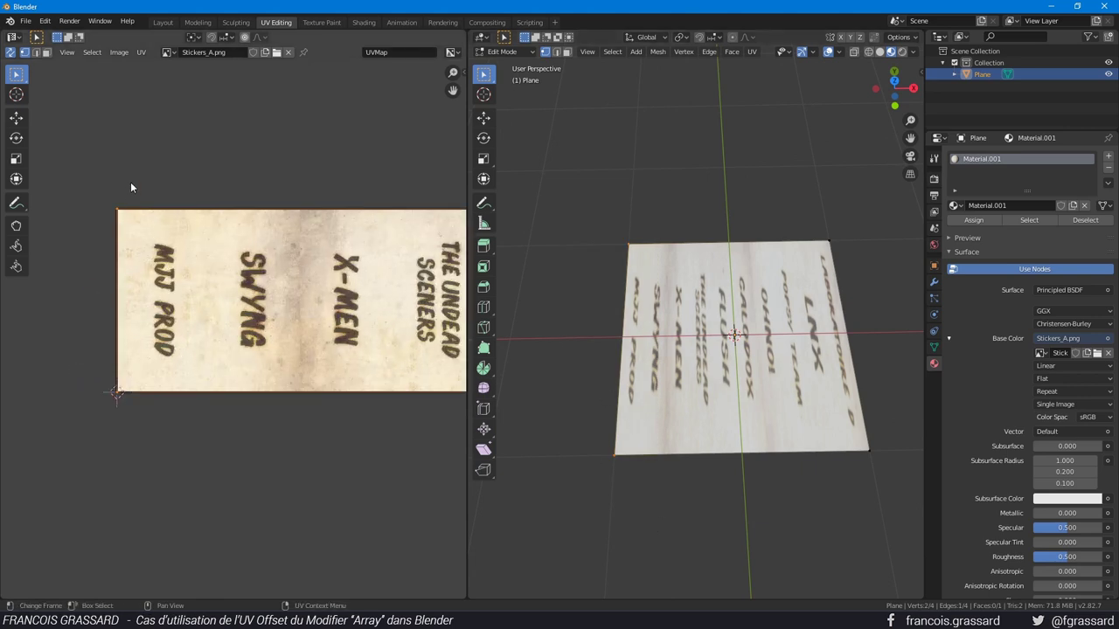
pyautogui.scroll(-2, 219, 306)
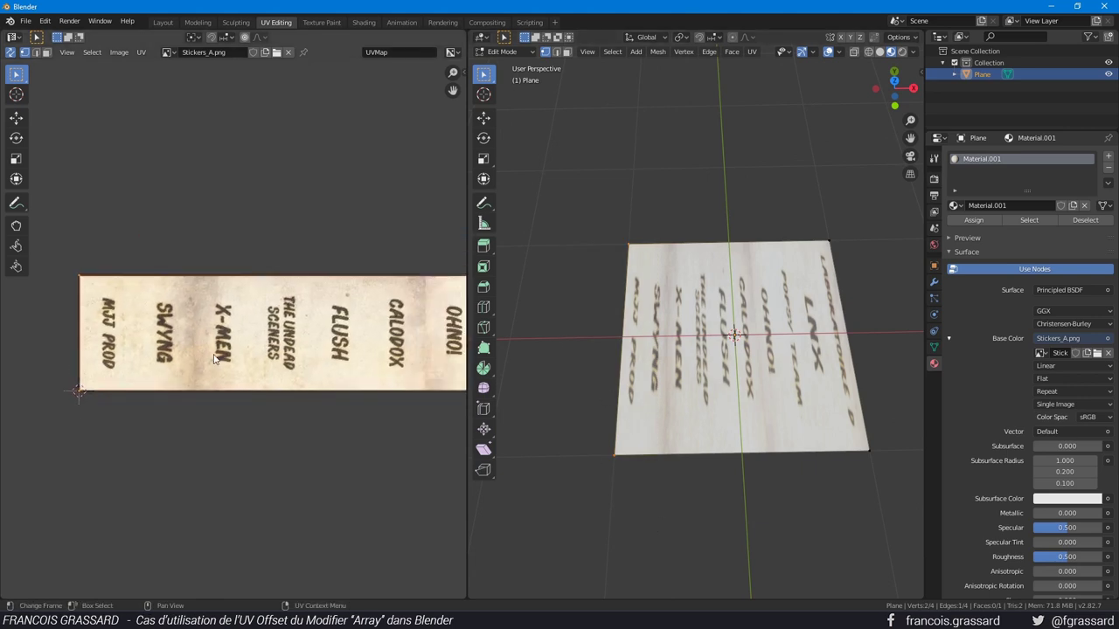
pyautogui.press('g')
pyautogui.press('x')
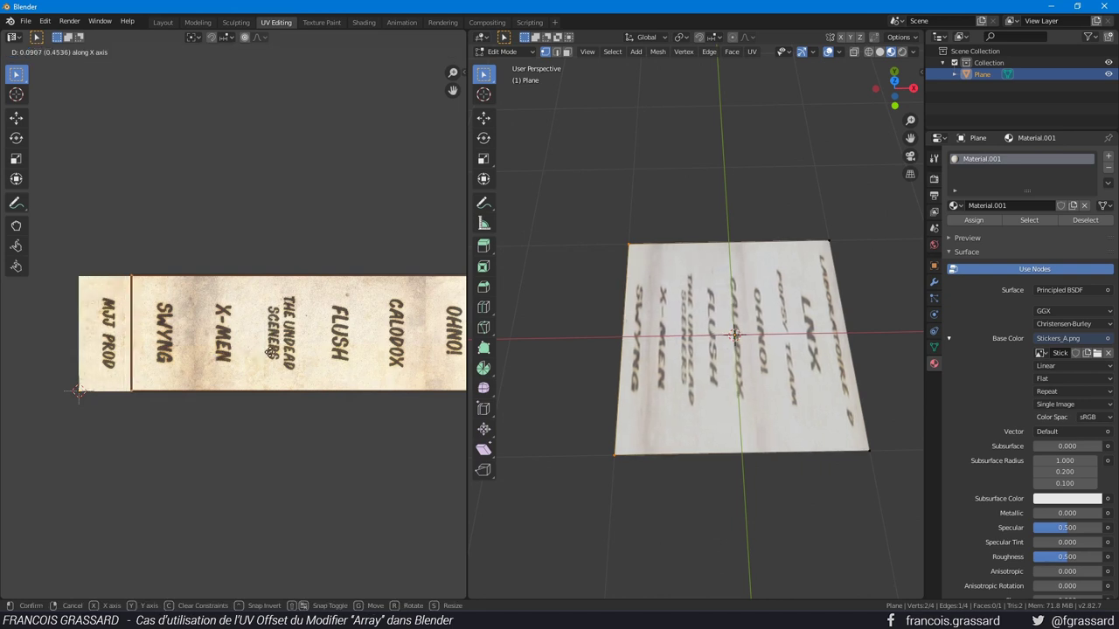
pyautogui.click(273, 349)
pyautogui.scroll(-2, 349, 332)
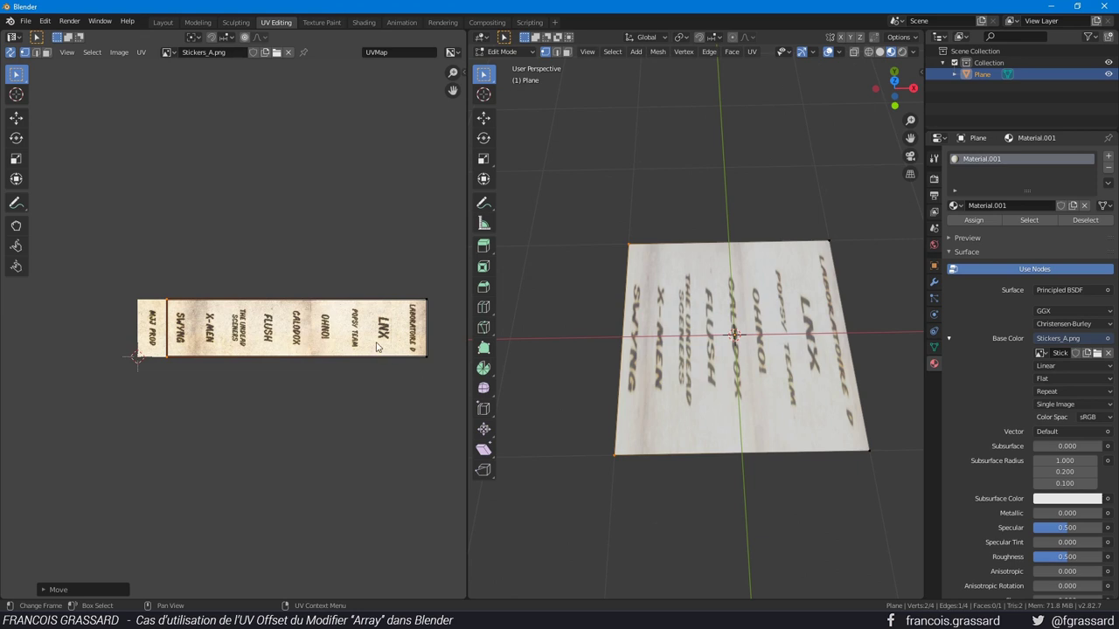
pyautogui.press('g')
pyautogui.press('x')
pyautogui.click(260, 356)
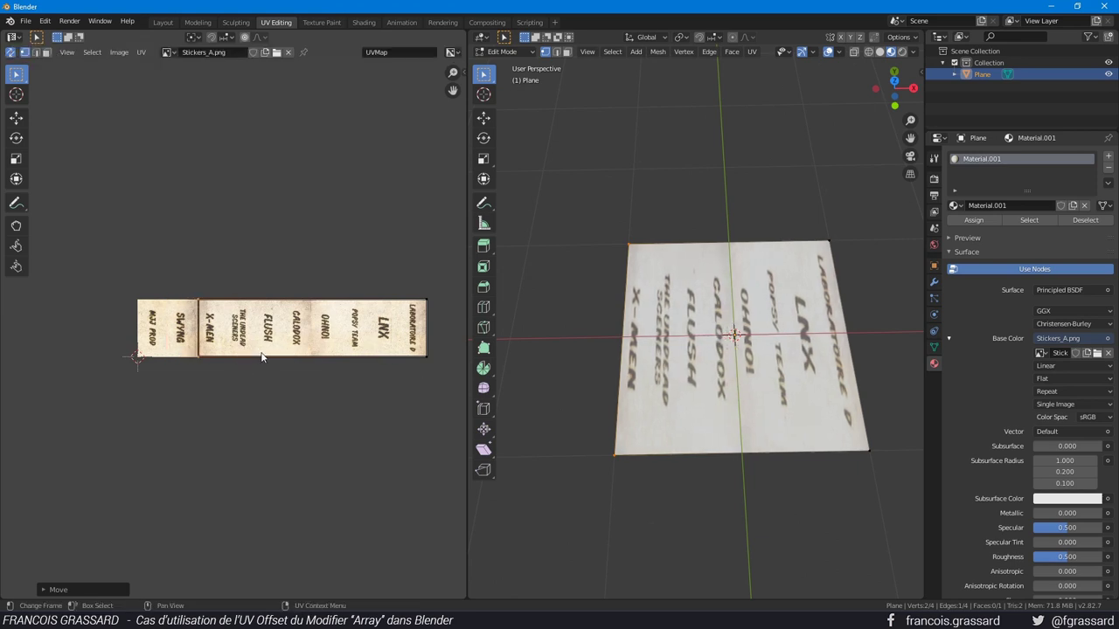
pyautogui.press('g')
pyautogui.press('x')
pyautogui.click(285, 356)
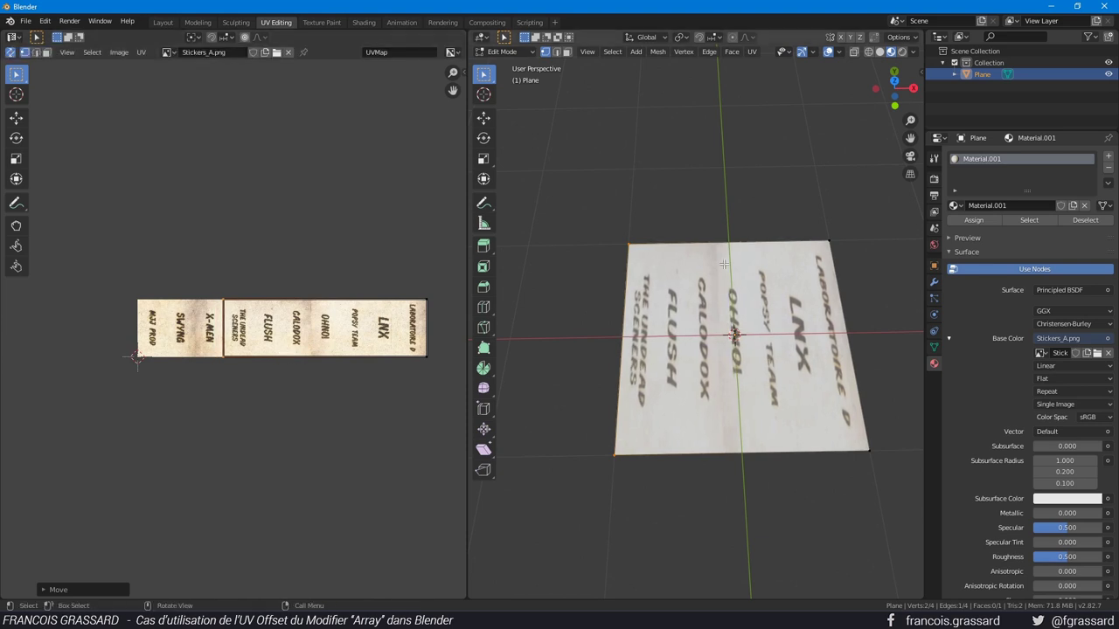
pyautogui.press('g')
pyautogui.press('x')
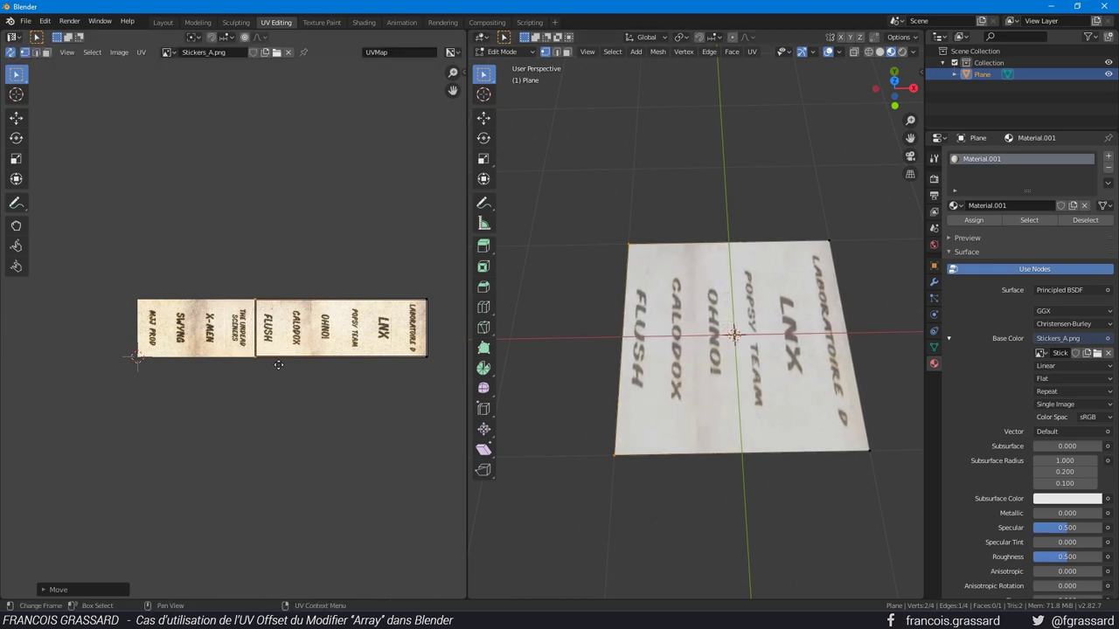
pyautogui.click(306, 374)
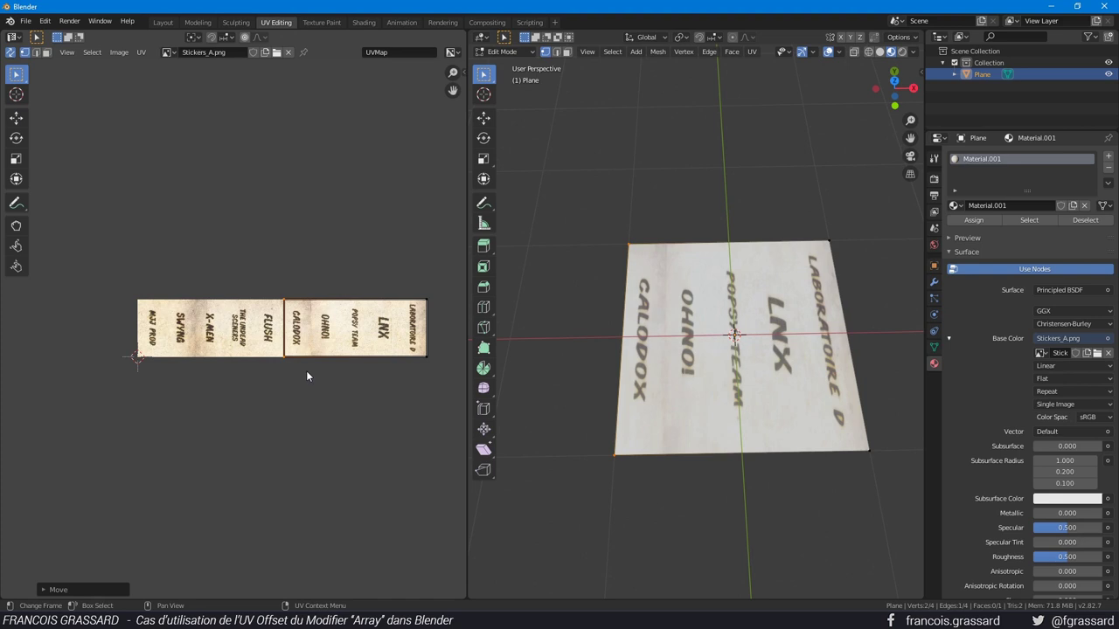
pyautogui.press('g')
pyautogui.press('x')
pyautogui.click(374, 350)
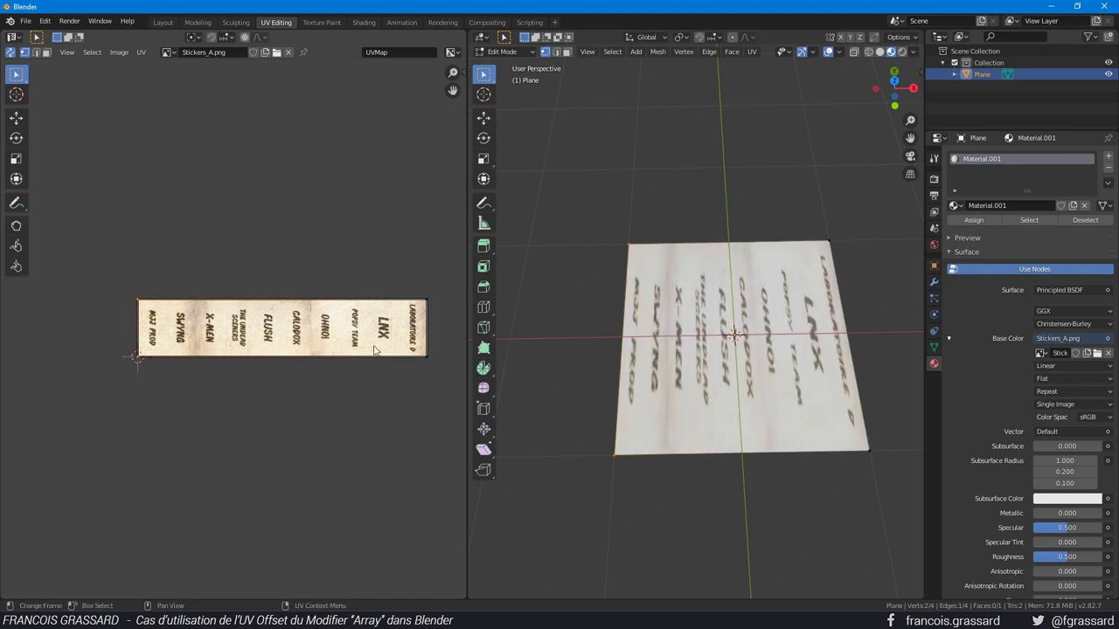
pyautogui.press('a')
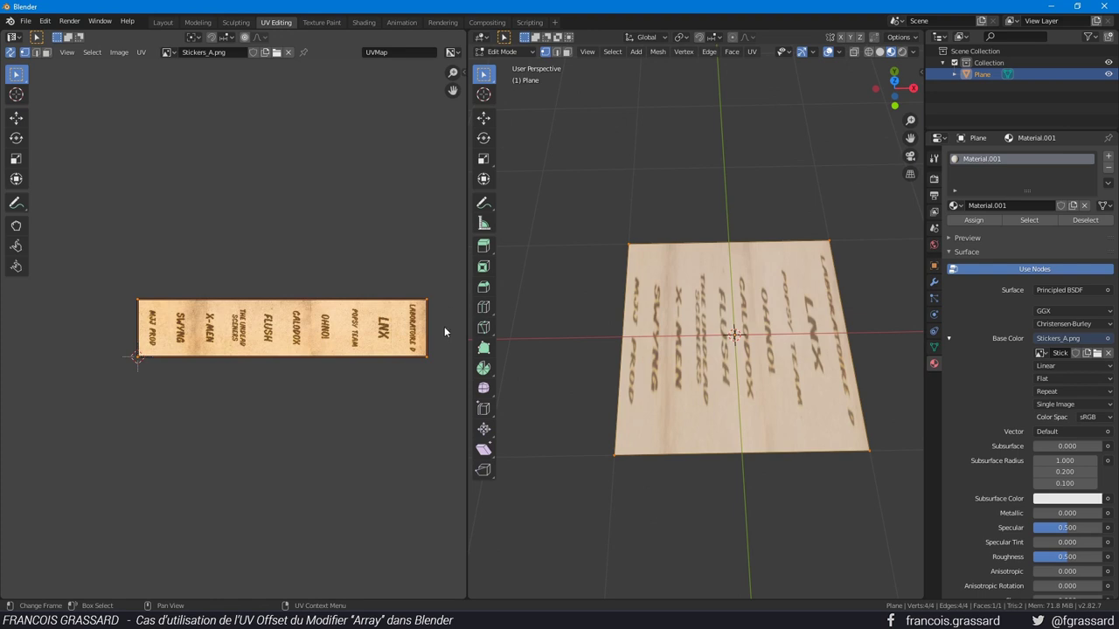
# Step: Scale the UV island to 0.1 along X and place it over MJJ PROD
pyautogui.press('s')
pyautogui.press('x')
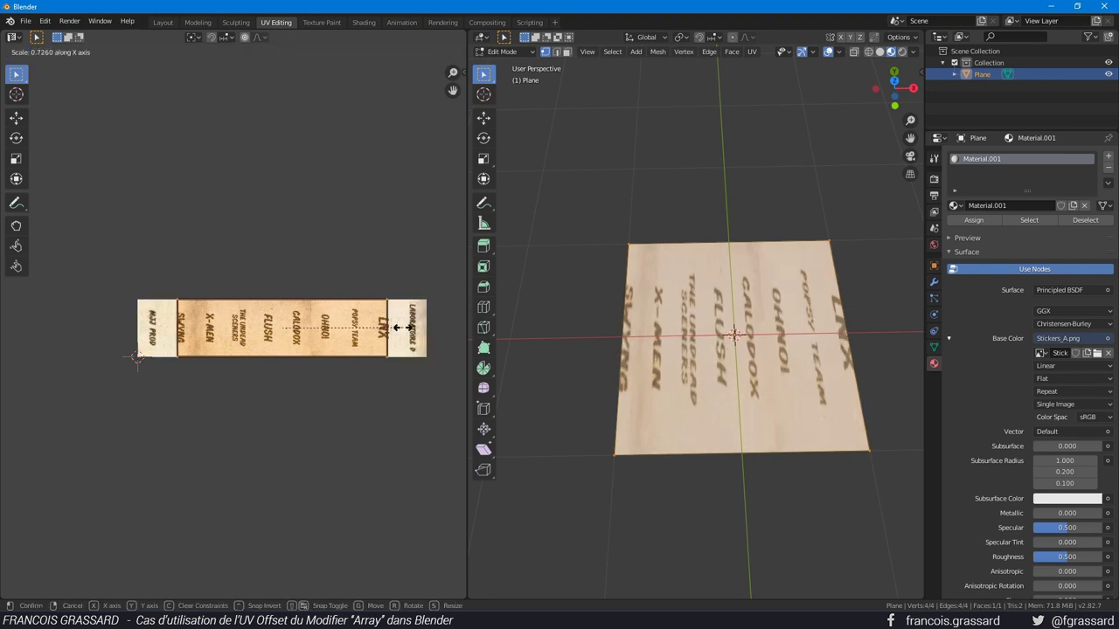
pyautogui.write('0.1')
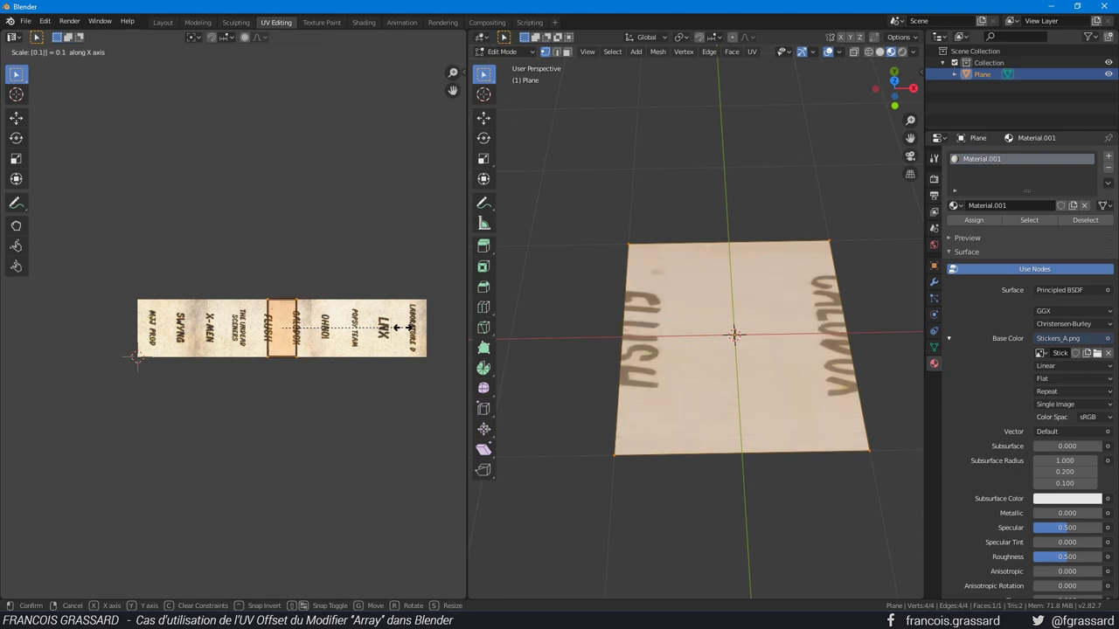
pyautogui.press('Return')
pyautogui.press('g')
pyautogui.press('x')
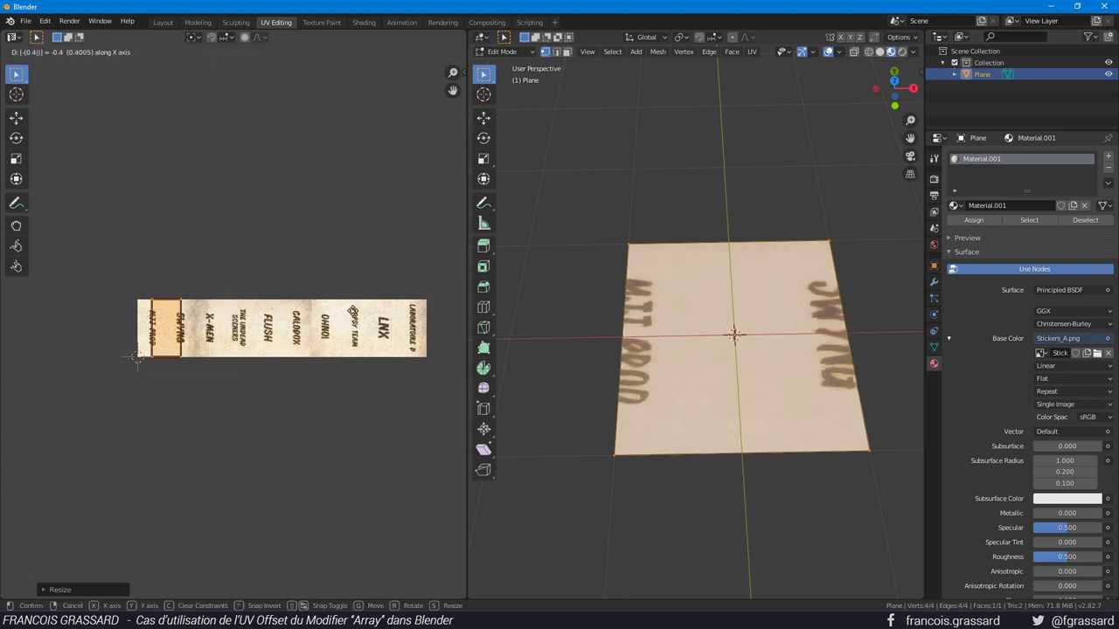
pyautogui.click(353, 313)
# Step: Slide the UV face along the strip, settle it back on MJJ PROD, and return to Object Mode
pyautogui.scroll(4, 115, 314)
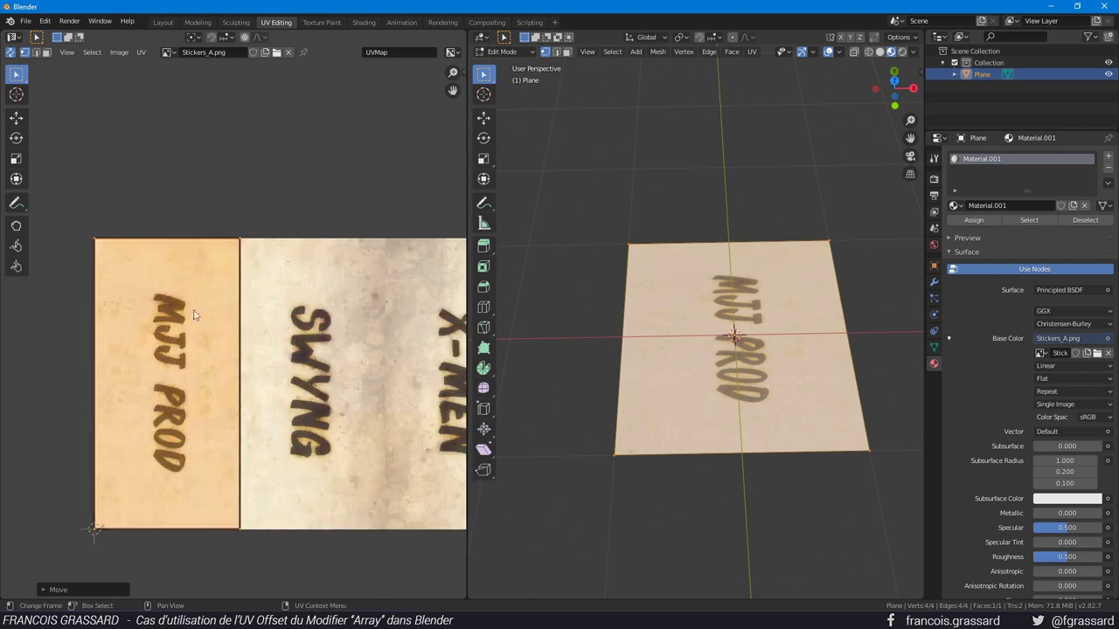
pyautogui.scroll(-5, 145, 242)
pyautogui.moveTo(312, 364); pyautogui.dragTo(192, 356, button='middle')
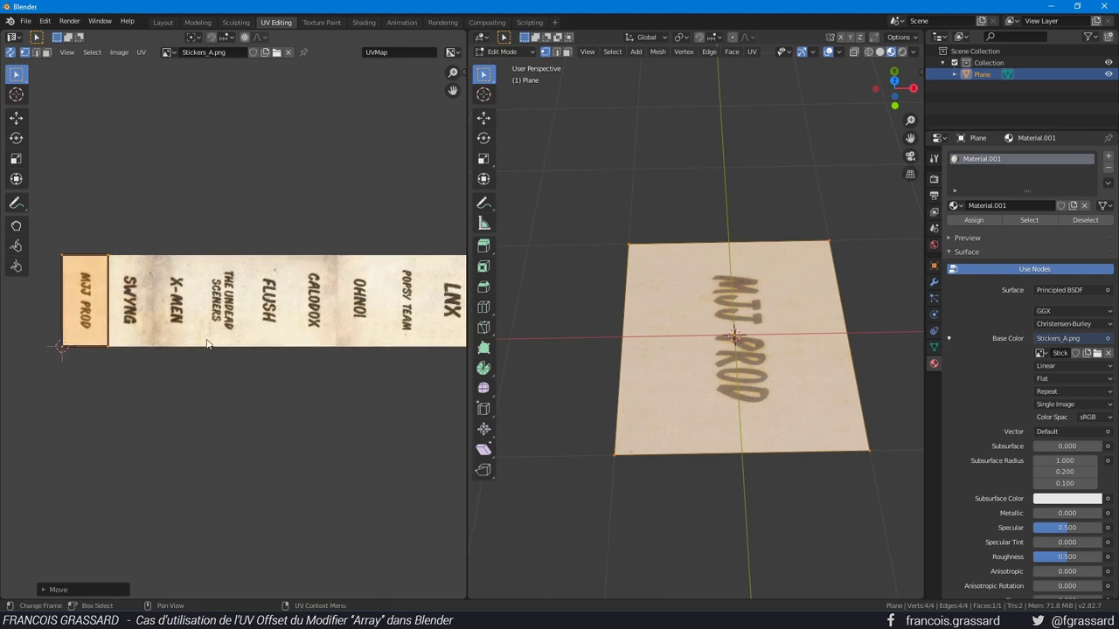
pyautogui.scroll(-2, 159, 330)
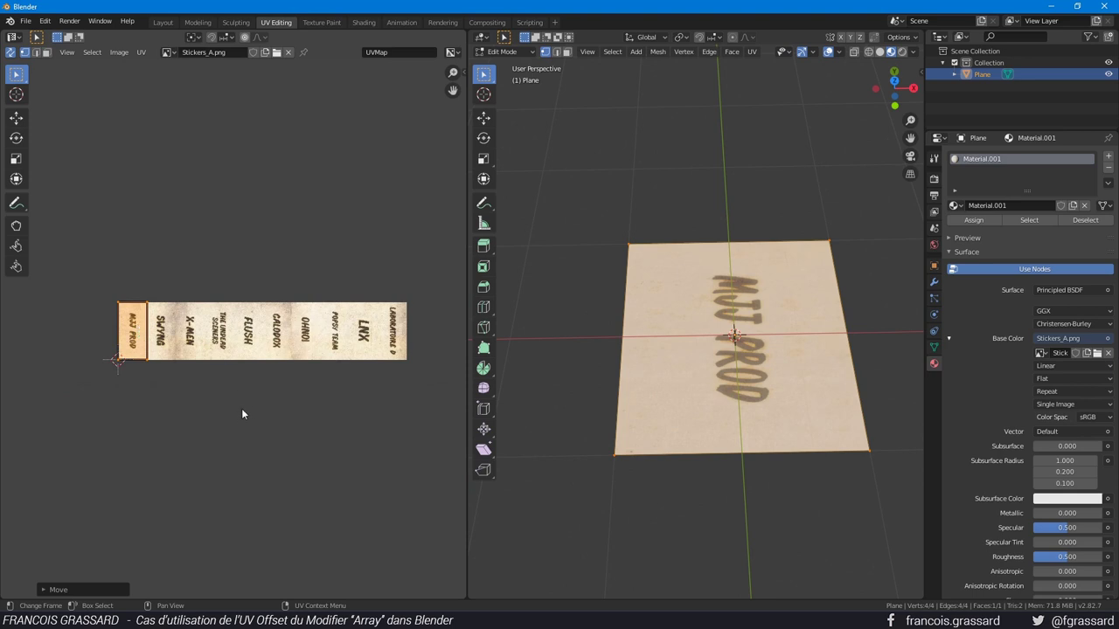
pyautogui.press('g')
pyautogui.press('x')
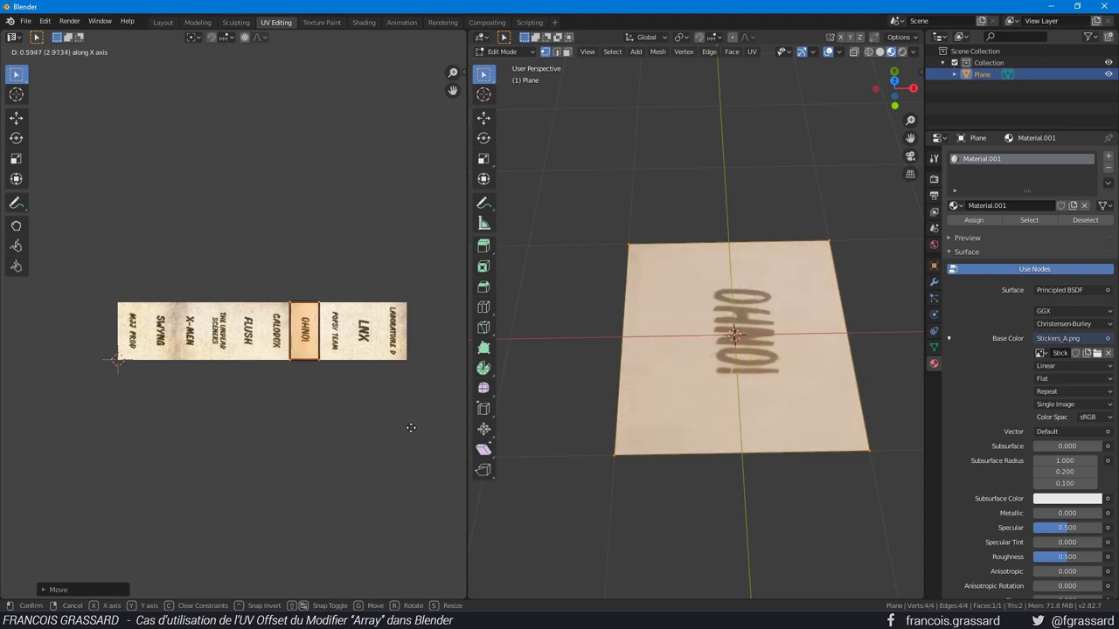
pyautogui.click(222, 368)
pyautogui.scroll(1, 222, 368)
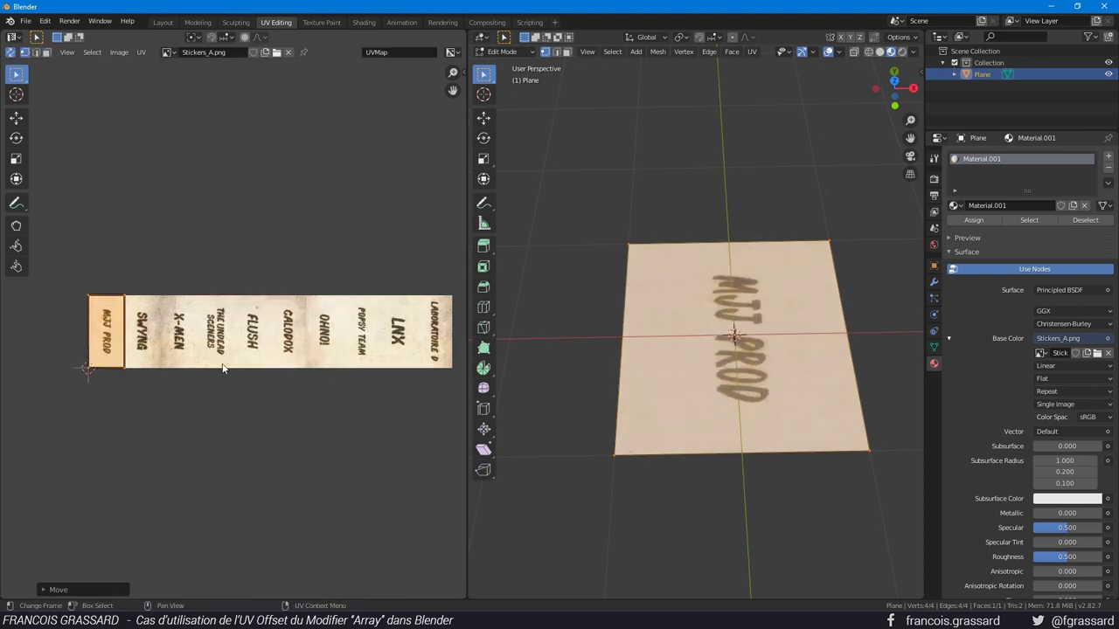
pyautogui.press('Tab')
pyautogui.scroll(-3, 699, 332)
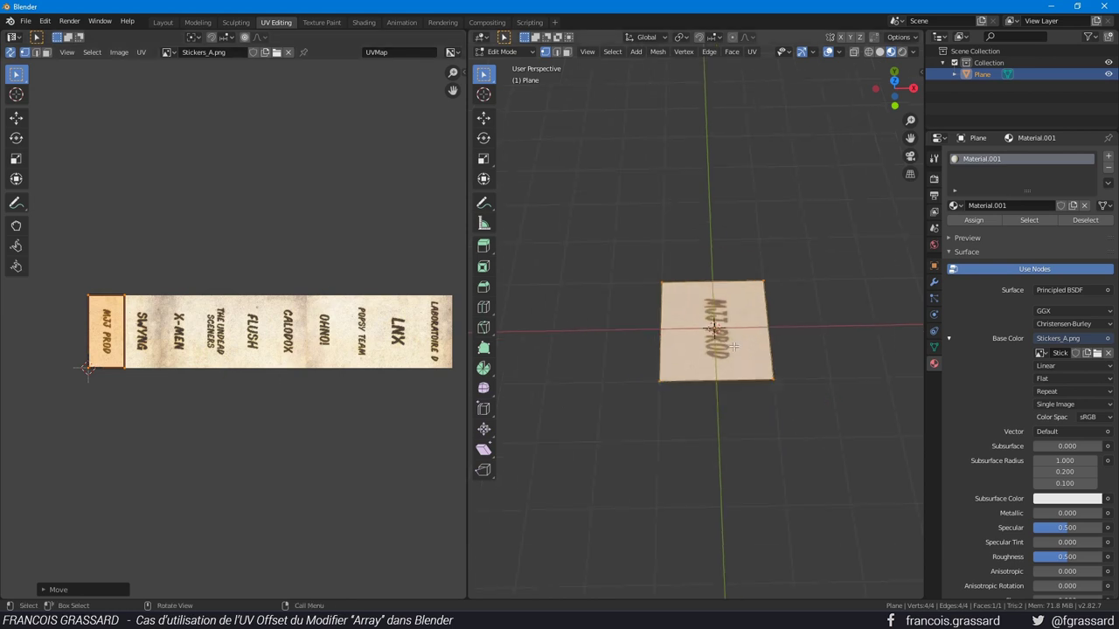
pyautogui.moveTo(699, 350); pyautogui.dragTo(787, 254, button='middle')
# Step: Show the N sidebar and set the plane's Y location to 3 m
pyautogui.press('n')
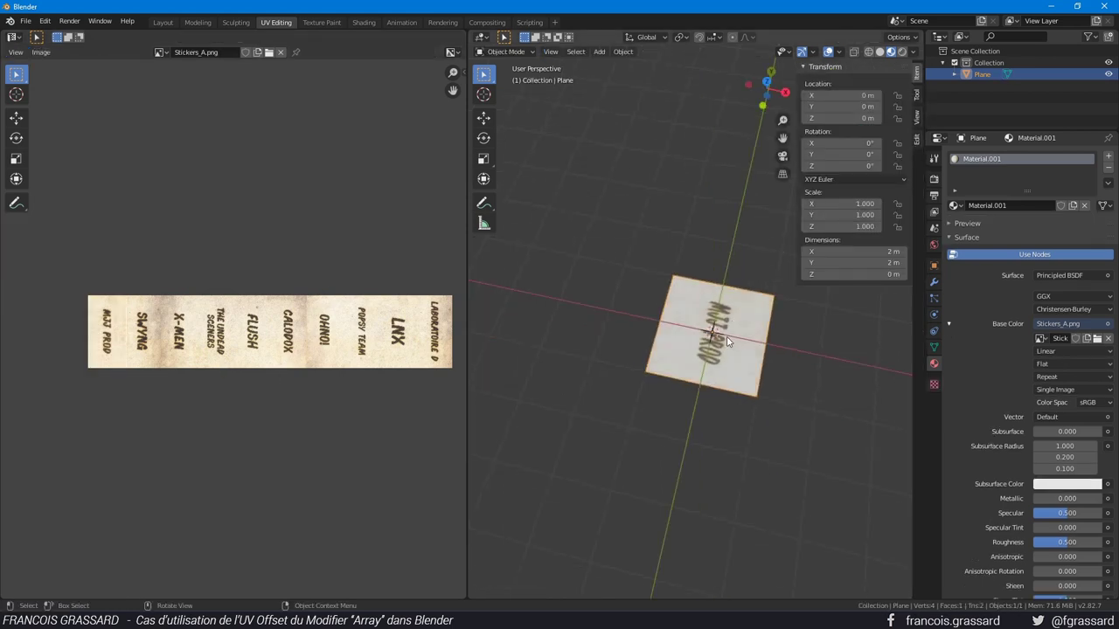
pyautogui.moveTo(732, 321)
pyautogui.mouseDown(button='middle')
pyautogui.moveTo(687, 439)
pyautogui.moveTo(673, 360)
pyautogui.mouseUp(button='middle')
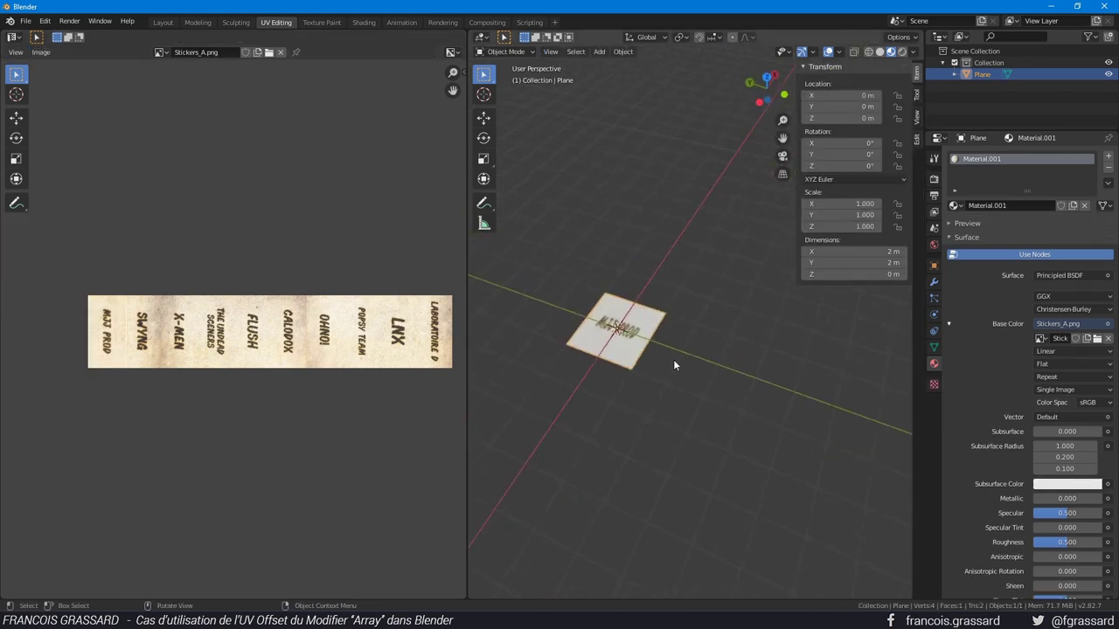
pyautogui.press('g')
pyautogui.press('y')
pyautogui.click(768, 378)
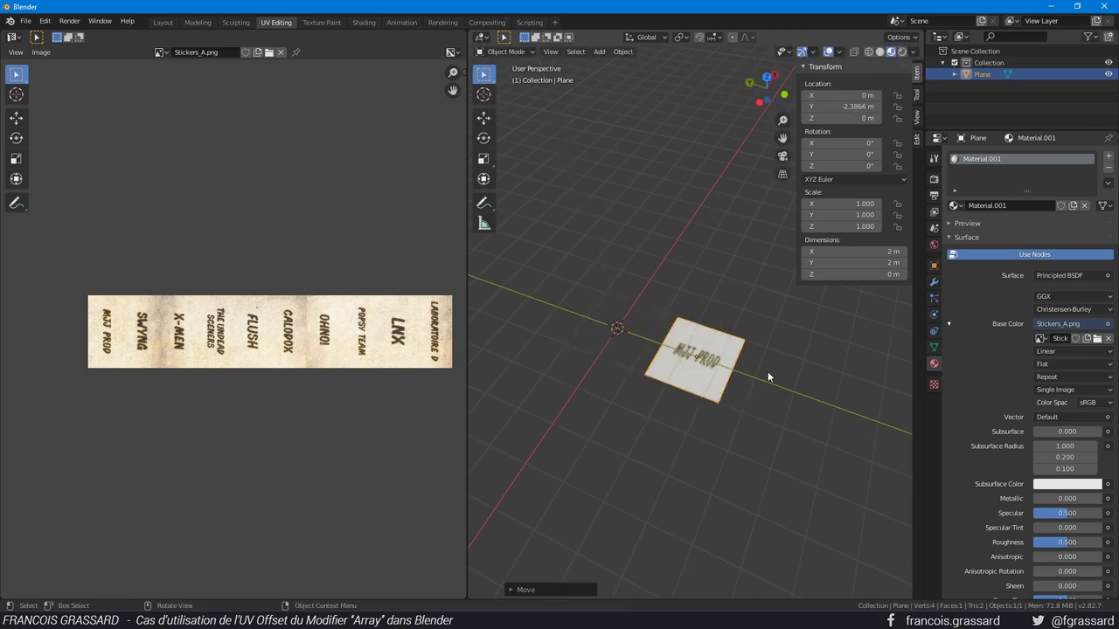
pyautogui.click(844, 107)
pyautogui.write('3')
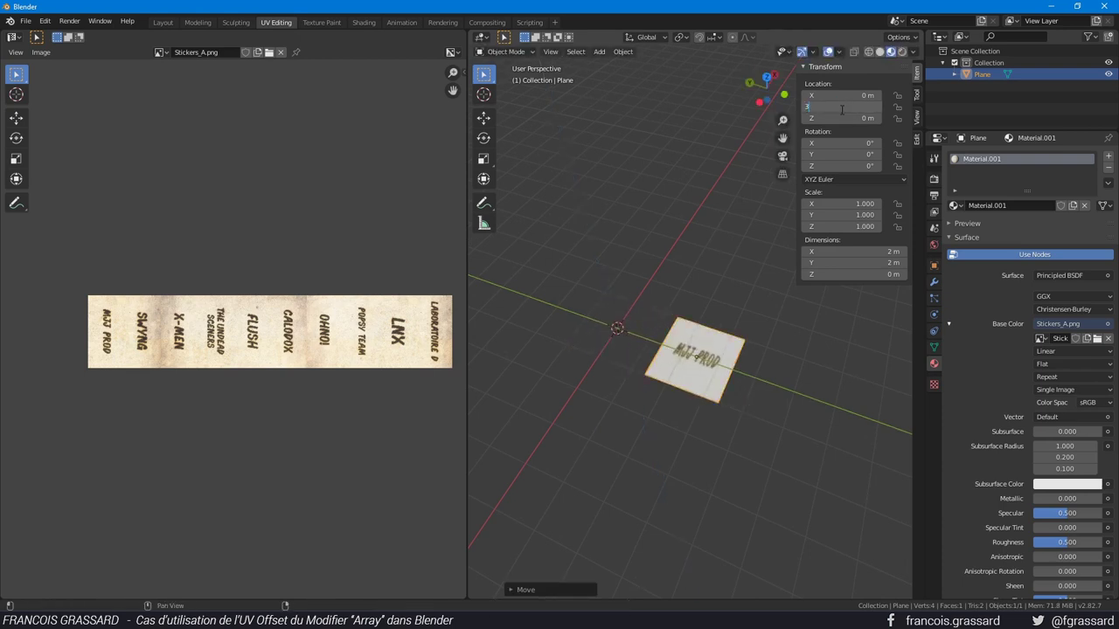
pyautogui.press('Return')
# Step: Set the plane's X location to 3 m
pyautogui.moveTo(744, 286)
pyautogui.mouseDown(button='middle')
pyautogui.moveTo(540, 321)
pyautogui.moveTo(779, 314)
pyautogui.mouseUp(button='middle')
pyautogui.scroll(5, 779, 315)
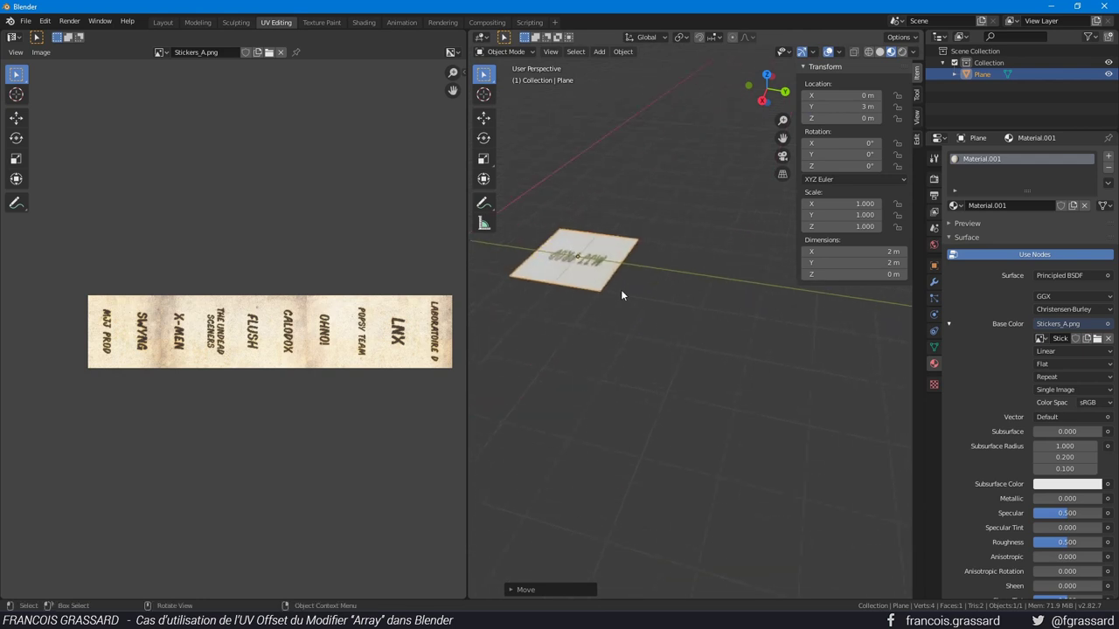
pyautogui.moveTo(621, 289); pyautogui.dragTo(583, 291, button='middle')
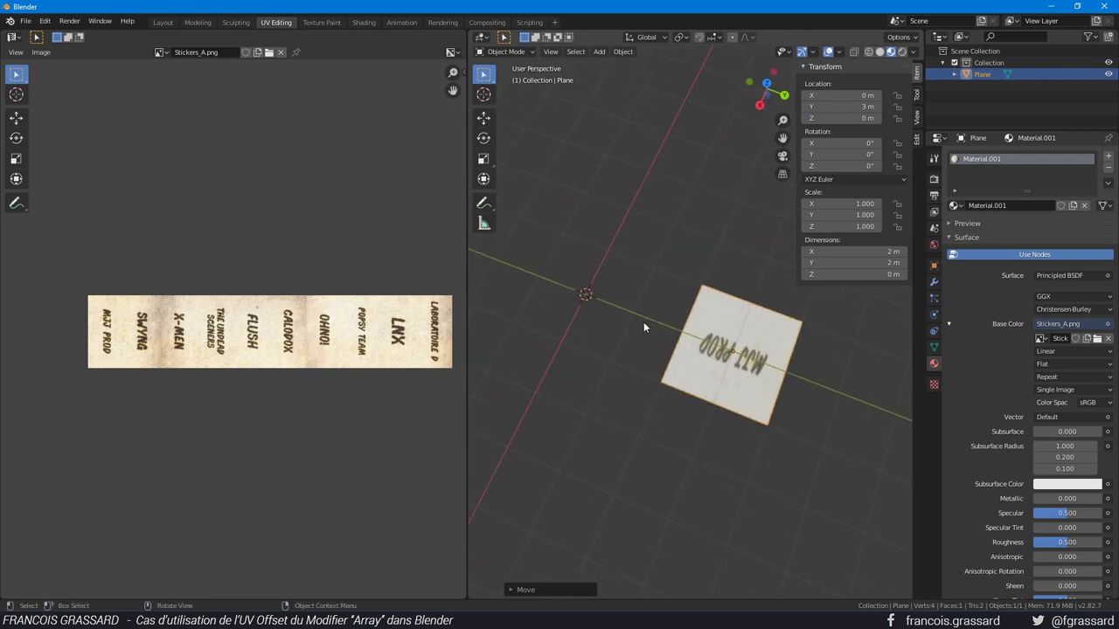
pyautogui.click(737, 373)
pyautogui.scroll(-2, 653, 342)
pyautogui.moveTo(823, 392)
pyautogui.mouseDown(button='middle')
pyautogui.moveTo(636, 264)
pyautogui.moveTo(664, 253)
pyautogui.mouseUp(button='middle')
pyautogui.click(846, 98)
pyautogui.write('3')
pyautogui.press('Return')
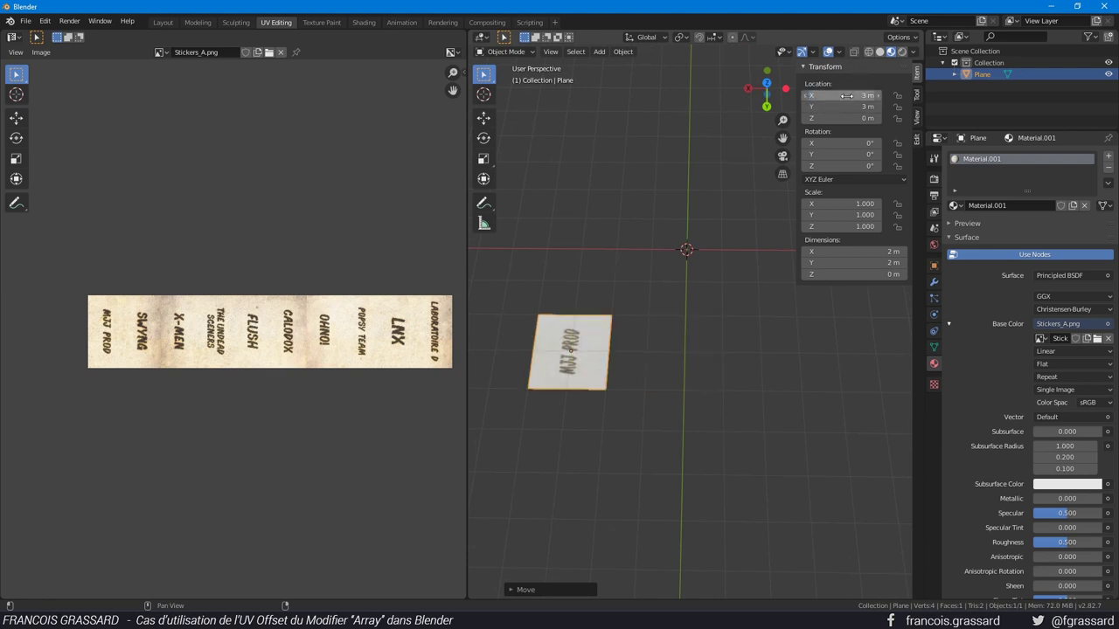
# Step: Set the plane's Z location to 0 m
pyautogui.moveTo(604, 350)
pyautogui.mouseDown(button='middle')
pyautogui.moveTo(564, 367)
pyautogui.moveTo(648, 227)
pyautogui.moveTo(752, 171)
pyautogui.mouseUp(button='middle')
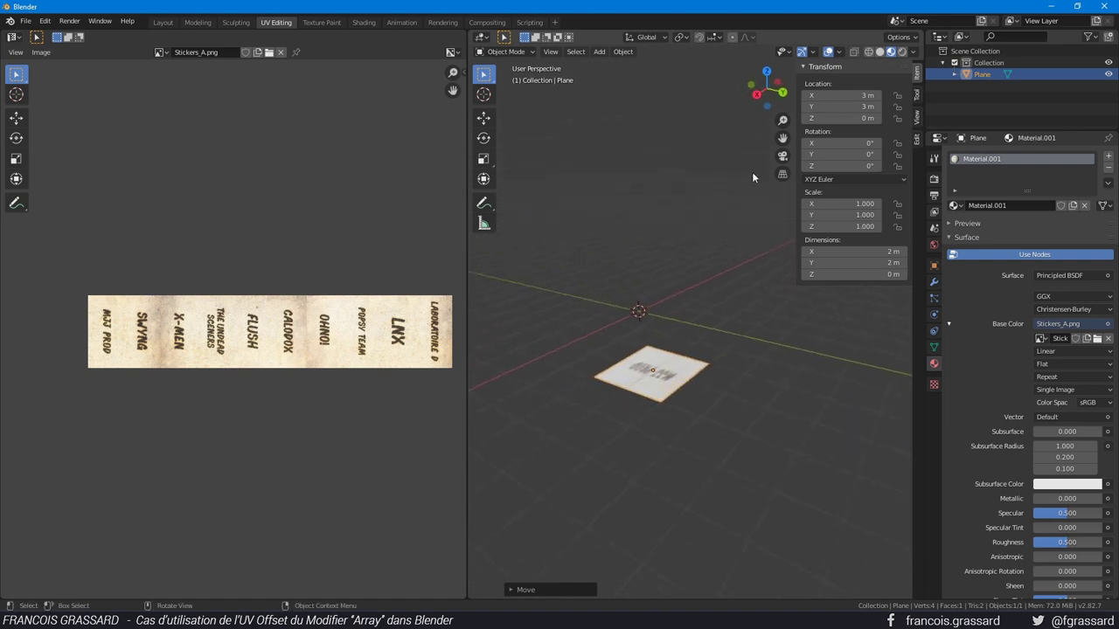
pyautogui.moveTo(751, 219)
pyautogui.mouseDown(button='middle')
pyautogui.moveTo(741, 293)
pyautogui.moveTo(772, 147)
pyautogui.mouseUp(button='middle')
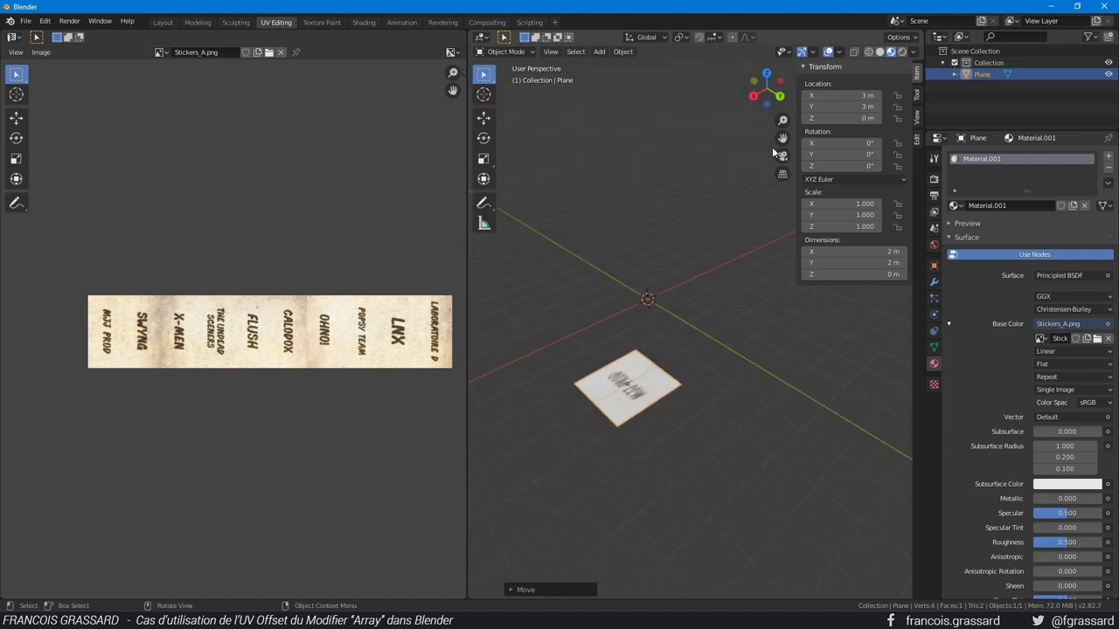
pyautogui.moveTo(845, 119); pyautogui.dragTo(844, 119)
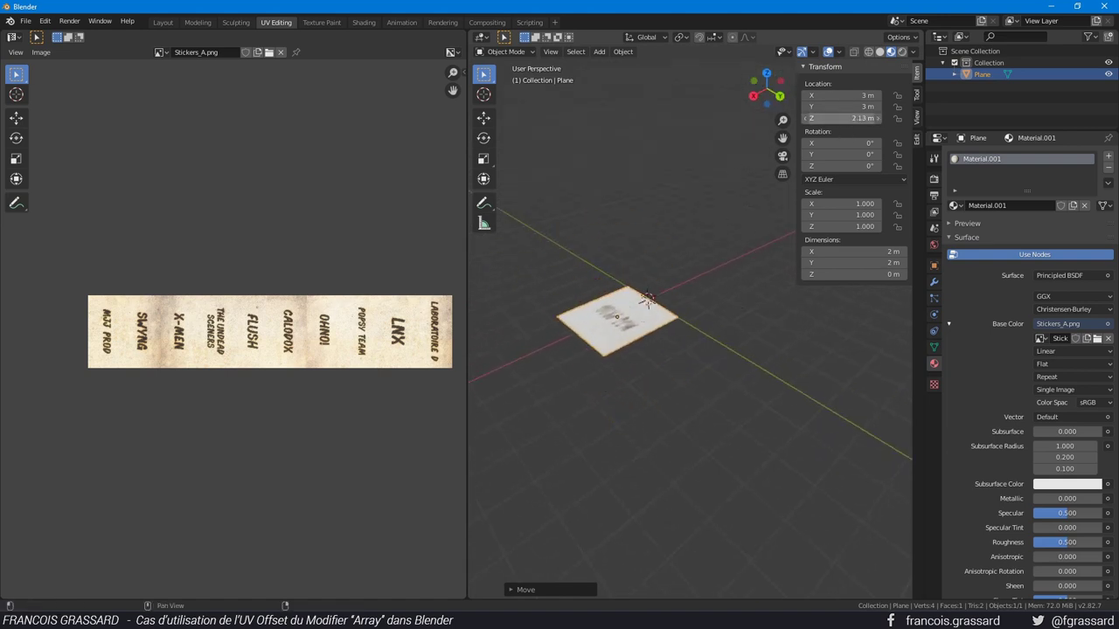
pyautogui.click(842, 120)
pyautogui.press('Return')
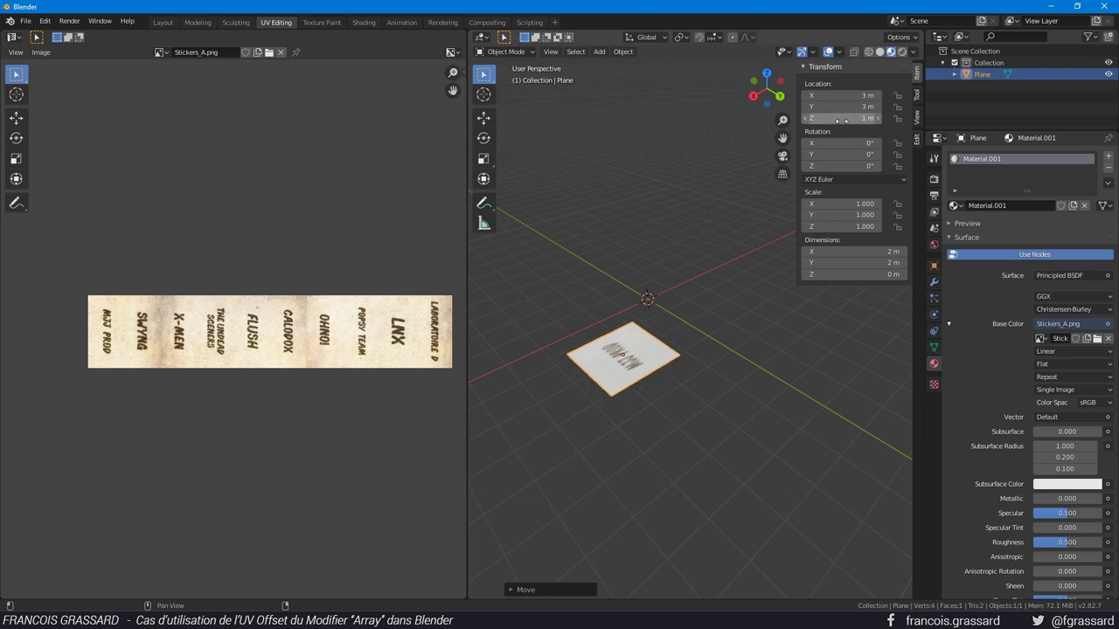
pyautogui.click(842, 119)
pyautogui.write('0')
pyautogui.press('Return')
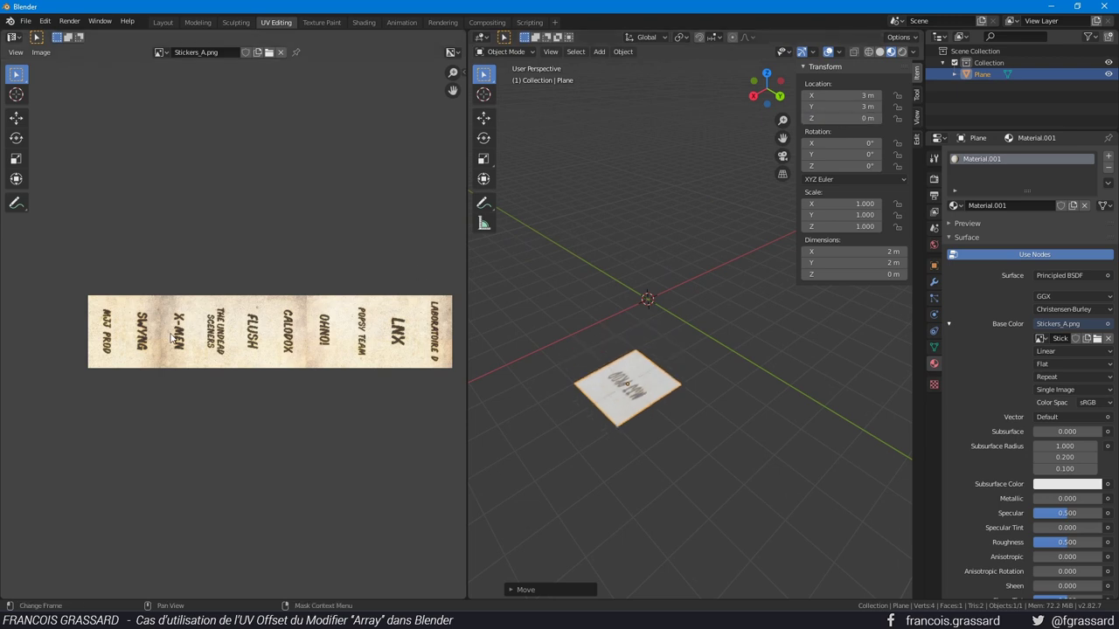
pyautogui.moveTo(716, 347)
pyautogui.mouseDown(button='middle')
pyautogui.moveTo(581, 341)
pyautogui.moveTo(800, 97)
pyautogui.mouseUp(button='middle')
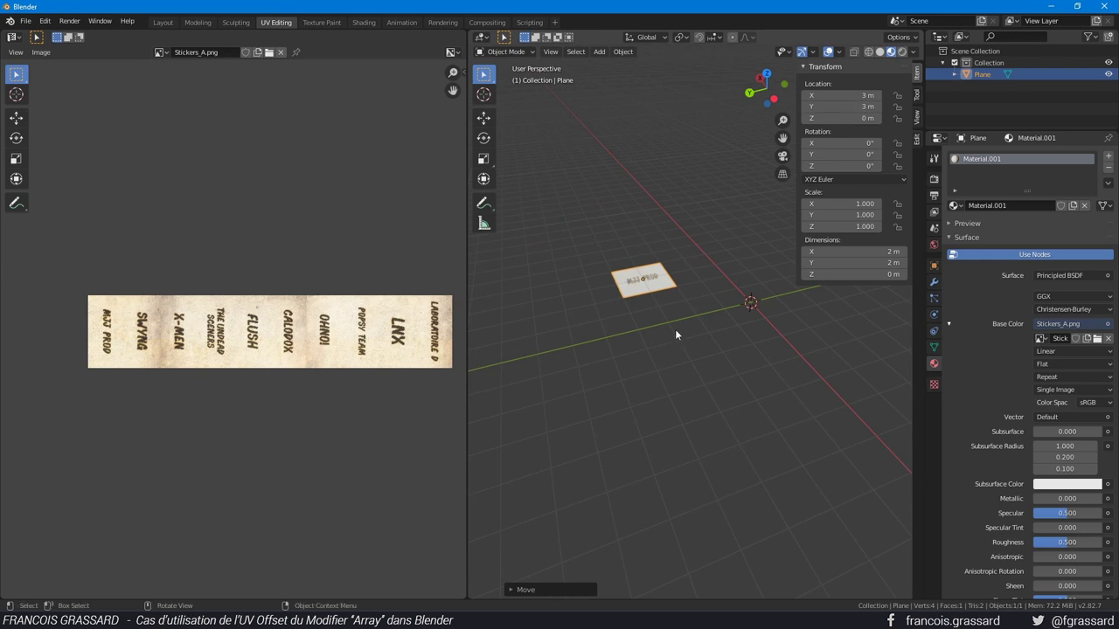
# Step: Return to Edit Mode and try sliding the UV face toward OHNO!, cancelling to keep MJJ PROD
pyautogui.press('Tab')
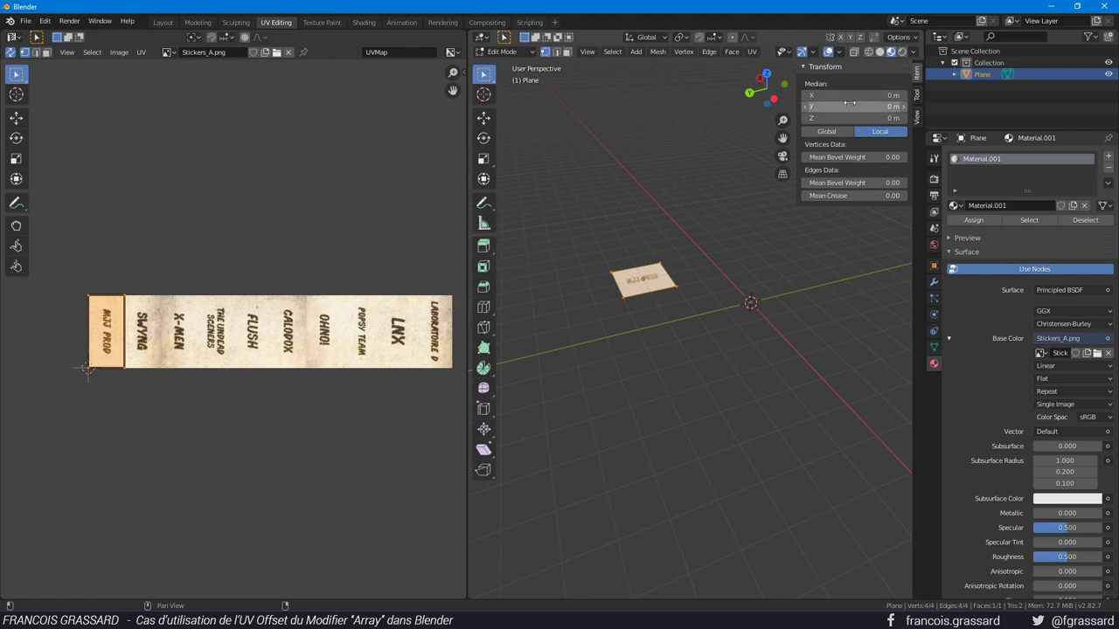
pyautogui.moveTo(627, 290); pyautogui.dragTo(678, 297, button='middle')
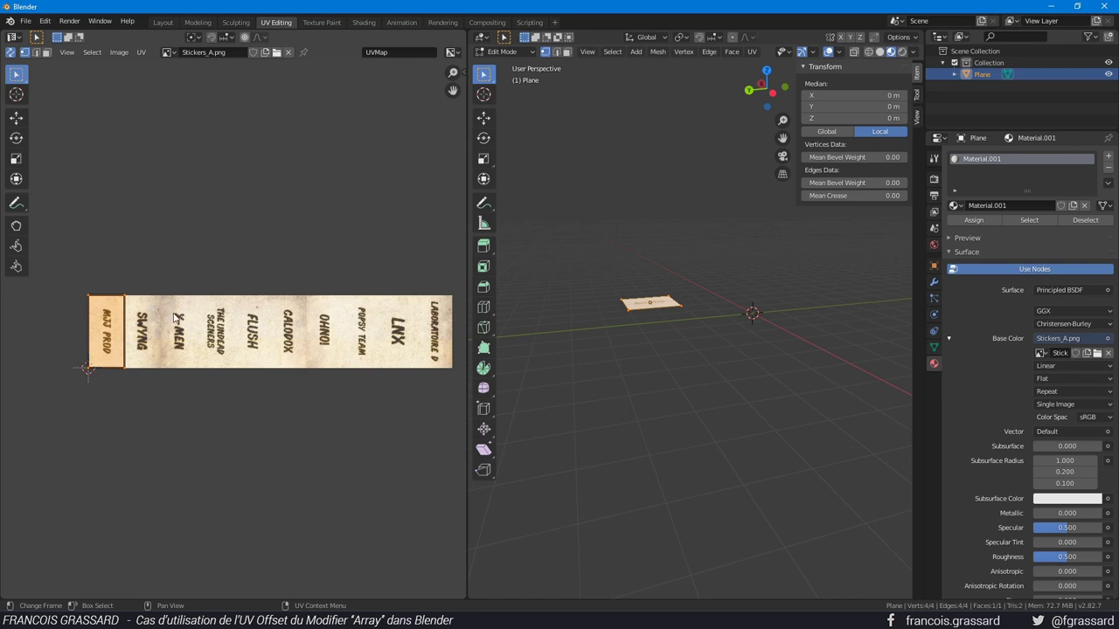
pyautogui.scroll(1, 175, 320)
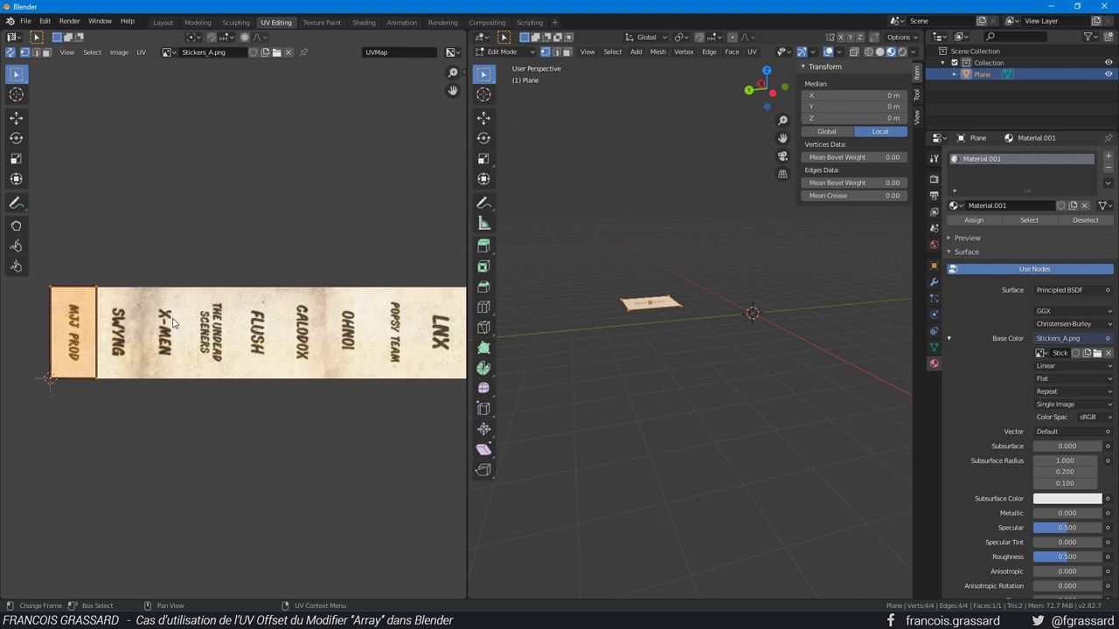
pyautogui.press('g')
pyautogui.press('x')
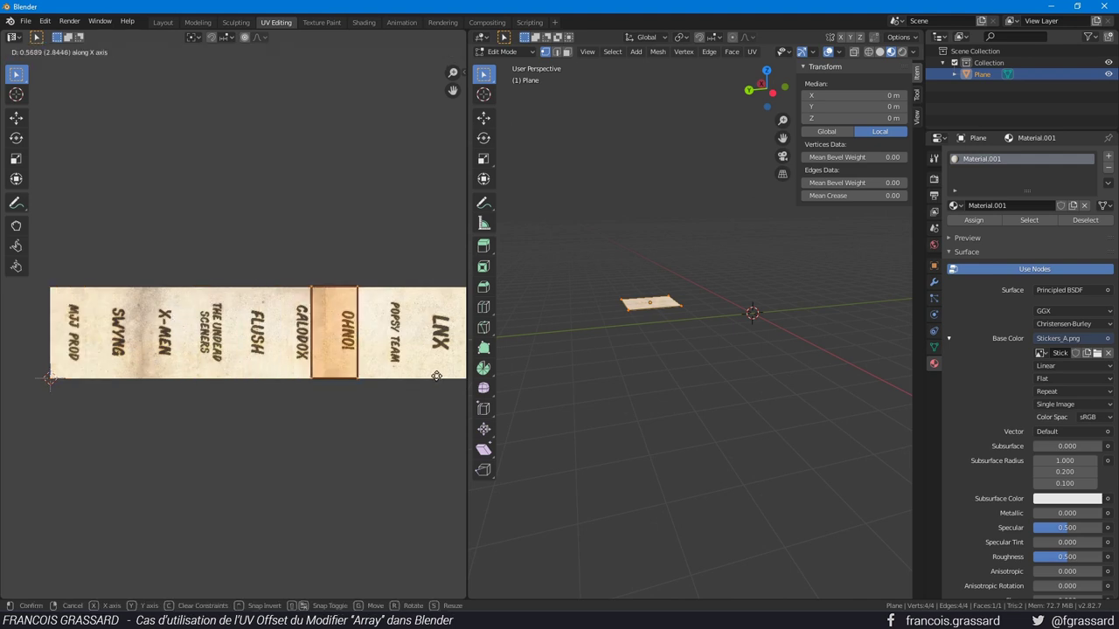
pyautogui.press('y')
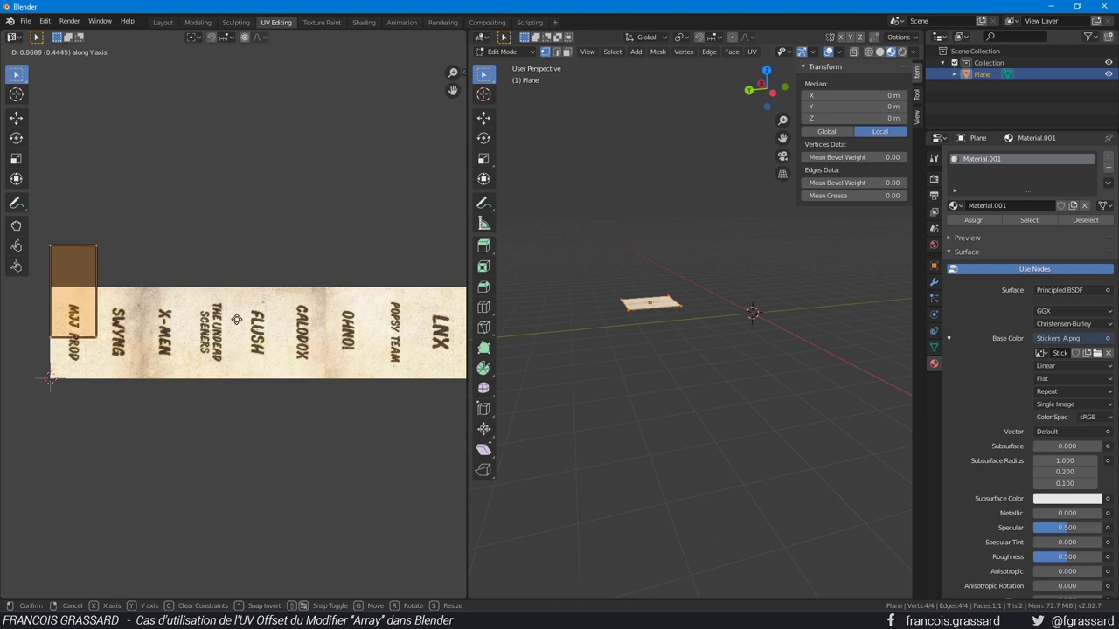
pyautogui.press('Escape')
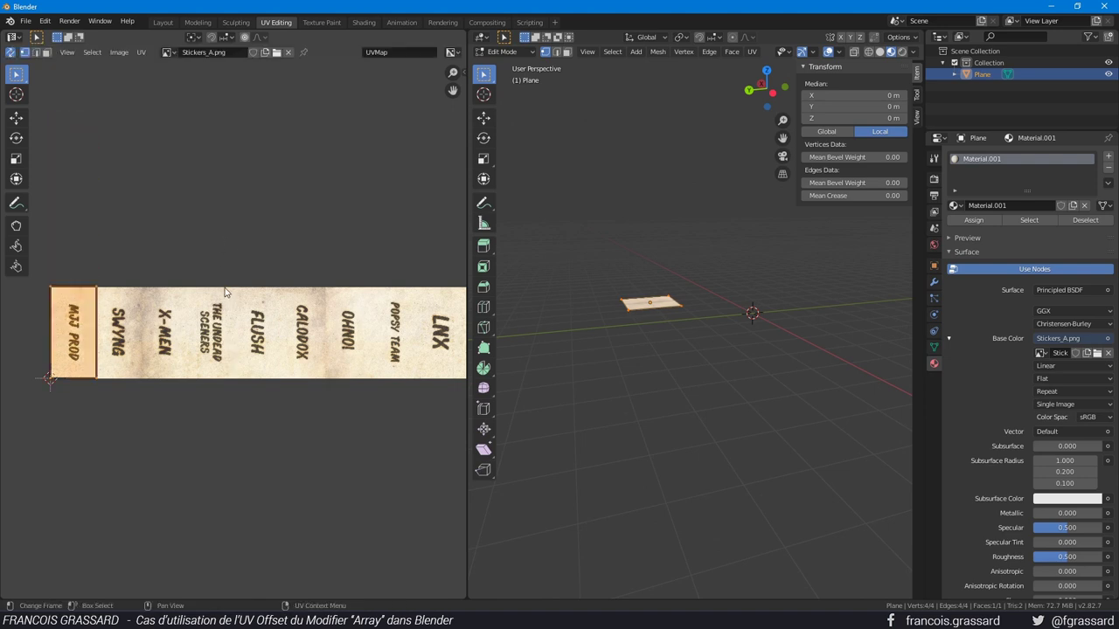
pyautogui.scroll(-2, 225, 293)
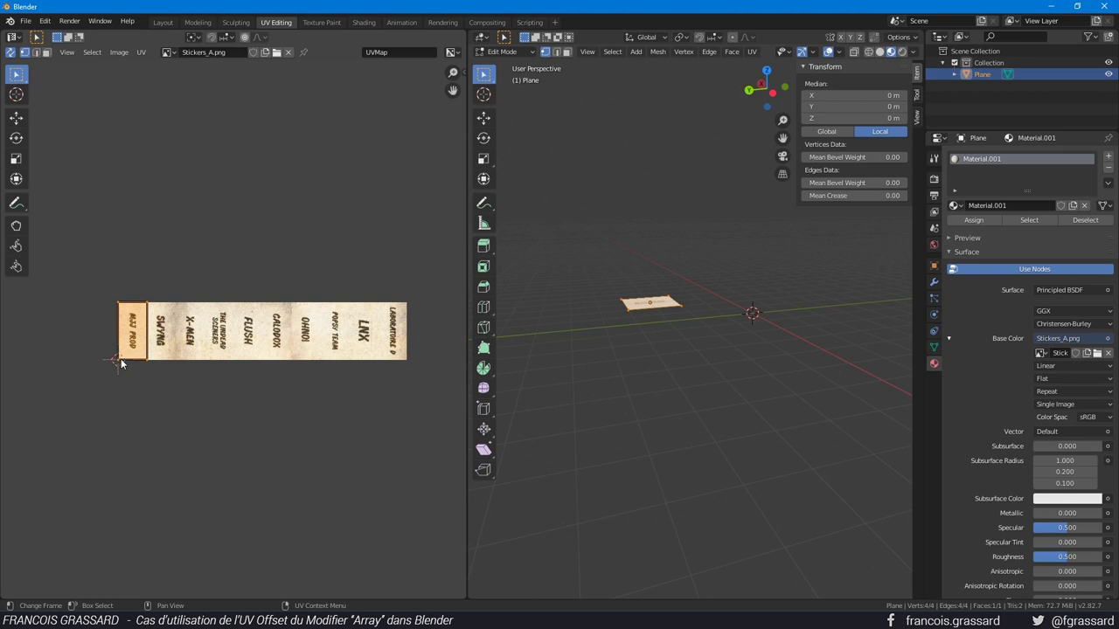
pyautogui.scroll(2, 121, 359)
pyautogui.click(49, 376)
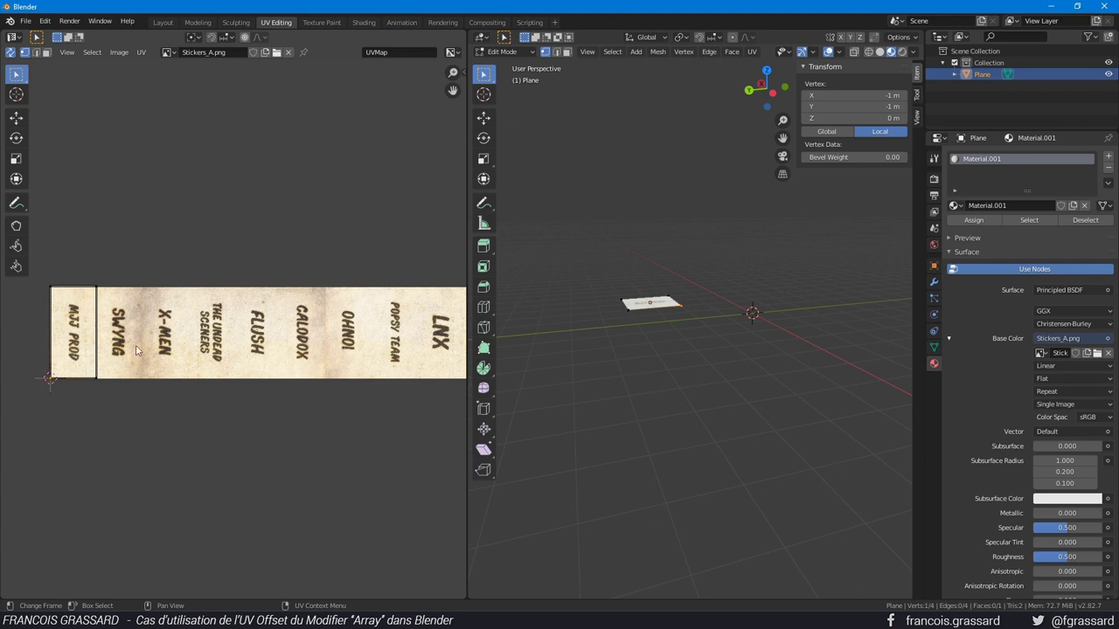
pyautogui.scroll(-1, 317, 367)
pyautogui.keyDown('ctrl'); pyautogui.scroll(-2, 99, 369); pyautogui.keyUp('ctrl')
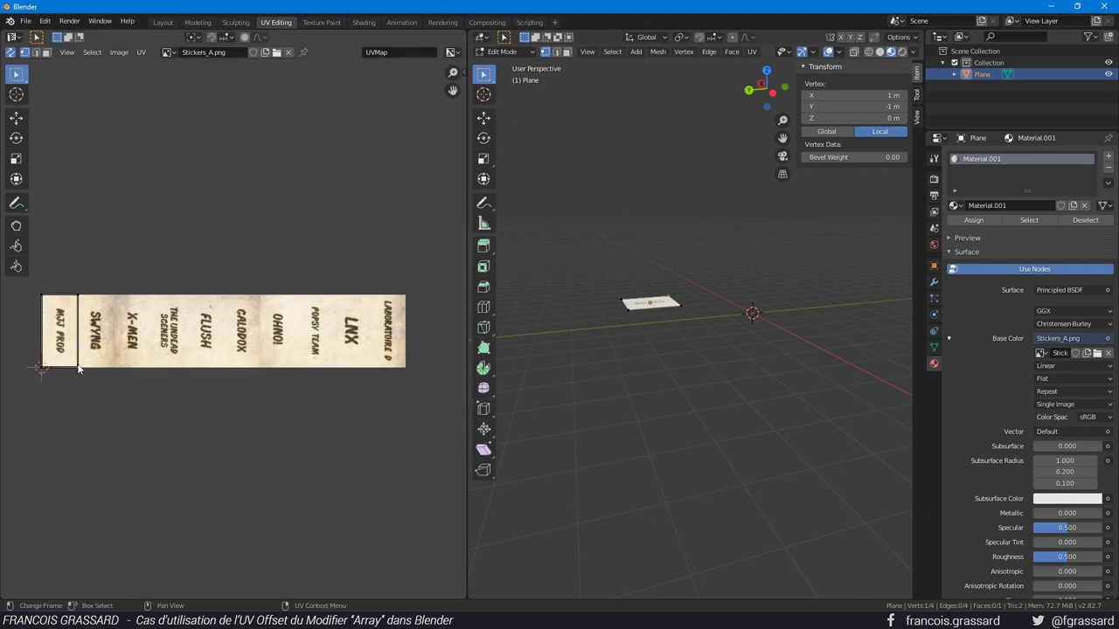
pyautogui.press('g')
pyautogui.press('x')
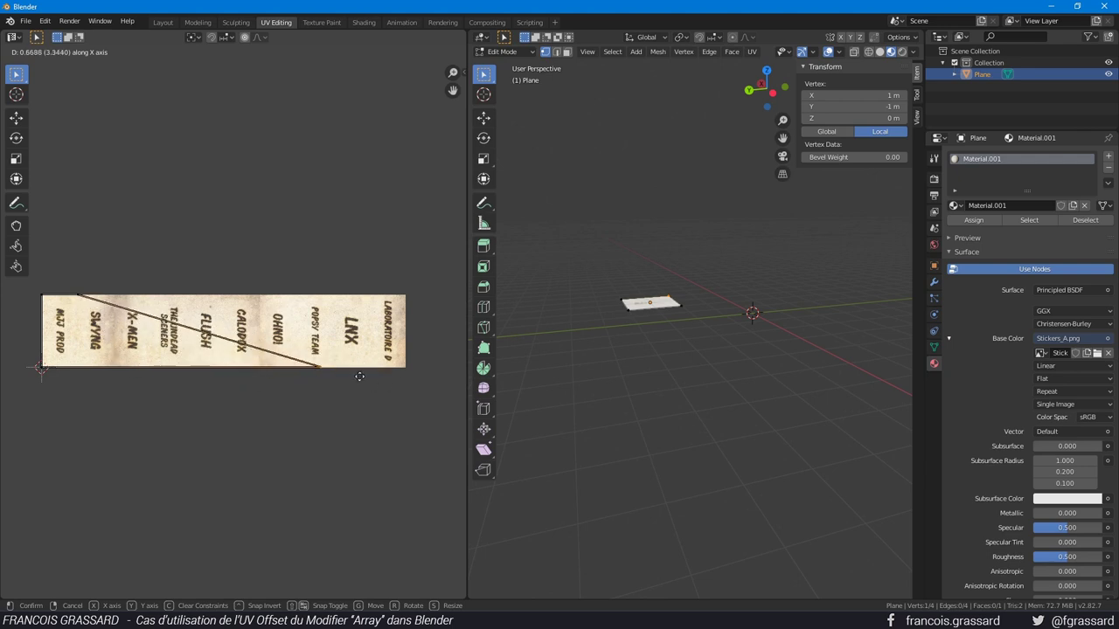
pyautogui.rightClick(402, 378)
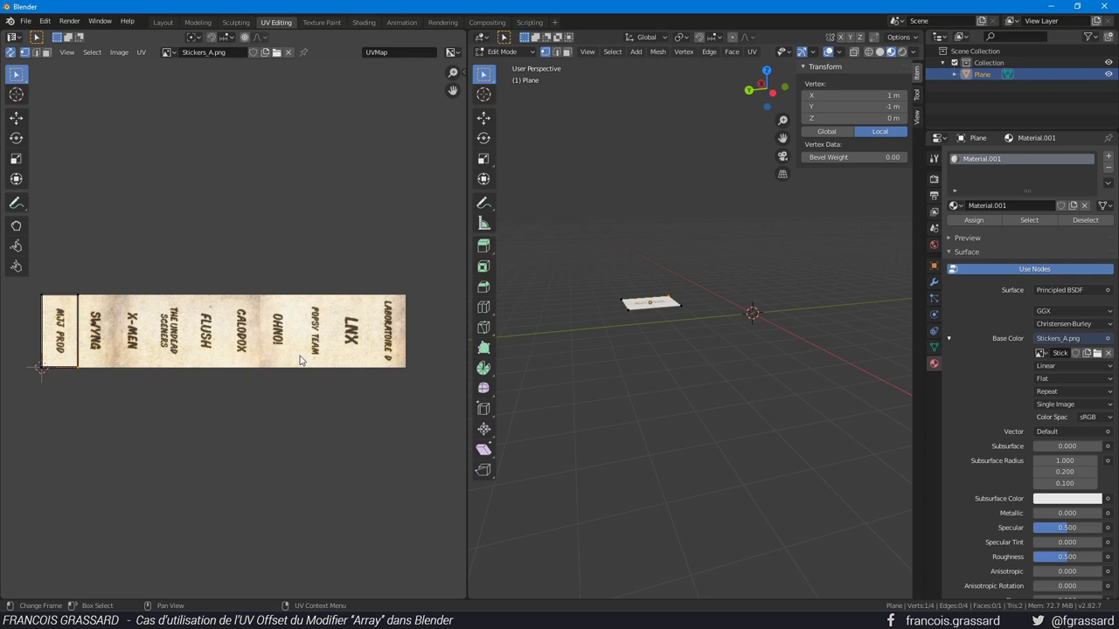
pyautogui.scroll(2, 68, 364)
pyautogui.moveTo(273, 411)
pyautogui.mouseDown()
pyautogui.moveTo(138, 367)
pyautogui.moveTo(304, 408)
pyautogui.mouseUp()
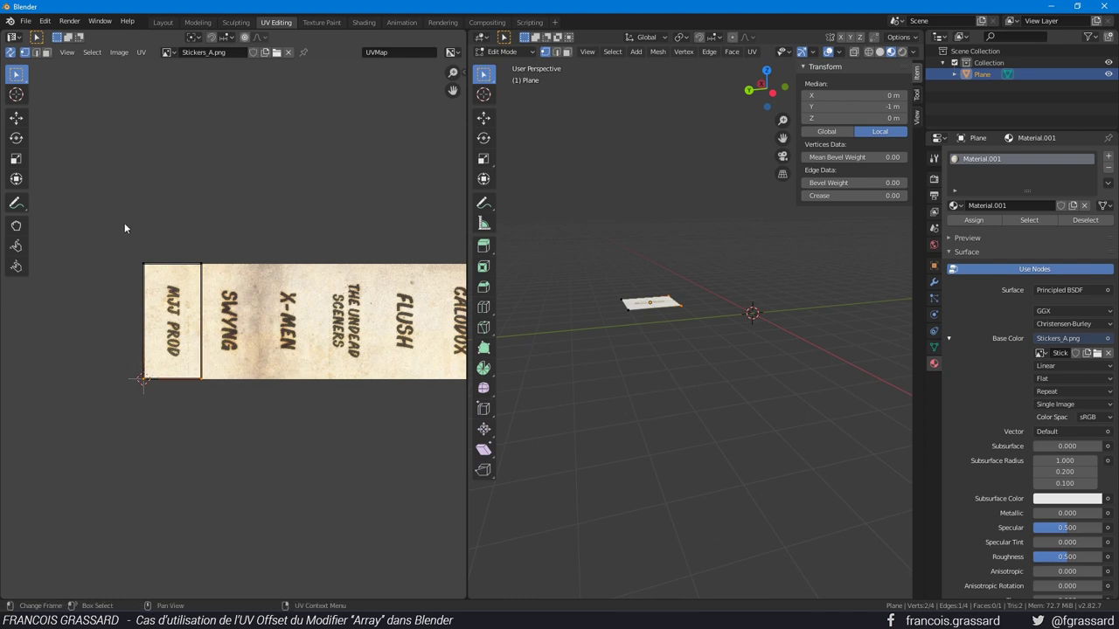
pyautogui.moveTo(114, 229); pyautogui.dragTo(288, 273)
pyautogui.scroll(-2, 250, 330)
pyautogui.click(202, 336)
pyautogui.scroll(1, 246, 340)
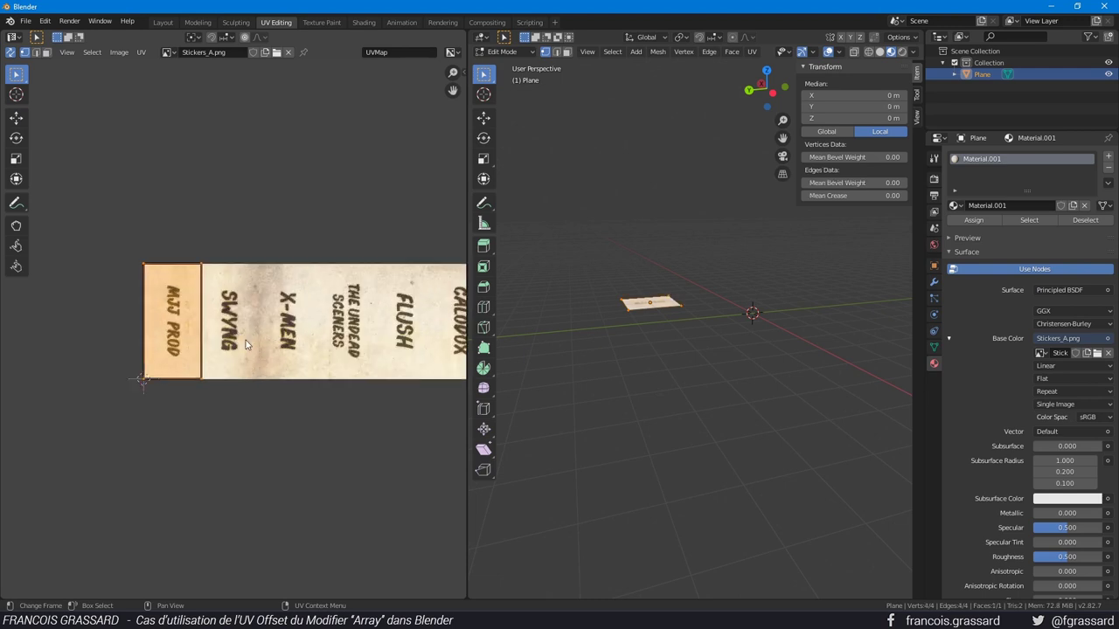
pyautogui.scroll(1, 172, 361)
pyautogui.moveTo(172, 361); pyautogui.dragTo(201, 366, button='middle')
pyautogui.moveTo(664, 367)
pyautogui.mouseDown(button='middle')
pyautogui.moveTo(612, 340)
pyautogui.moveTo(664, 343)
pyautogui.mouseUp(button='middle')
pyautogui.press('KP_Decimal')
pyautogui.scroll(-3, 664, 343)
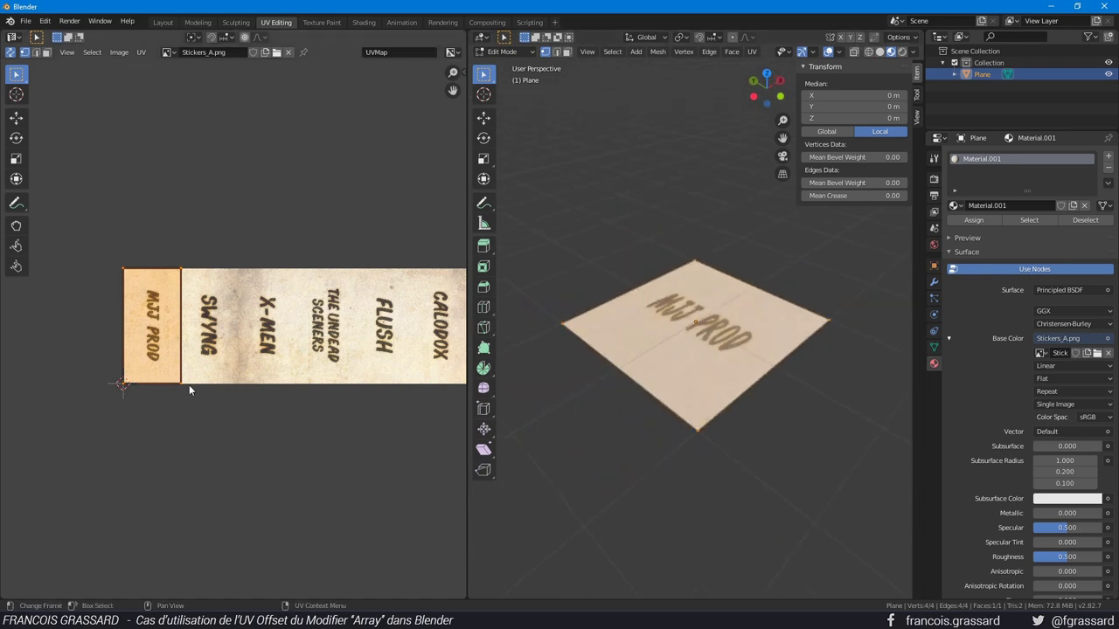
pyautogui.press('g')
pyautogui.press('x')
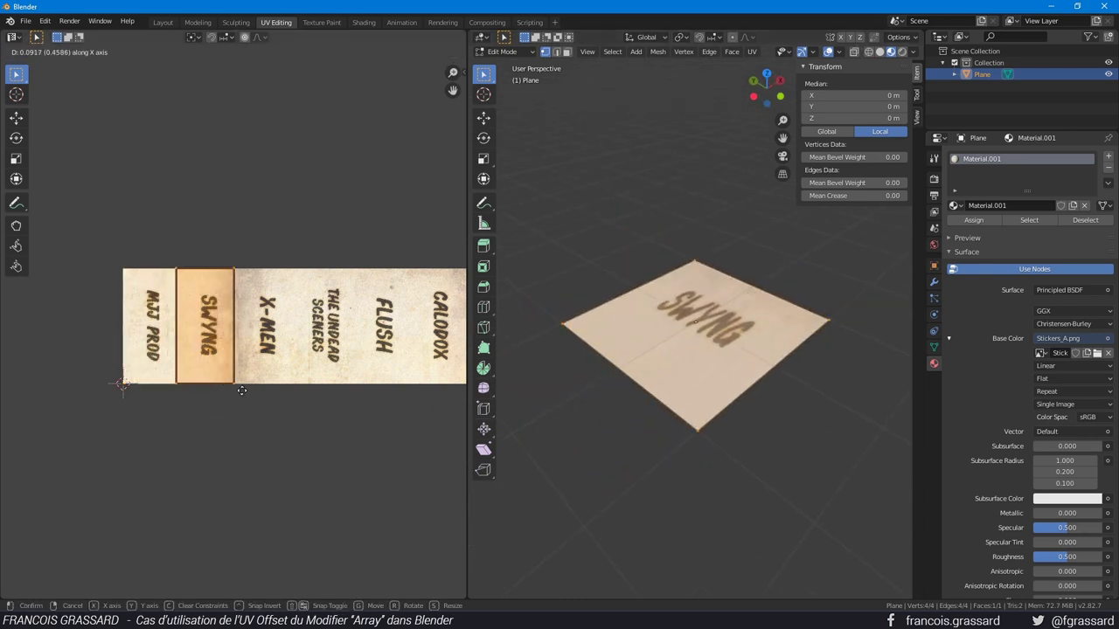
pyautogui.rightClick(300, 378)
pyautogui.scroll(-2, 809, 429)
pyautogui.scroll(-2, 795, 420)
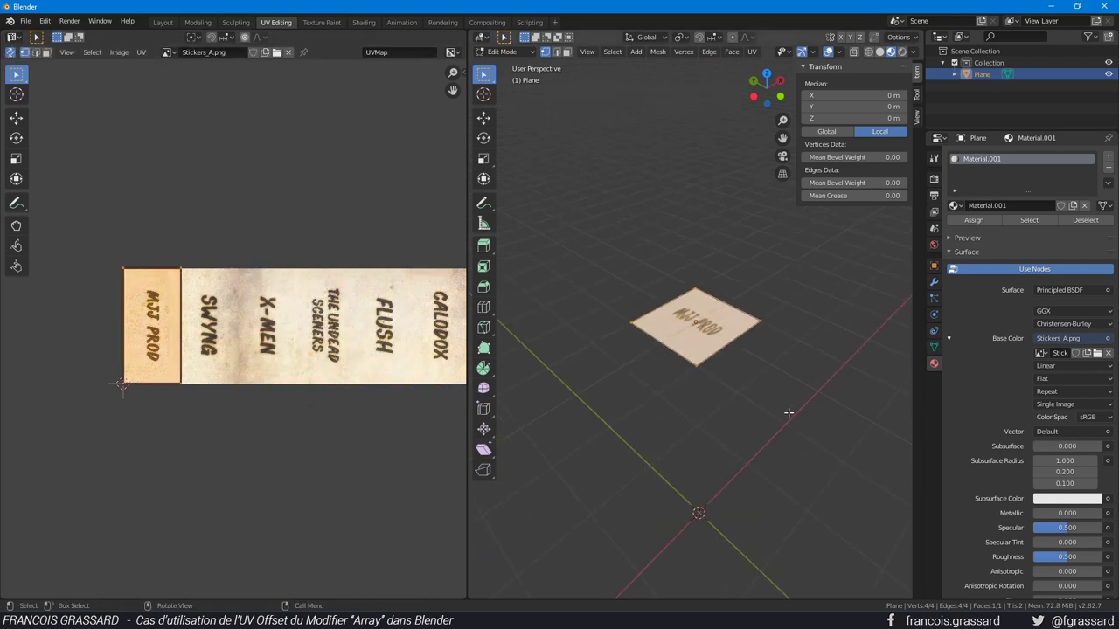
pyautogui.scroll(-1, 788, 412)
# Step: Scale the plane along X to 0.498 so it fits one sticker
pyautogui.press('Tab')
pyautogui.press('s')
pyautogui.press('x')
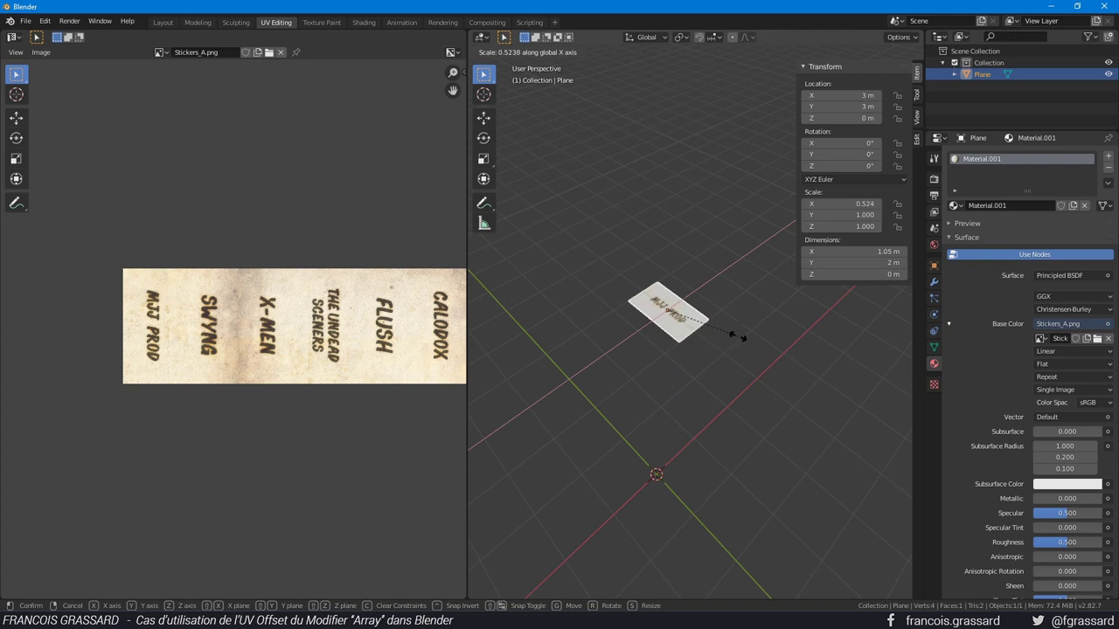
pyautogui.click(732, 333)
pyautogui.moveTo(732, 333); pyautogui.dragTo(667, 479, button='middle')
# Step: Duplicate the plane along X, map the copy's UVs to SWYNG, then delete the copy
pyautogui.hotkey('shift', 'd')
pyautogui.press('x')
pyautogui.click(691, 405)
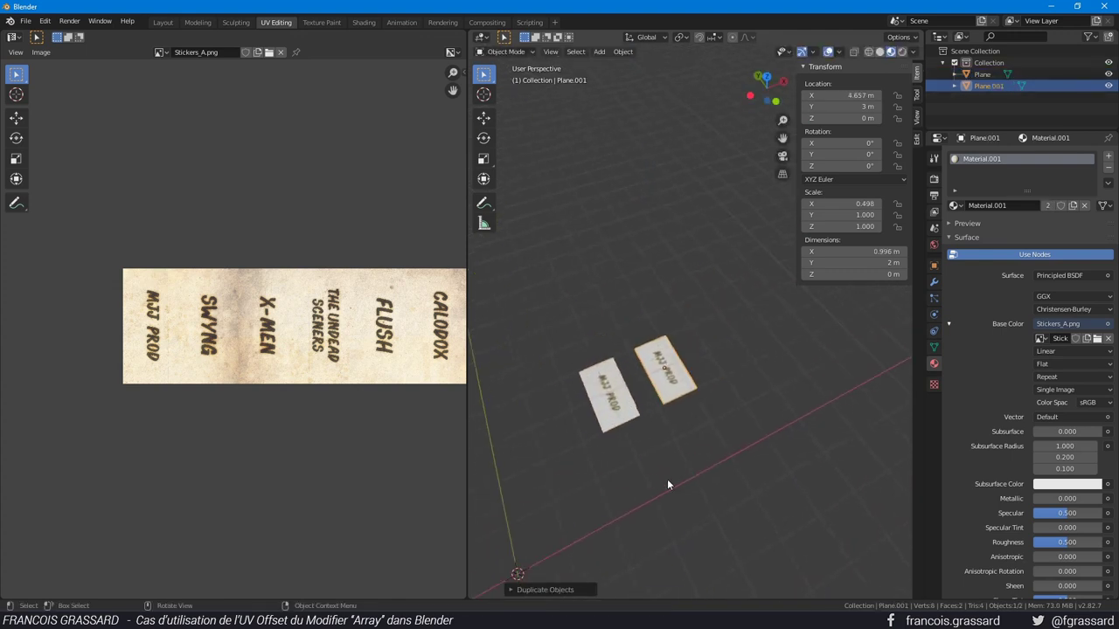
pyautogui.scroll(2, 668, 479)
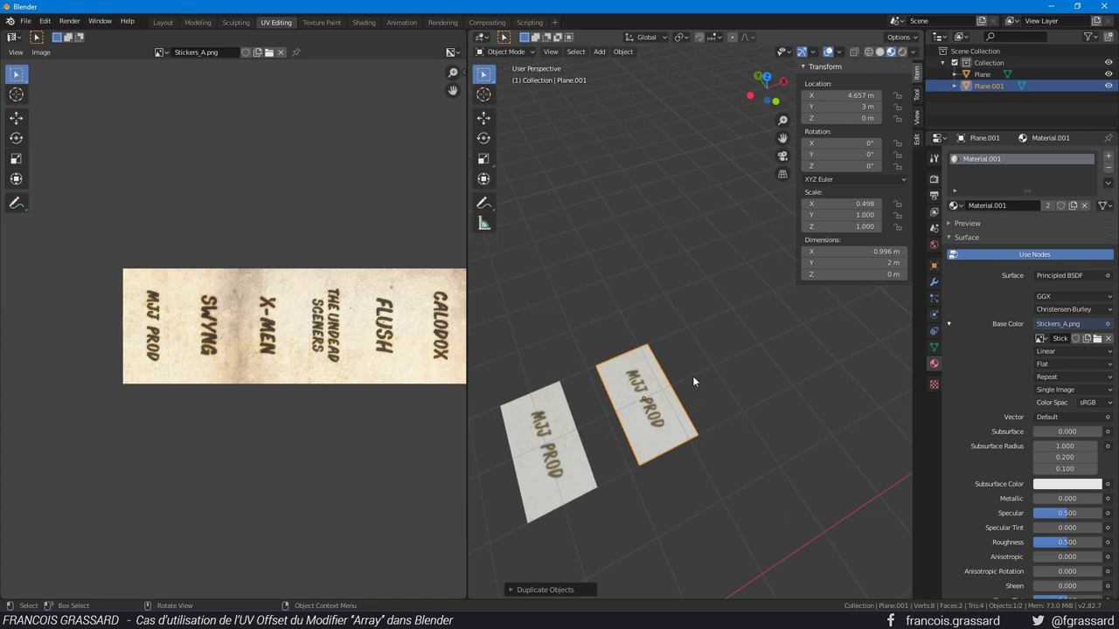
pyautogui.press('Tab')
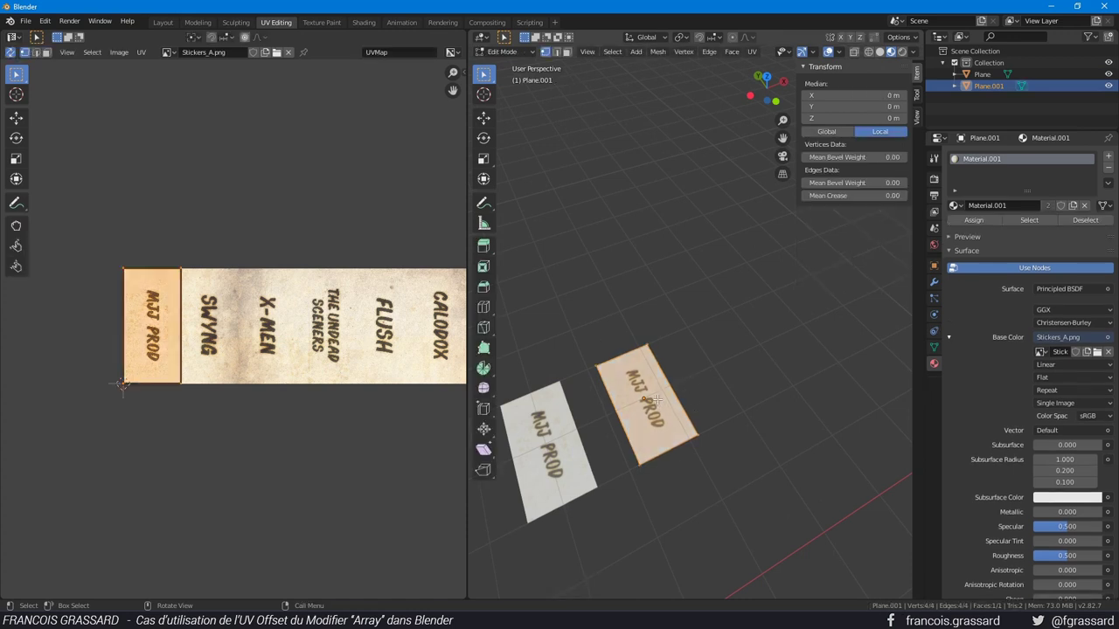
pyautogui.press('g')
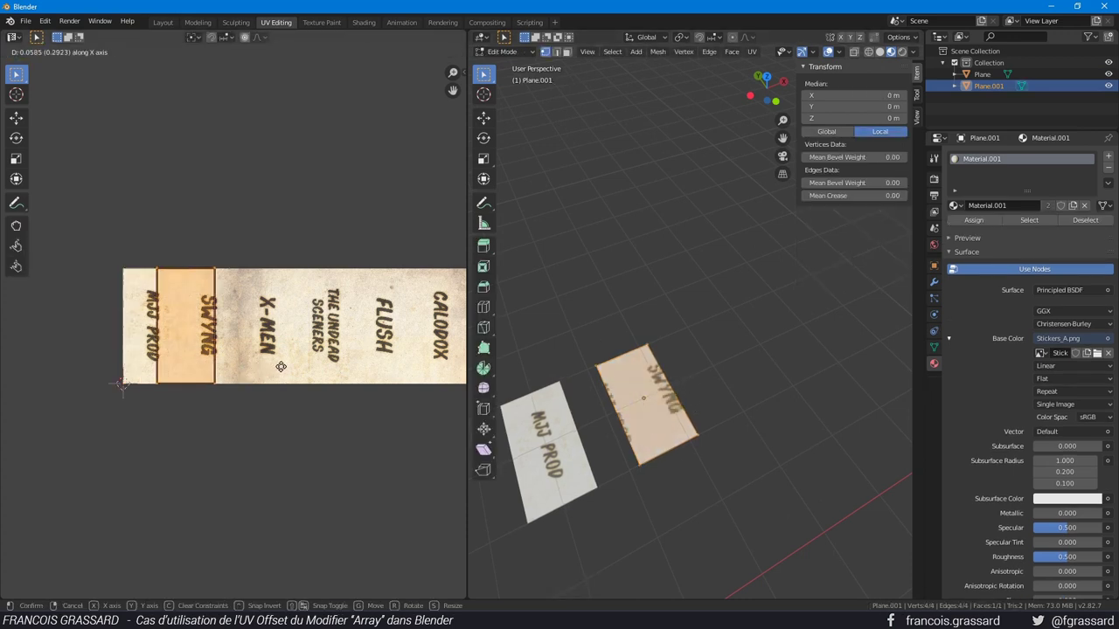
pyautogui.click(99, 403)
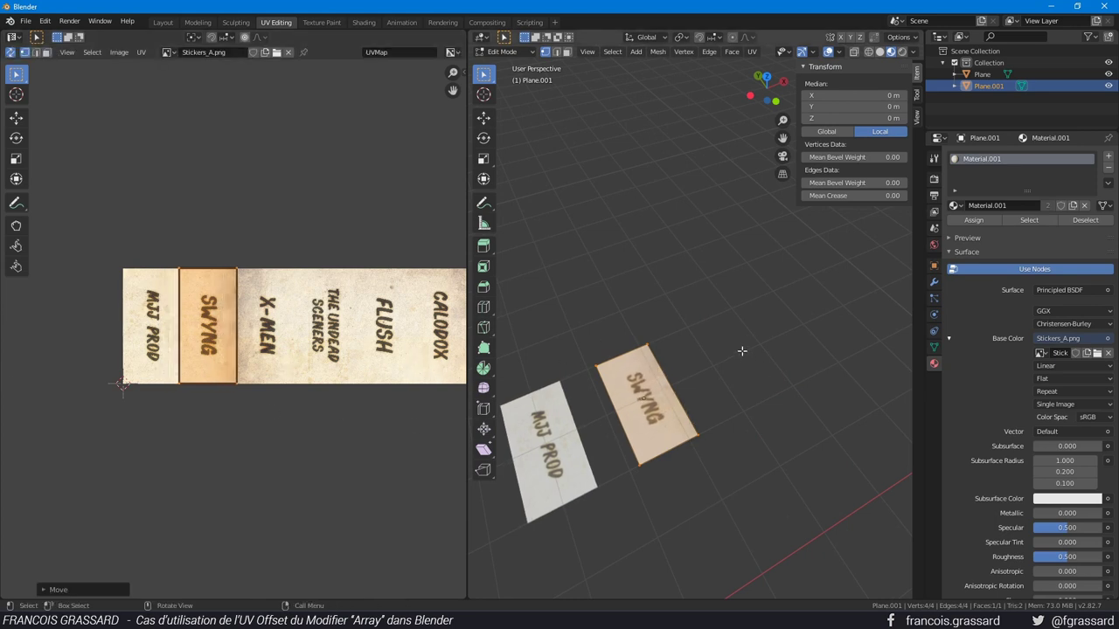
pyautogui.press('Tab')
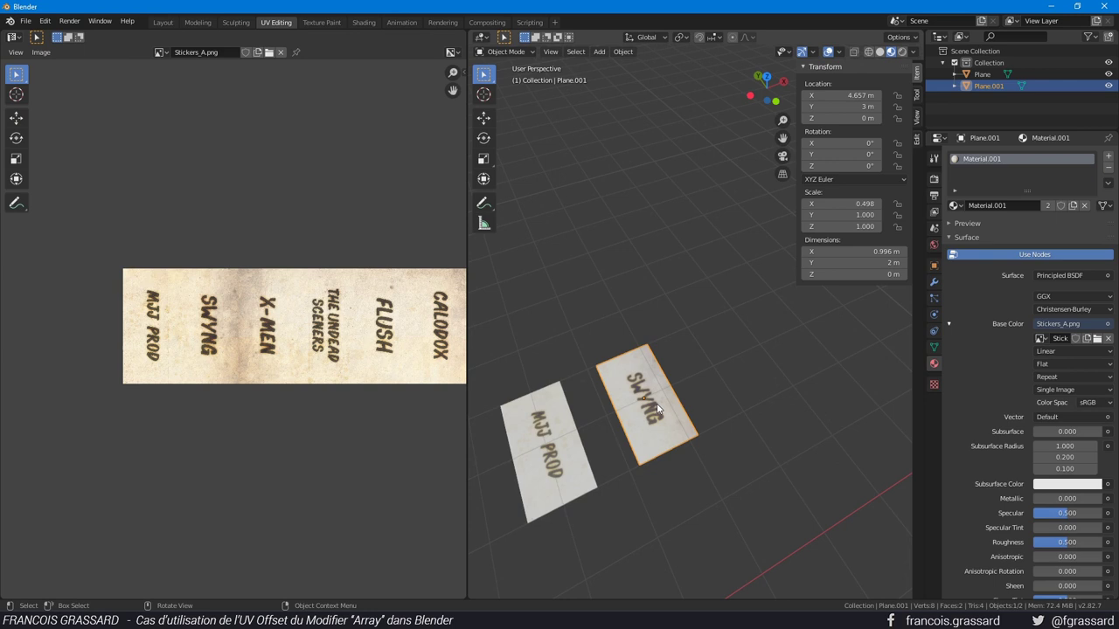
pyautogui.press('Delete')
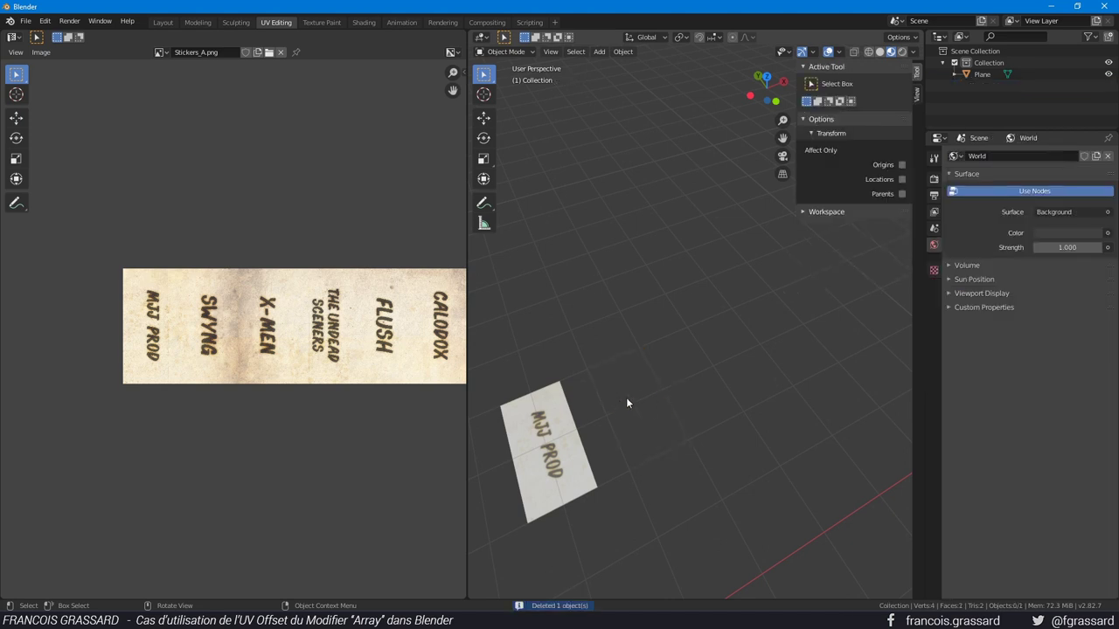
# Step: Add an Array modifier to the MJJ PROD plane
pyautogui.click(555, 440)
pyautogui.click(933, 281)
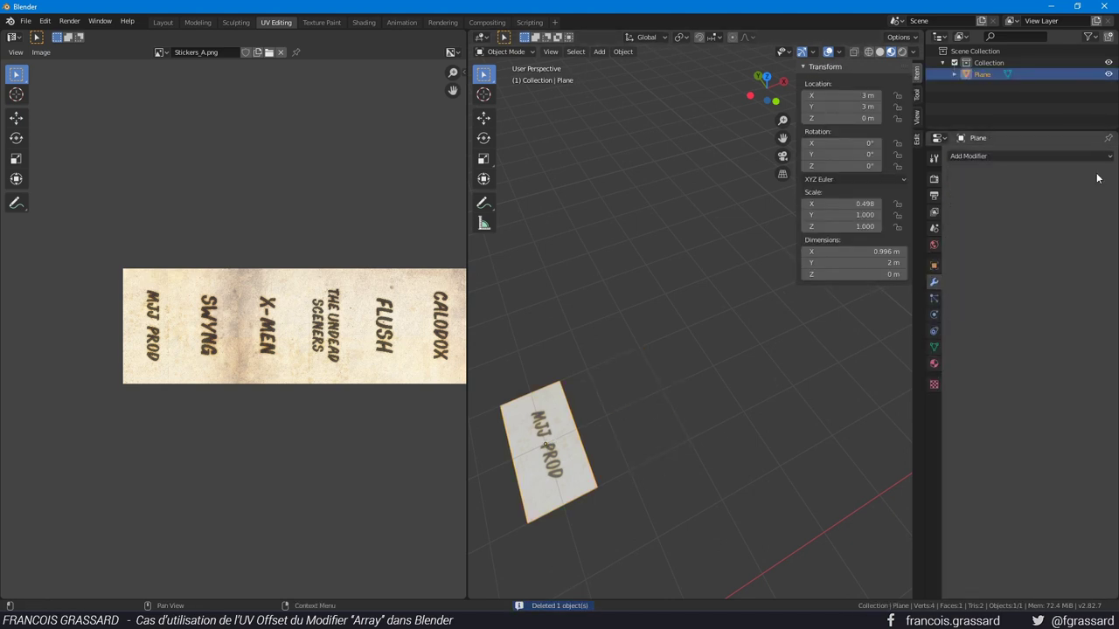
pyautogui.click(1009, 158)
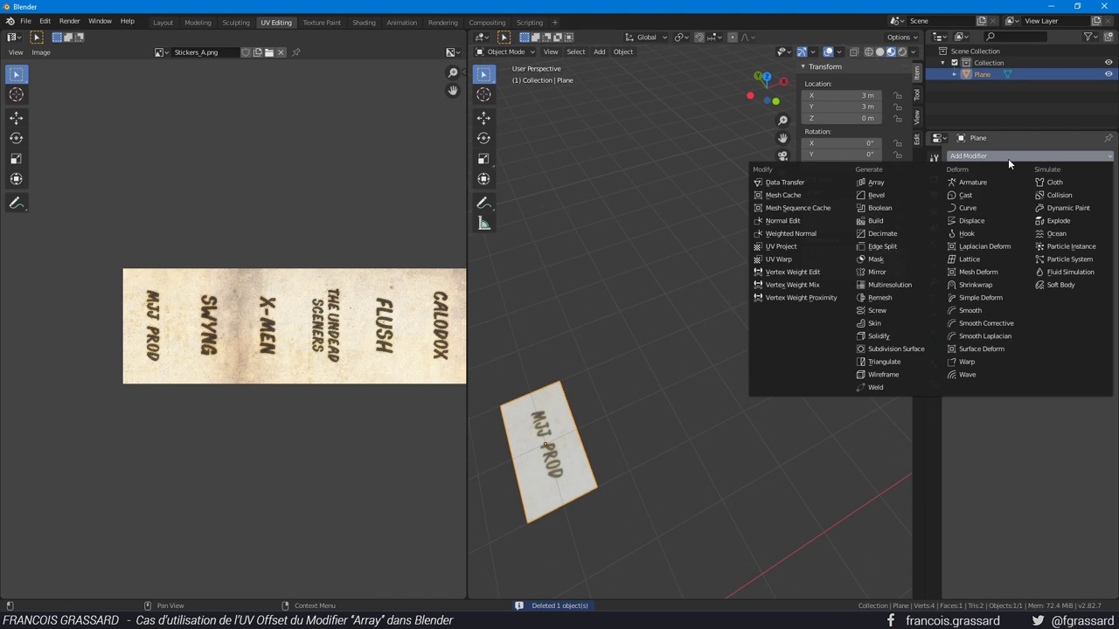
pyautogui.click(896, 180)
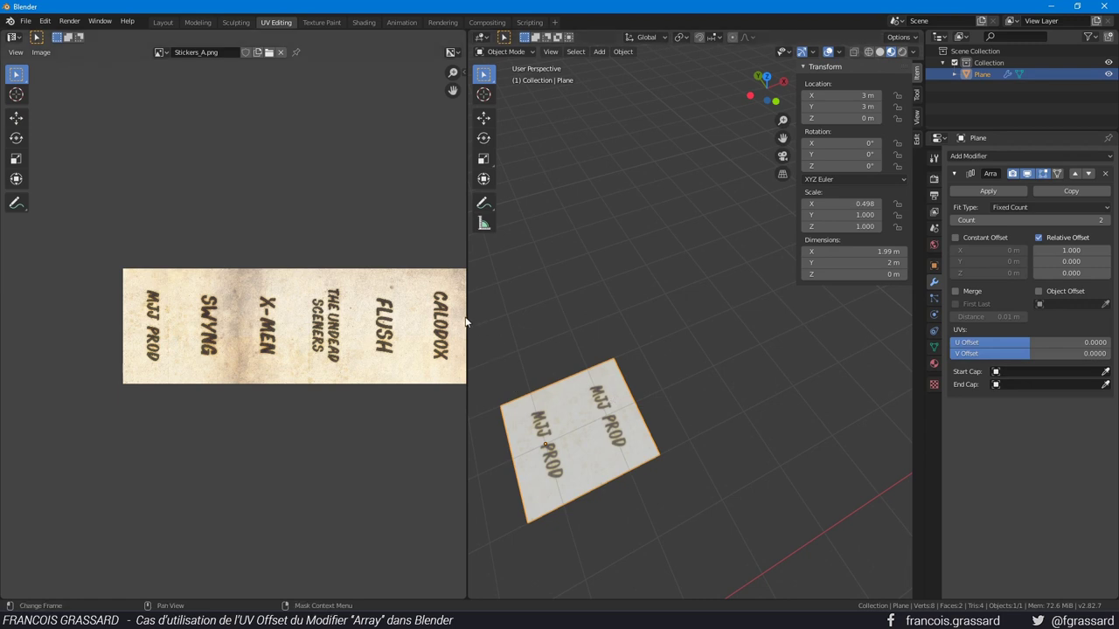
pyautogui.moveTo(466, 316); pyautogui.dragTo(387, 317)
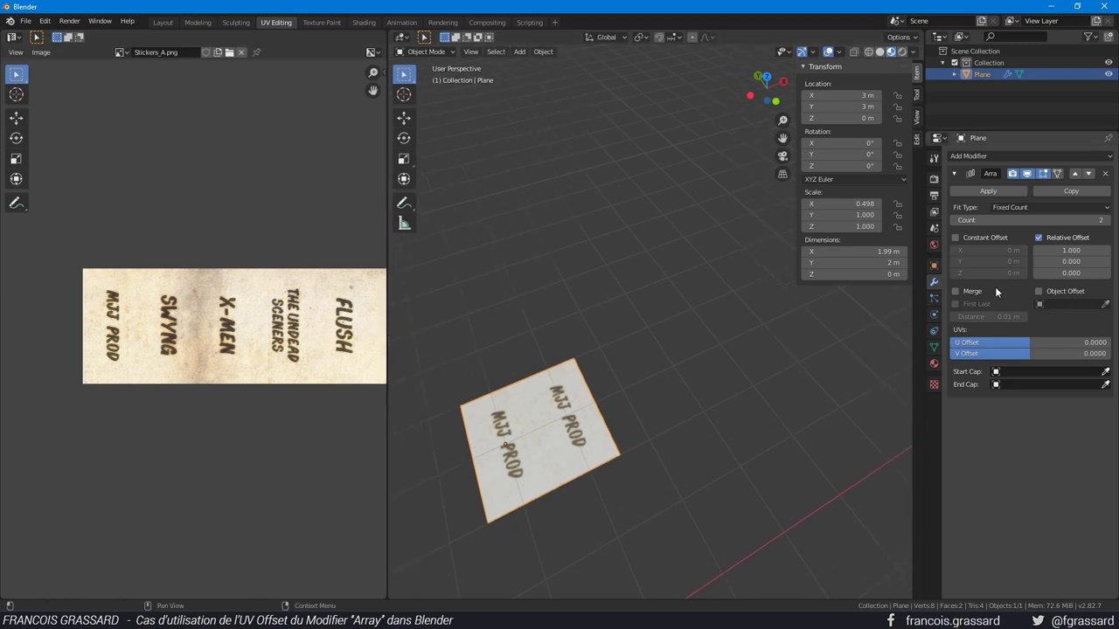
# Step: Set the Array's Relative Offset X to 2
pyautogui.doubleClick(1070, 250)
pyautogui.write('0.1')
pyautogui.press('Return')
pyautogui.moveTo(1070, 250); pyautogui.dragTo(1101, 250)
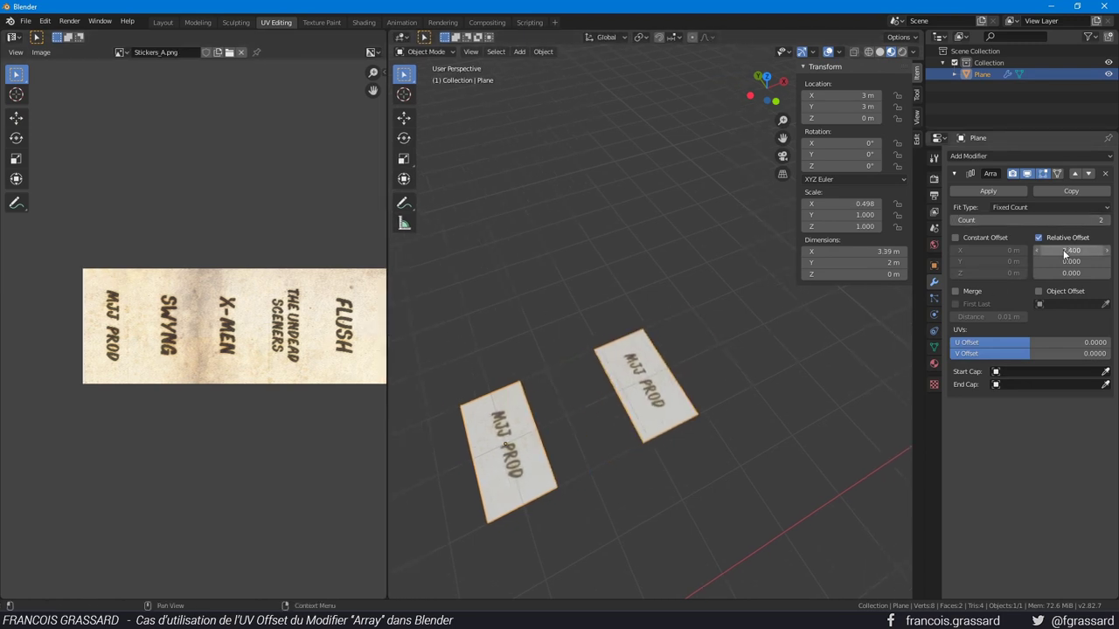
pyautogui.doubleClick(1071, 250)
pyautogui.write('2.4')
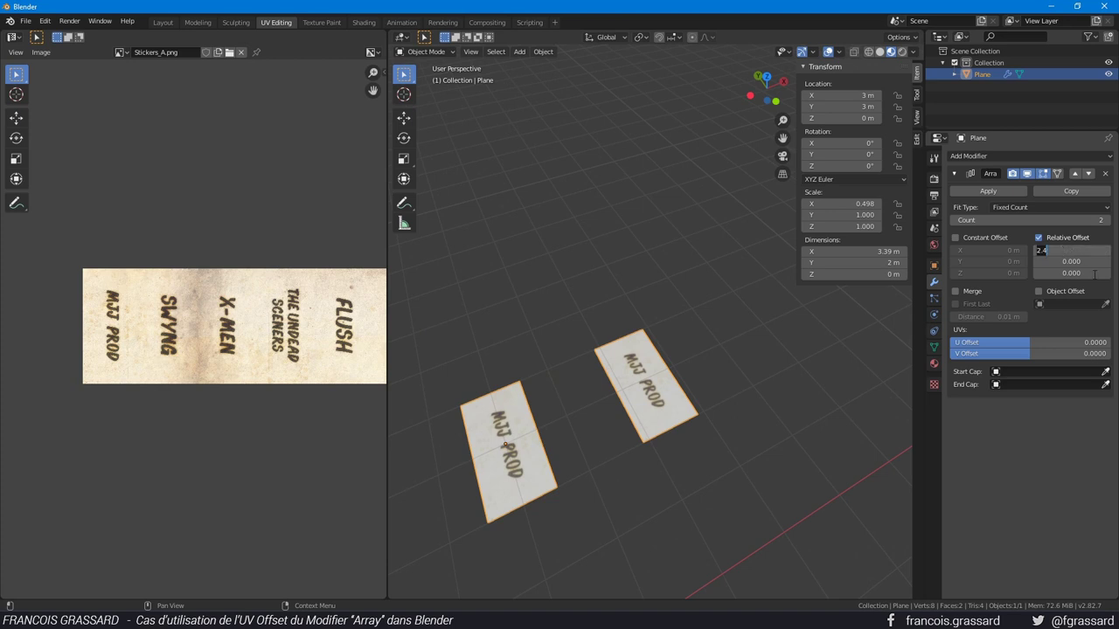
pyautogui.press('BackSpace')
pyautogui.press('BackSpace')
pyautogui.press('BackSpace')
pyautogui.write('1')
pyautogui.press('Return')
pyautogui.moveTo(664, 288); pyautogui.dragTo(741, 290, button='middle')
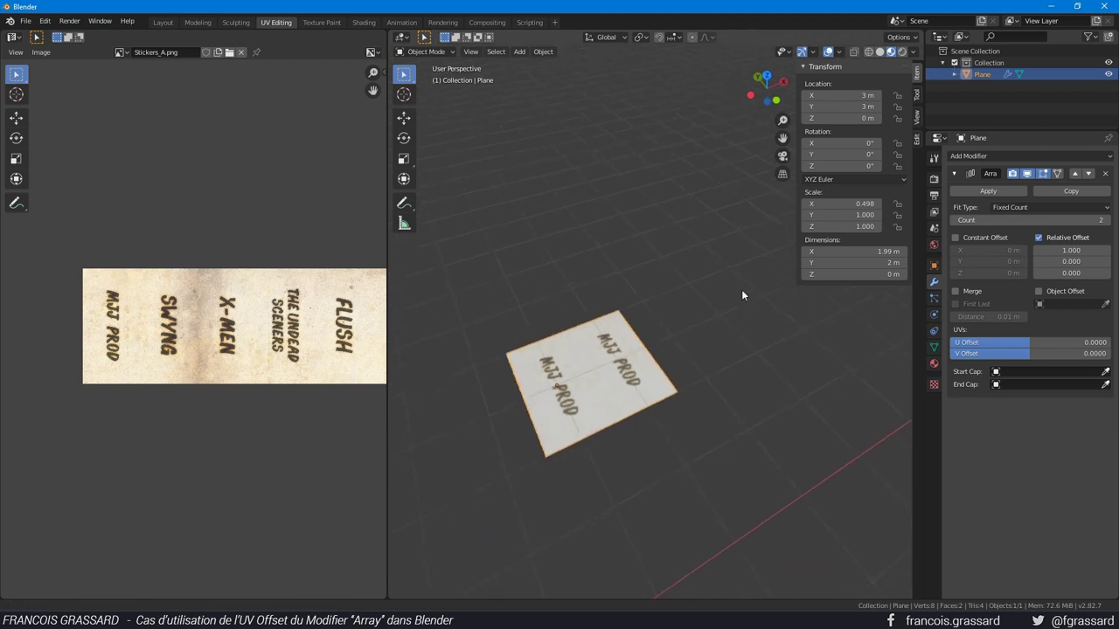
pyautogui.scroll(1, 554, 386)
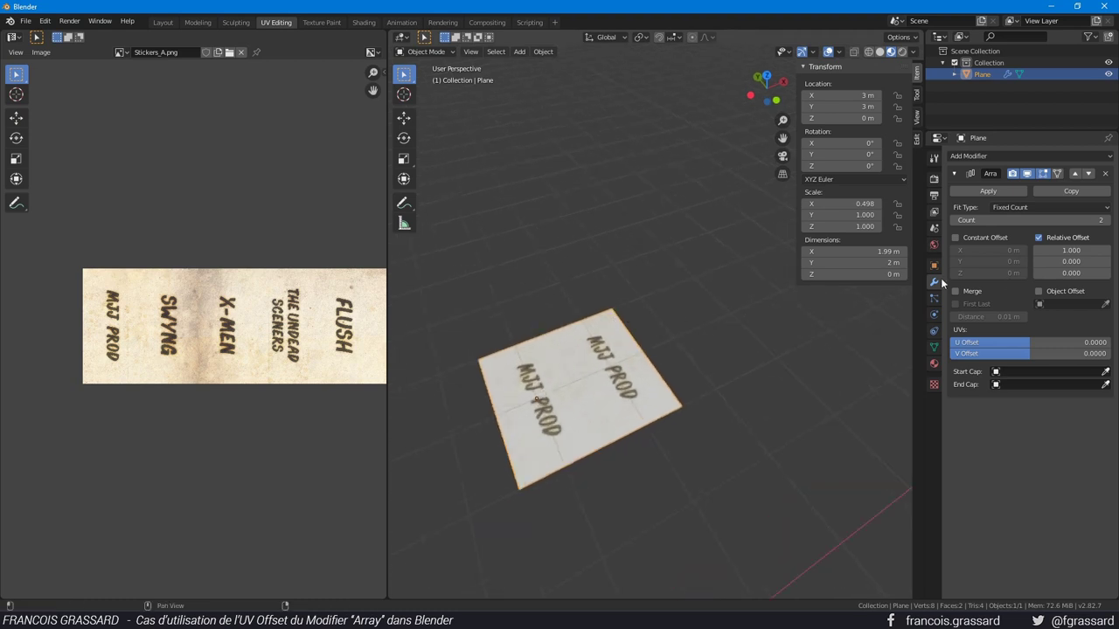
pyautogui.moveTo(1080, 250); pyautogui.dragTo(1086, 249)
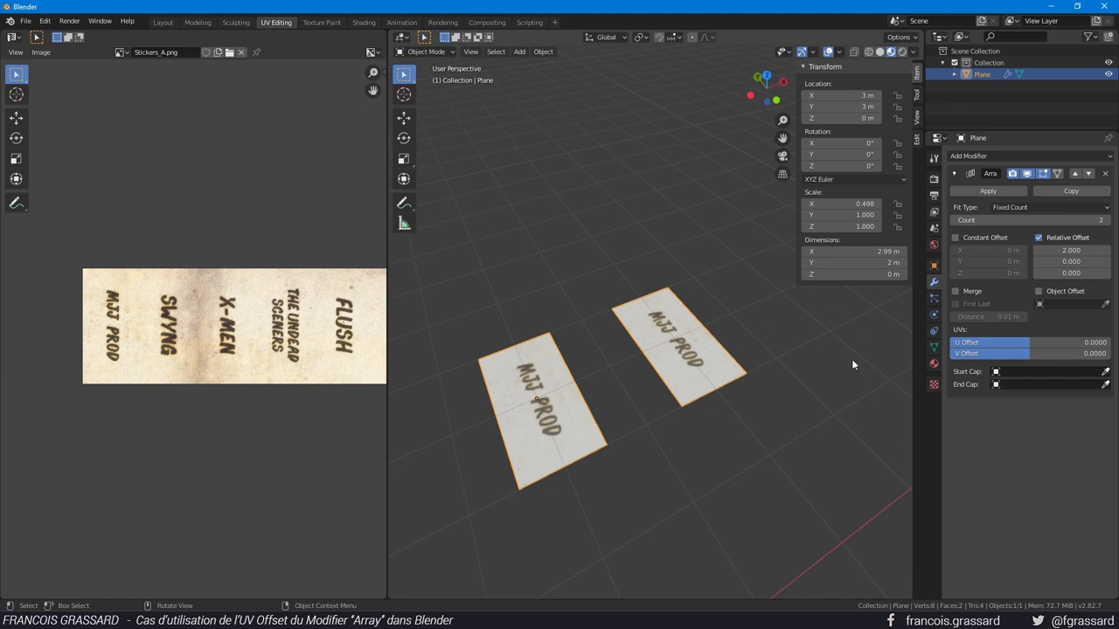
# Step: Set the Array count to 10 with Fixed Count fit and widen the 3D viewport
pyautogui.scroll(-3, 776, 295)
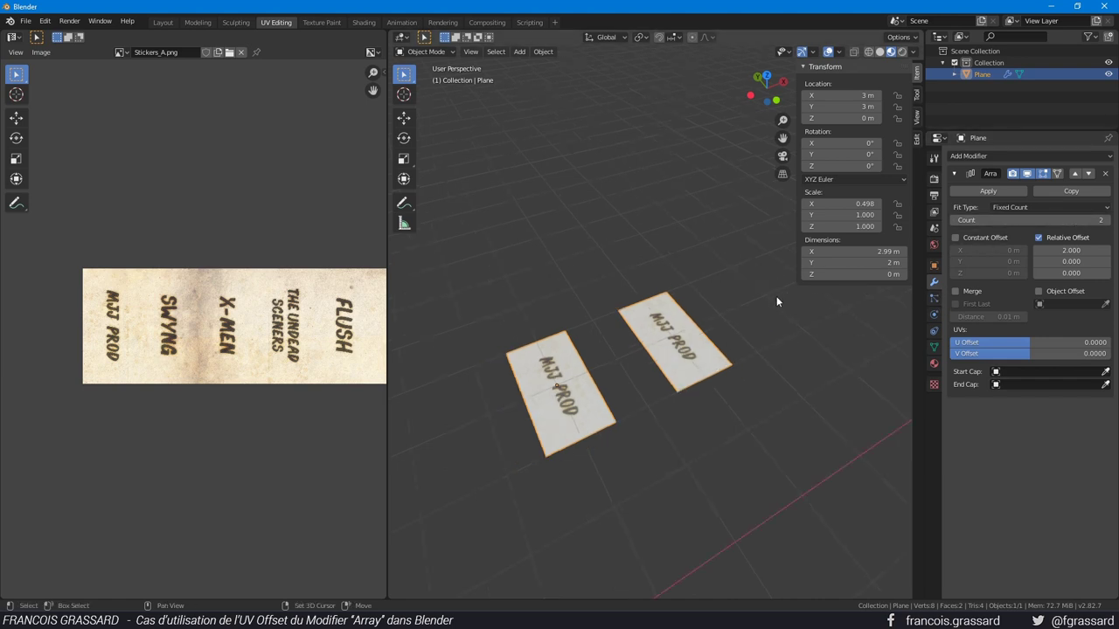
pyautogui.moveTo(1049, 220); pyautogui.dragTo(1083, 219)
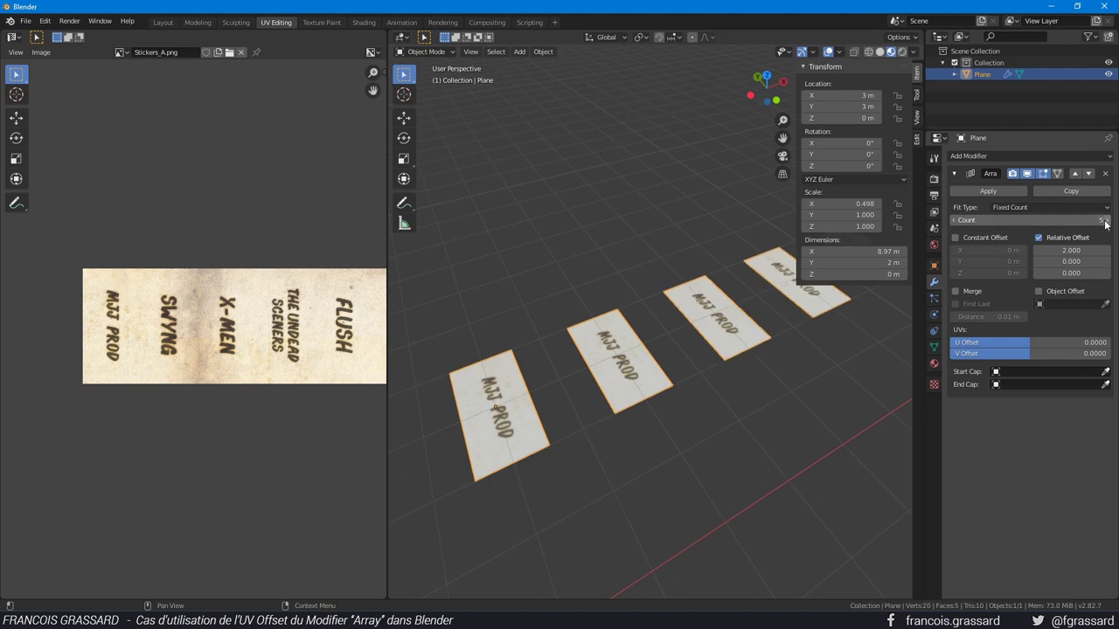
pyautogui.scroll(1, 594, 433)
pyautogui.click(1053, 210)
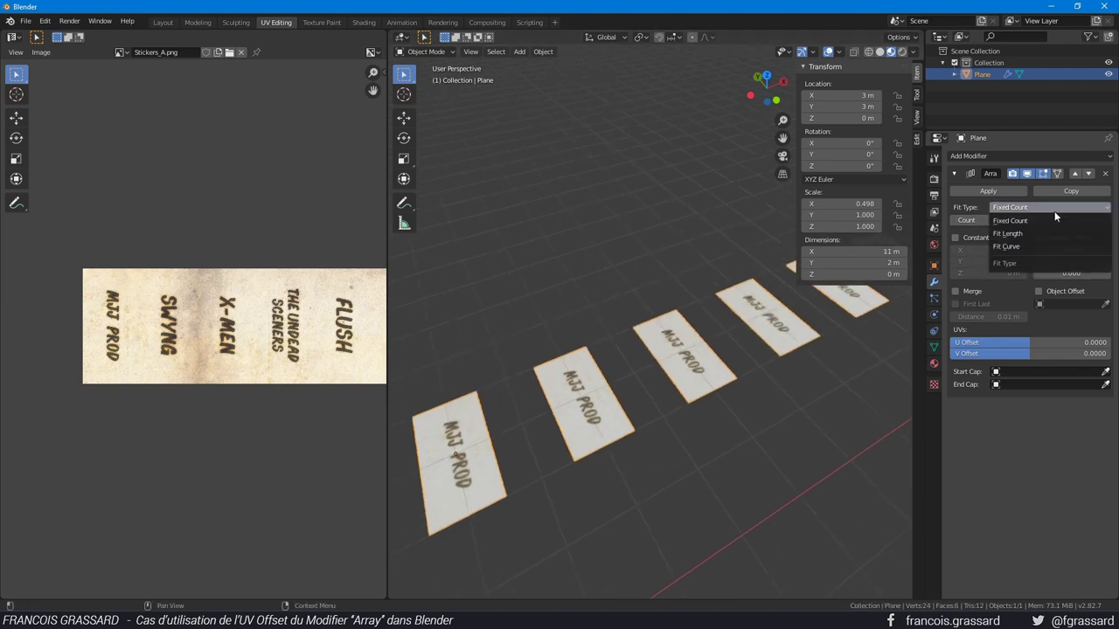
pyautogui.click(1054, 211)
pyautogui.click(1055, 221)
pyautogui.write('10')
pyautogui.press('Return')
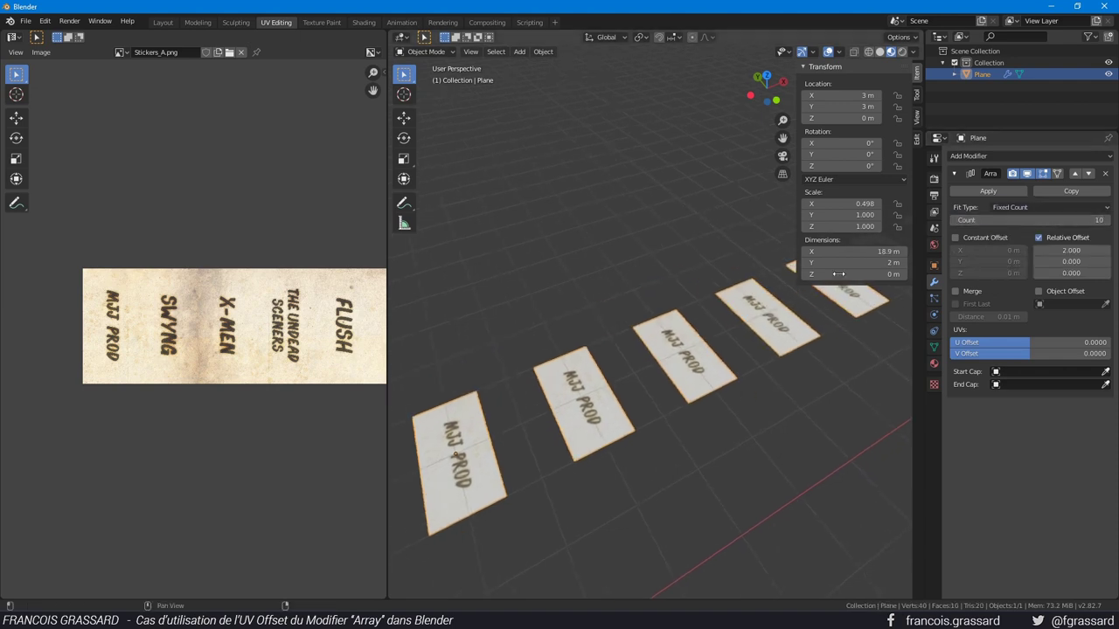
pyautogui.scroll(-1, 499, 353)
pyautogui.scroll(-1, 498, 353)
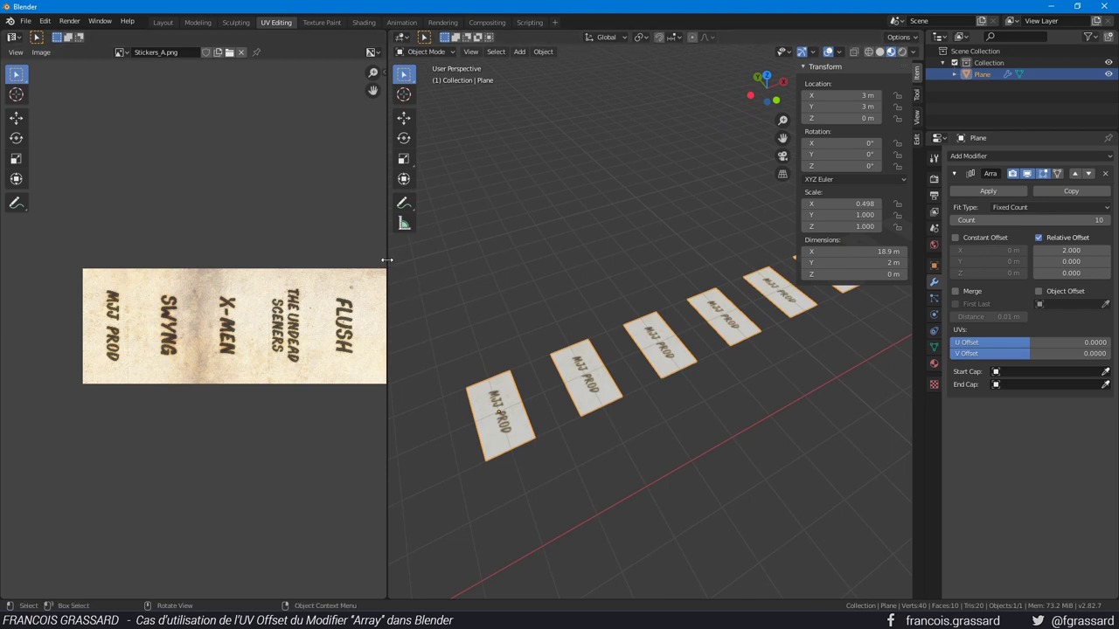
pyautogui.moveTo(387, 257); pyautogui.dragTo(289, 288)
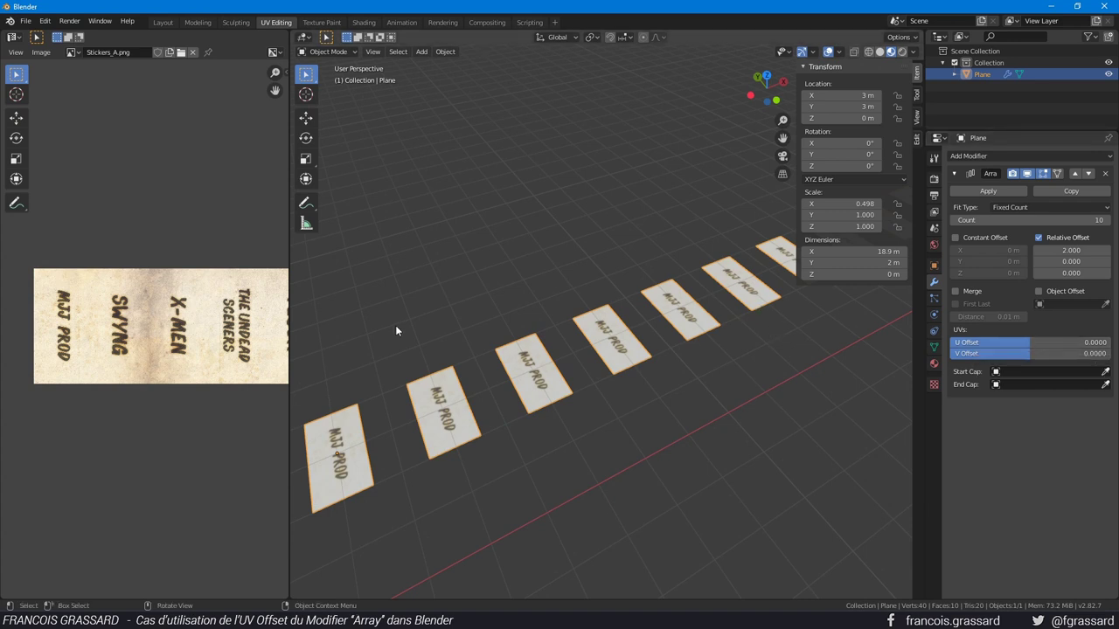
pyautogui.press('Tab')
# Step: Set the Array UV offset U to 0.0824 so each plane shows the next sticker
pyautogui.press('g')
pyautogui.press('x')
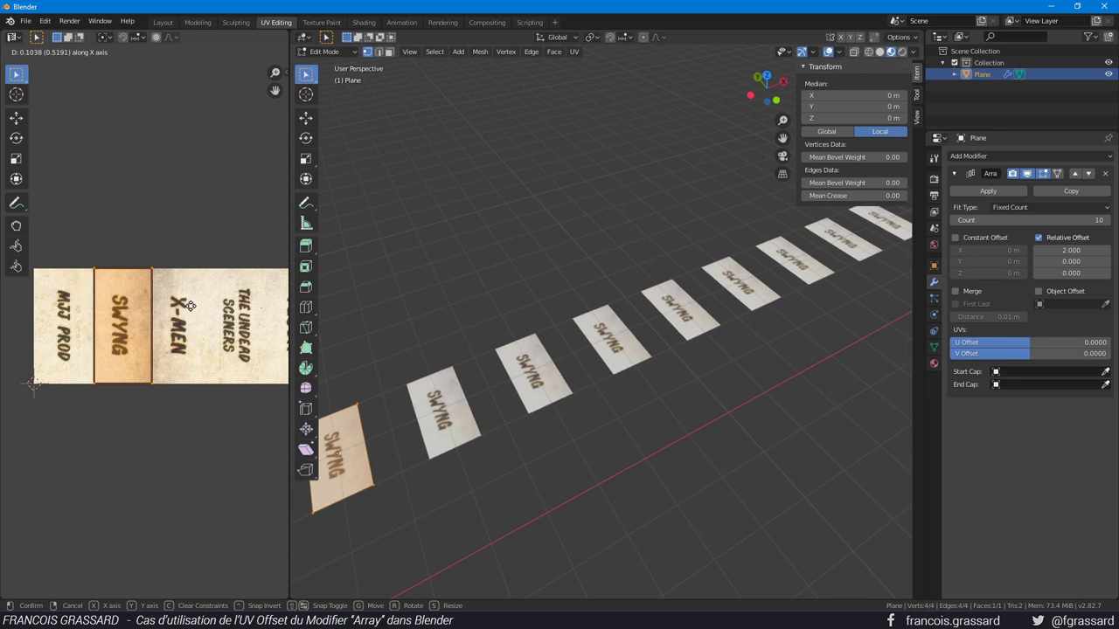
pyautogui.press('Escape')
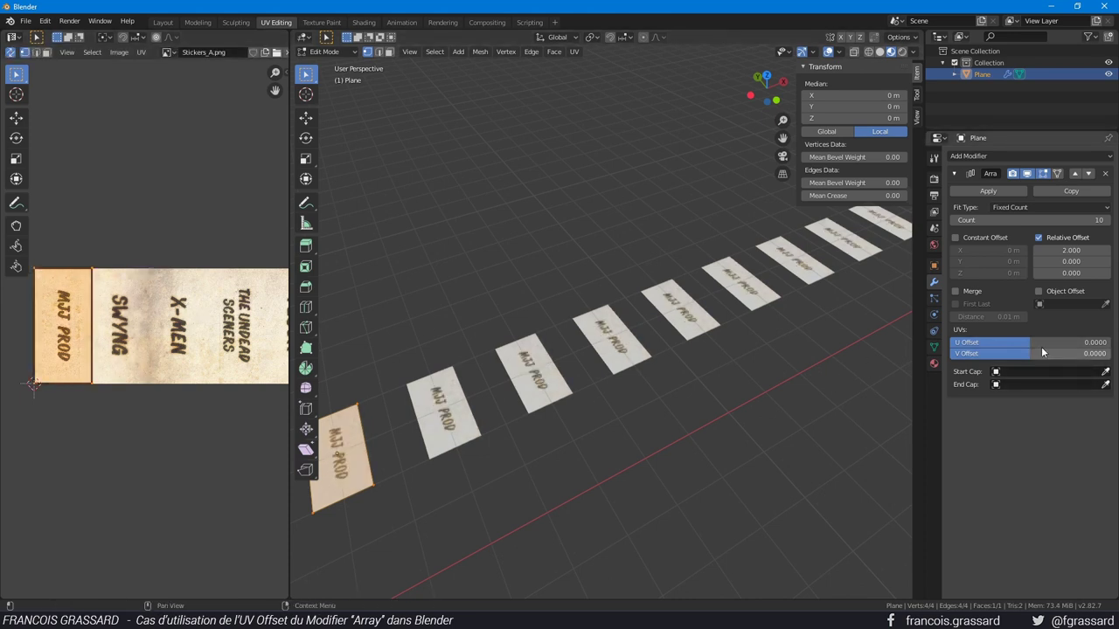
pyautogui.moveTo(1041, 346); pyautogui.dragTo(1112, 346)
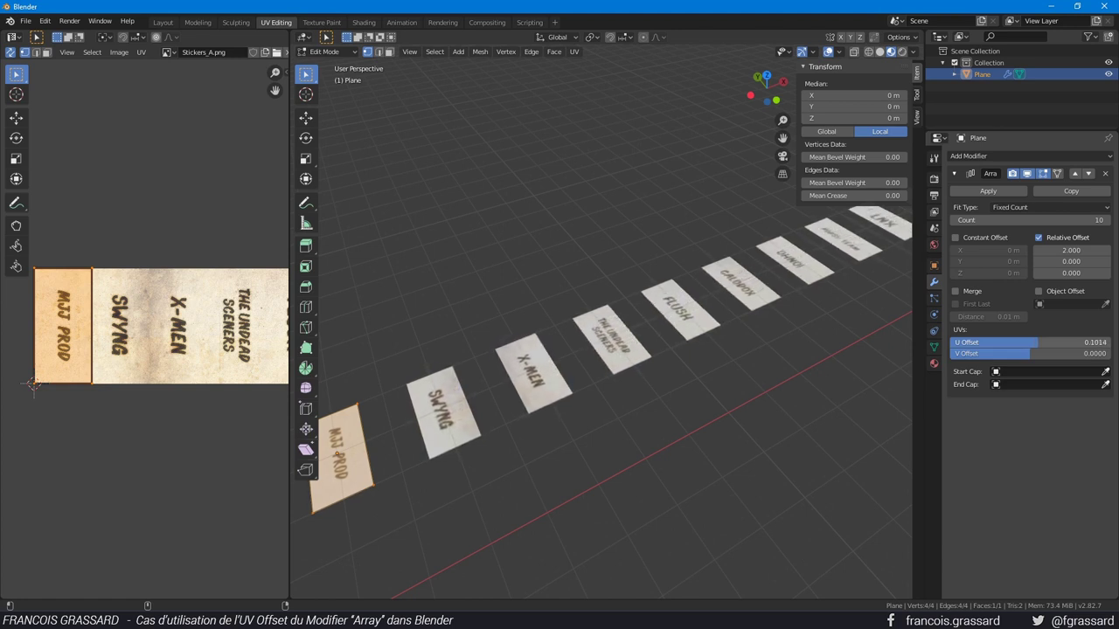
pyautogui.moveTo(1113, 346); pyautogui.dragTo(1038, 342)
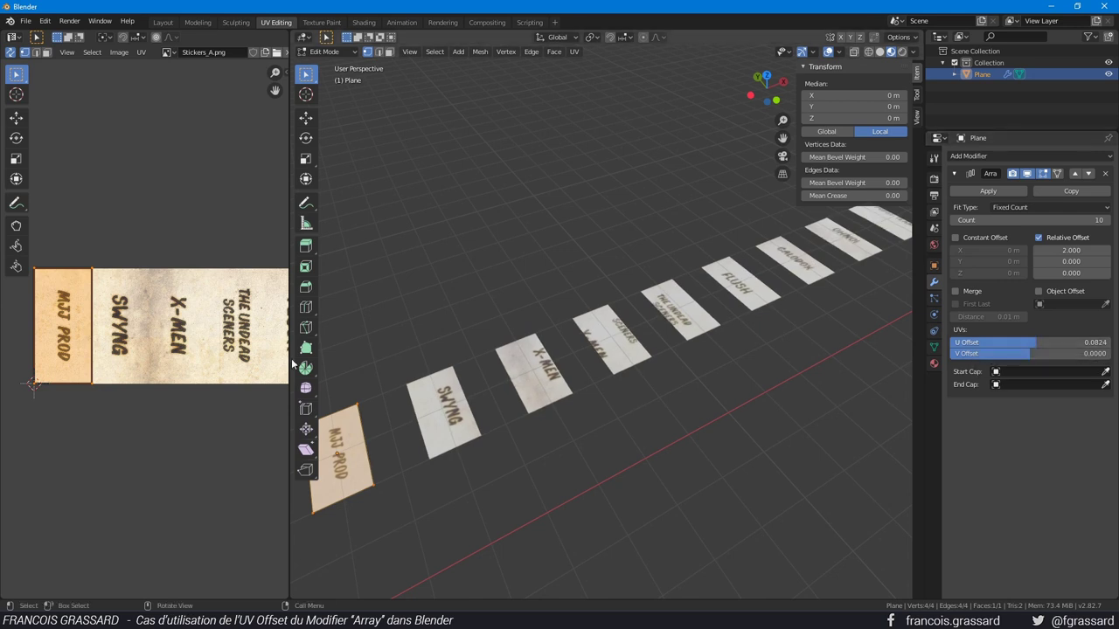
pyautogui.scroll(-6, 248, 353)
pyautogui.scroll(2, 248, 353)
# Step: Maximize the UV editor to view the strip through LABORATOIRE D, then restore the split layout
pyautogui.hotkey('ctrl', 'space')
pyautogui.scroll(6, 660, 333)
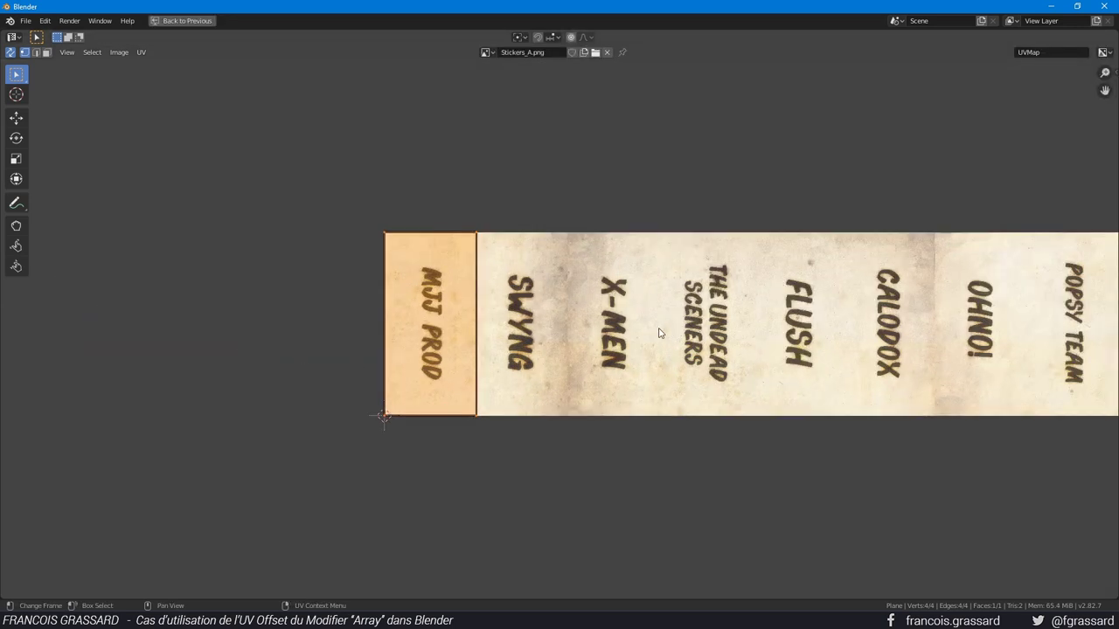
pyautogui.moveTo(660, 333); pyautogui.dragTo(322, 325, button='middle')
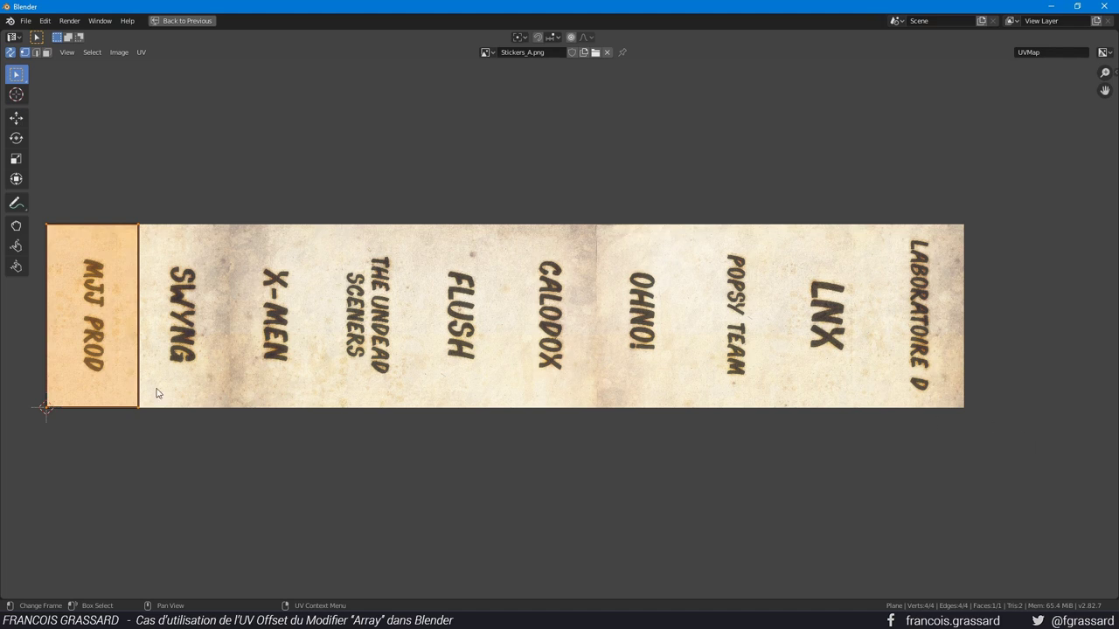
pyautogui.click(138, 408)
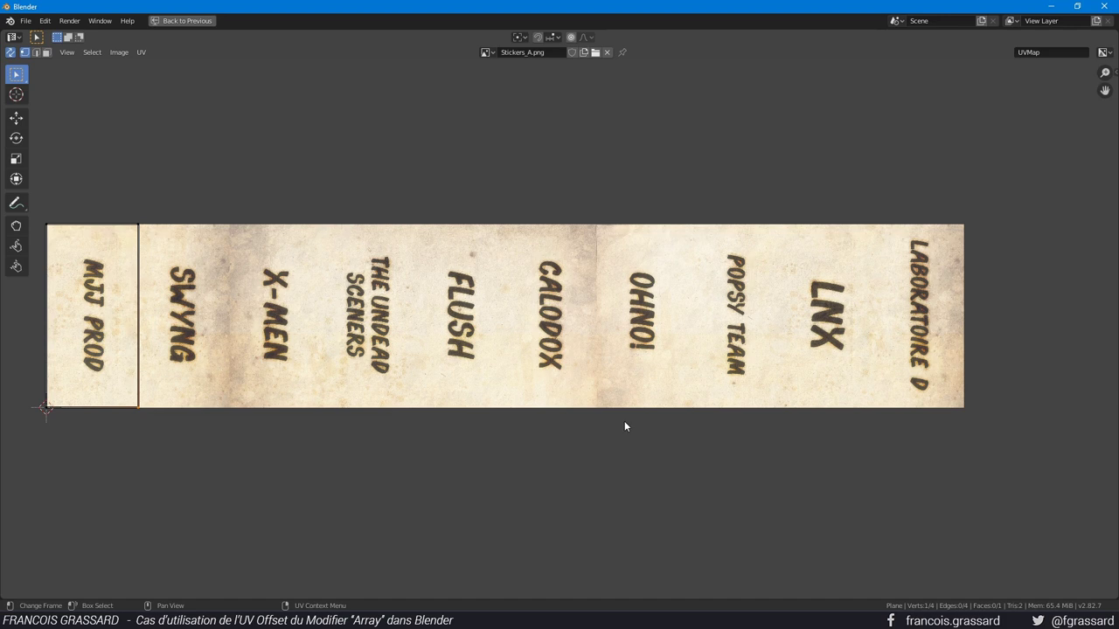
pyautogui.hotkey('ctrl', 'space')
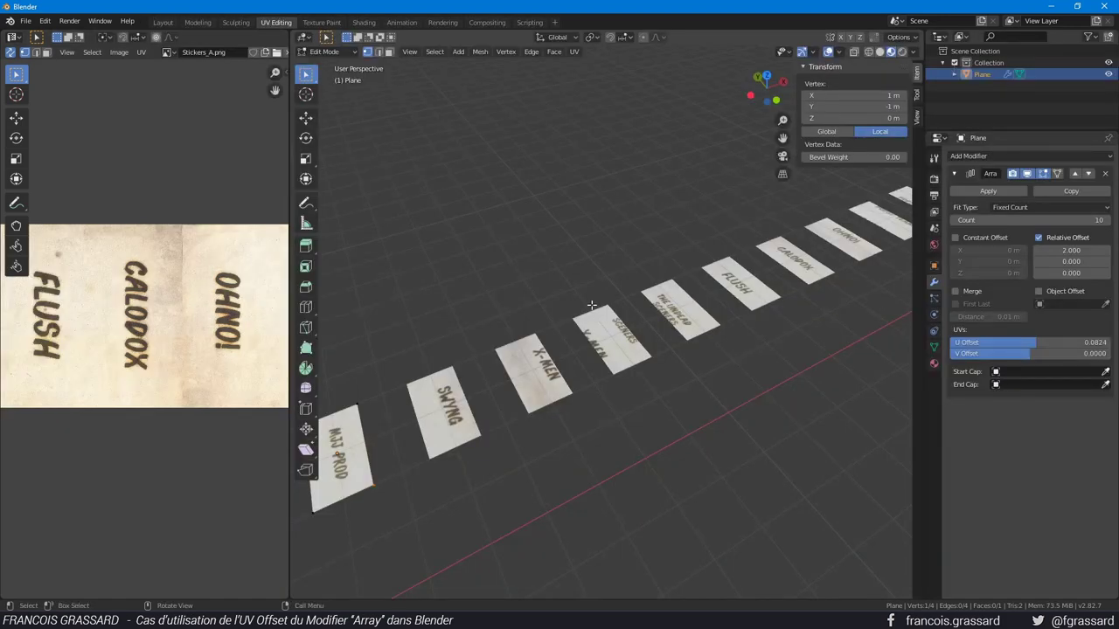
# Step: Set the Array modifier's U Offset to 0.1 so each plane centres its own sticker
pyautogui.keyDown('shift'); pyautogui.moveTo(591, 305); pyautogui.dragTo(656, 284, button='middle'); pyautogui.keyUp('shift')
pyautogui.doubleClick(1074, 343)
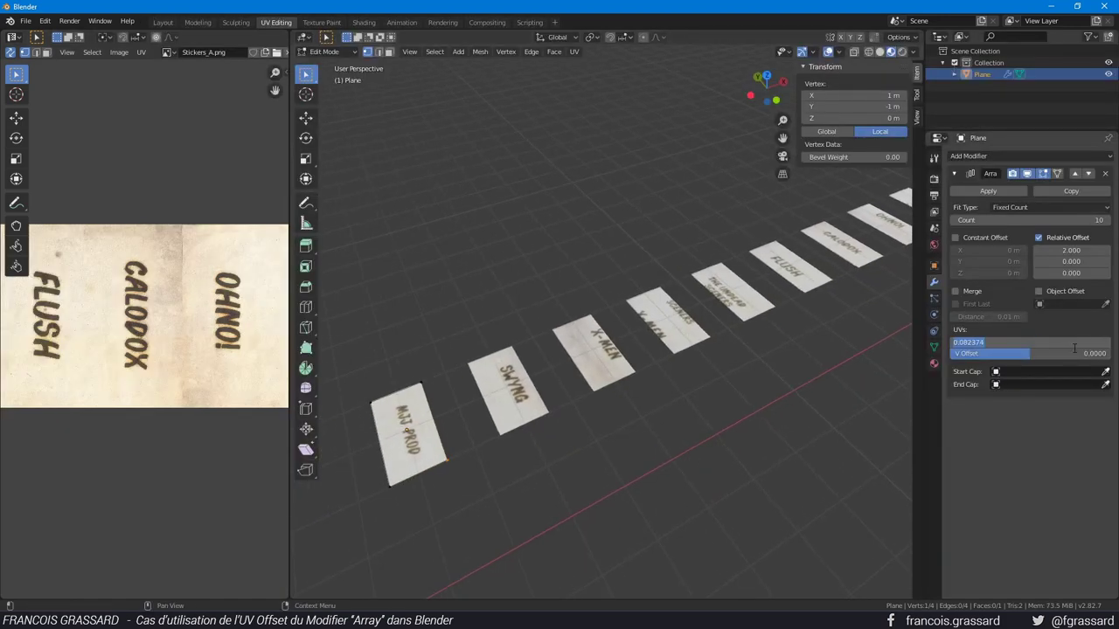
pyautogui.write('0.1')
pyautogui.press('Return')
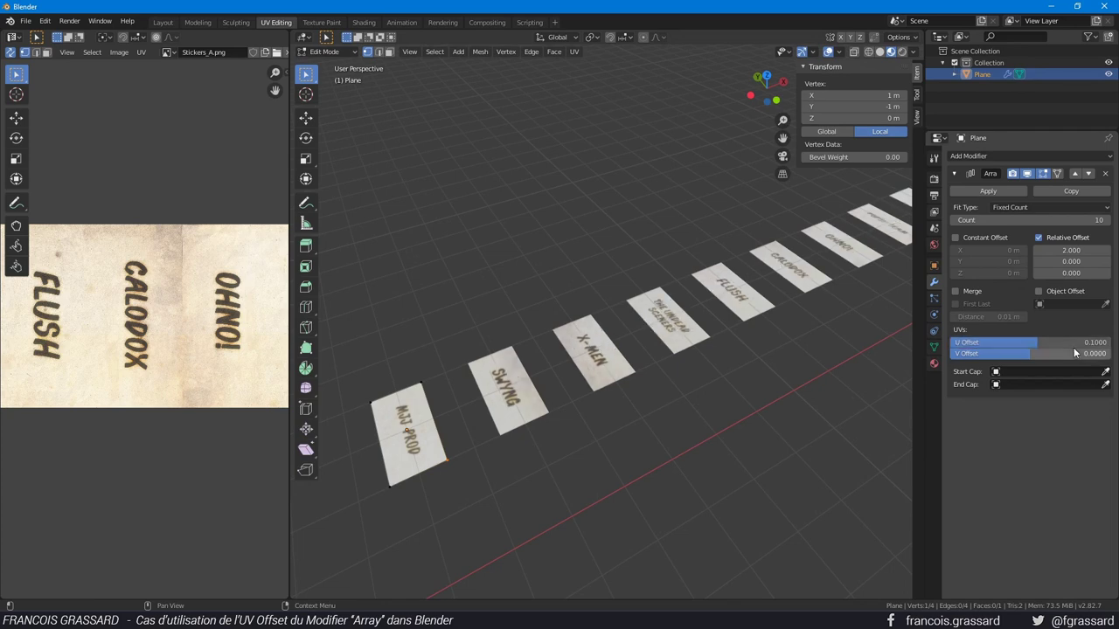
# Step: Grab a corner vertex of the MJJ PROD plane to show the copies follow, then cancel
pyautogui.scroll(-3, 737, 341)
pyautogui.moveTo(737, 342); pyautogui.dragTo(662, 375, button='middle')
pyautogui.scroll(3, 624, 347)
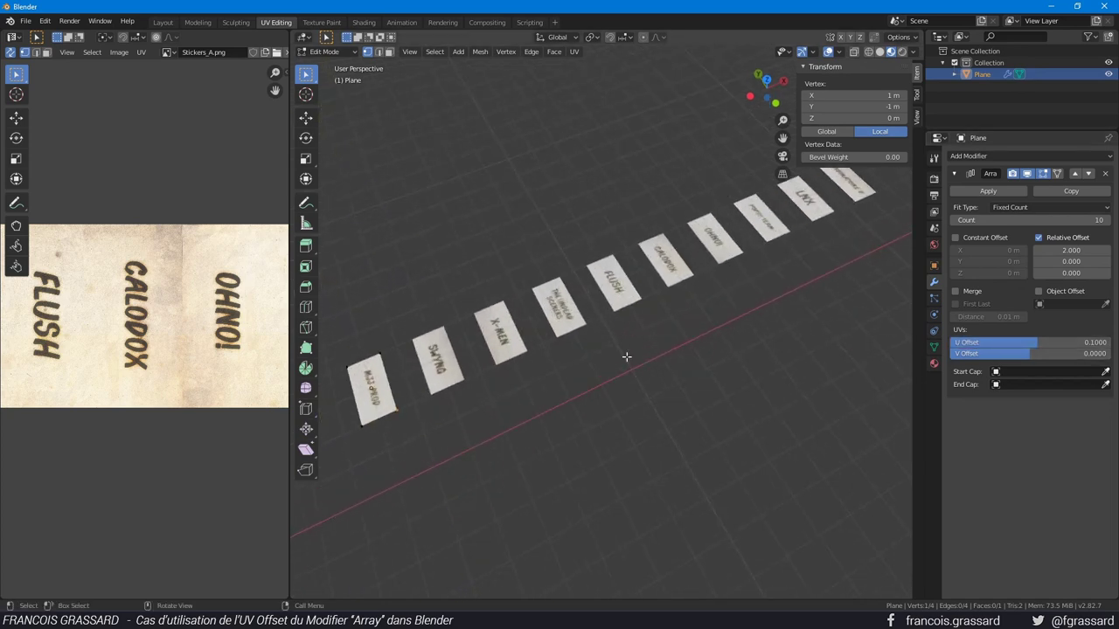
pyautogui.hotkey('ctrl', 'space')
pyautogui.moveTo(556, 353)
pyautogui.mouseDown(button='middle')
pyautogui.moveTo(674, 349)
pyautogui.moveTo(396, 388)
pyautogui.mouseUp(button='middle')
pyautogui.press('Tab')
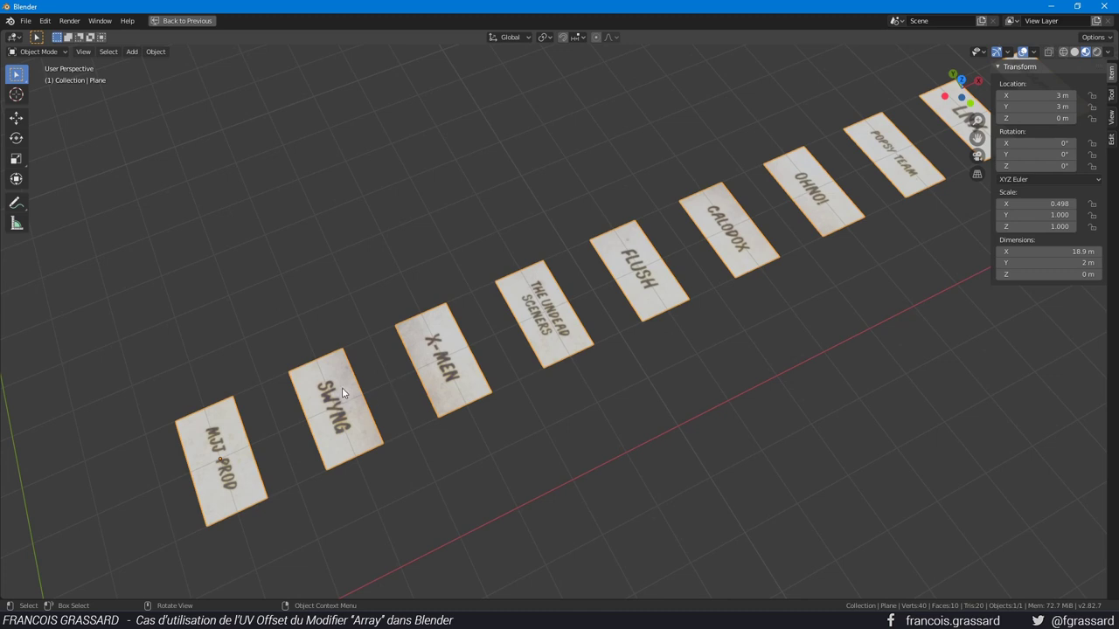
pyautogui.press('Tab')
pyautogui.click(231, 399)
pyautogui.press('g')
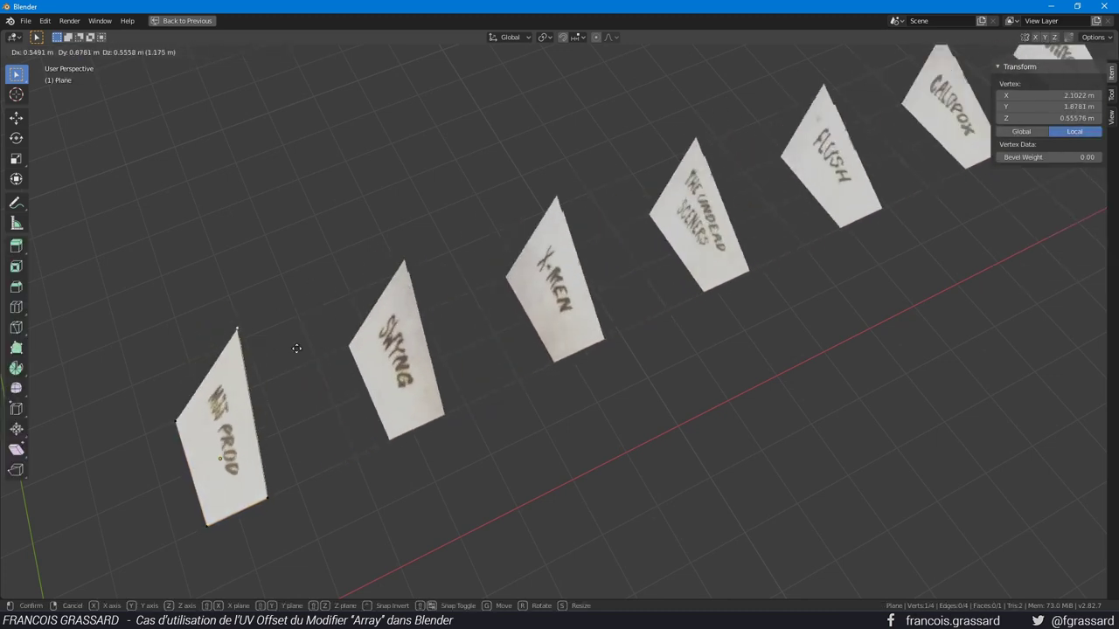
pyautogui.press('Escape')
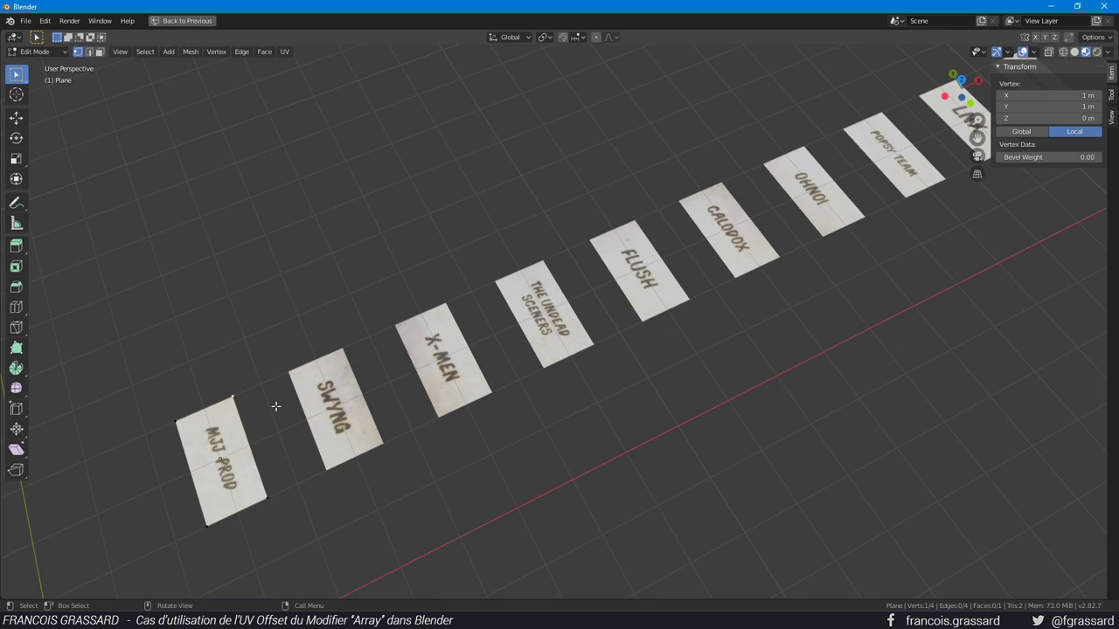
# Step: Restore the UV Editing layout in Object Mode and bring up the Labo_012.blend window
pyautogui.moveTo(275, 407); pyautogui.dragTo(460, 427, button='middle')
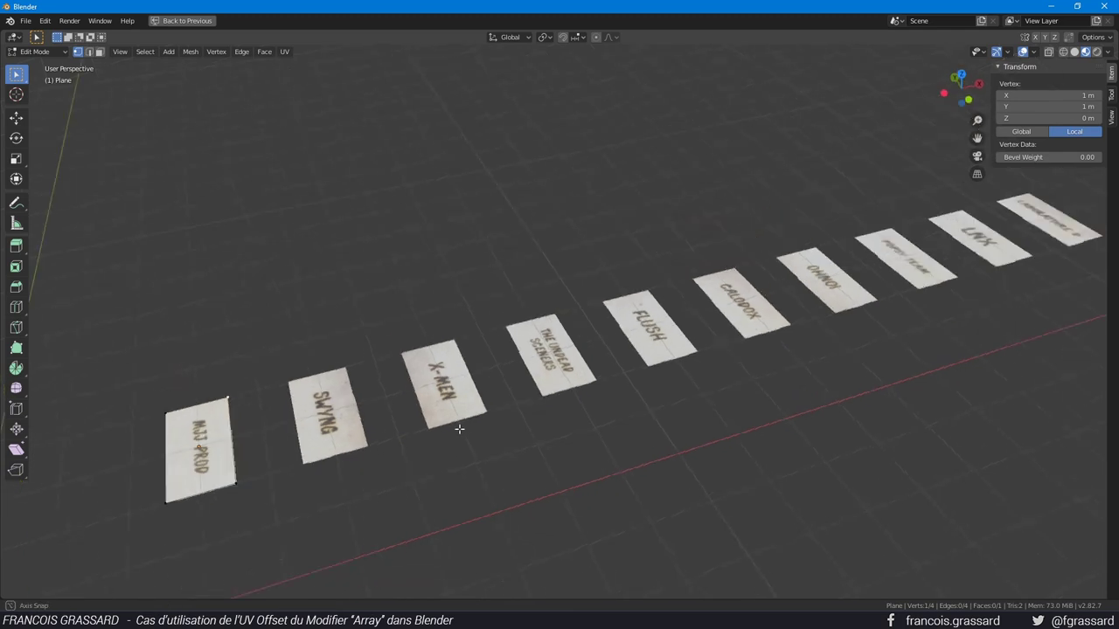
pyautogui.scroll(-3, 481, 422)
pyautogui.hotkey('ctrl', 'space')
pyautogui.scroll(2, 516, 389)
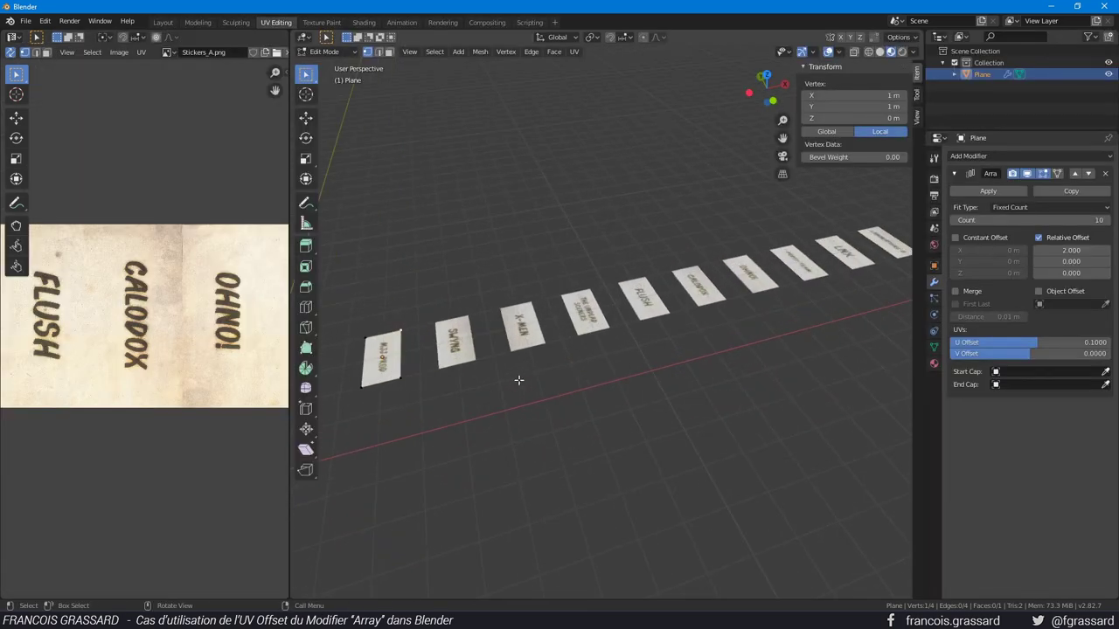
pyautogui.press('Tab')
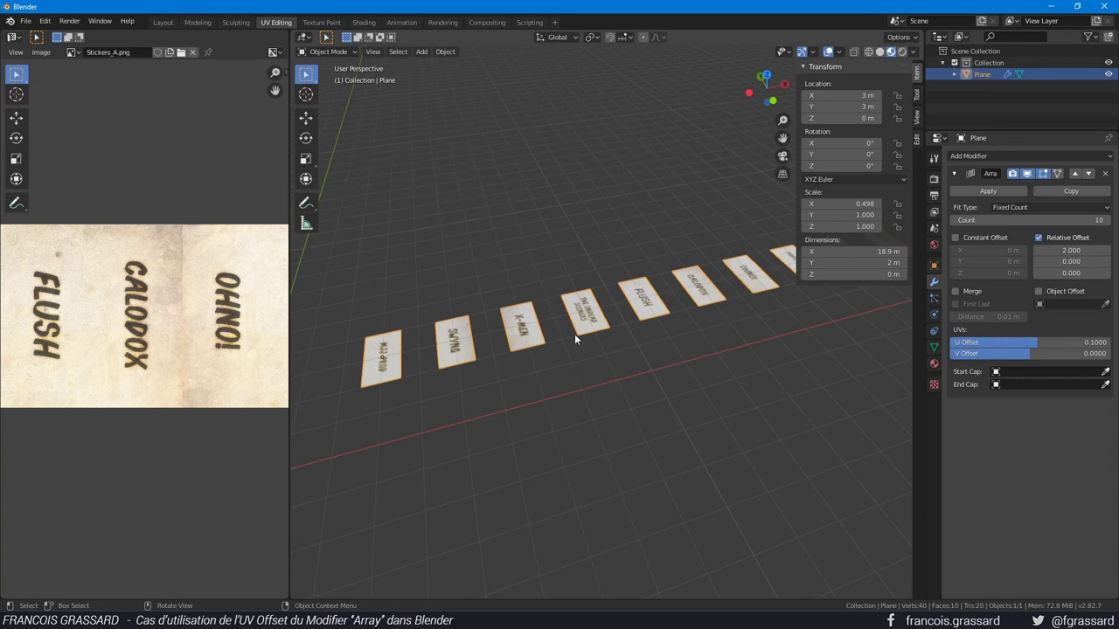
pyautogui.moveTo(575, 334); pyautogui.dragTo(607, 317, button='middle')
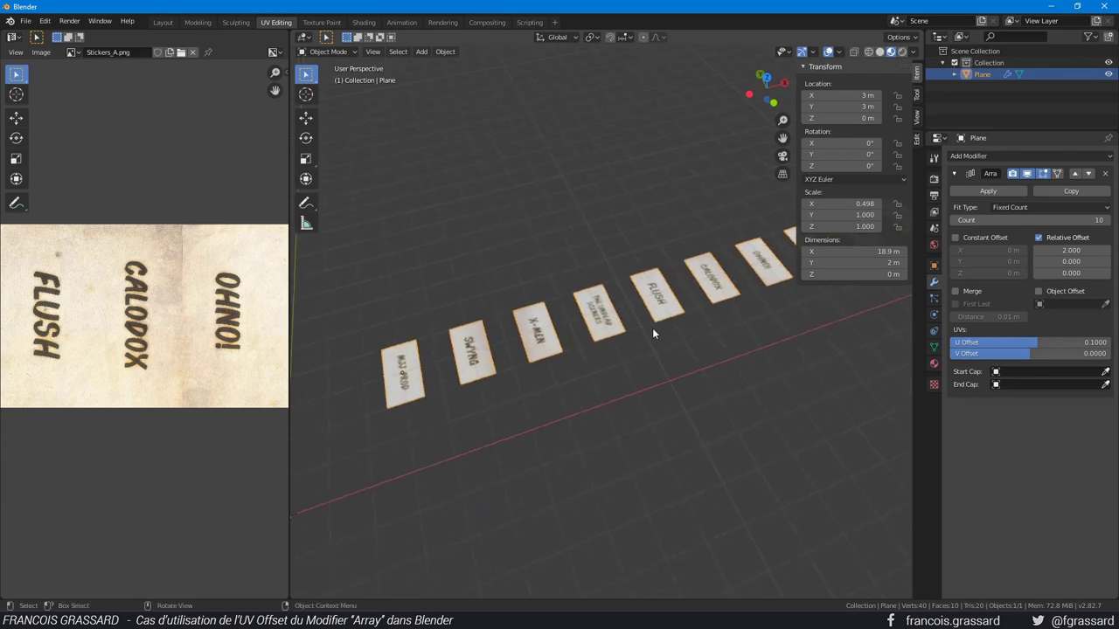
pyautogui.hotkey('alt', 'Tab')
pyautogui.click(720, 232)
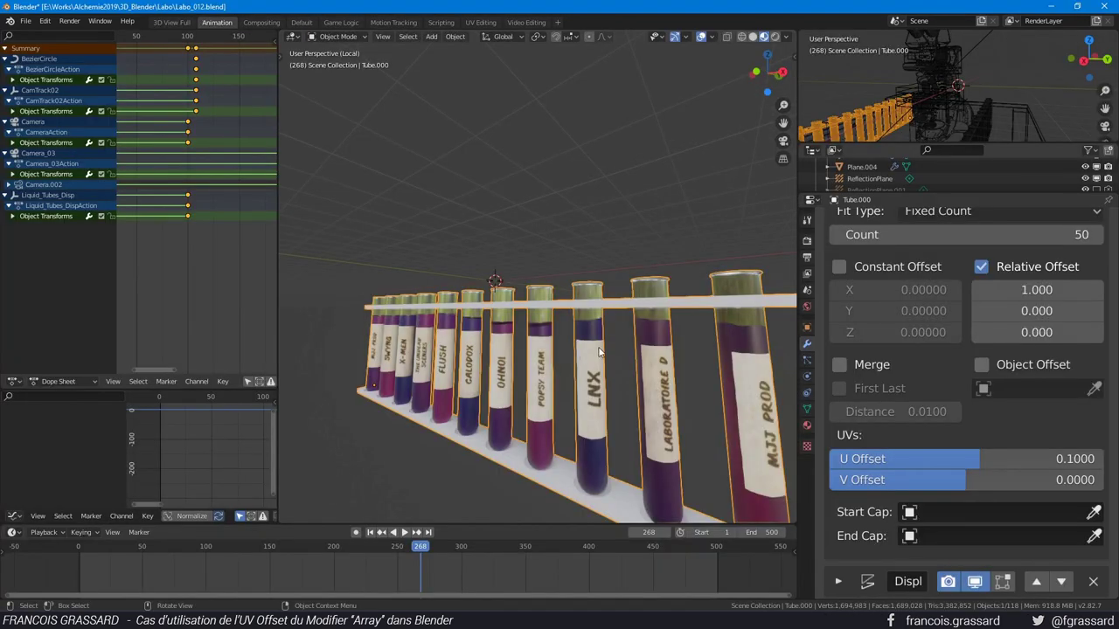
# Step: Change the test-tube Array count from 50 to 10
pyautogui.press('Tab')
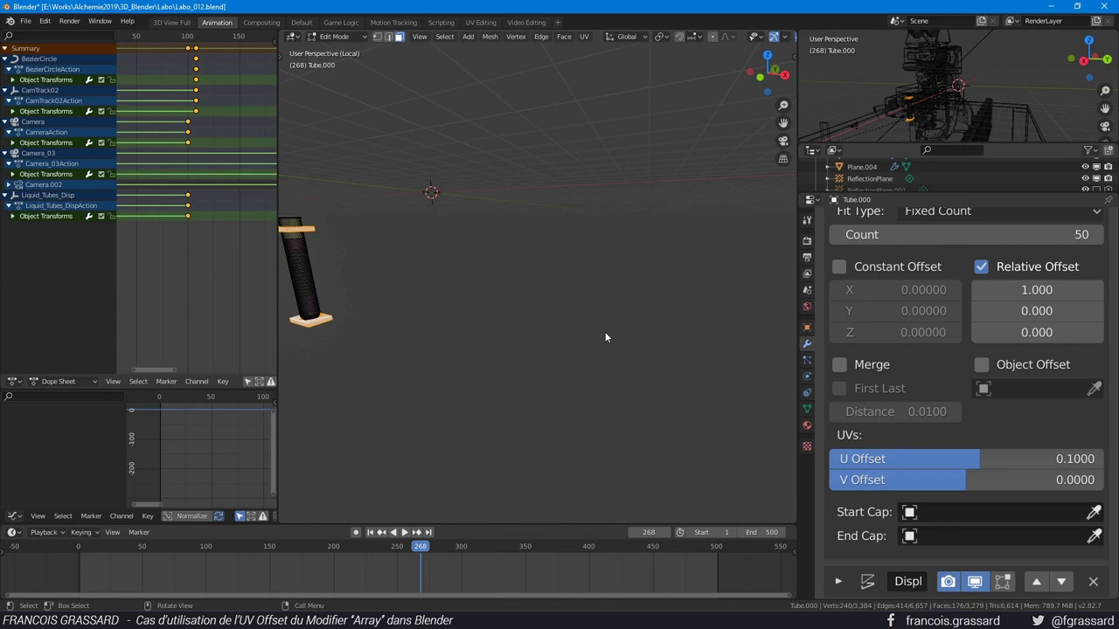
pyautogui.press('Tab')
pyautogui.scroll(-3, 503, 307)
pyautogui.scroll(3, 495, 302)
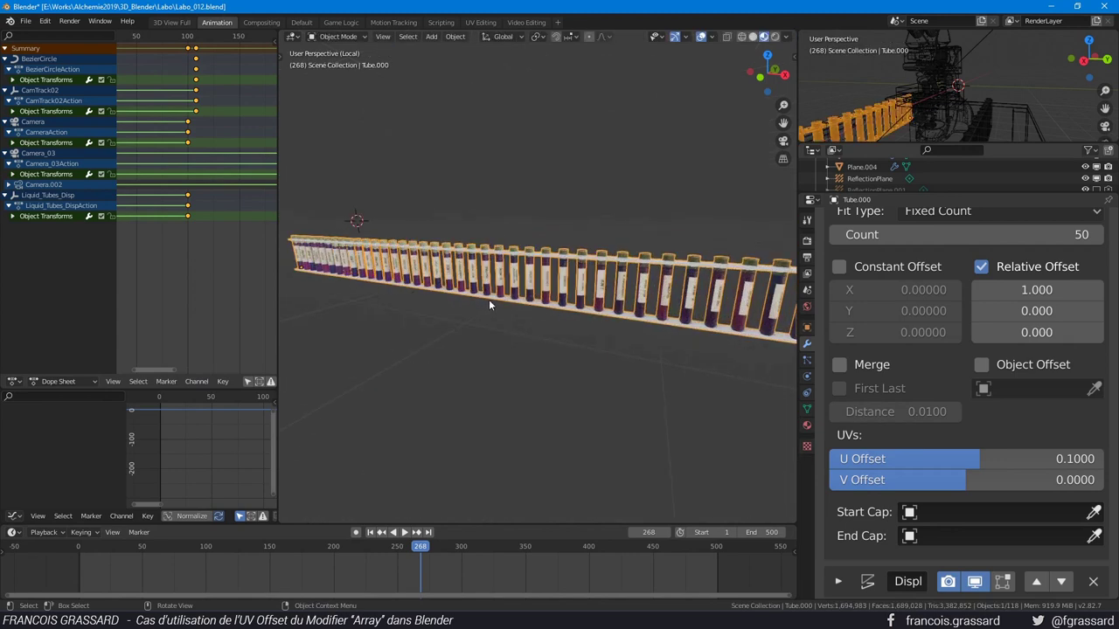
pyautogui.scroll(-2, 1014, 441)
pyautogui.scroll(5, 1010, 417)
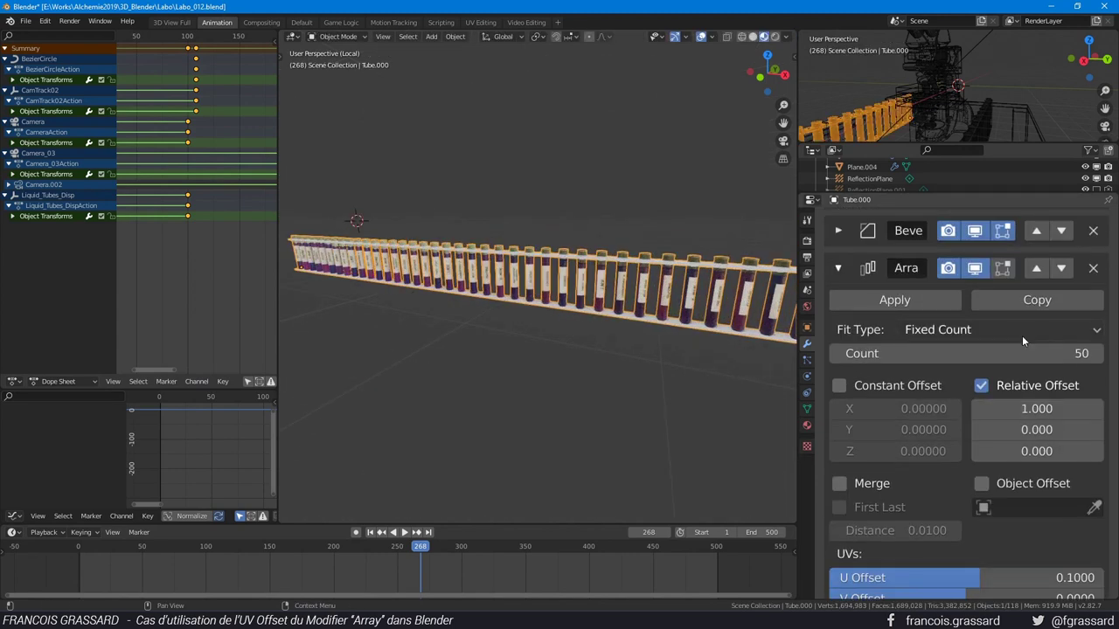
pyautogui.click(1022, 353)
pyautogui.write('10')
pyautogui.press('Return')
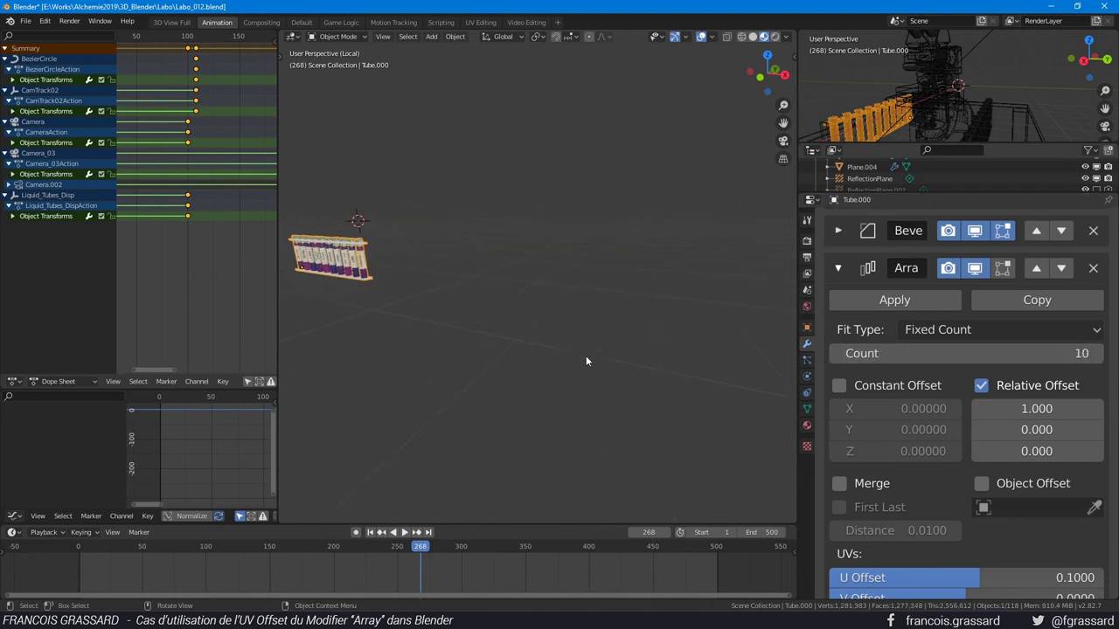
# Step: Inspect the single base tube mesh in Edit Mode, then restore the Animation layout
pyautogui.press('KP_Decimal')
pyautogui.hotkey('ctrl', 'space')
pyautogui.scroll(-2, 550, 348)
pyautogui.press('Tab')
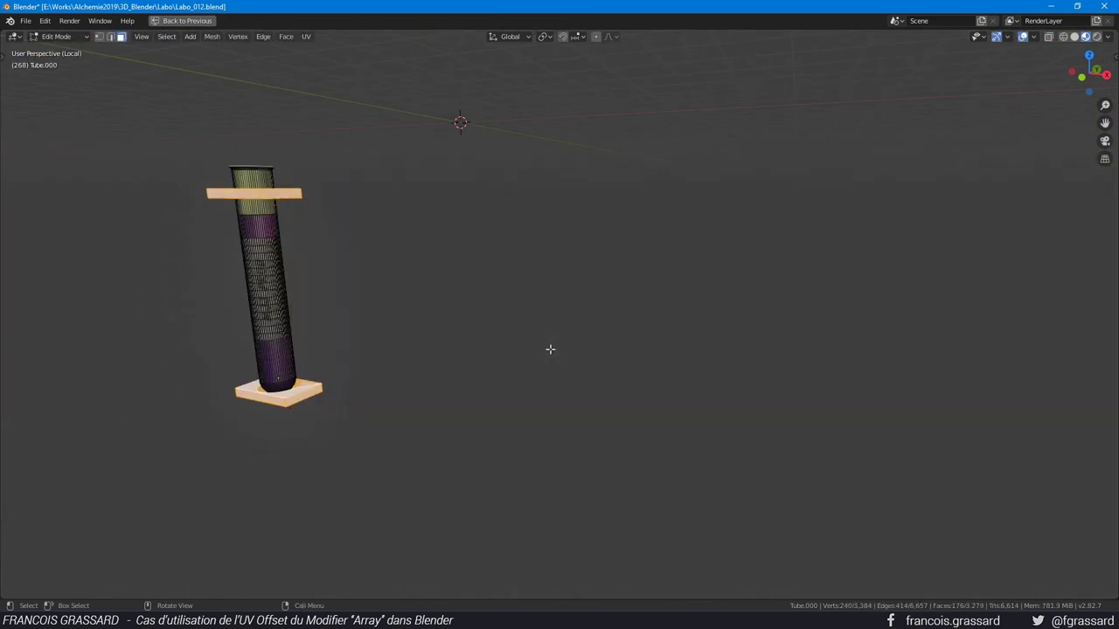
pyautogui.moveTo(550, 349)
pyautogui.mouseDown(button='middle')
pyautogui.moveTo(248, 353)
pyautogui.moveTo(349, 292)
pyautogui.moveTo(674, 329)
pyautogui.mouseUp(button='middle')
pyautogui.click(353, 295)
pyautogui.scroll(3, 606, 330)
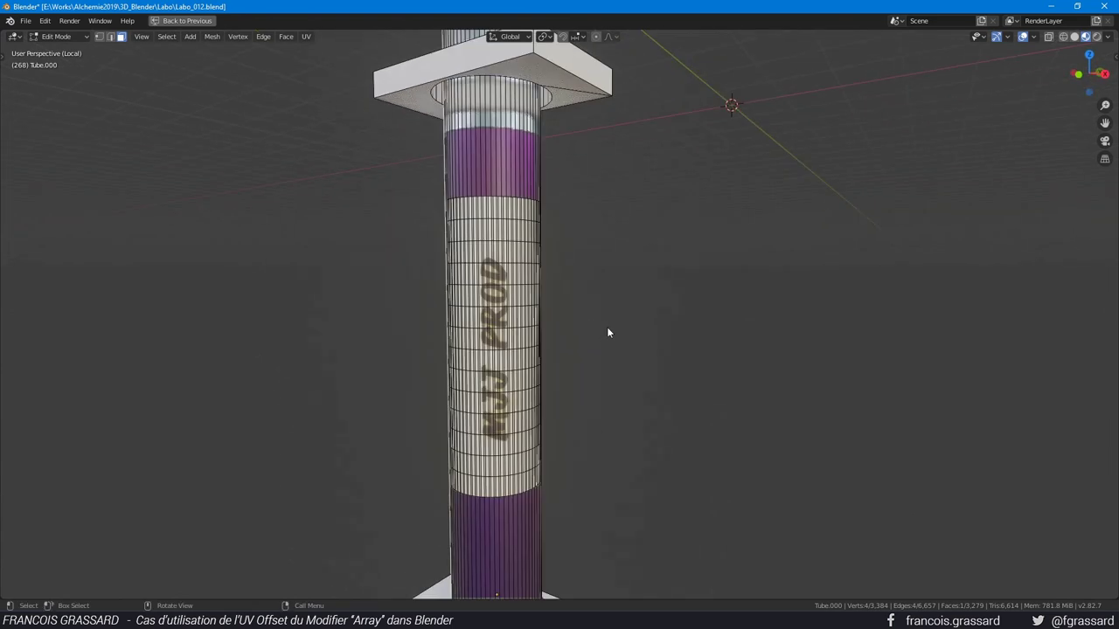
pyautogui.press('Tab')
pyautogui.hotkey('ctrl', 'space')
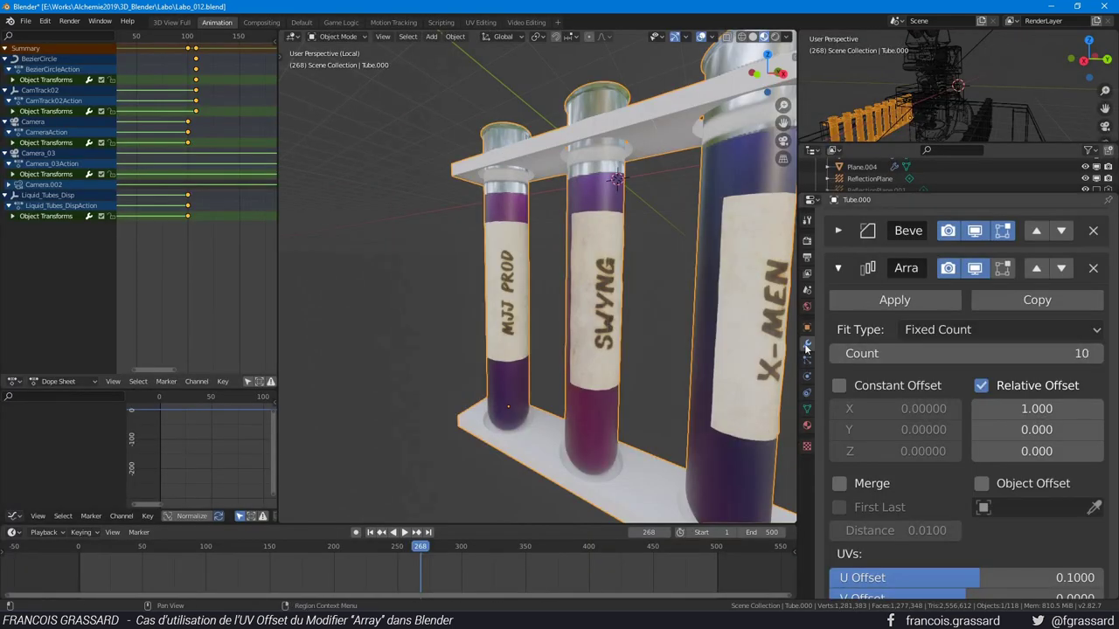
# Step: Show the tube's material slots, selecting the Support_Tubes plate and the glass tube
pyautogui.click(807, 307)
pyautogui.click(806, 426)
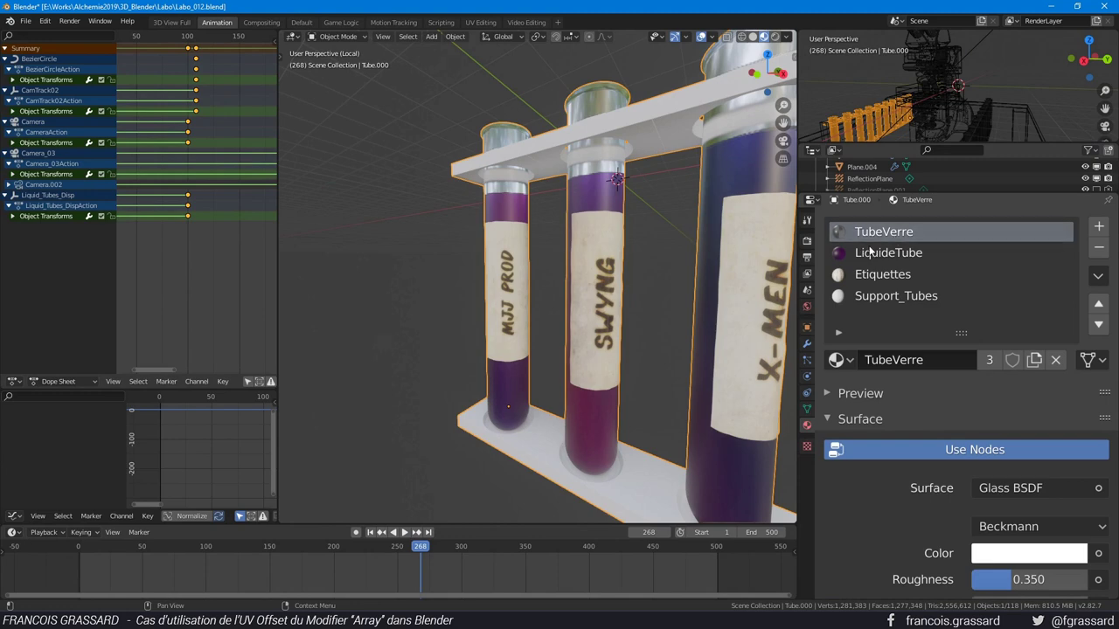
pyautogui.moveTo(460, 289); pyautogui.dragTo(572, 289, button='middle')
pyautogui.press('Tab')
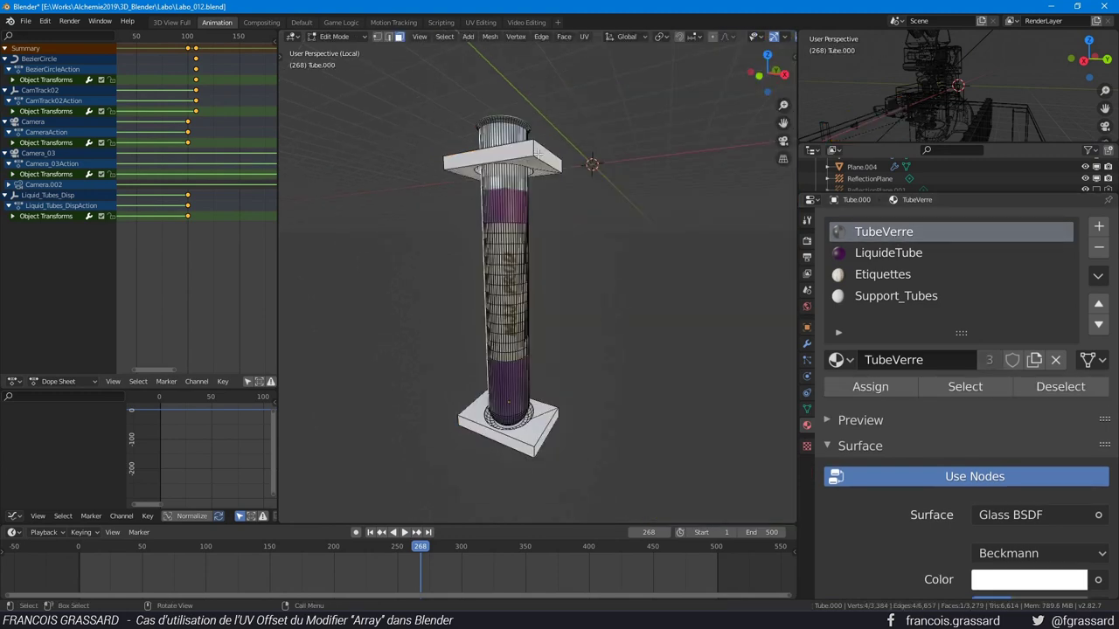
pyautogui.click(552, 156)
pyautogui.moveTo(543, 154); pyautogui.dragTo(562, 144, button='middle')
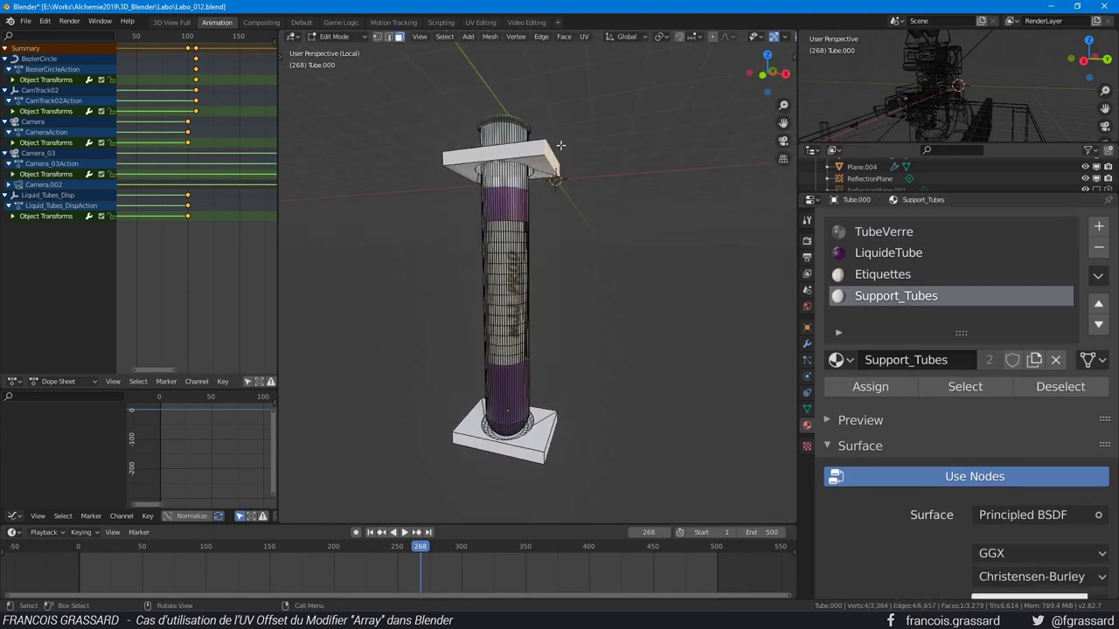
pyautogui.click(531, 444)
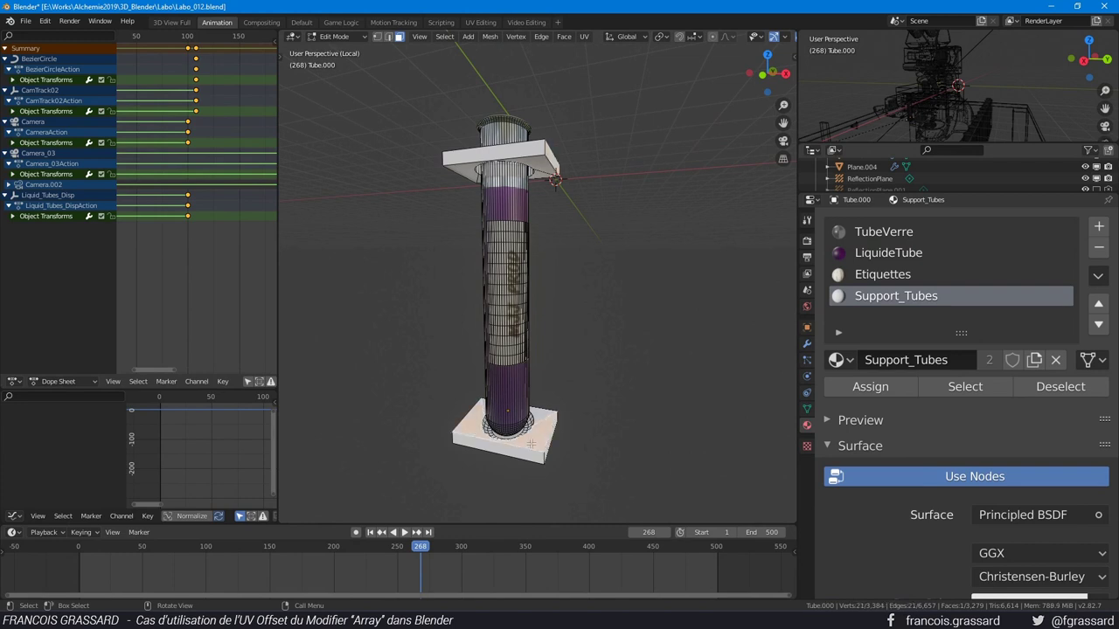
pyautogui.click(501, 187)
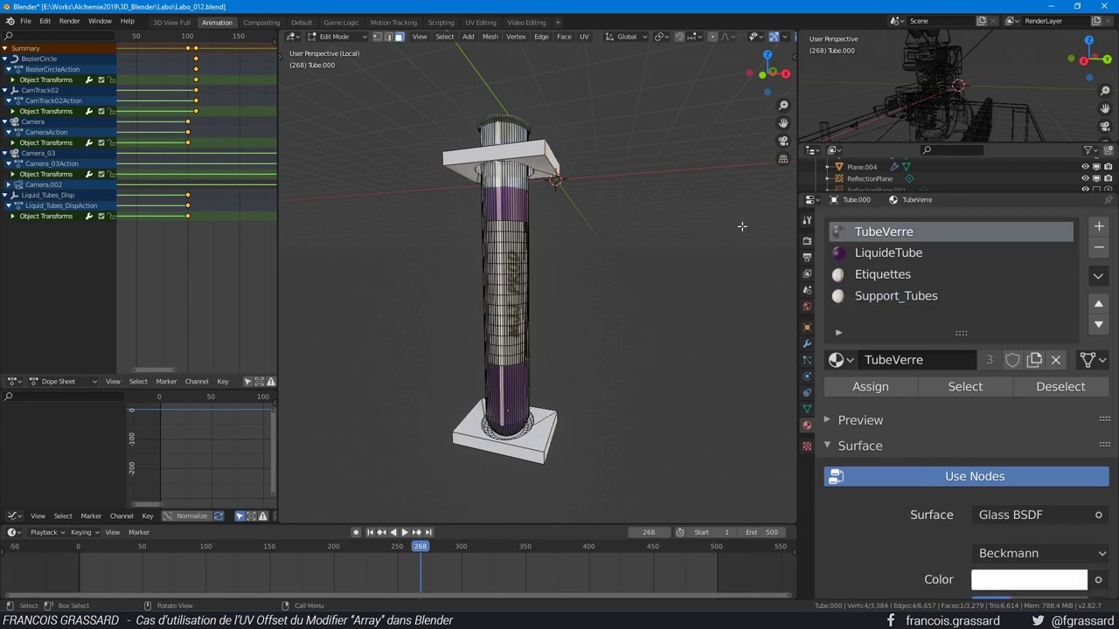
# Step: Select the Etiquettes label material slot and review its settings
pyautogui.click(909, 273)
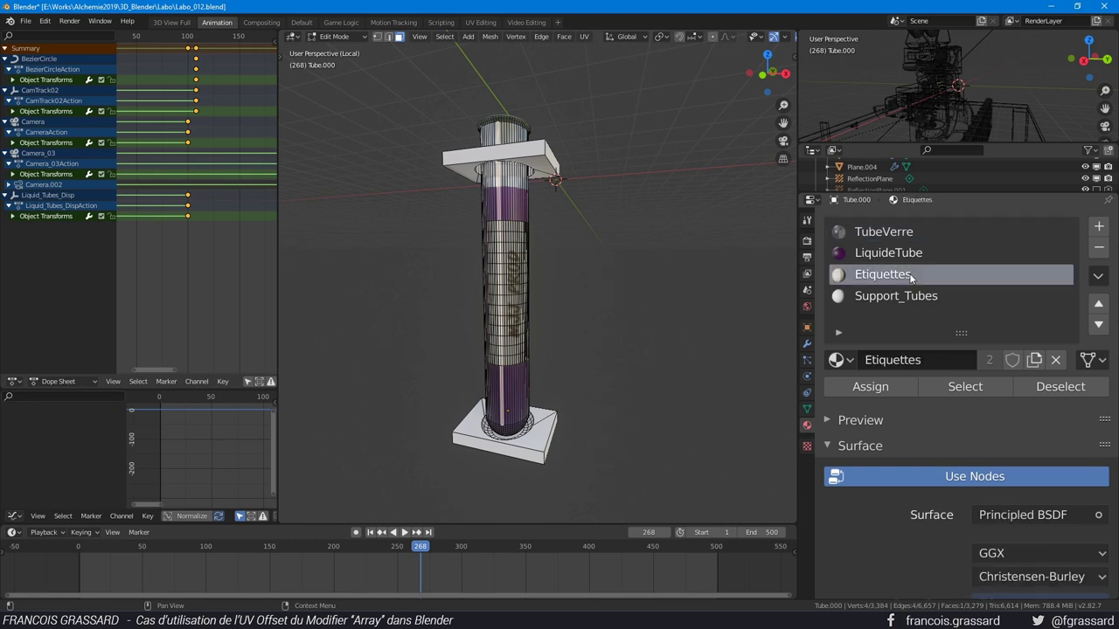
pyautogui.scroll(-3, 961, 437)
pyautogui.scroll(-3, 1031, 420)
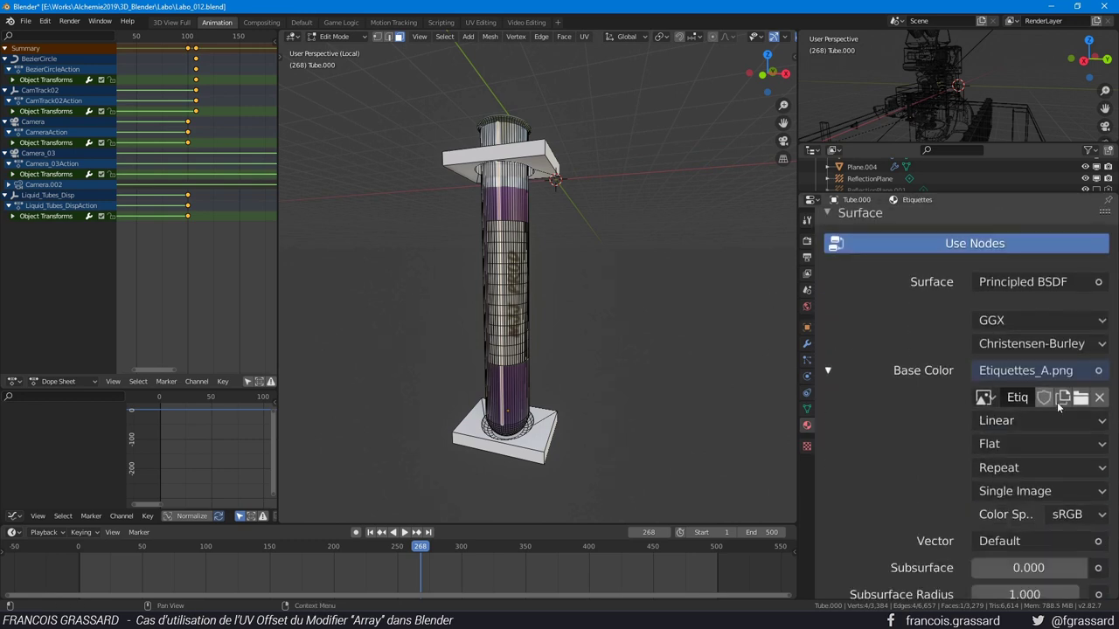
pyautogui.keyDown('ctrl'); pyautogui.moveTo(900, 411); pyautogui.dragTo(900, 429, button='middle'); pyautogui.keyUp('ctrl')
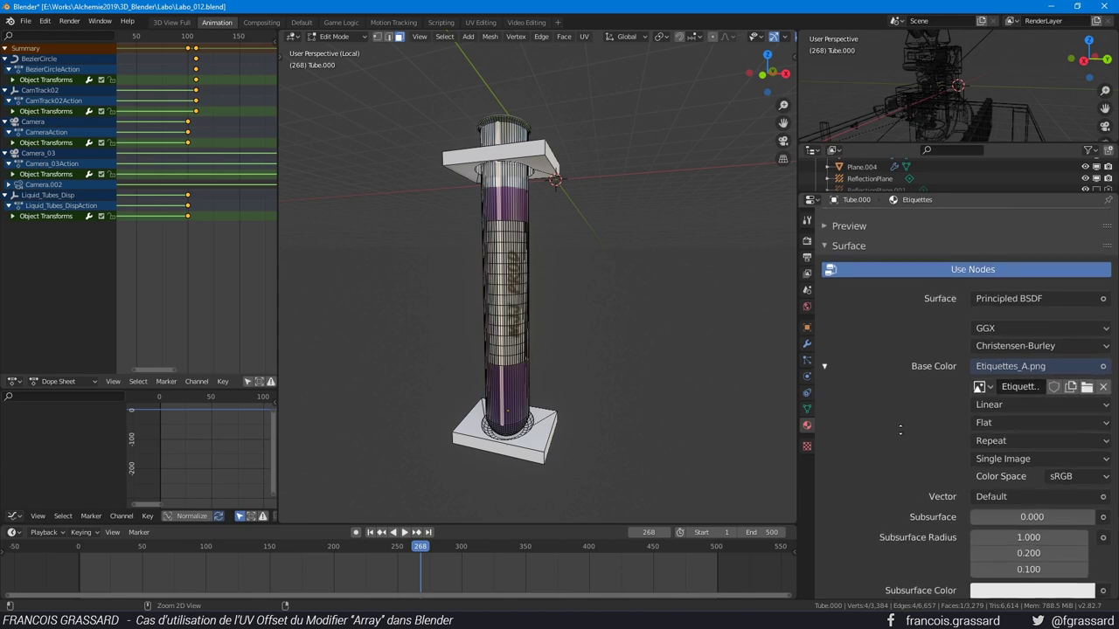
pyautogui.keyDown('ctrl'); pyautogui.moveTo(1030, 381); pyautogui.dragTo(1029, 358, button='middle'); pyautogui.keyUp('ctrl')
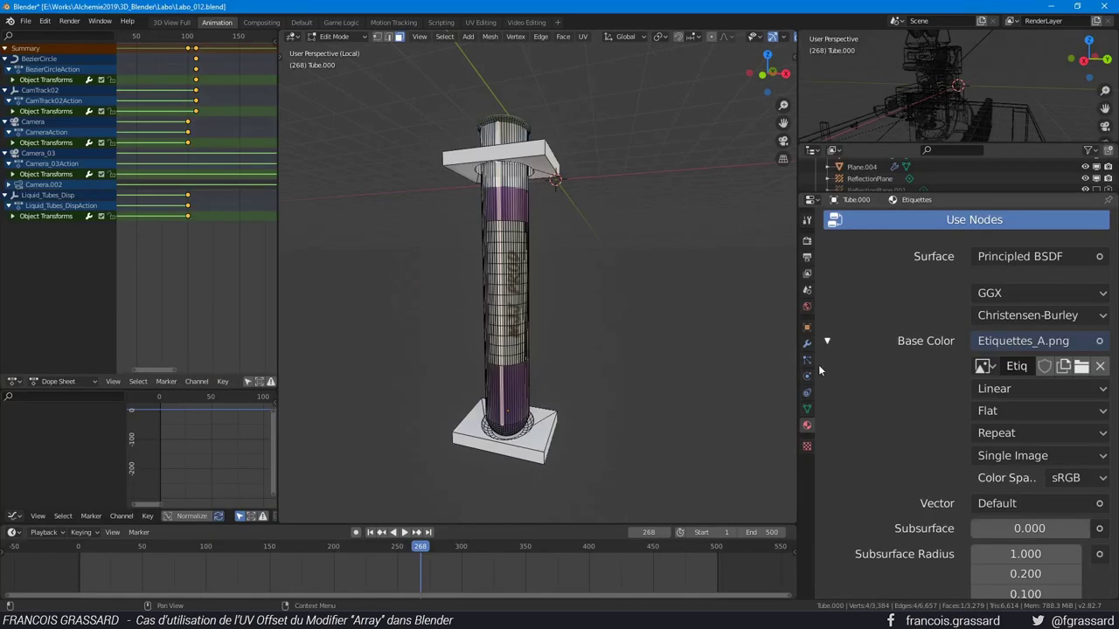
# Step: Review the tube's Array UV offset of 0.1, leave Edit Mode, and switch to the sticker-plane window
pyautogui.click(807, 343)
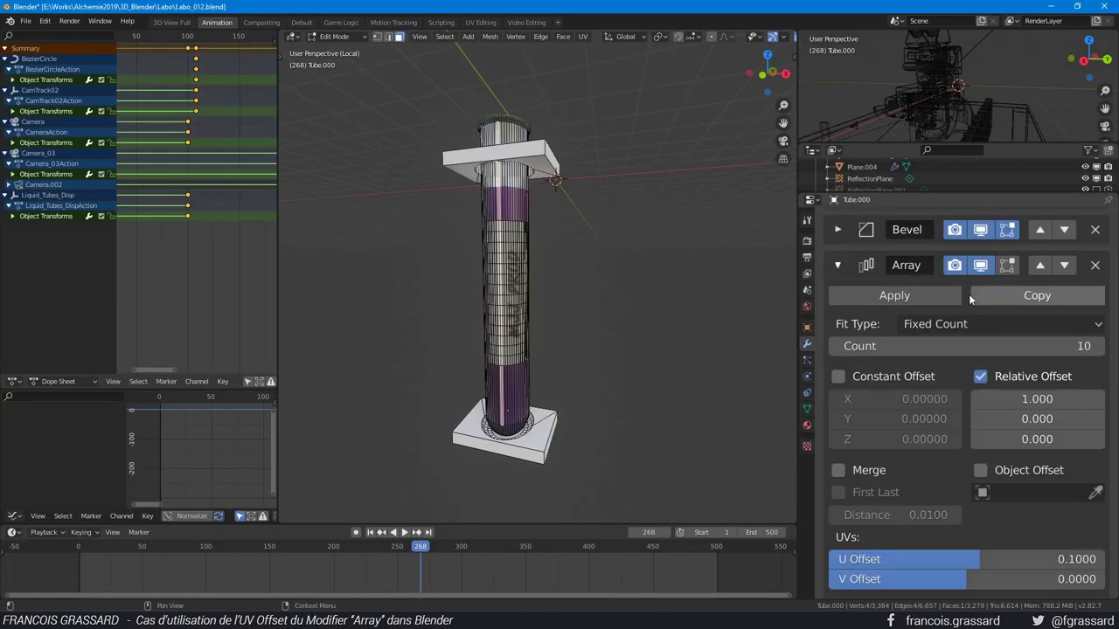
pyautogui.scroll(-3, 1049, 440)
pyautogui.scroll(-1, 953, 438)
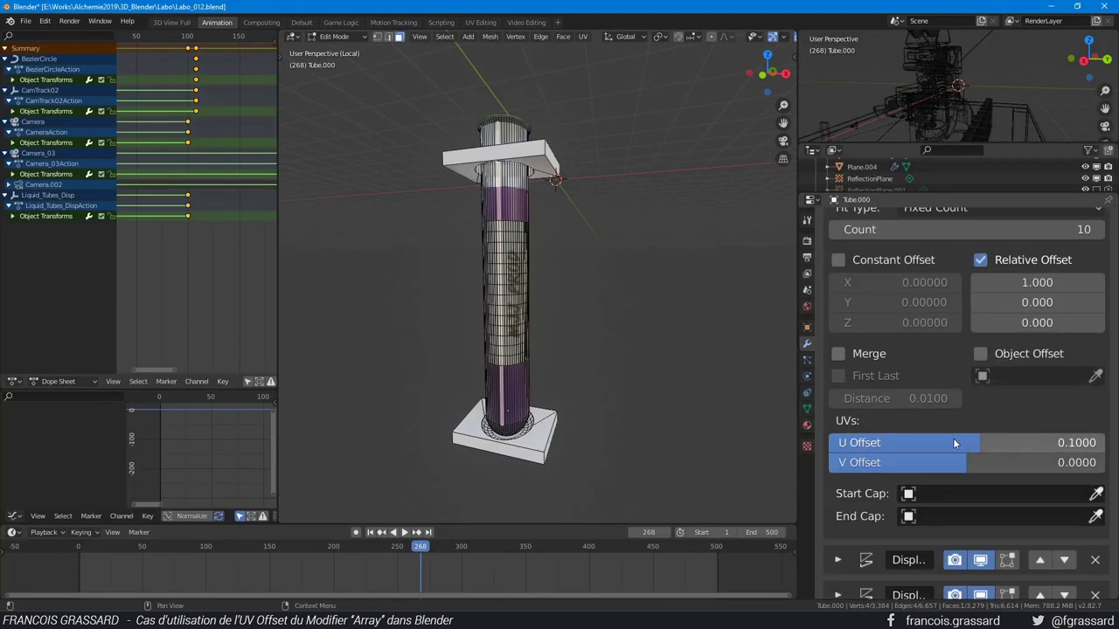
pyautogui.moveTo(559, 280); pyautogui.dragTo(545, 305, button='middle')
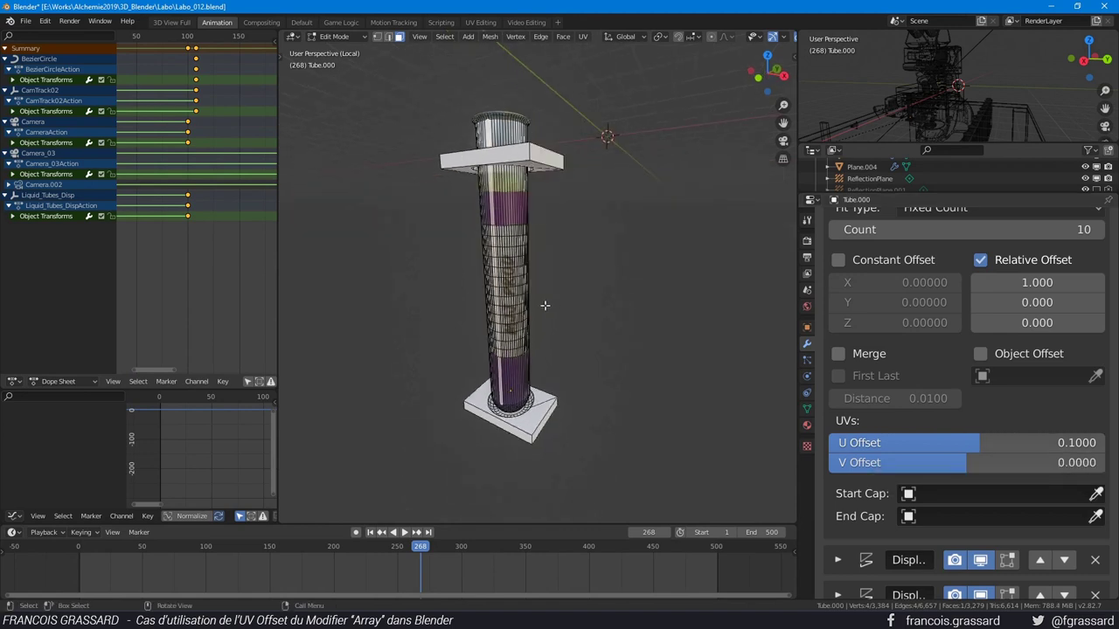
pyautogui.press('Tab')
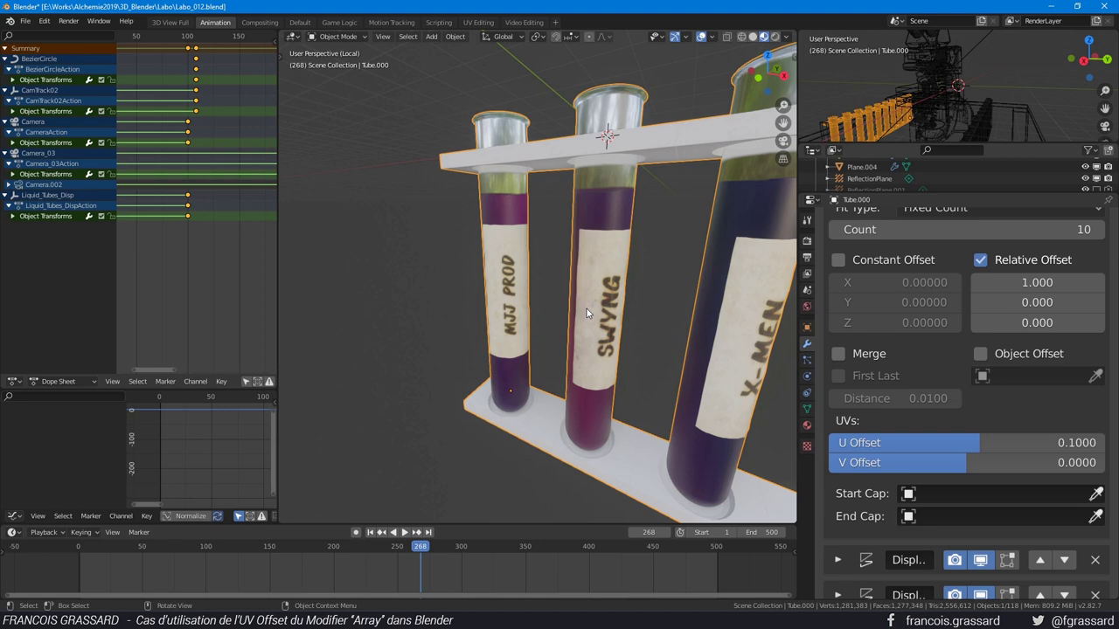
pyautogui.hotkey('alt', 'Tab')
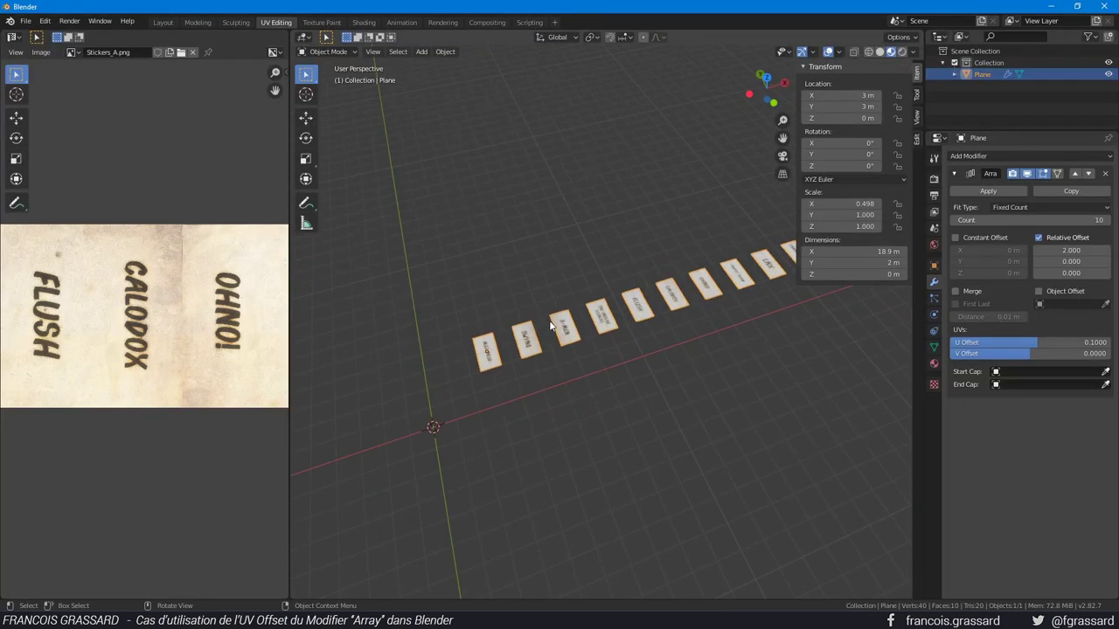
# Step: Reset the Array's relative Y/Z offset to 0 so the copies sit in a straight row
pyautogui.moveTo(550, 326)
pyautogui.mouseDown(button='middle')
pyautogui.moveTo(671, 344)
pyautogui.moveTo(644, 335)
pyautogui.moveTo(646, 294)
pyautogui.moveTo(664, 312)
pyautogui.mouseUp(button='middle')
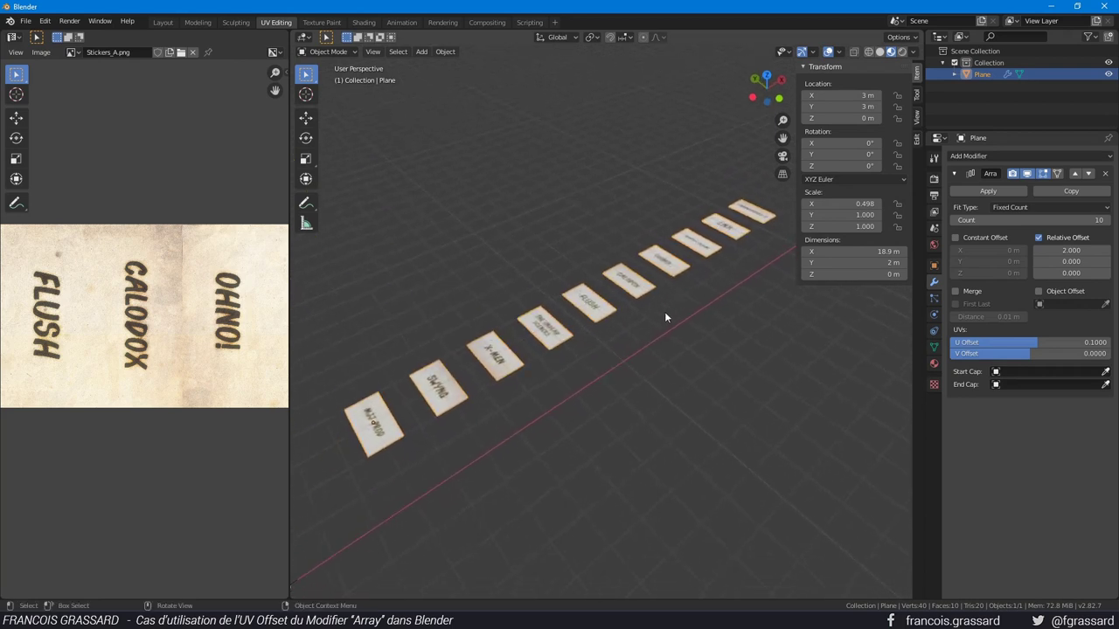
pyautogui.moveTo(665, 313)
pyautogui.mouseDown(button='middle')
pyautogui.moveTo(586, 237)
pyautogui.moveTo(663, 349)
pyautogui.mouseUp(button='middle')
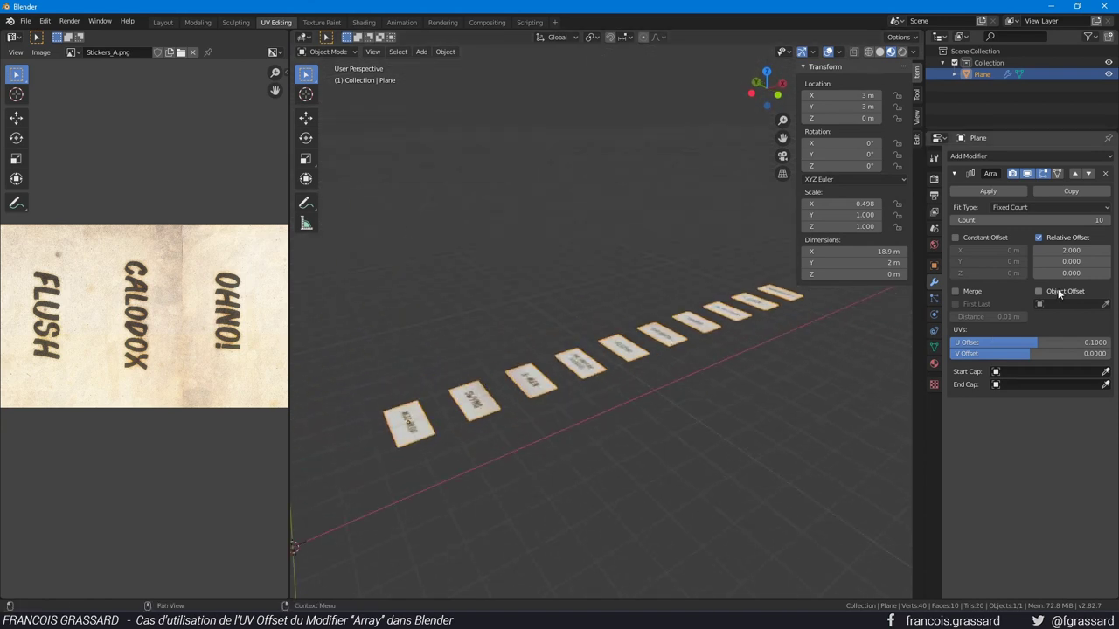
pyautogui.press('Escape')
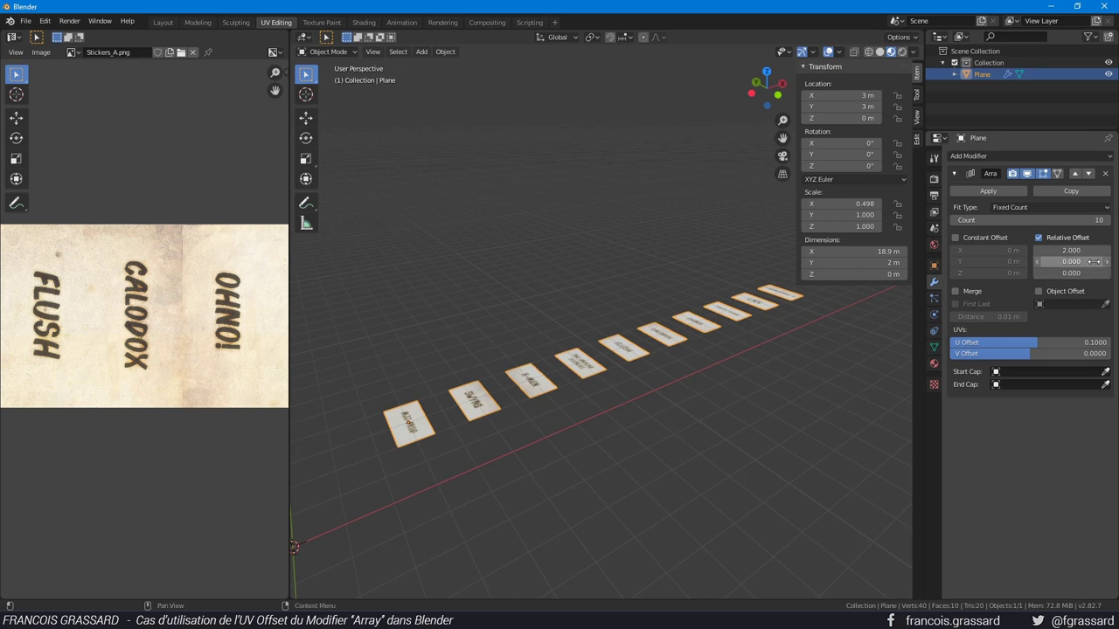
pyautogui.moveTo(1071, 261); pyautogui.dragTo(1090, 269)
pyautogui.press('BackSpace')
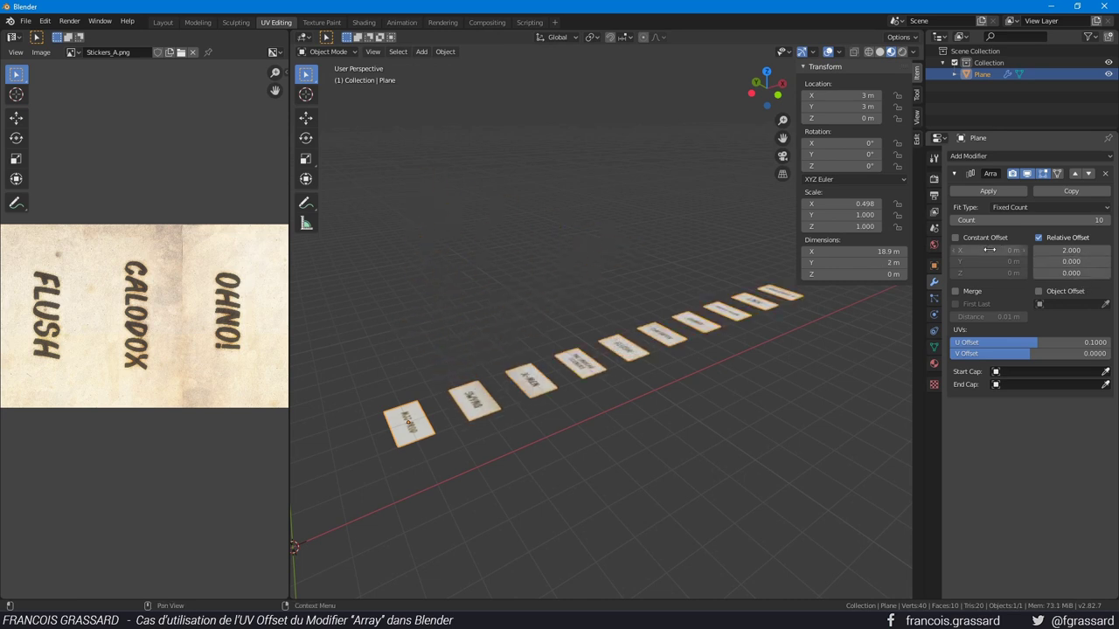
# Step: Enable Constant Offset and try Z rises of 0.1 m and 0.5 m per copy
pyautogui.click(956, 237)
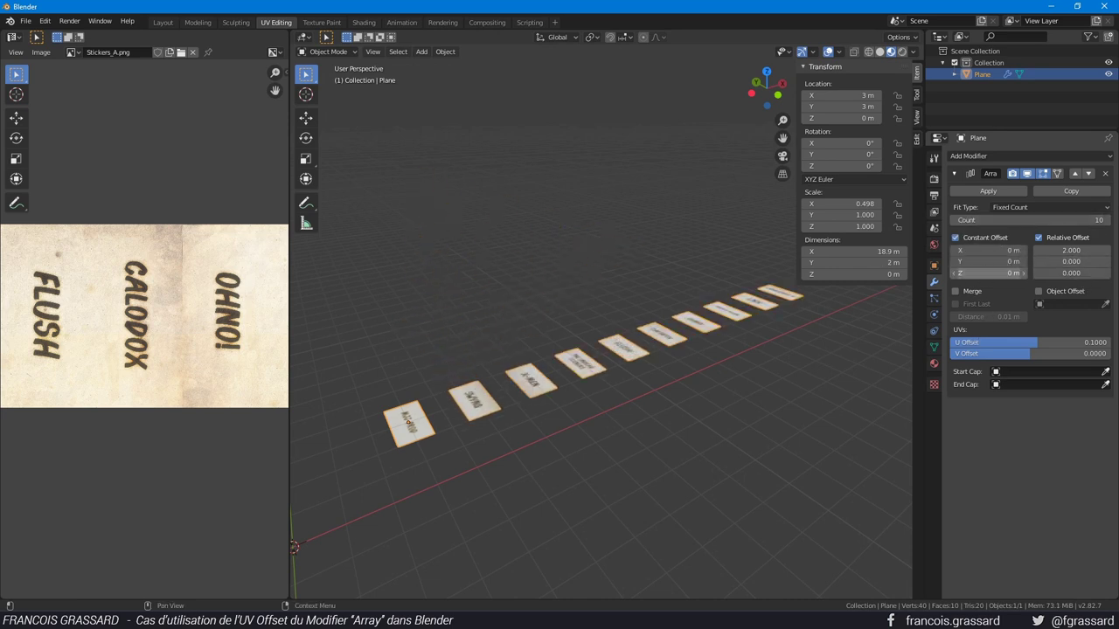
pyautogui.moveTo(988, 273); pyautogui.dragTo(1014, 273)
pyautogui.doubleClick(987, 272)
pyautogui.write('0.1')
pyautogui.press('Return')
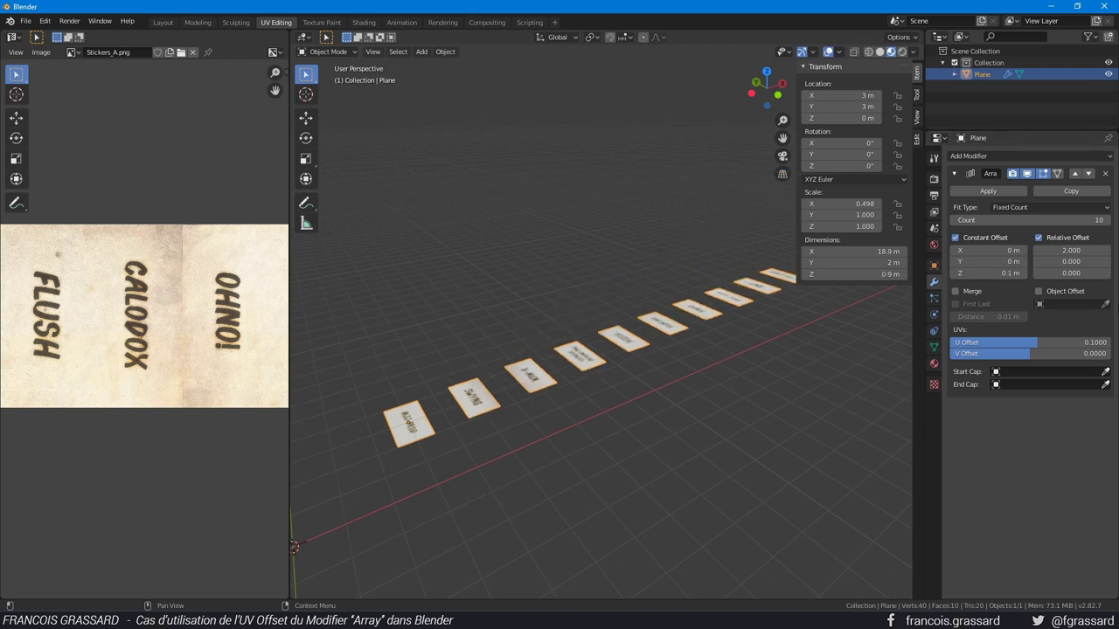
pyautogui.doubleClick(988, 272)
pyautogui.write('0.5')
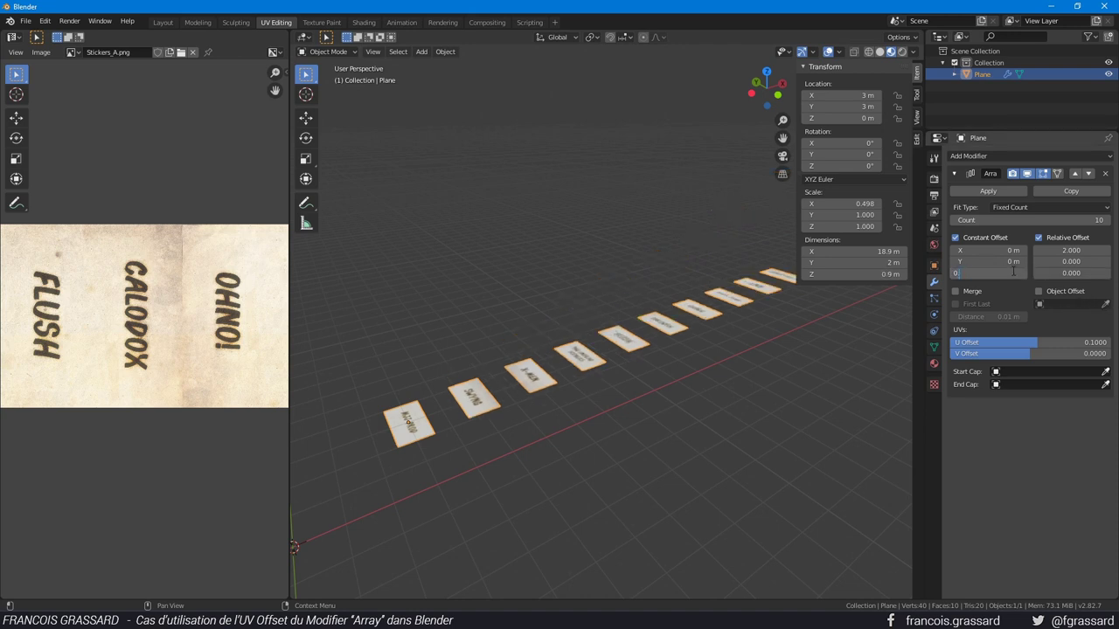
pyautogui.press('Return')
# Step: Settle the constant Z offset at 1 m per copy, giving a rising staircase of planes
pyautogui.moveTo(866, 367); pyautogui.dragTo(883, 332, button='middle')
pyautogui.doubleClick(988, 273)
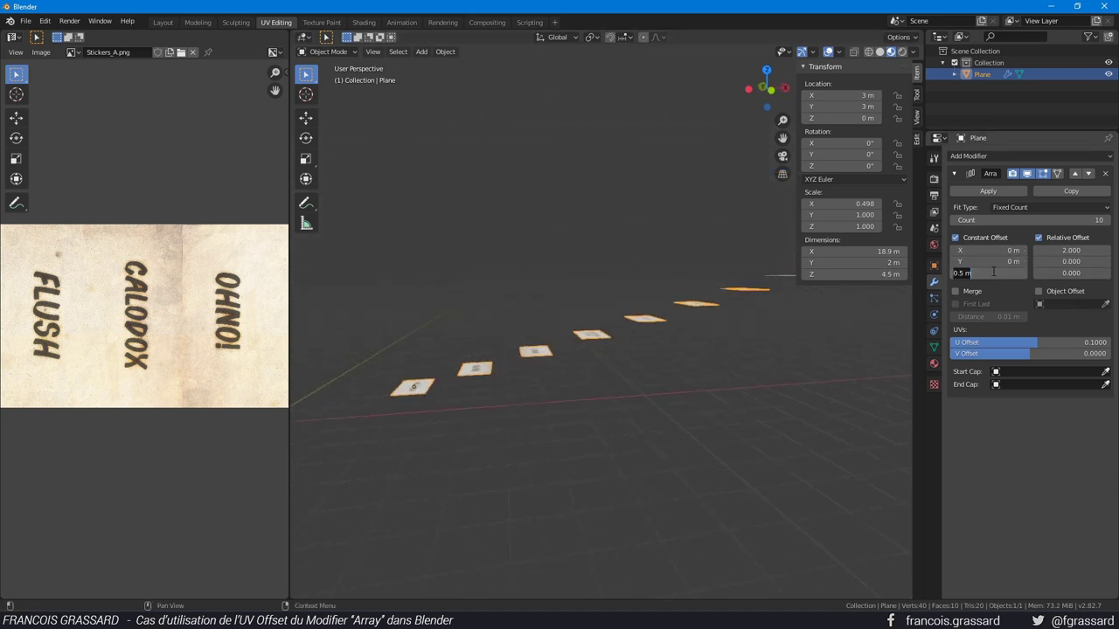
pyautogui.write('0')
pyautogui.press('Return')
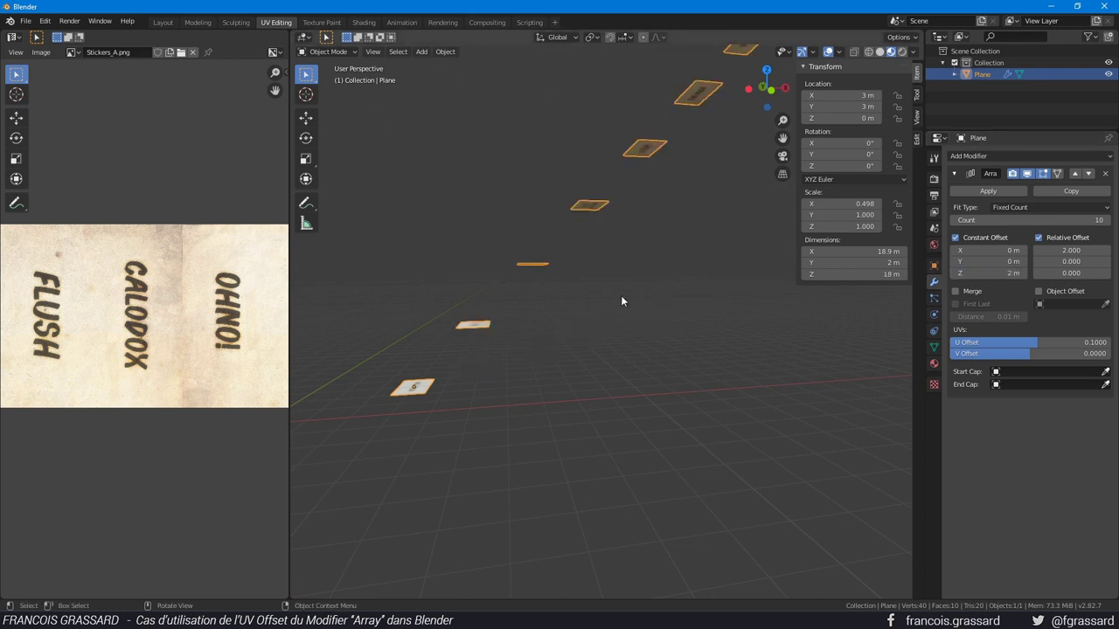
pyautogui.moveTo(620, 296); pyautogui.dragTo(638, 262, button='middle')
pyautogui.doubleClick(1004, 273)
pyautogui.write('1')
pyautogui.press('Return')
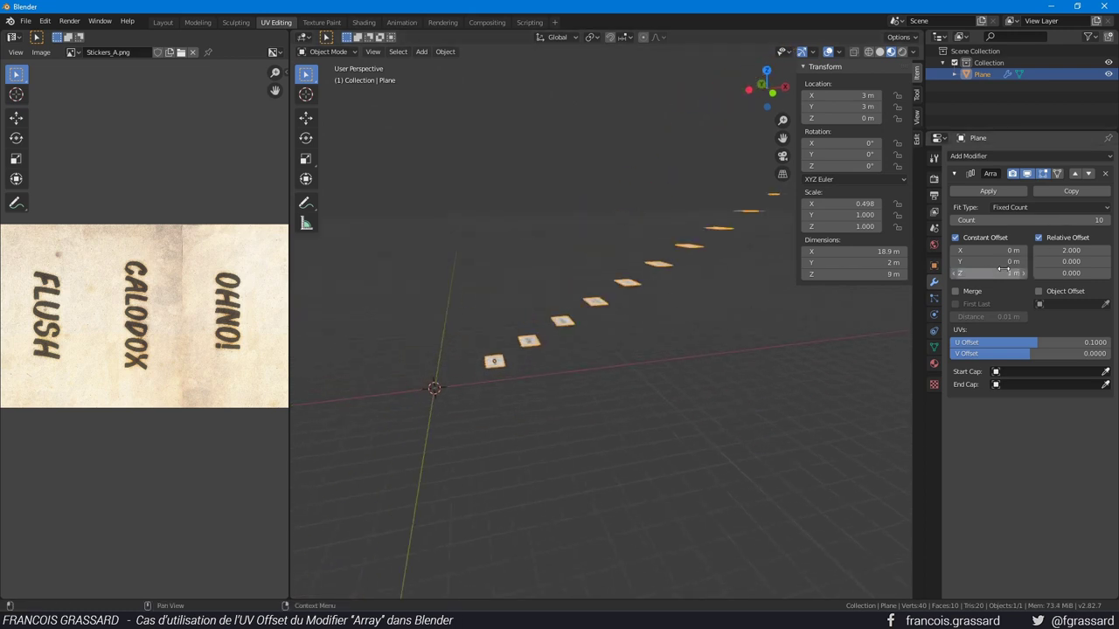
pyautogui.moveTo(700, 314); pyautogui.dragTo(687, 406, button='middle')
pyautogui.moveTo(646, 368); pyautogui.dragTo(627, 369, button='middle')
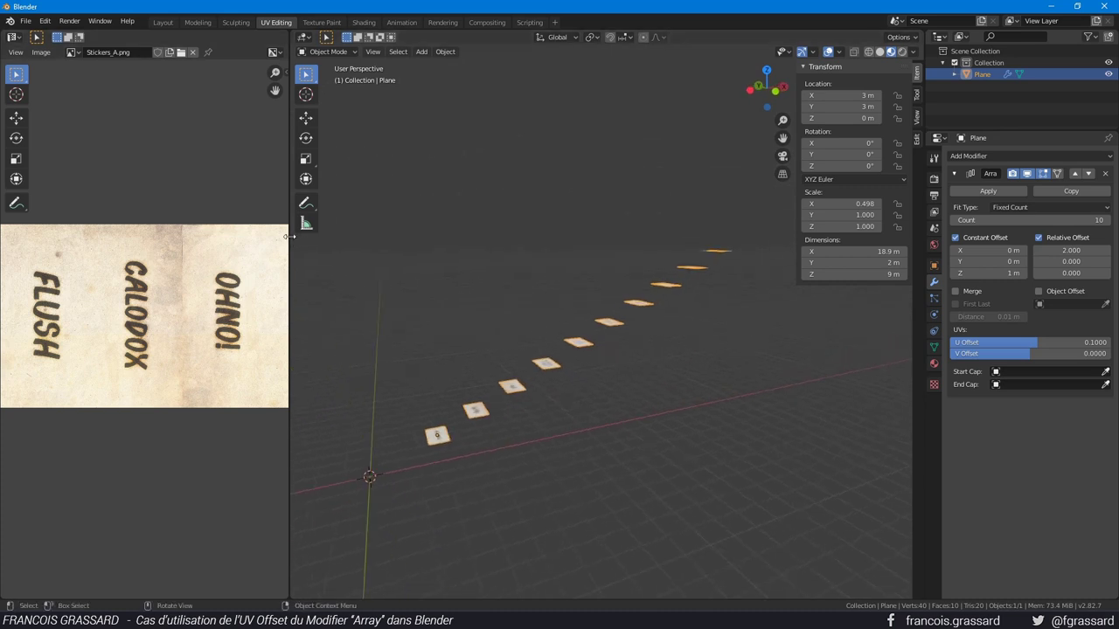
pyautogui.moveTo(289, 249); pyautogui.dragTo(436, 253)
# Step: Pan the sticker strip to POPSY TEAM and drag the Array V Offset to 0.2230
pyautogui.scroll(-5, 344, 284)
pyautogui.scroll(1, 344, 284)
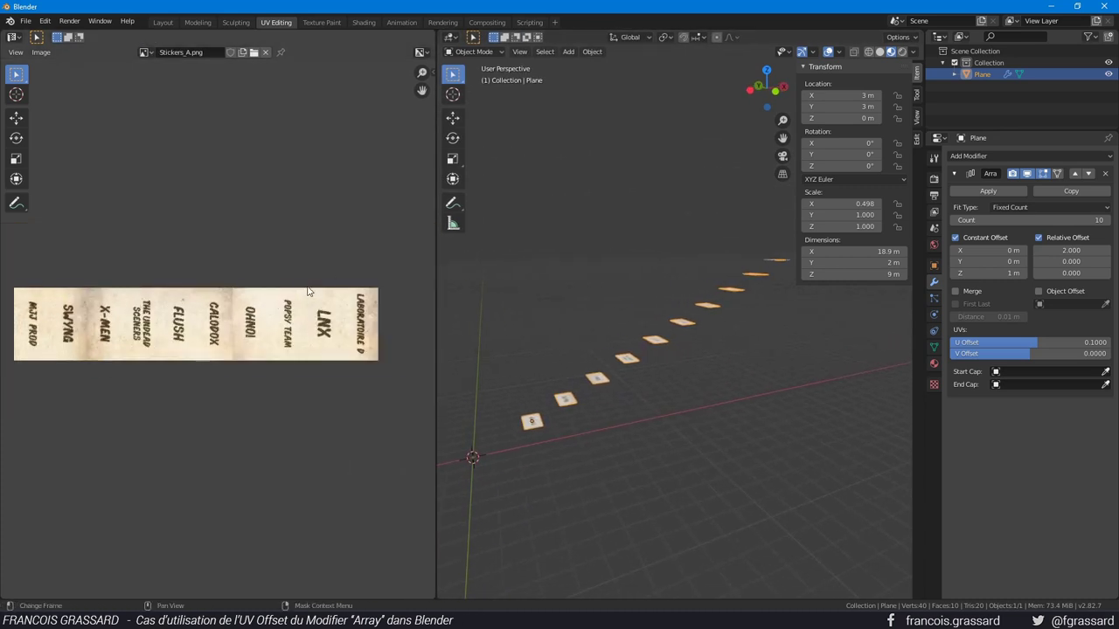
pyautogui.scroll(1, 52, 324)
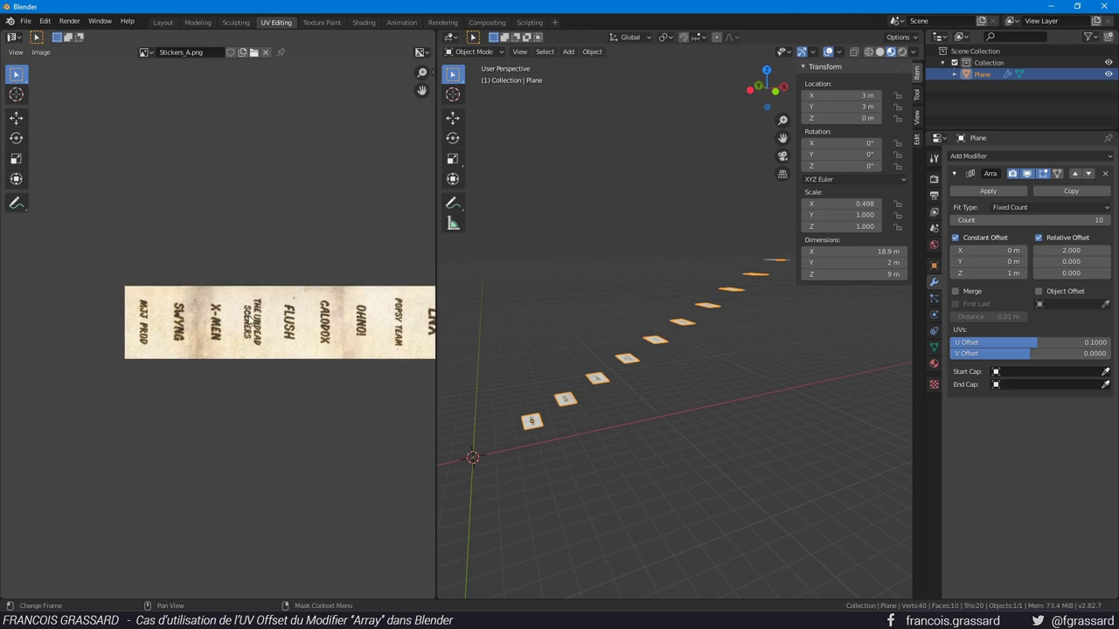
pyautogui.moveTo(43, 322); pyautogui.dragTo(145, 321, button='middle')
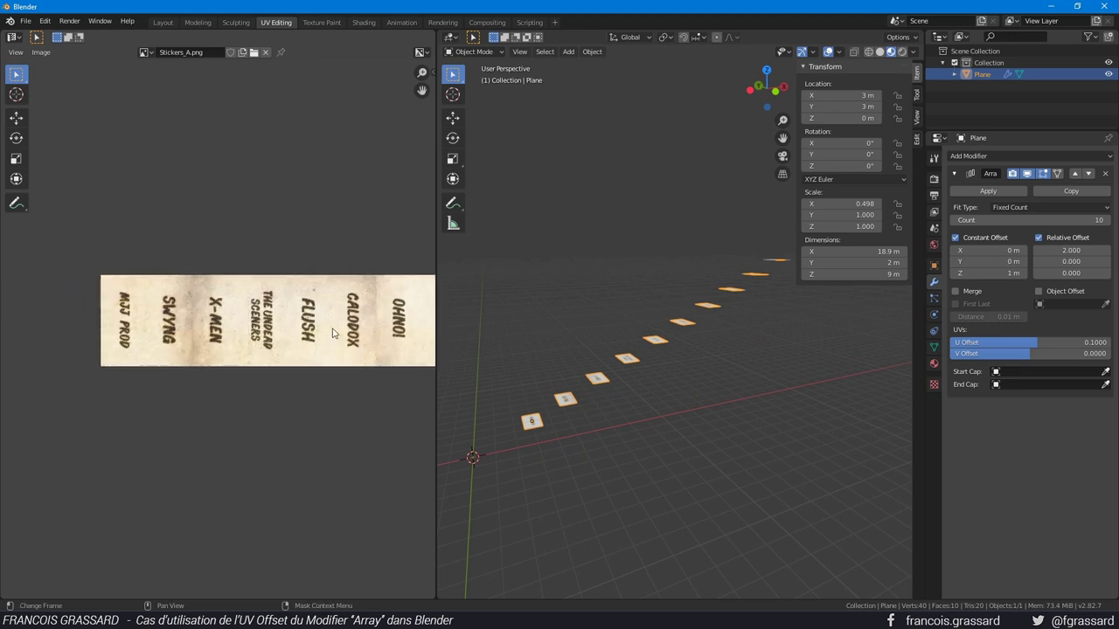
pyautogui.moveTo(382, 325); pyautogui.dragTo(291, 301, button='middle')
pyautogui.moveTo(630, 411); pyautogui.dragTo(671, 416, button='middle')
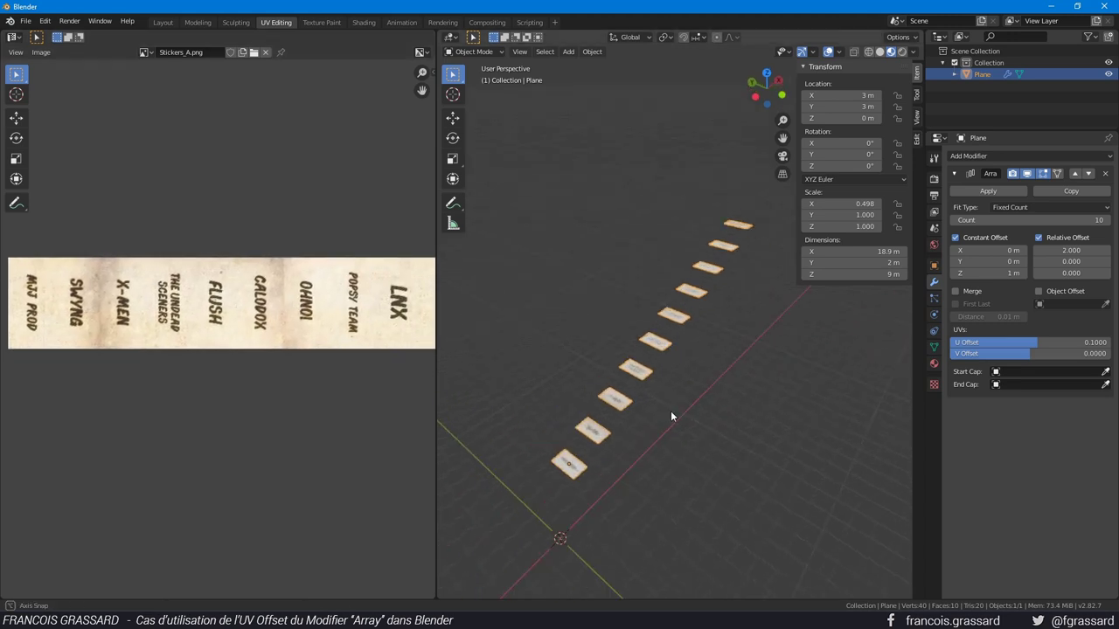
pyautogui.scroll(2, 672, 409)
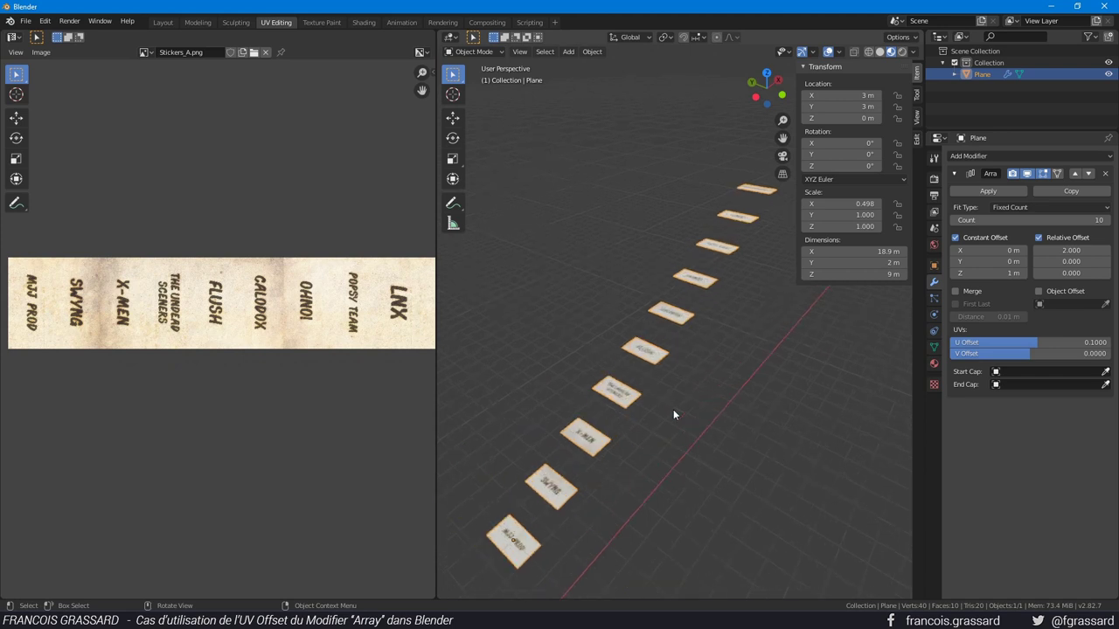
pyautogui.scroll(2, 672, 409)
pyautogui.moveTo(671, 409)
pyautogui.mouseDown(button='middle')
pyautogui.moveTo(630, 364)
pyautogui.moveTo(673, 407)
pyautogui.moveTo(663, 409)
pyautogui.mouseUp(button='middle')
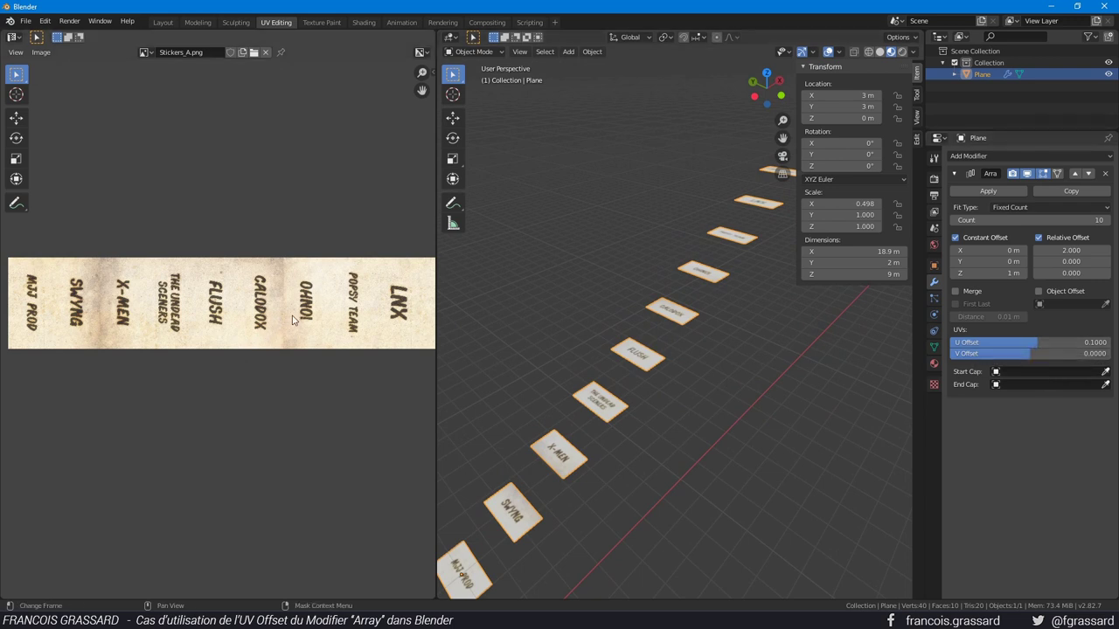
pyautogui.moveTo(1015, 353); pyautogui.dragTo(1046, 353)
# Step: In Edit Mode, select the plane's UV island and try a vertical move, then cancel it
pyautogui.press('Tab')
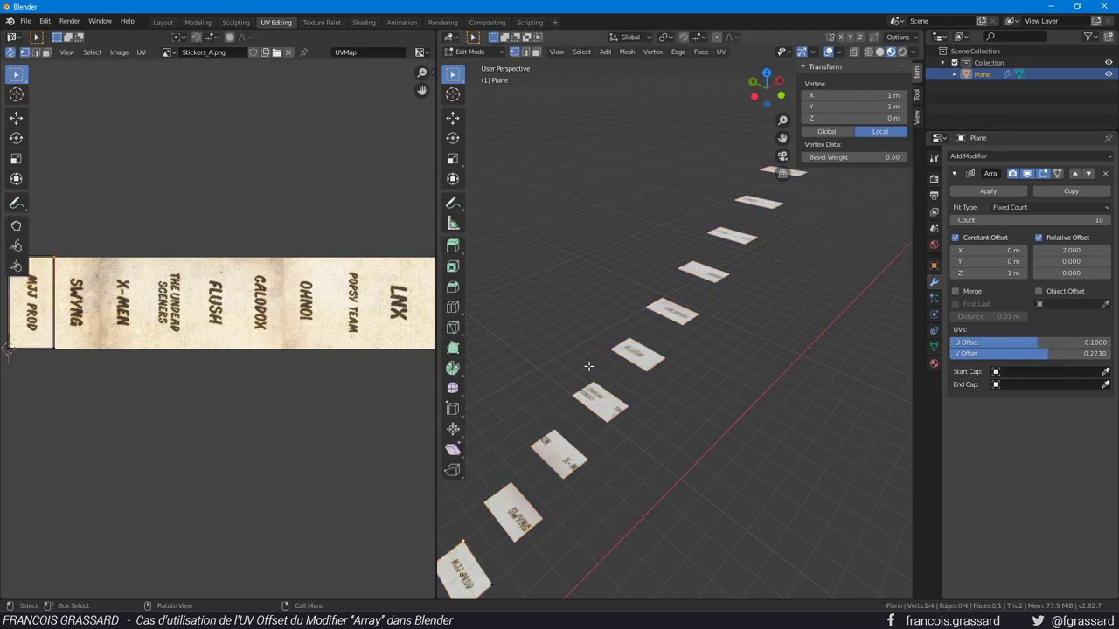
pyautogui.press('a')
pyautogui.moveTo(127, 349); pyautogui.dragTo(306, 371, button='middle')
pyautogui.press('g')
pyautogui.press('y')
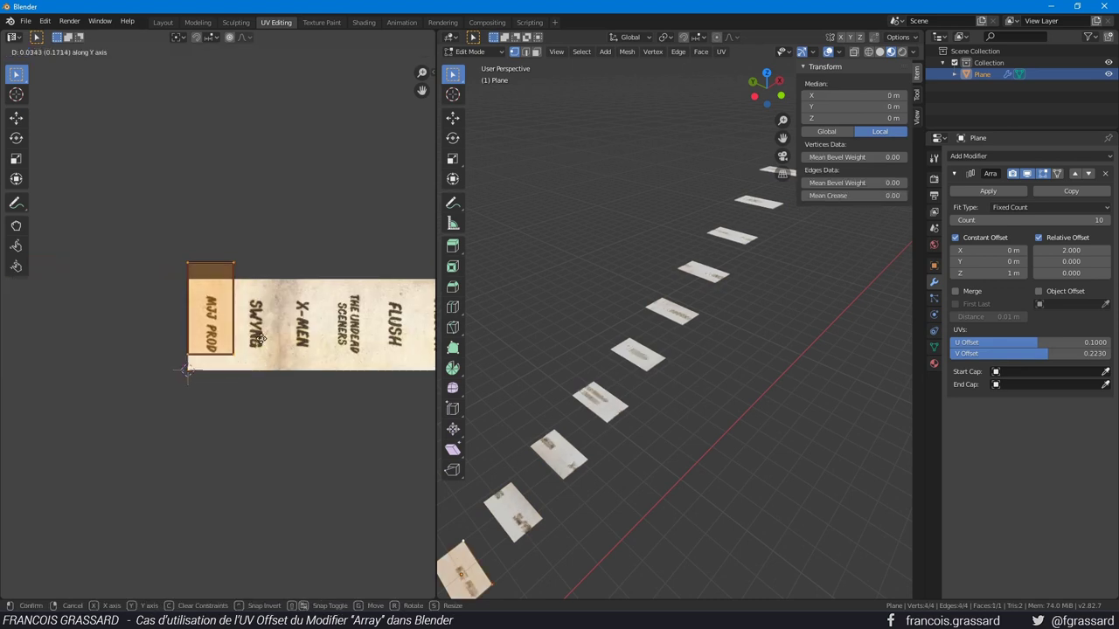
pyautogui.press('Escape')
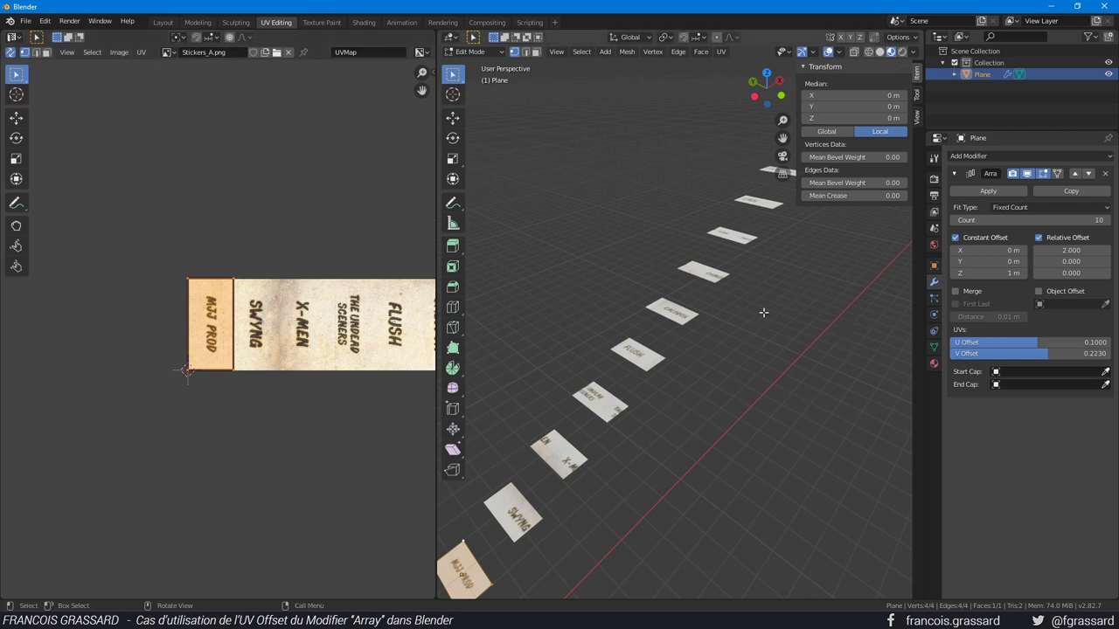
# Step: Reset the Array V Offset to 0
pyautogui.click(1095, 359)
pyautogui.write('0')
pyautogui.press('Return')
# Step: Return to Object Mode and raise the array count to 11 copies
pyautogui.press('Tab')
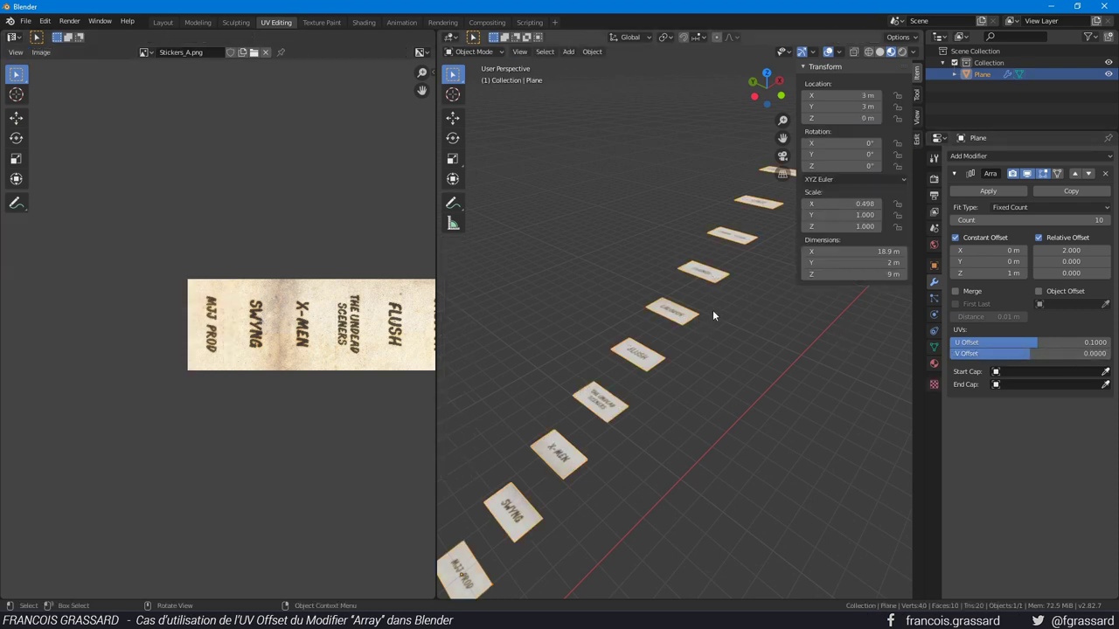
pyautogui.scroll(3, 561, 387)
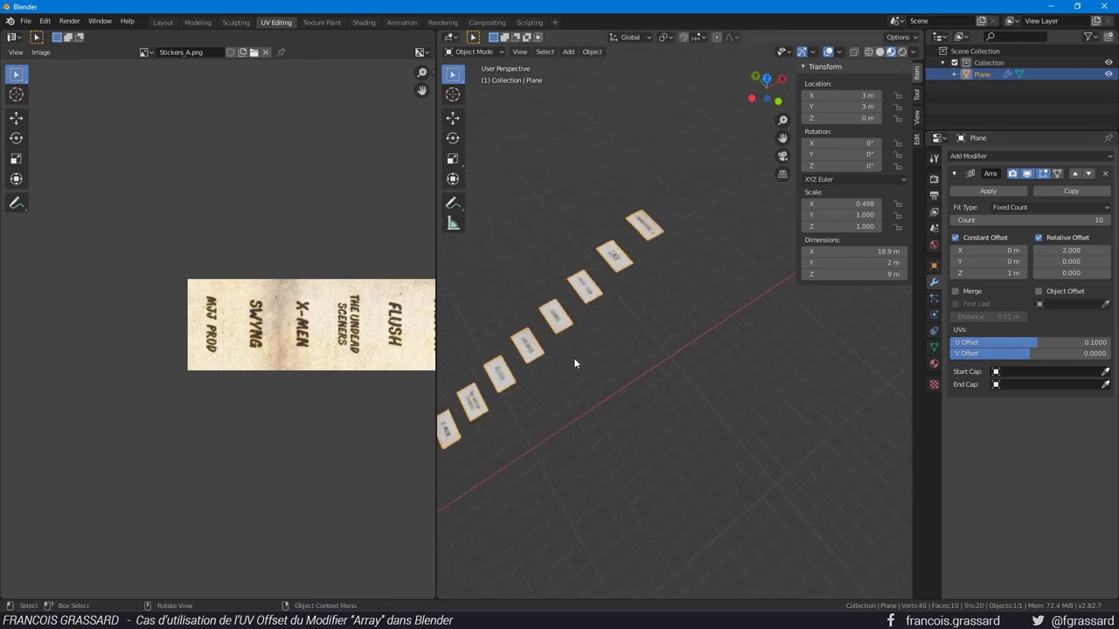
pyautogui.moveTo(573, 357); pyautogui.dragTo(674, 452, button='middle')
pyautogui.scroll(2, 674, 452)
pyautogui.click(1049, 220)
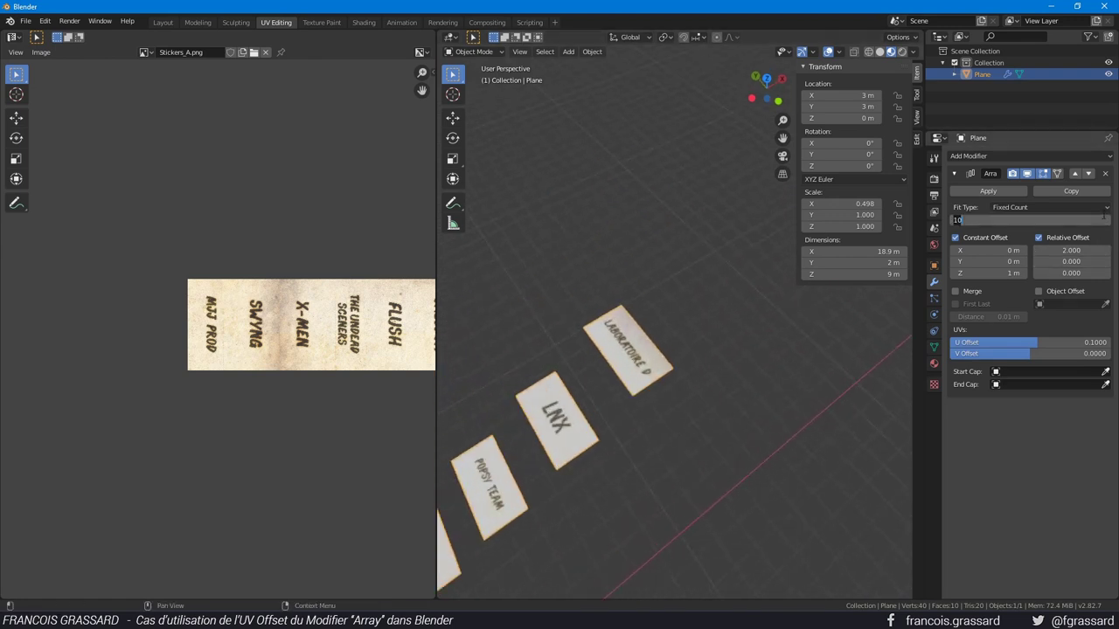
pyautogui.write('11')
pyautogui.press('Return')
# Step: Frame the whole row of 11 sticker planes and widen the UV editor
pyautogui.scroll(2, 724, 341)
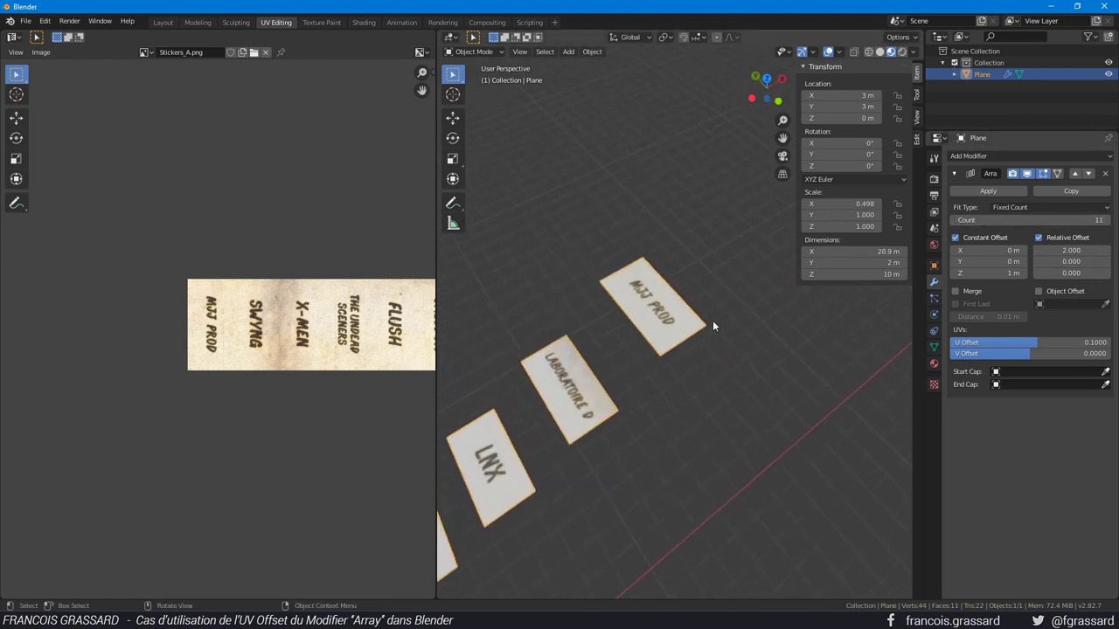
pyautogui.scroll(1, 713, 316)
pyautogui.scroll(-3, 712, 311)
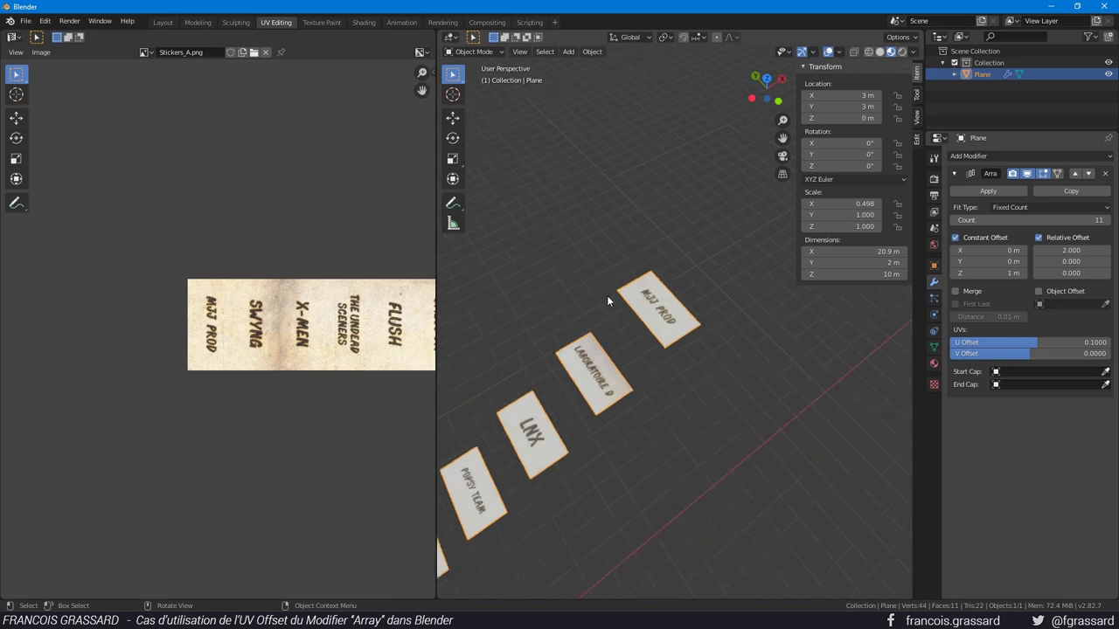
pyautogui.scroll(-3, 606, 295)
pyautogui.moveTo(638, 427)
pyautogui.keyDown('shift'); pyautogui.mouseDown(button='middle')
pyautogui.moveTo(699, 408)
pyautogui.moveTo(689, 280)
pyautogui.moveTo(477, 547)
pyautogui.mouseUp(button='middle'); pyautogui.keyUp('shift')
pyautogui.moveTo(681, 297)
pyautogui.mouseDown(button='middle')
pyautogui.moveTo(688, 281)
pyautogui.moveTo(569, 374)
pyautogui.mouseUp(button='middle')
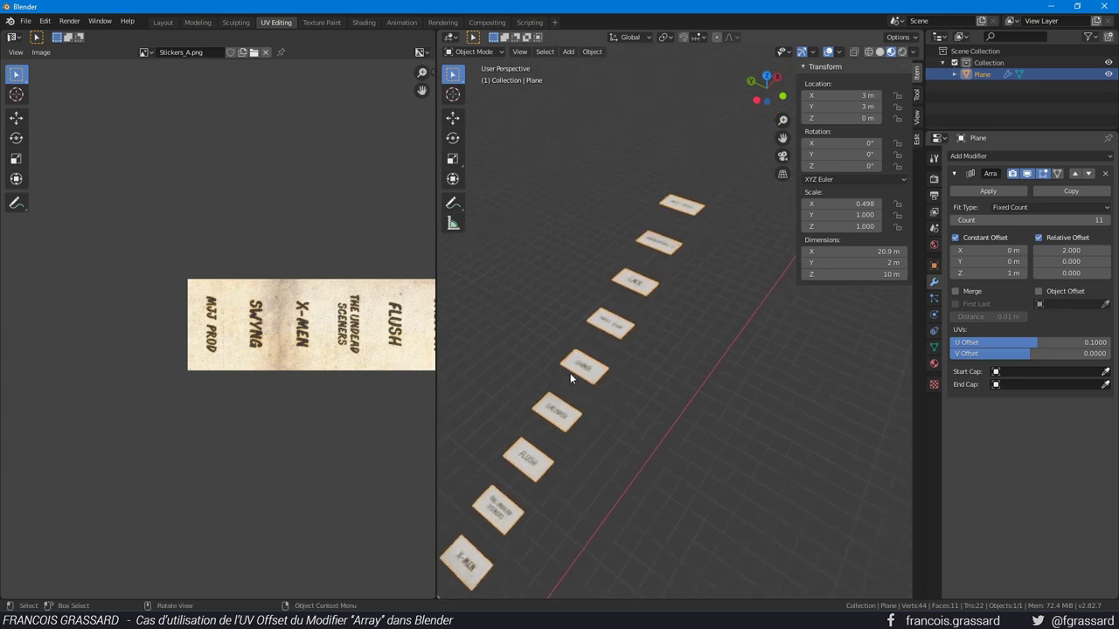
pyautogui.scroll(-4, 323, 295)
pyautogui.scroll(1, 314, 288)
pyautogui.scroll(3, 315, 288)
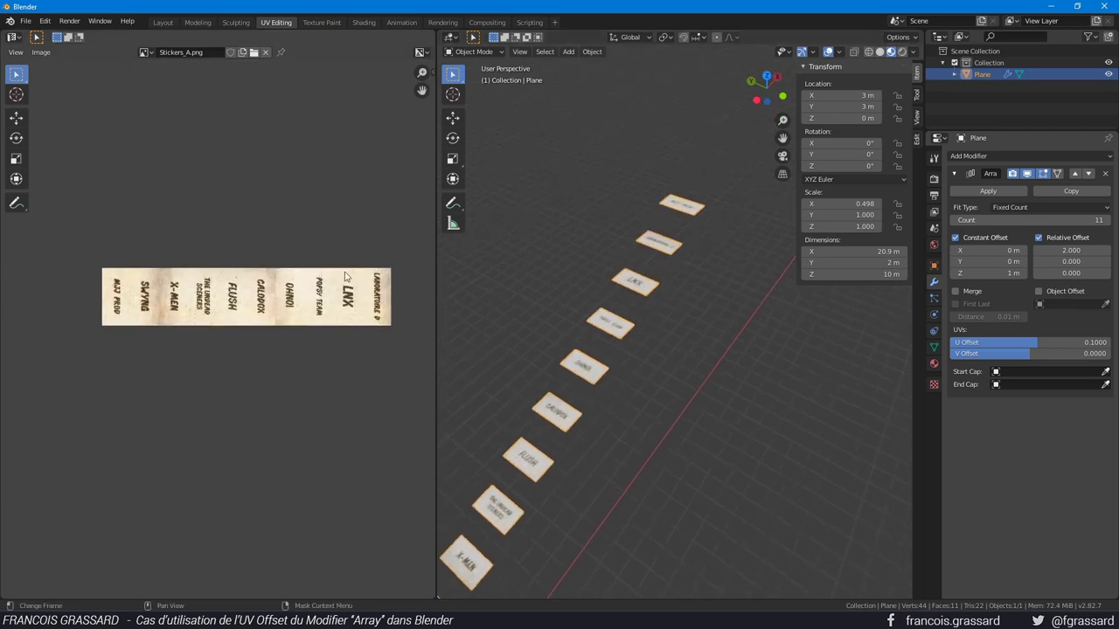
pyautogui.moveTo(437, 280); pyautogui.dragTo(525, 319)
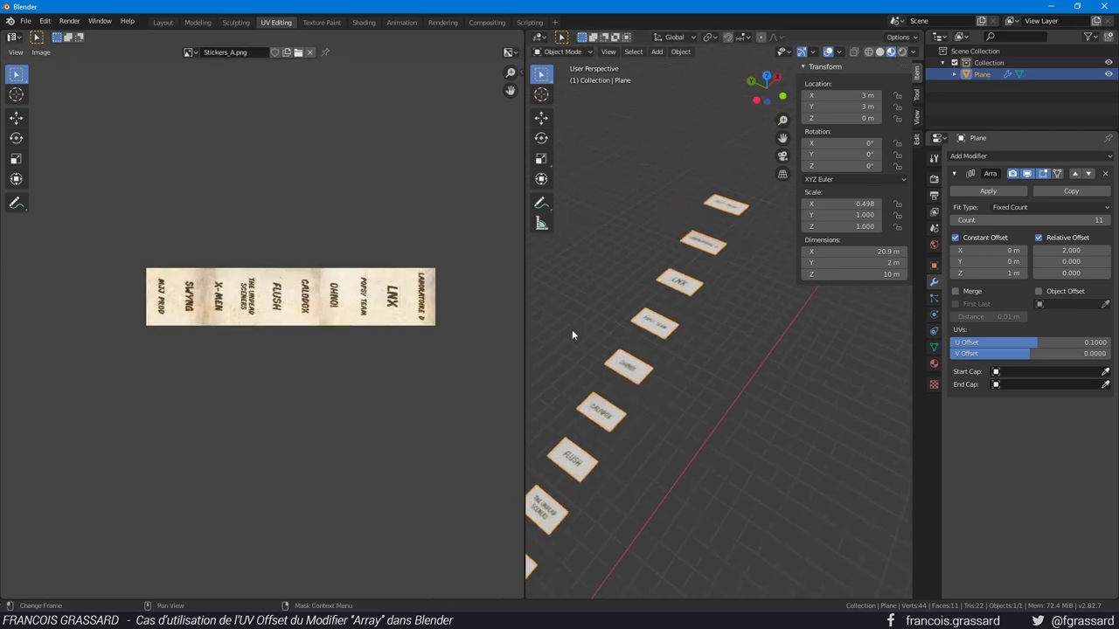
# Step: In Edit Mode, try an X-constrained move of the label's UVs, then cancel it
pyautogui.press('Tab')
pyautogui.press('g')
pyautogui.press('x')
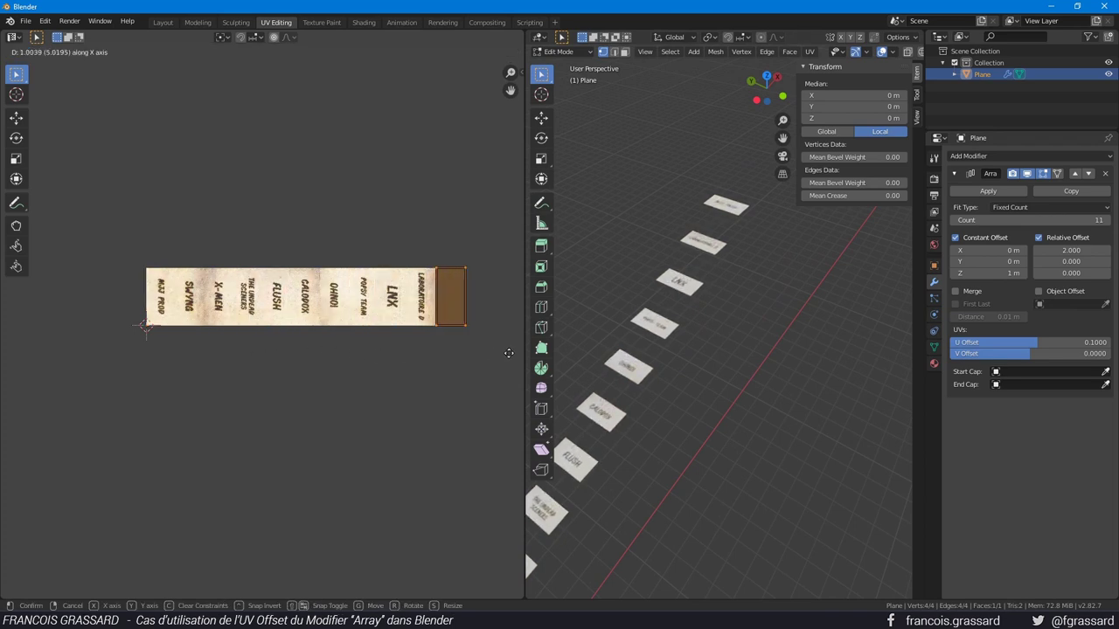
pyautogui.rightClick(509, 352)
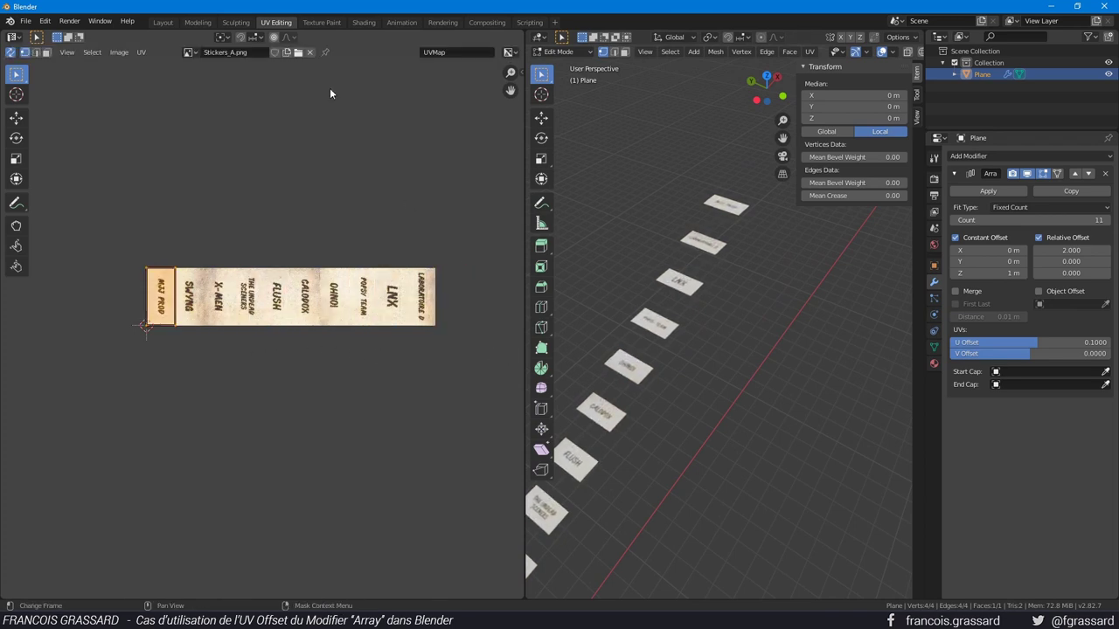
# Step: Confirm the Stickers_A.png Image Texture extension stays Repeat, then return to UV Editing
pyautogui.click(352, 22)
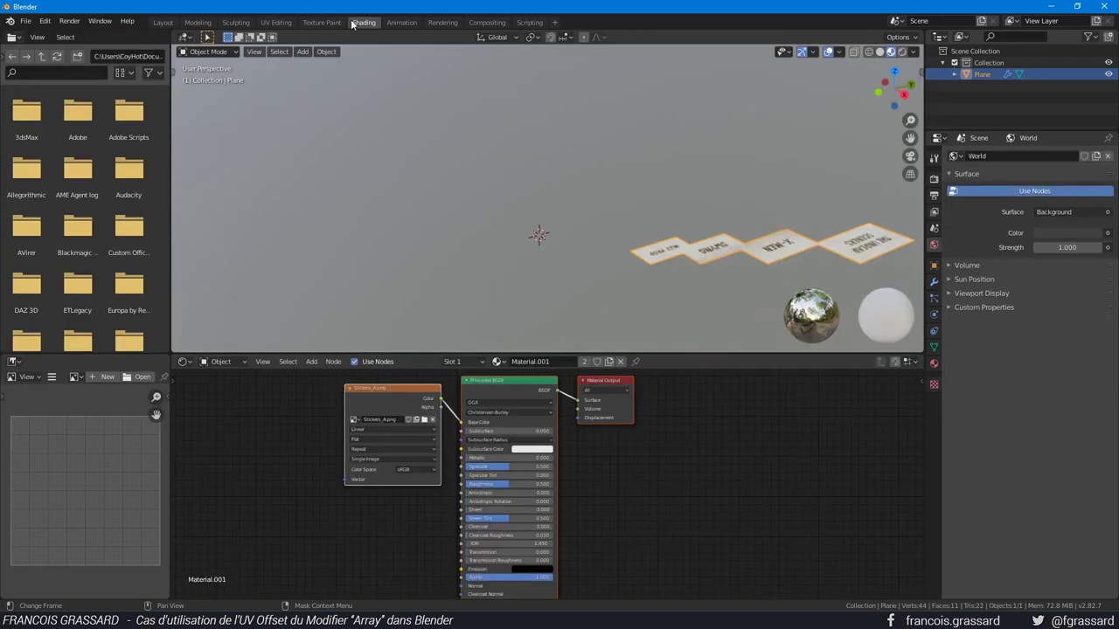
pyautogui.moveTo(536, 357); pyautogui.dragTo(540, 245)
pyautogui.scroll(1, 472, 367)
pyautogui.scroll(2, 472, 367)
pyautogui.moveTo(513, 342); pyautogui.dragTo(382, 320)
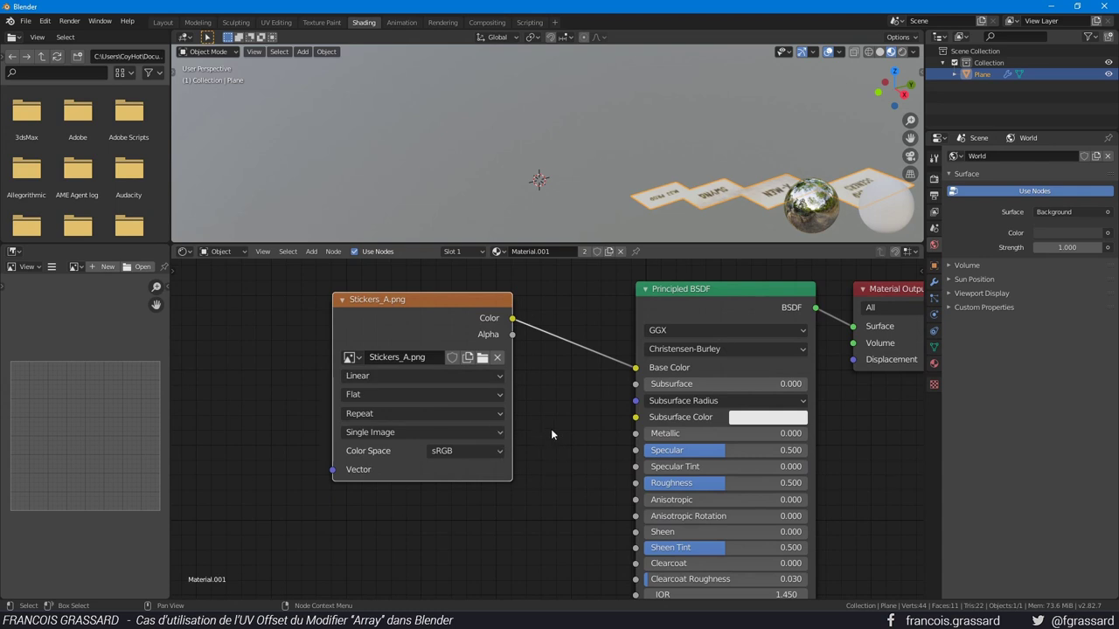
pyautogui.click(446, 413)
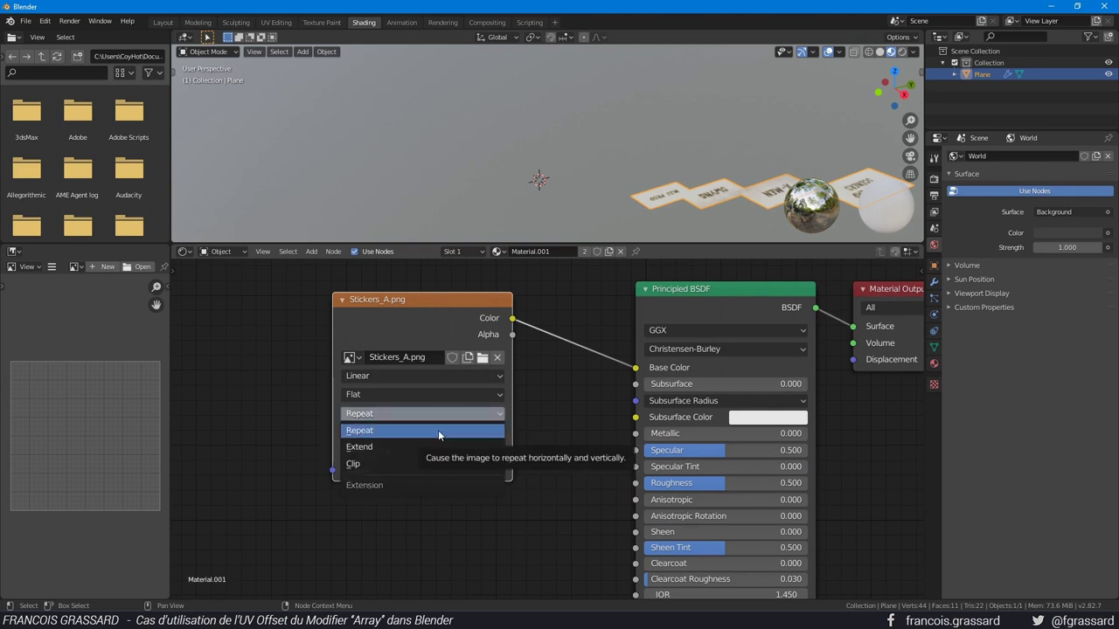
pyautogui.click(438, 430)
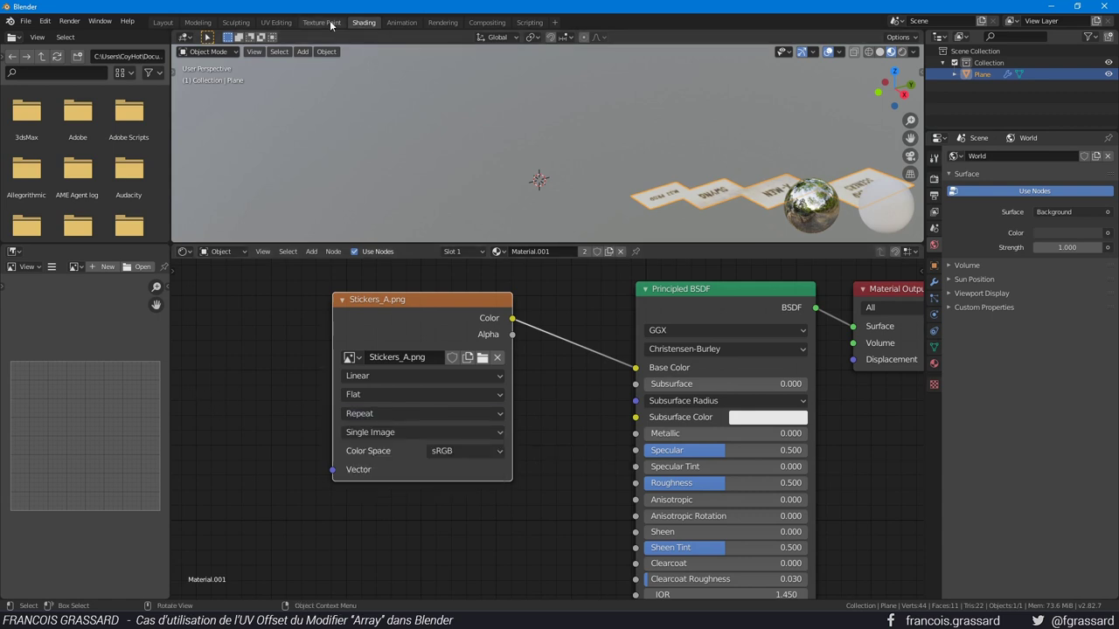
pyautogui.click(278, 23)
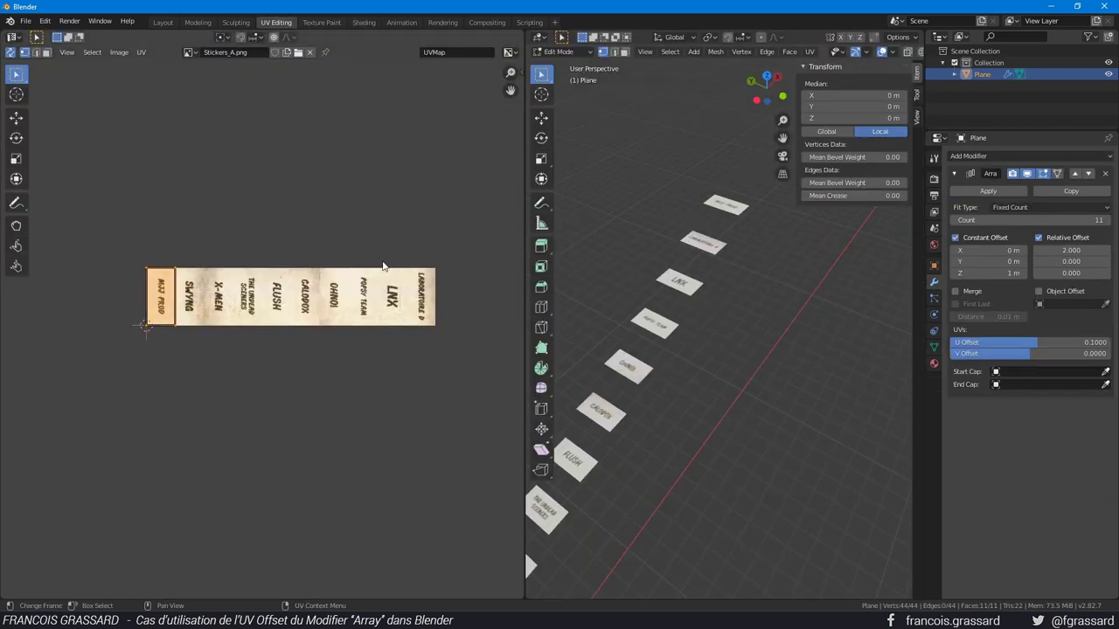
# Step: Enable Repeat Image in the UV editor's View side panel so Stickers_A.png tiles
pyautogui.press('n')
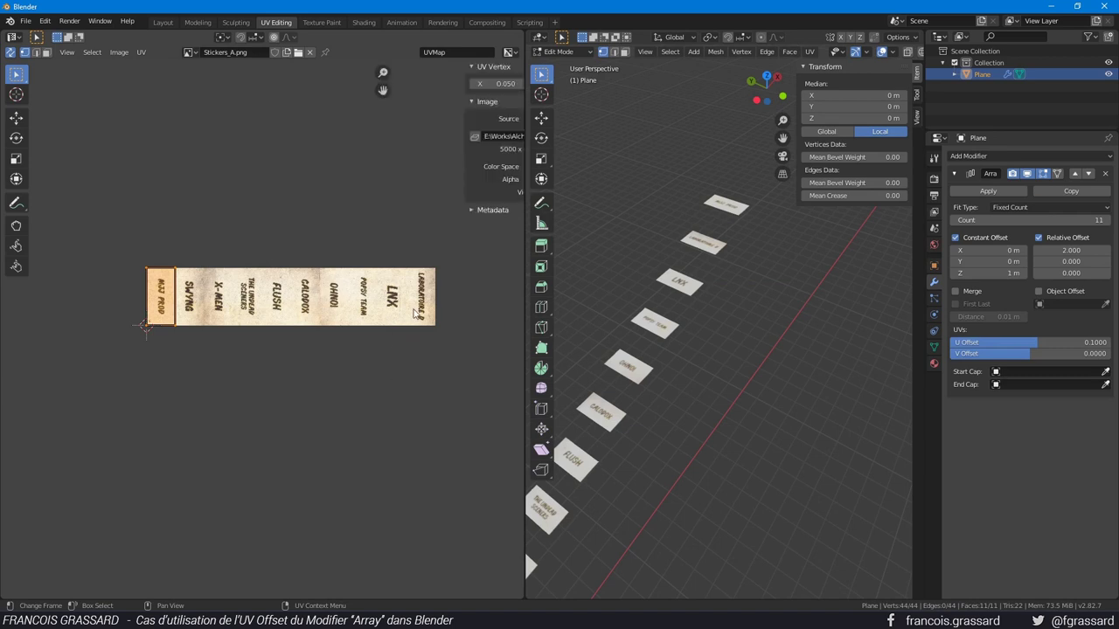
pyautogui.moveTo(448, 293); pyautogui.dragTo(397, 294)
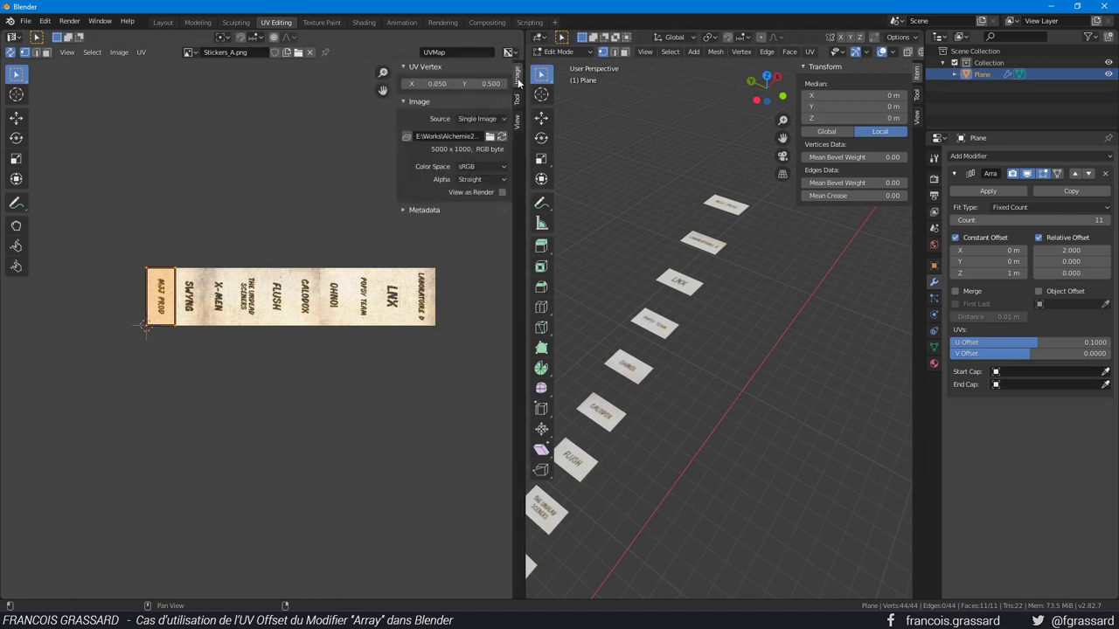
pyautogui.click(518, 122)
pyautogui.click(506, 107)
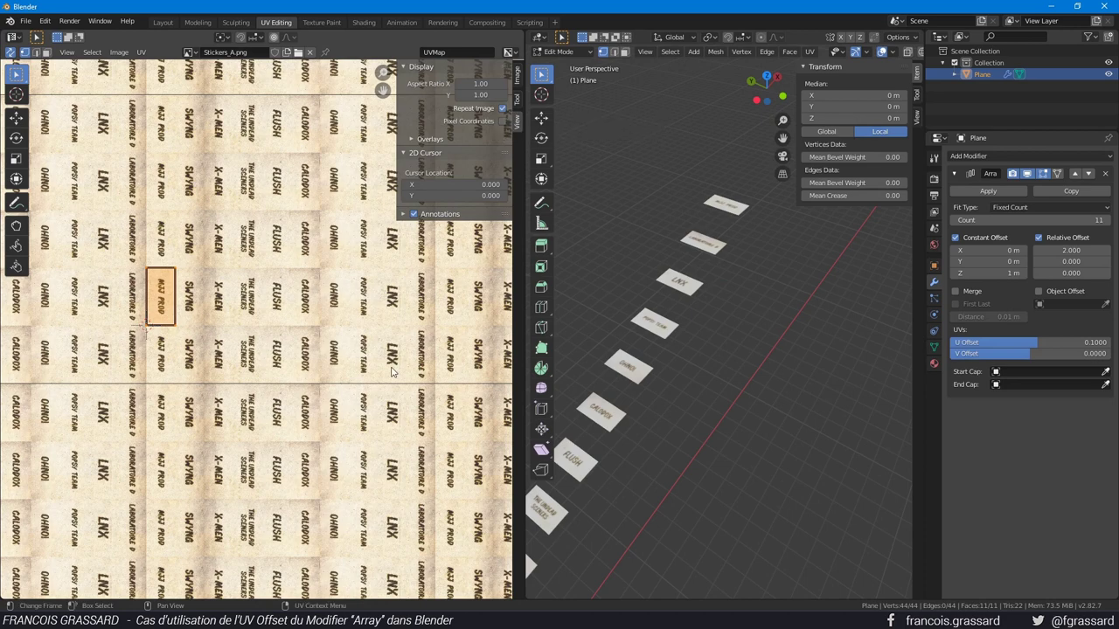
pyautogui.scroll(-10, 391, 372)
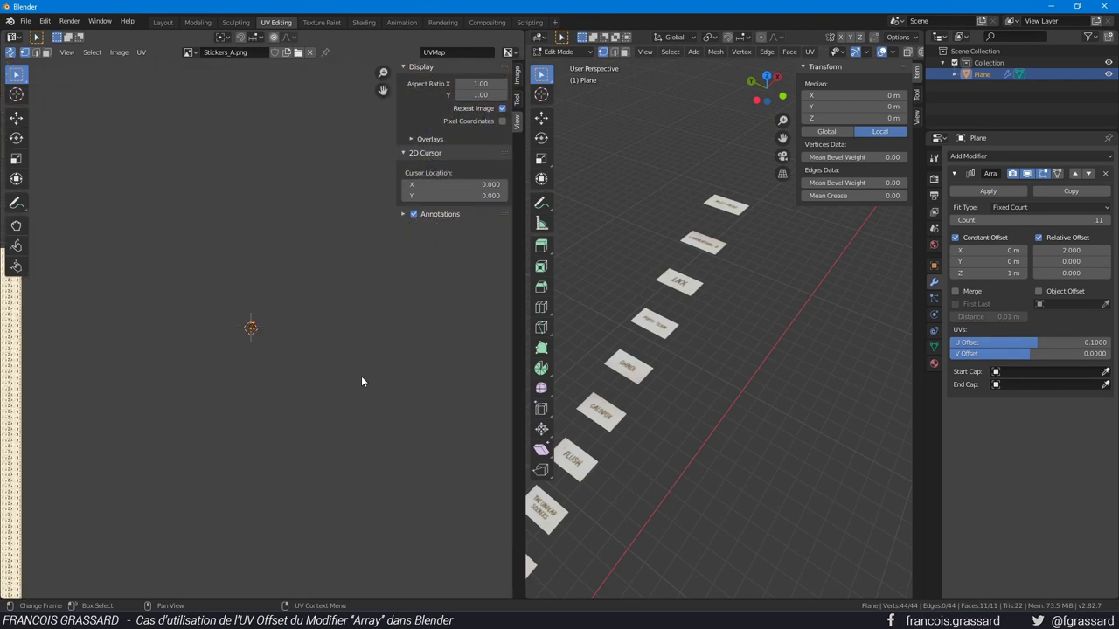
pyautogui.scroll(4, 270, 363)
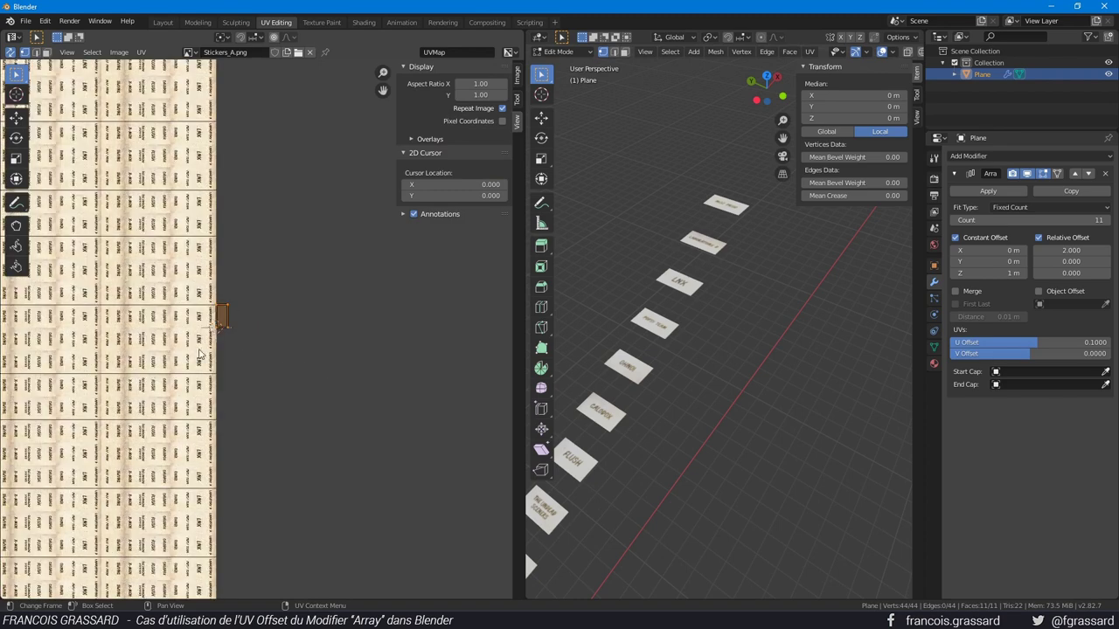
pyautogui.scroll(4, 112, 320)
# Step: Slide the label's UV island horizontally along X across the tiled sticker texture
pyautogui.moveTo(111, 320); pyautogui.dragTo(263, 359, button='middle')
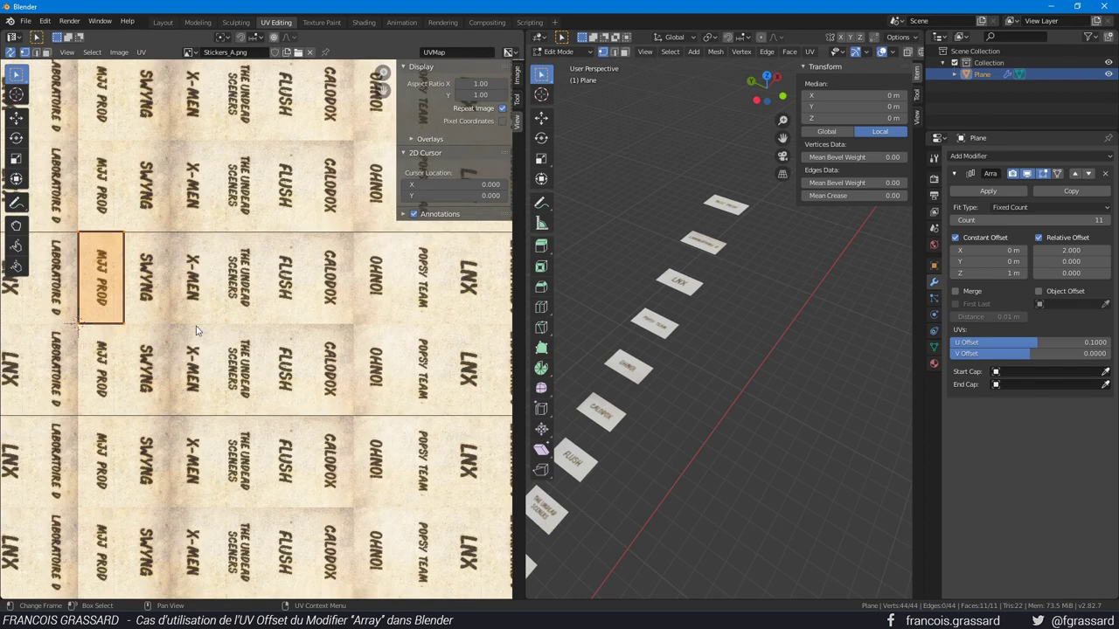
pyautogui.moveTo(195, 327); pyautogui.dragTo(262, 376, button='middle')
pyautogui.scroll(-2, 280, 384)
pyautogui.press('g')
pyautogui.press('x')
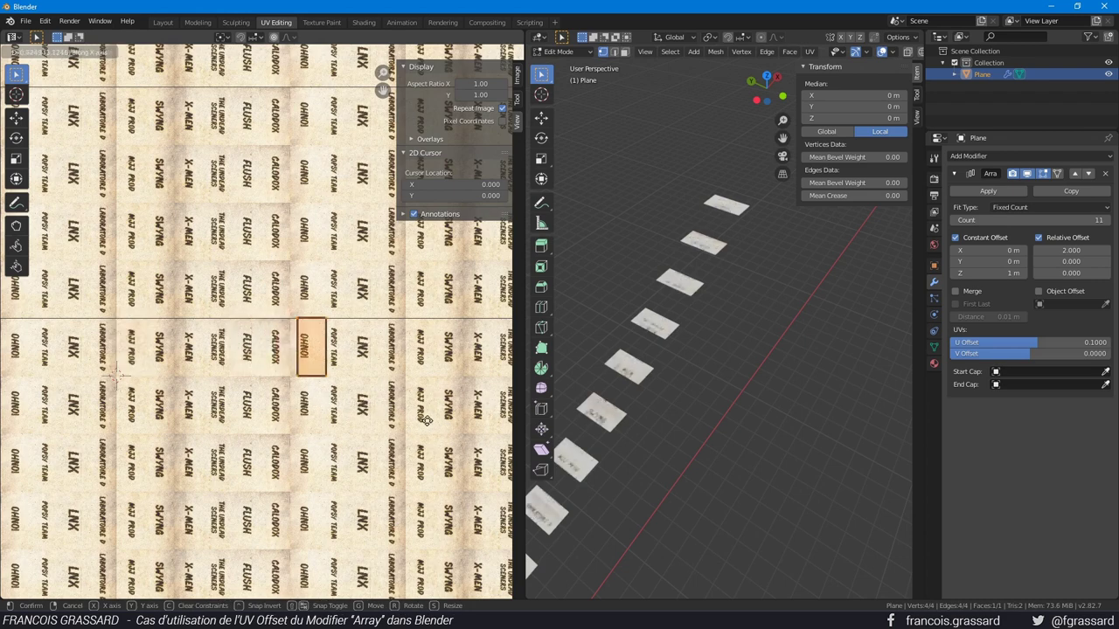
pyautogui.click(470, 423)
# Step: With tiling off, move the UVs past the image's right edge, then re-enable Repeat Image
pyautogui.click(504, 108)
pyautogui.scroll(3, 443, 449)
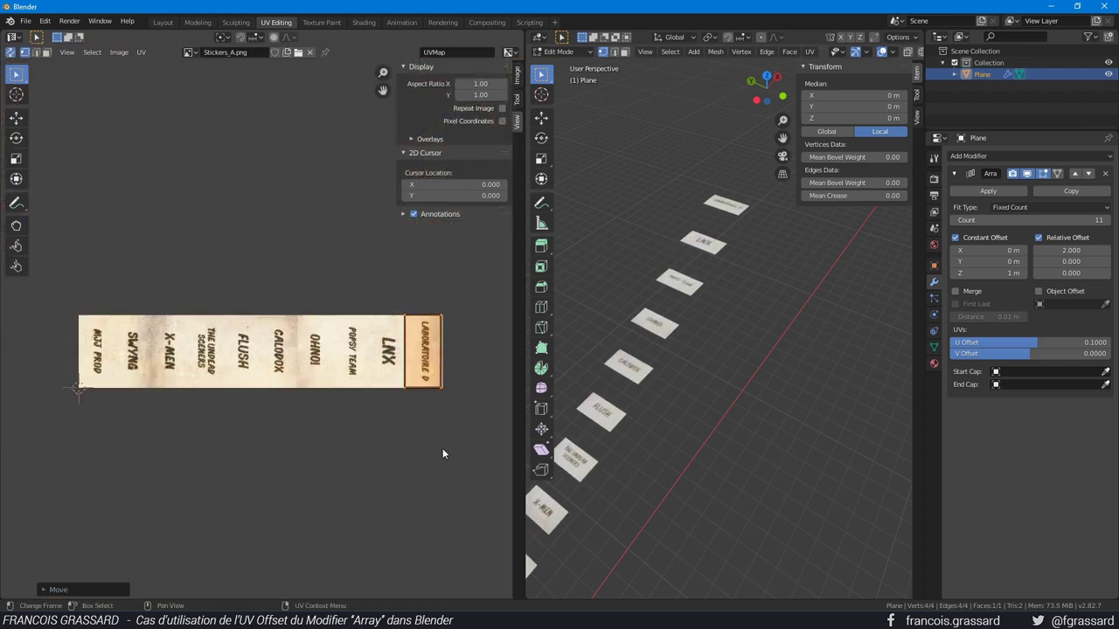
pyautogui.scroll(3, 393, 410)
pyautogui.scroll(3, 362, 373)
pyautogui.press('g')
pyautogui.press('x')
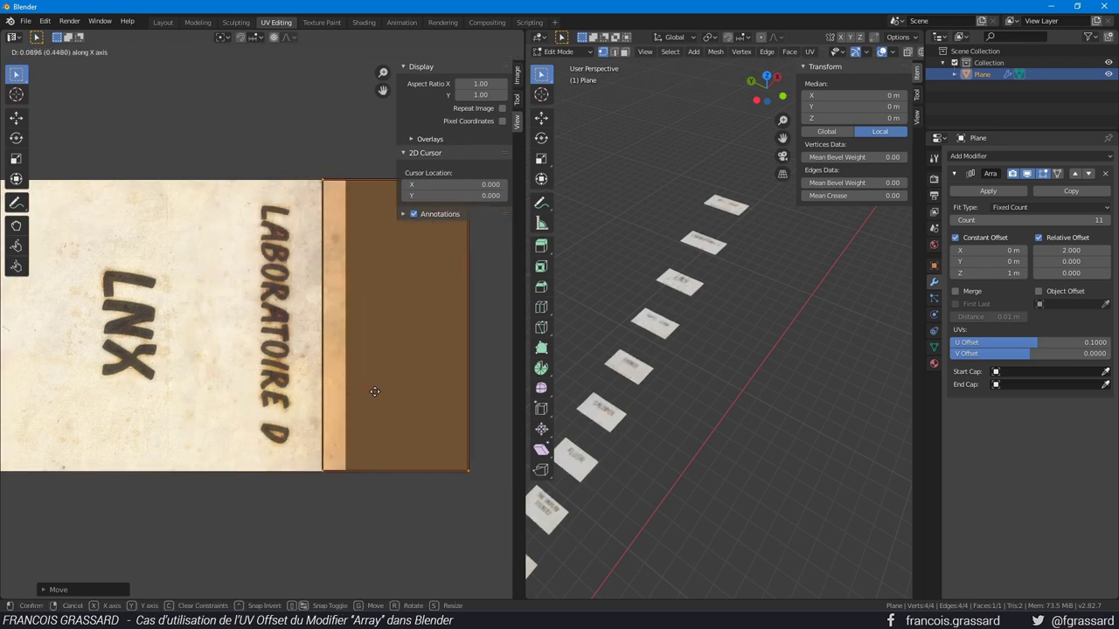
pyautogui.click(364, 395)
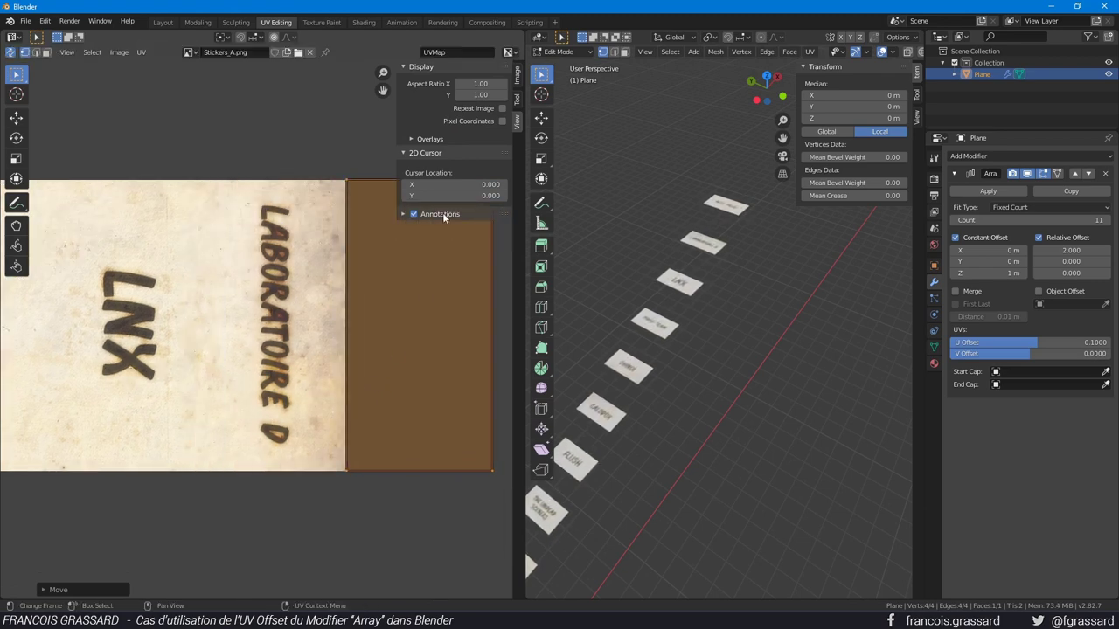
pyautogui.click(502, 108)
pyautogui.scroll(-5, 390, 361)
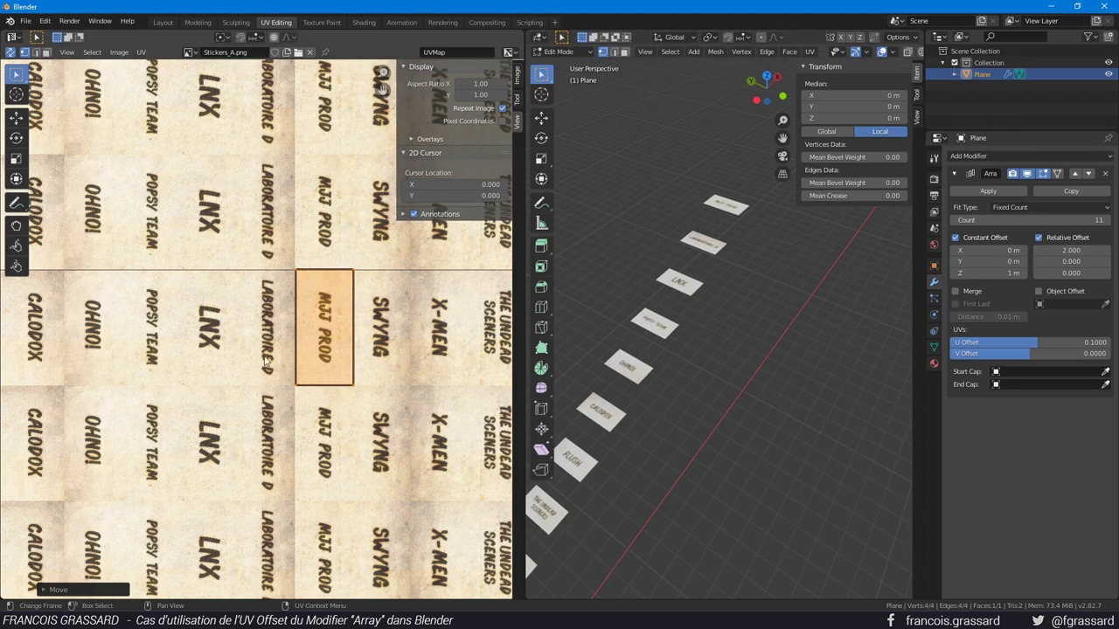
# Step: Leave Edit Mode on the sticker plane and bring up the Textures_Lab folder
pyautogui.scroll(-3, 273, 335)
pyautogui.press('Tab')
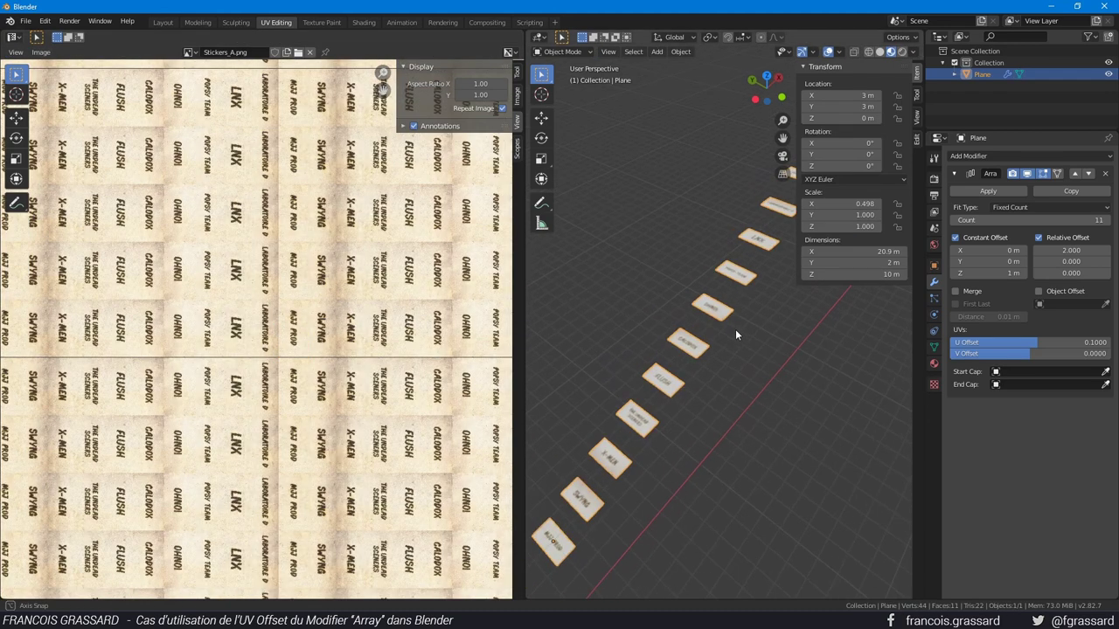
pyautogui.hotkey('alt', 'Tab')
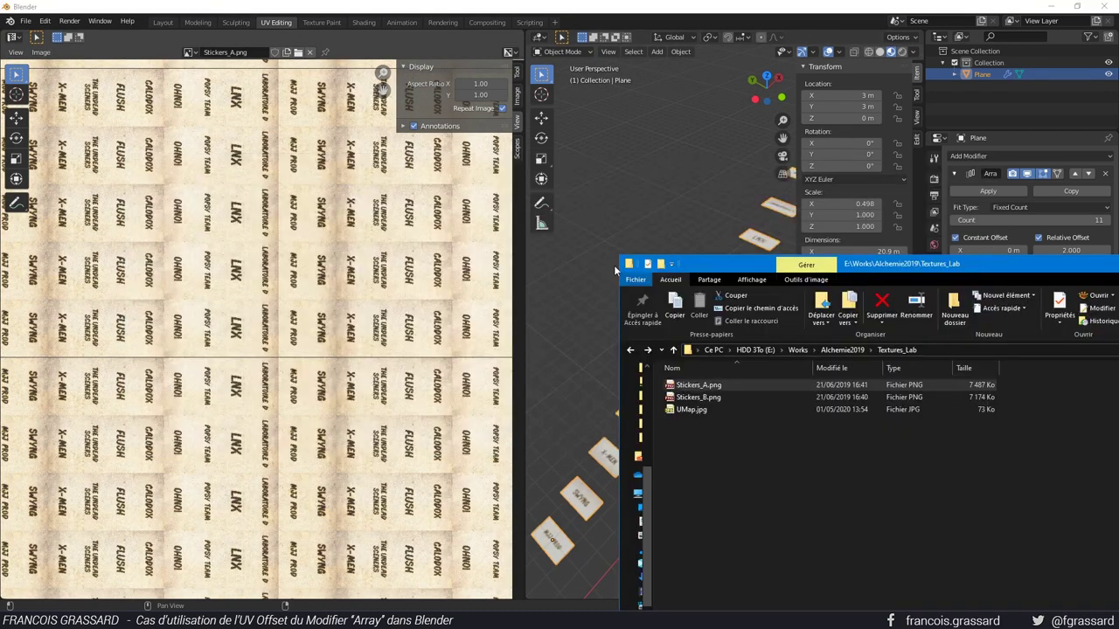
# Step: Preview the Stickers_A.png strip in XnView, close it, and move Explorer off the 3D view
pyautogui.doubleClick(703, 386)
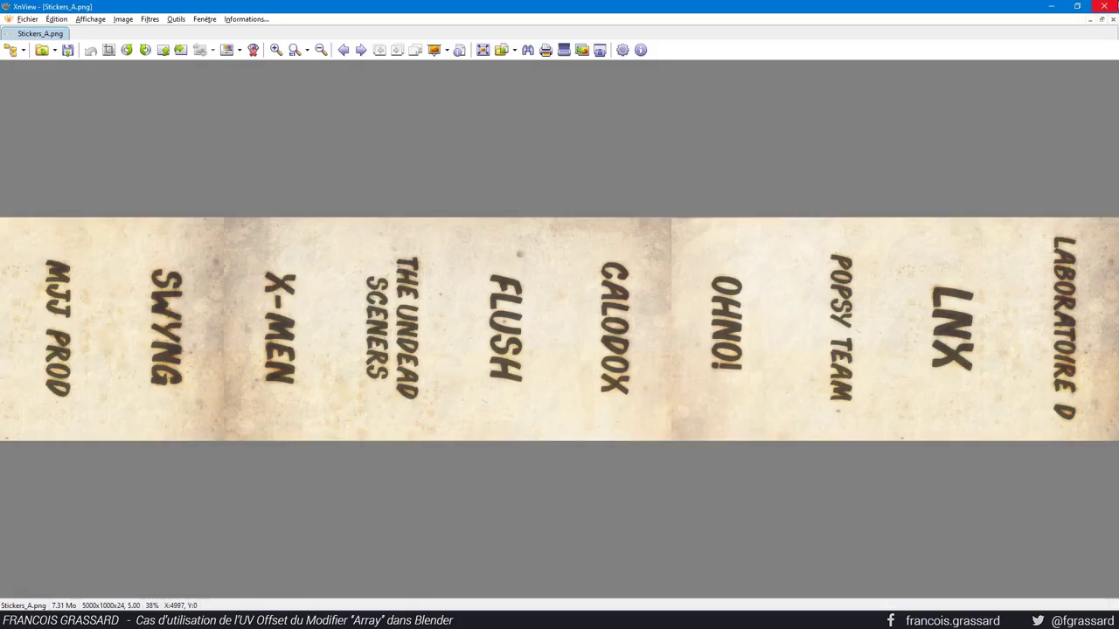
pyautogui.click(1109, 6)
pyautogui.moveTo(704, 264); pyautogui.dragTo(798, 246)
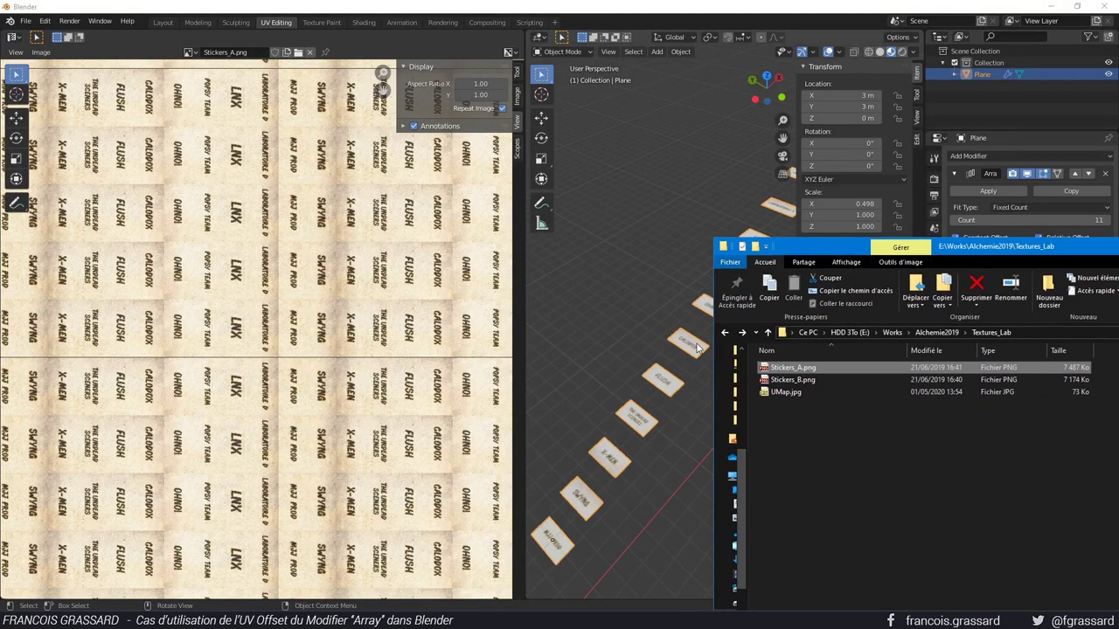
# Step: Compare the sticker array with the test-tube scene, then open the Shading workspace
pyautogui.click(624, 319)
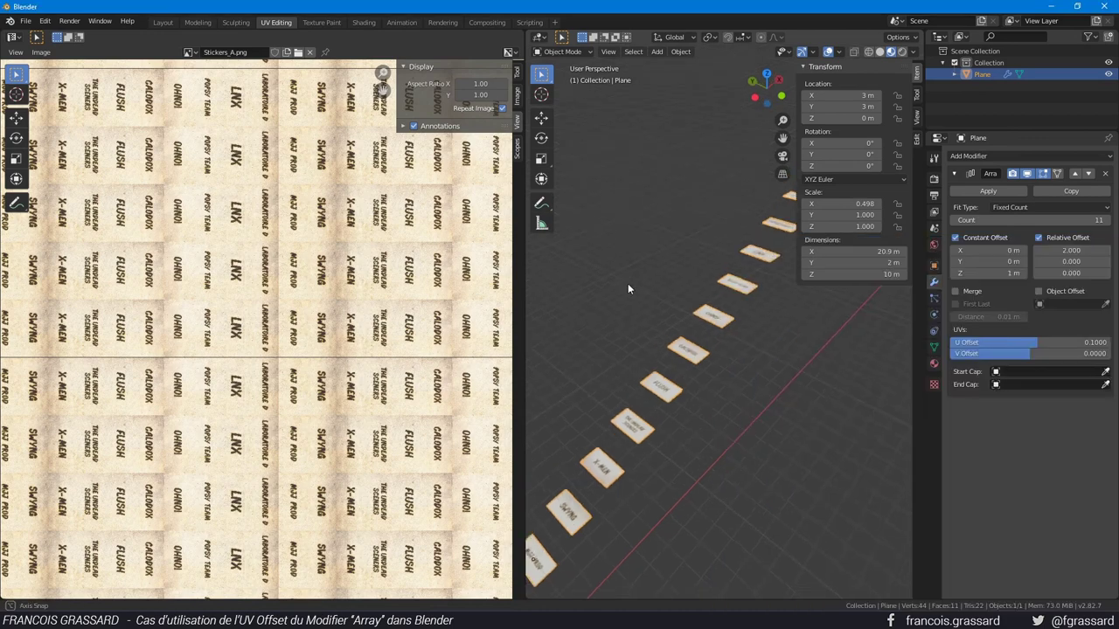
pyautogui.moveTo(628, 283)
pyautogui.mouseDown(button='middle')
pyautogui.moveTo(694, 249)
pyautogui.moveTo(656, 252)
pyautogui.mouseUp(button='middle')
pyautogui.hotkey('alt', 'Tab')
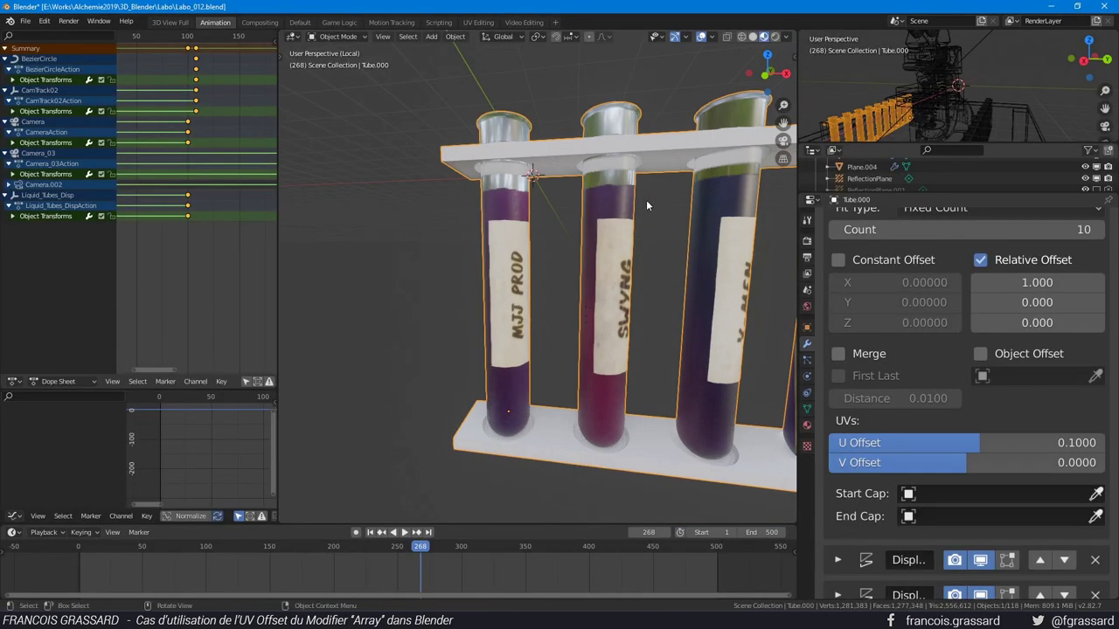
pyautogui.moveTo(646, 205); pyautogui.dragTo(501, 214, button='middle')
pyautogui.hotkey('alt', 'Tab')
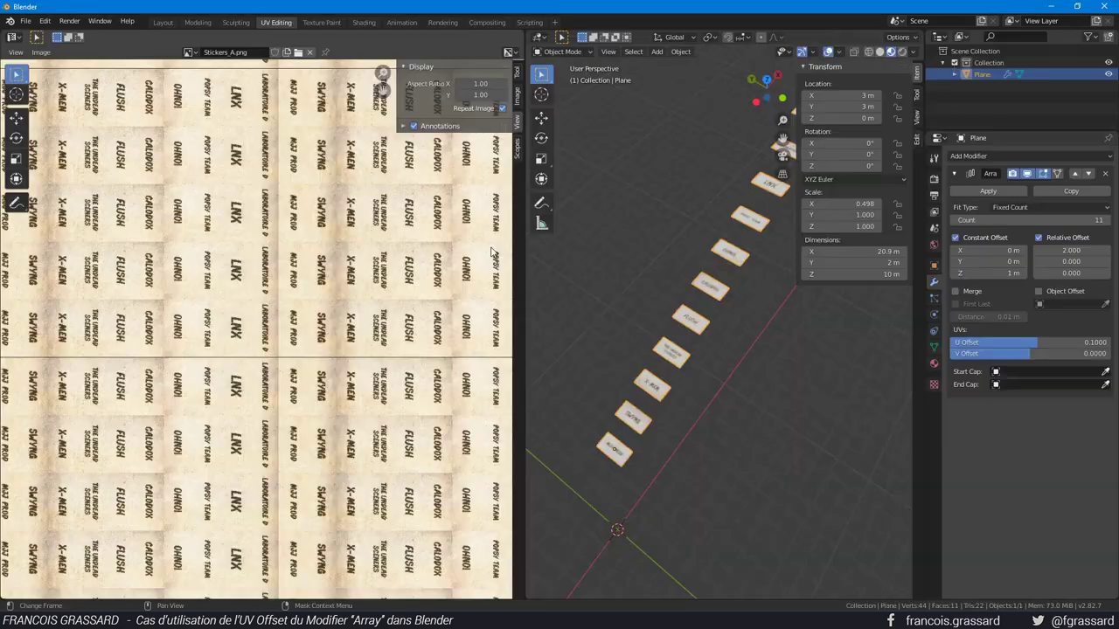
pyautogui.moveTo(559, 262); pyautogui.dragTo(549, 267, button='middle')
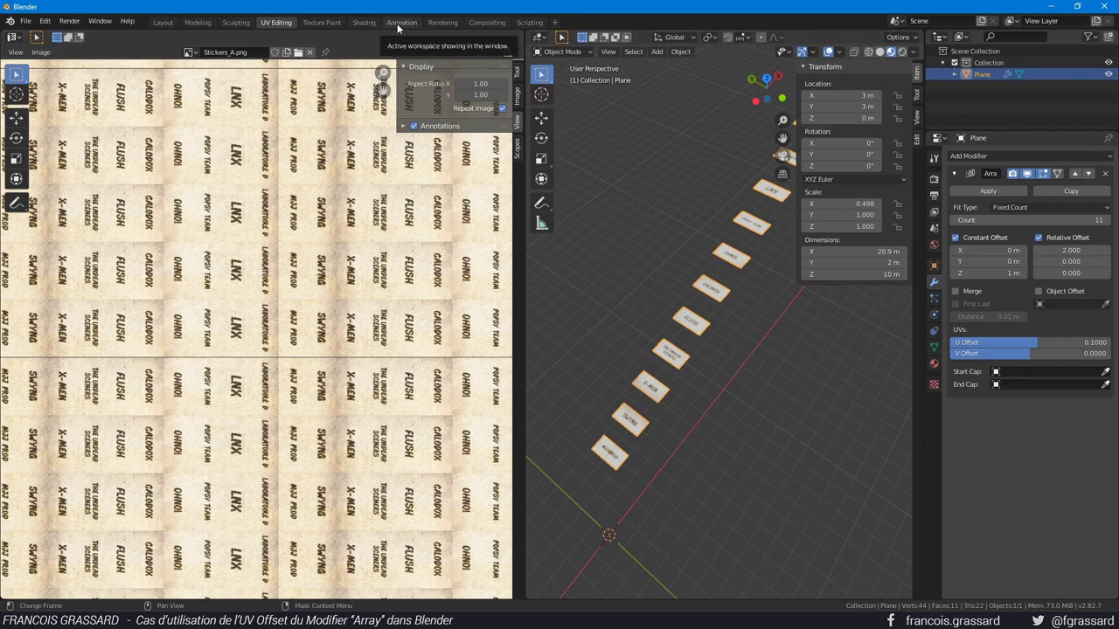
pyautogui.click(371, 24)
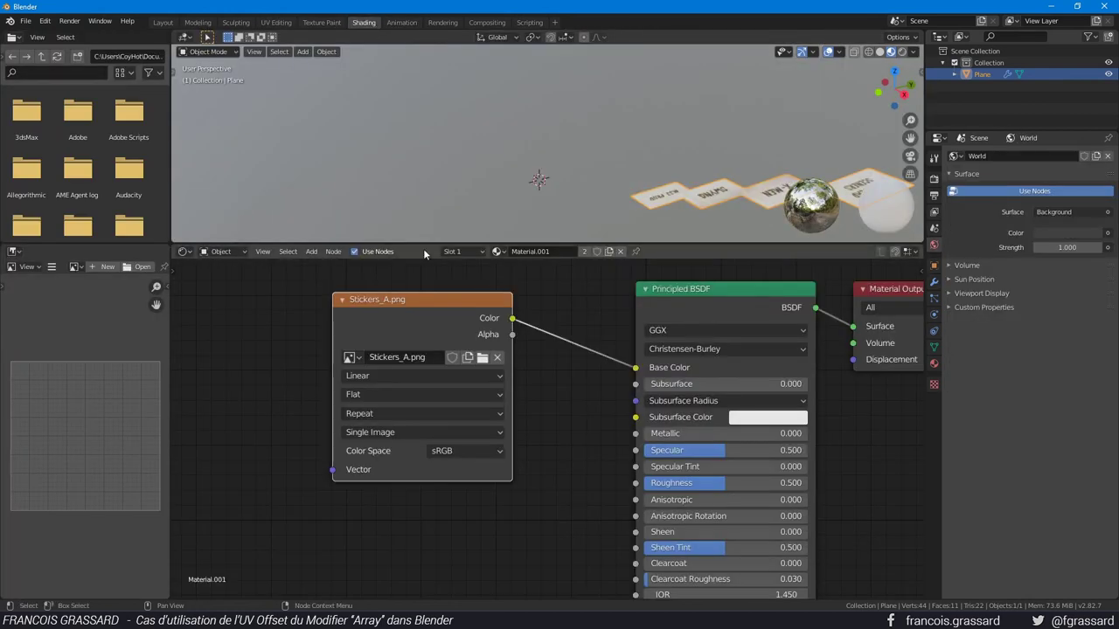
# Step: Frame the material nodes and nudge the Stickers_A image node
pyautogui.press('Home')
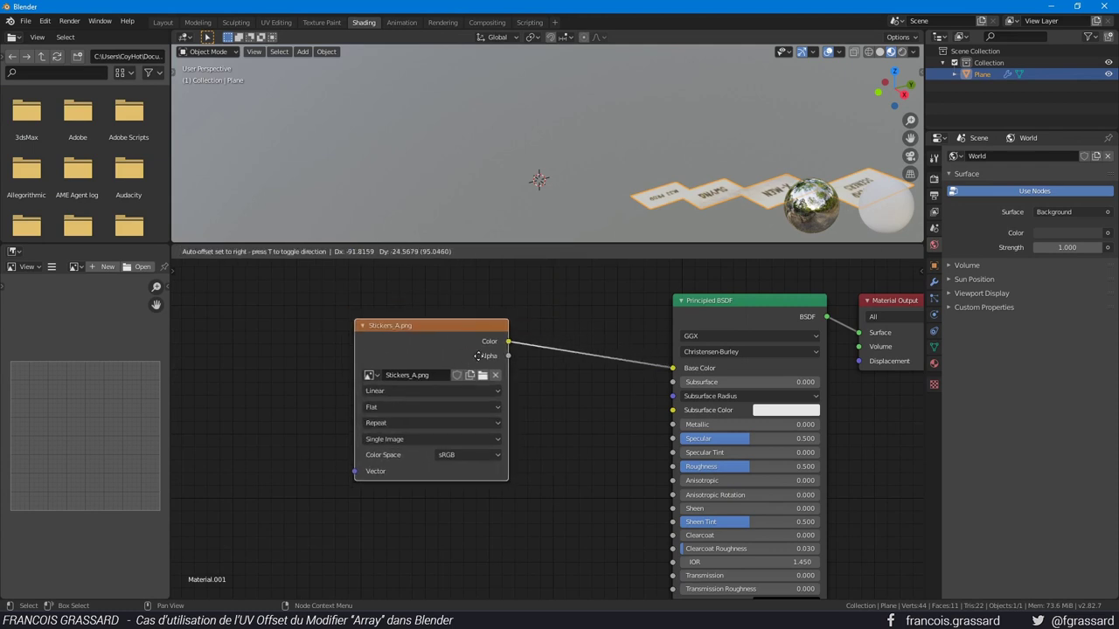
pyautogui.moveTo(512, 335); pyautogui.dragTo(475, 360)
pyautogui.scroll(-1, 475, 359)
pyautogui.moveTo(474, 360); pyautogui.dragTo(608, 287, button='middle')
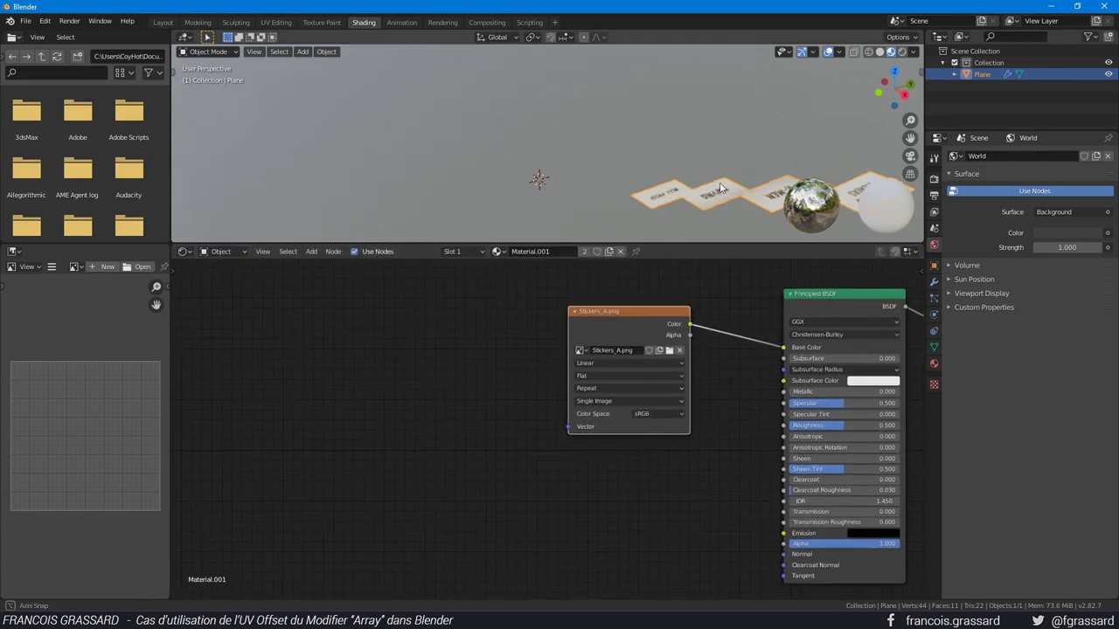
pyautogui.moveTo(682, 175)
pyautogui.mouseDown(button='middle')
pyautogui.moveTo(742, 140)
pyautogui.moveTo(644, 161)
pyautogui.mouseUp(button='middle')
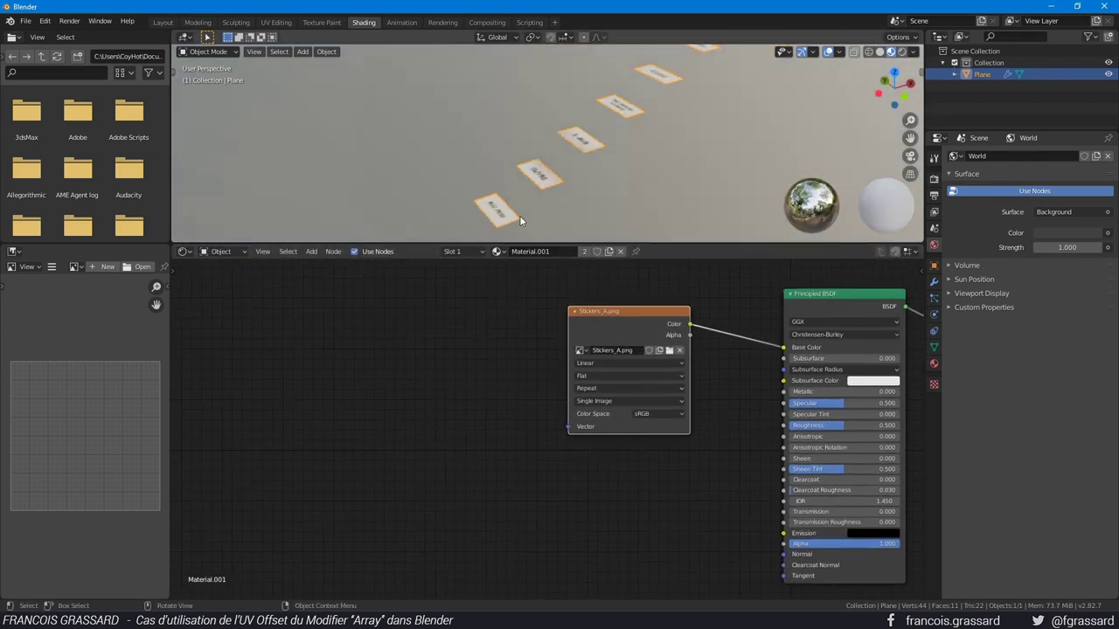
# Step: Add an Object Info input node, replacing a mistakenly added Geometry node
pyautogui.hotkey('shift', 'a')
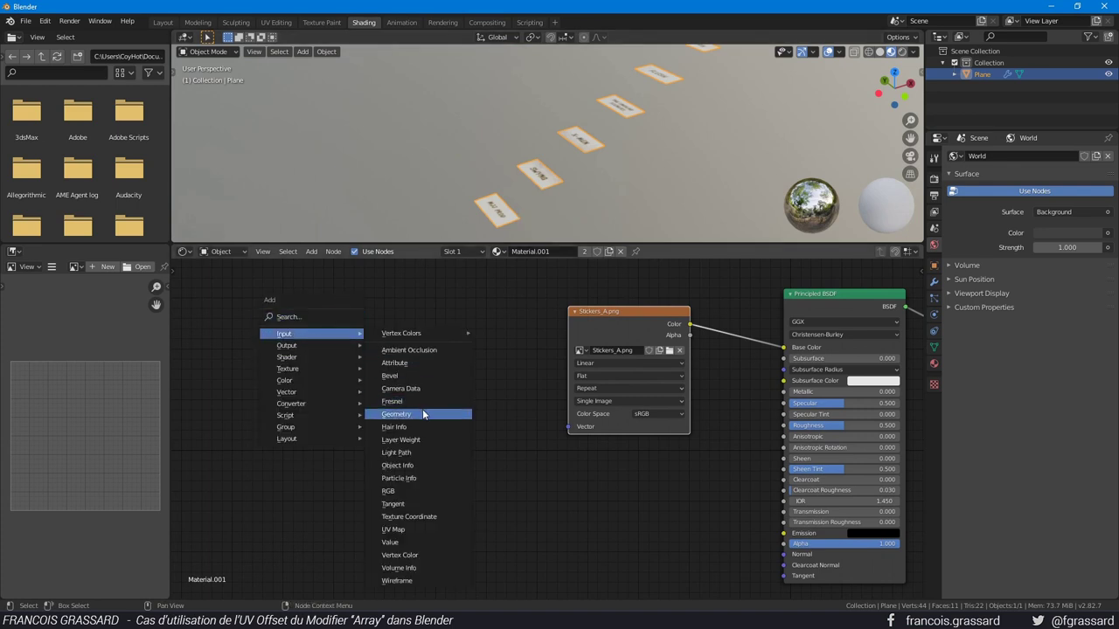
pyautogui.click(424, 414)
pyautogui.click(316, 316)
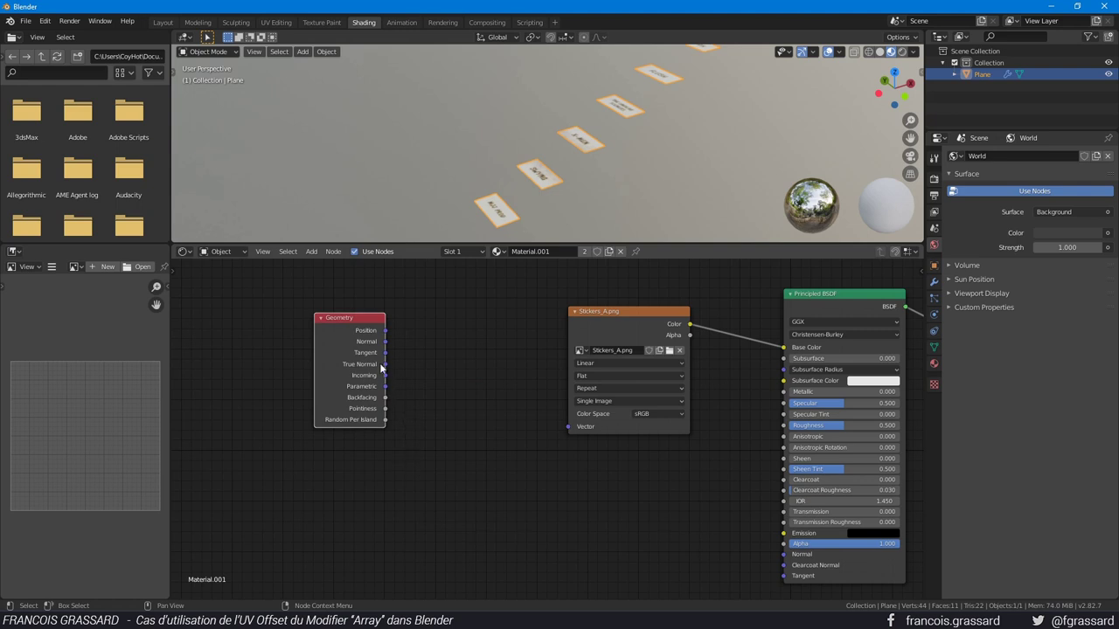
pyautogui.press('x')
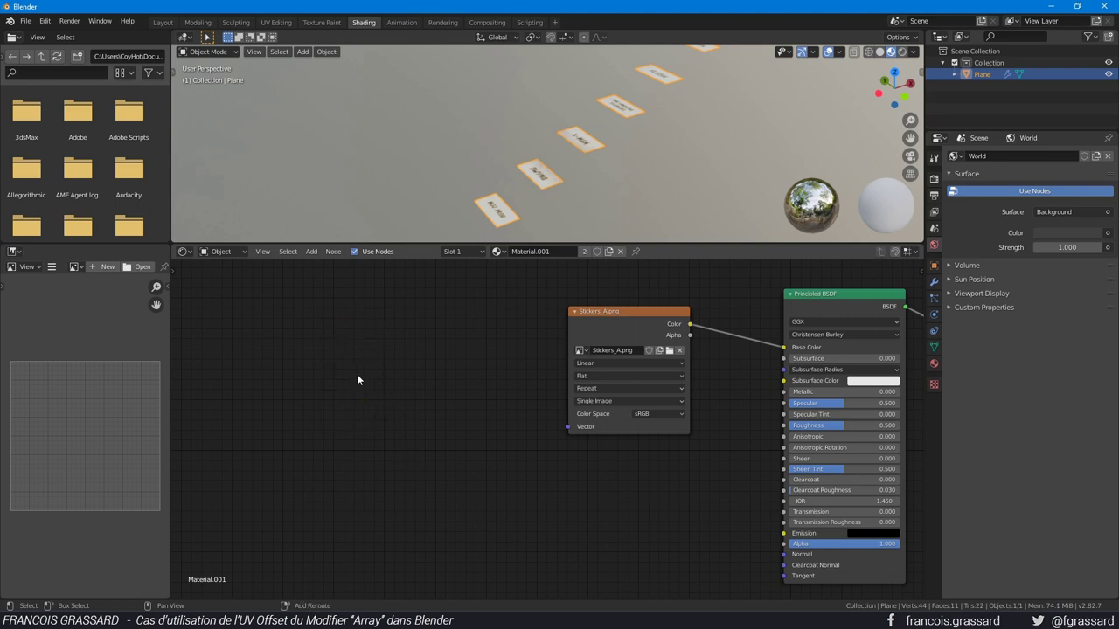
pyautogui.hotkey('shift', 'a')
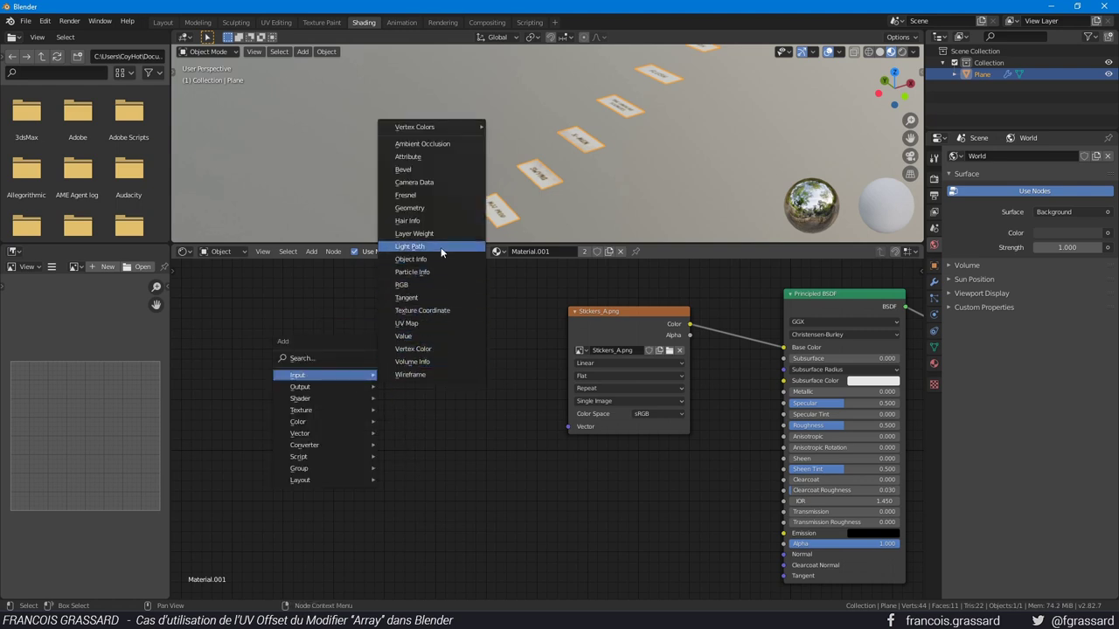
pyautogui.click(411, 260)
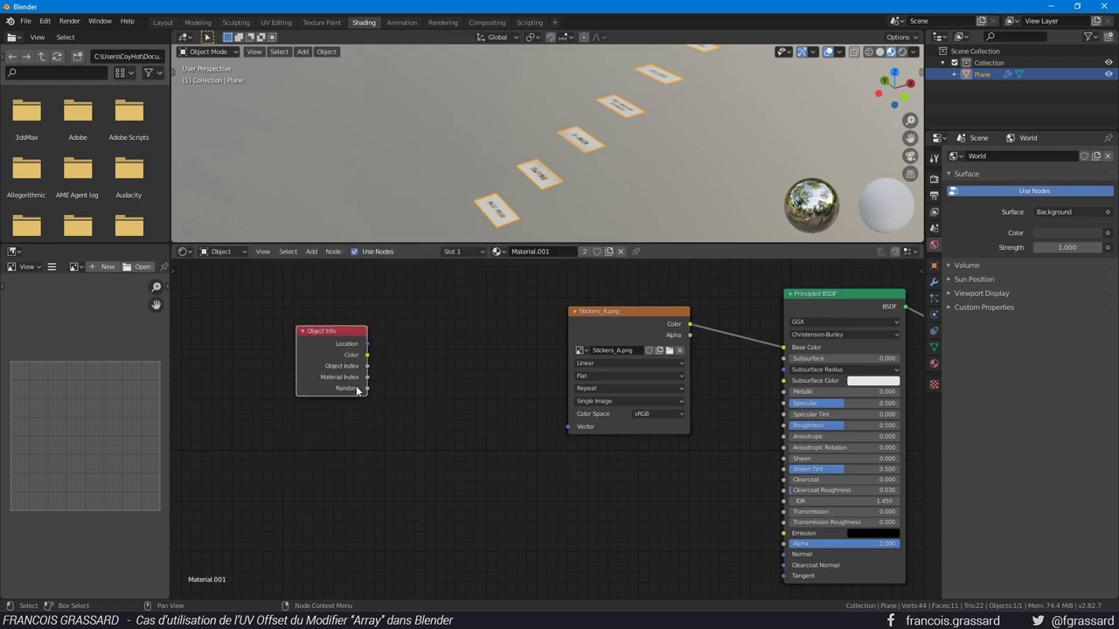
pyautogui.moveTo(367, 390)
pyautogui.mouseDown()
pyautogui.moveTo(445, 438)
pyautogui.moveTo(443, 429)
pyautogui.mouseUp()
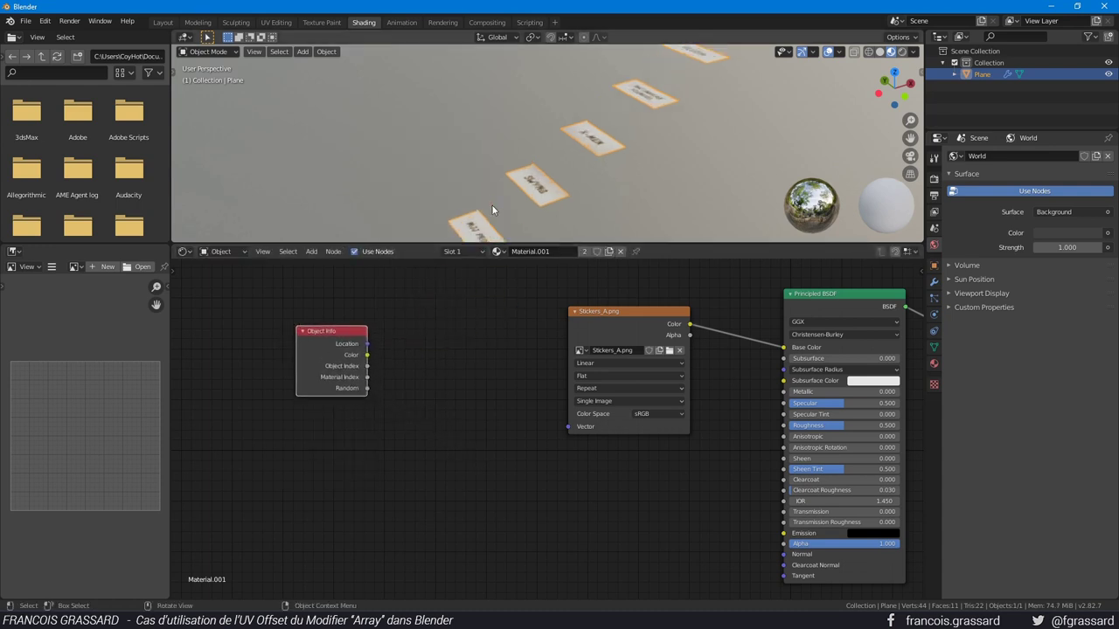
# Step: Position the unconnected Object Info node, frame all nodes, and return to Layout
pyautogui.scroll(3, 492, 210)
pyautogui.keyDown('shift'); pyautogui.moveTo(489, 204); pyautogui.dragTo(462, 173, button='middle'); pyautogui.keyUp('shift')
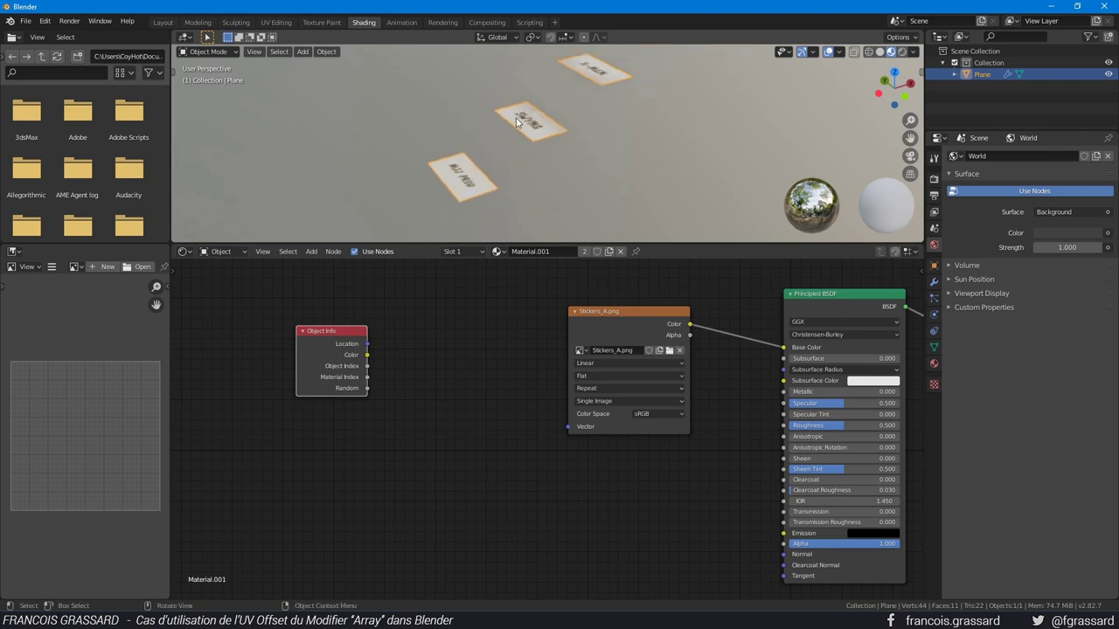
pyautogui.moveTo(618, 47); pyautogui.dragTo(565, 124, button='middle')
pyautogui.scroll(-3, 556, 126)
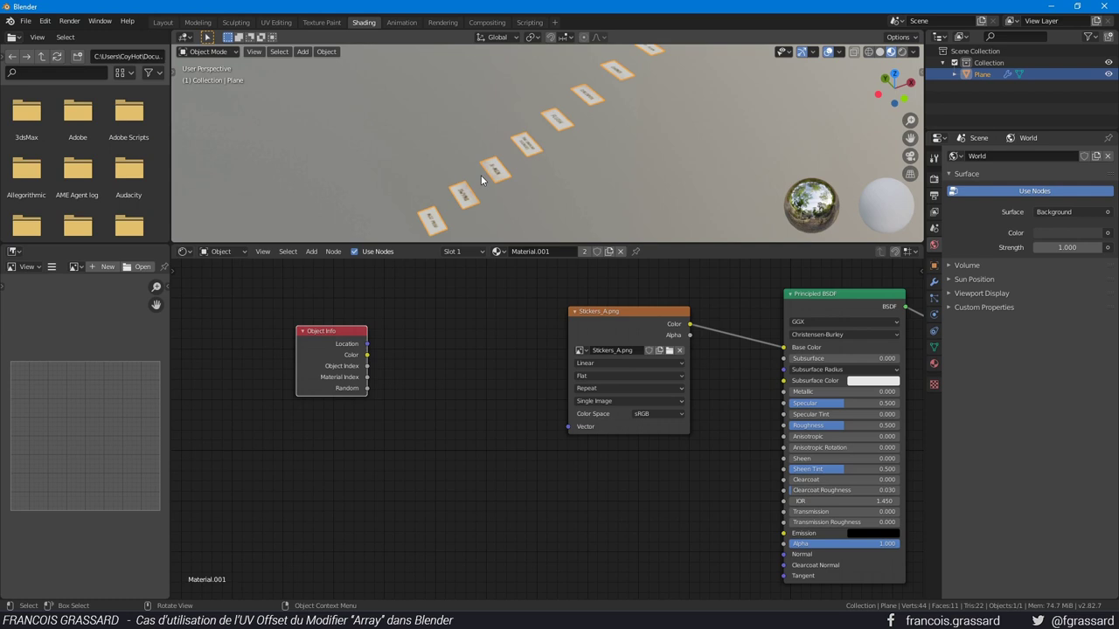
pyautogui.moveTo(307, 343); pyautogui.dragTo(342, 358)
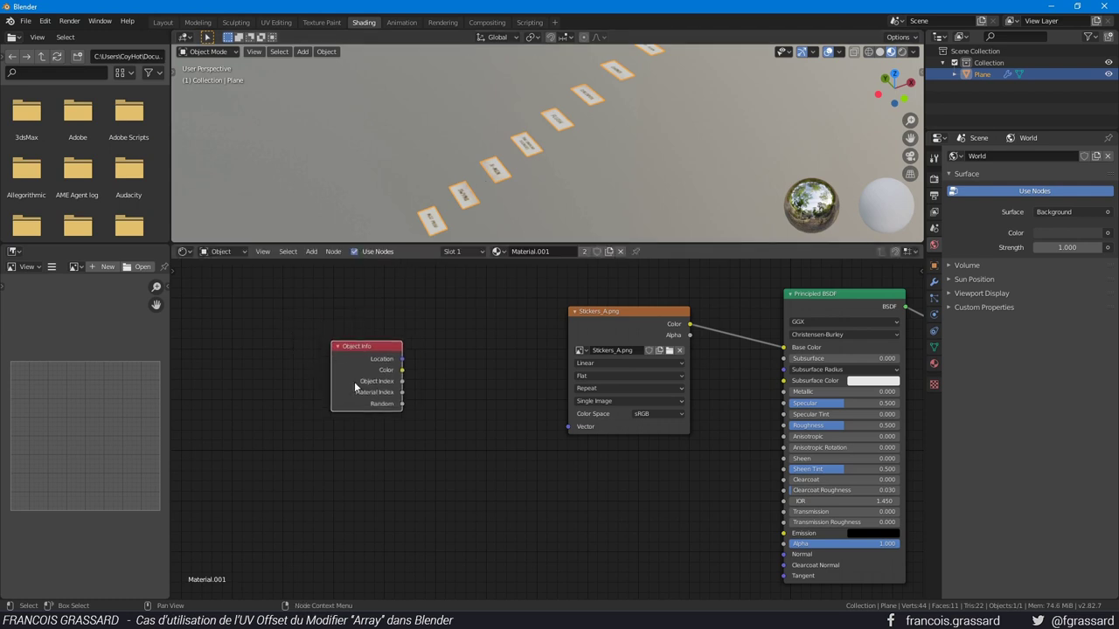
pyautogui.moveTo(369, 372)
pyautogui.mouseDown()
pyautogui.moveTo(336, 371)
pyautogui.moveTo(467, 415)
pyautogui.moveTo(453, 422)
pyautogui.mouseUp()
pyautogui.press('Home')
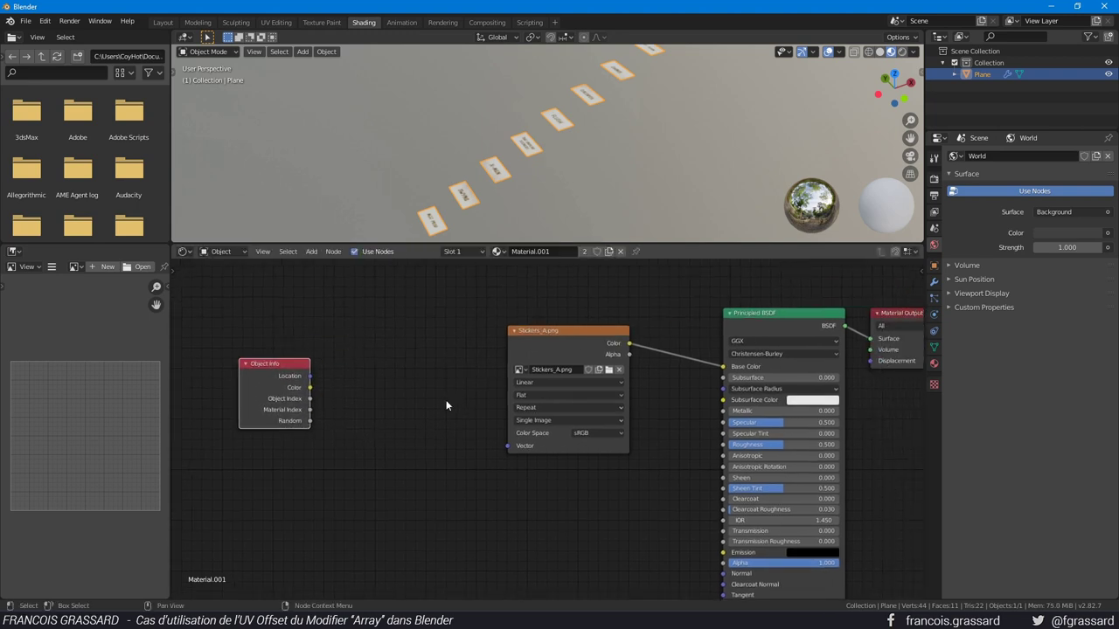
pyautogui.click(165, 23)
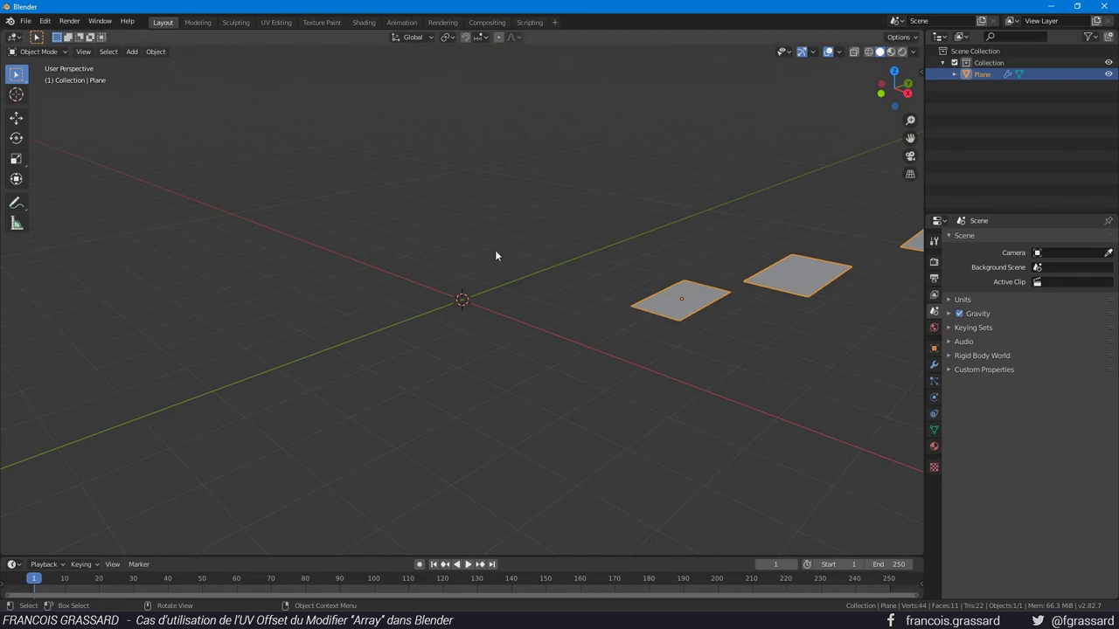
# Step: Switch to the Labo_012 test-tube scene and zoom out to view the whole labelled rack
pyautogui.hotkey('alt', 'Tab')
pyautogui.scroll(-5, 559, 354)
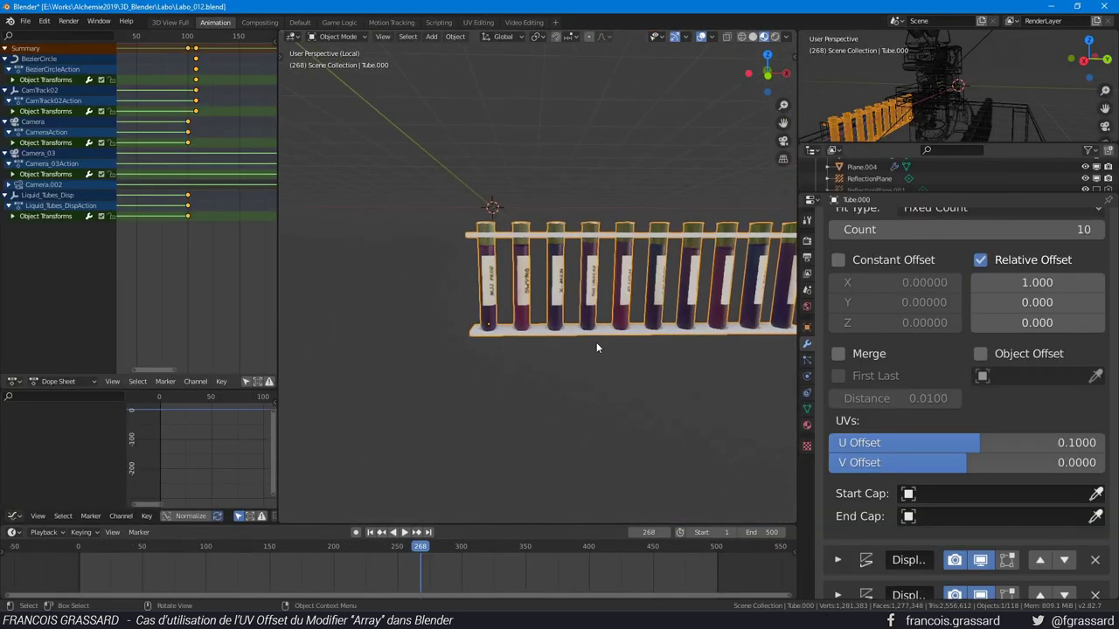
pyautogui.scroll(-3, 596, 342)
pyautogui.moveTo(489, 356); pyautogui.dragTo(462, 356, button='middle')
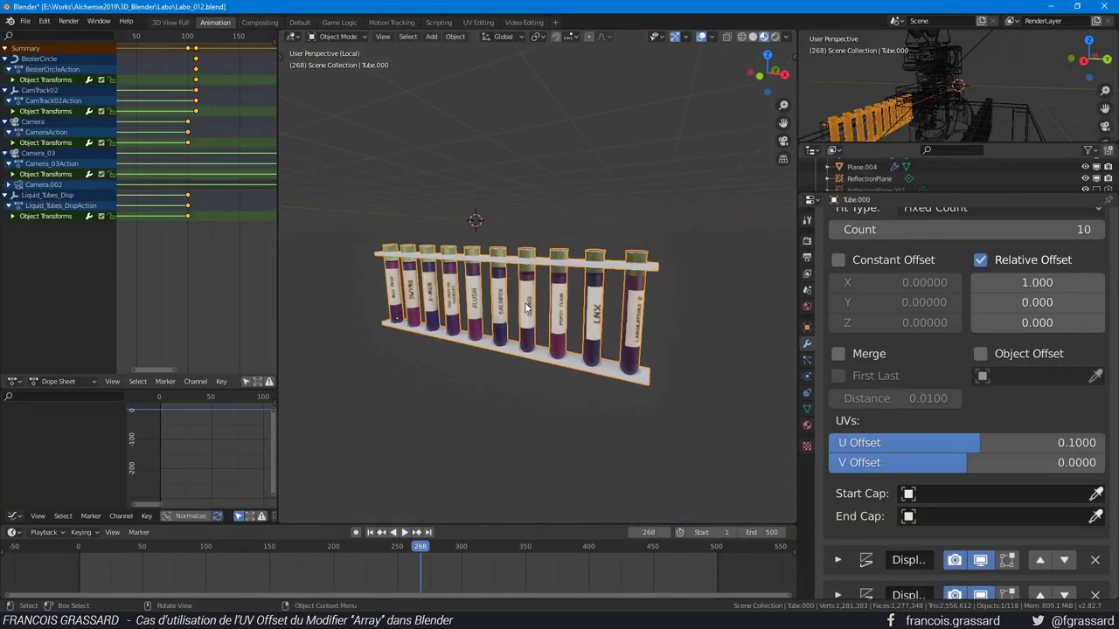